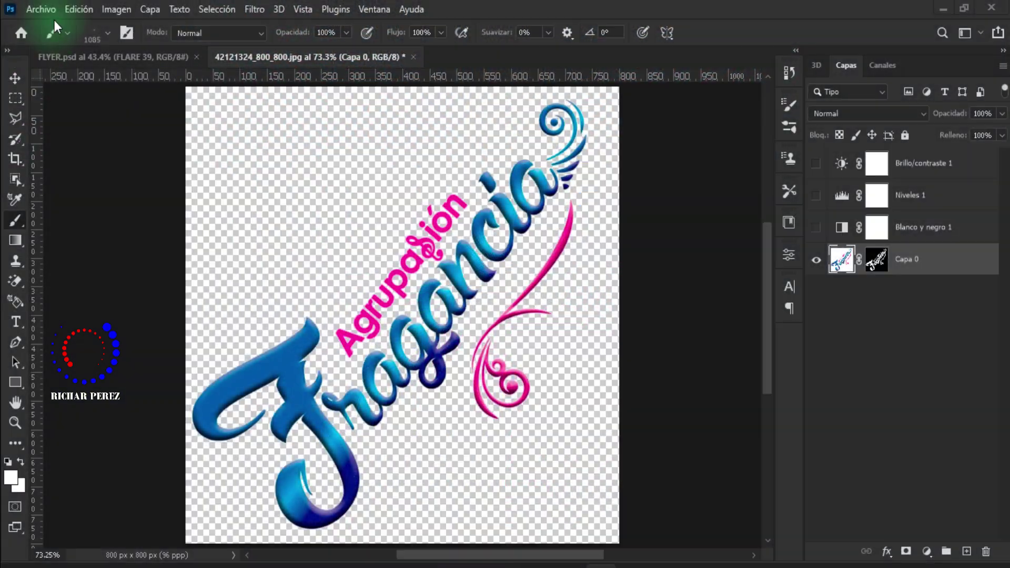
Step: Open Archivo > Nuevo to bring up the 1080 × 1350 px, 100 ppi document settings
left_click(45, 10)
left_click(56, 26)
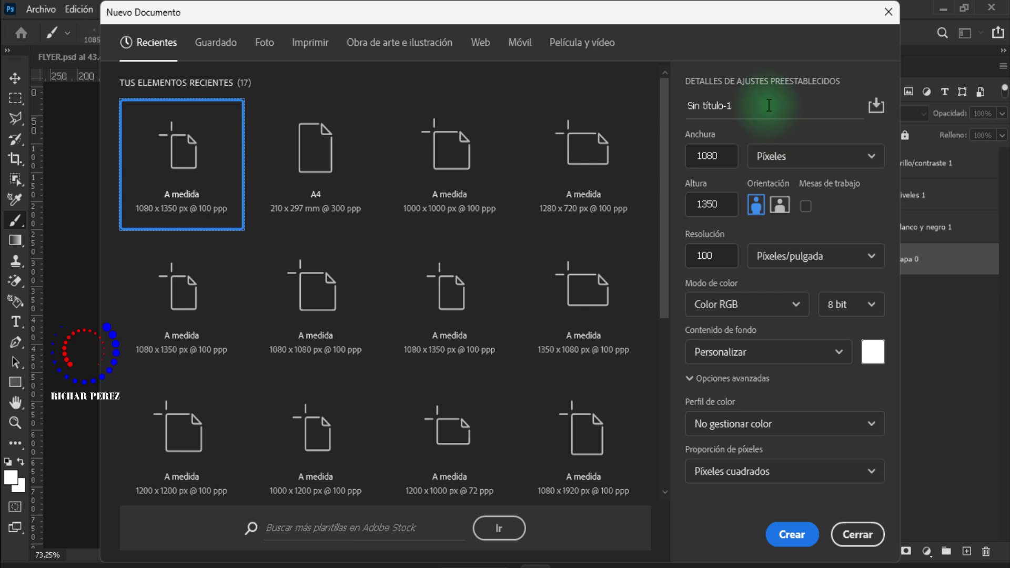
Step: Name the 1080 × 1350 px document FLYER ARTISTICO and create it
left_click(750, 106)
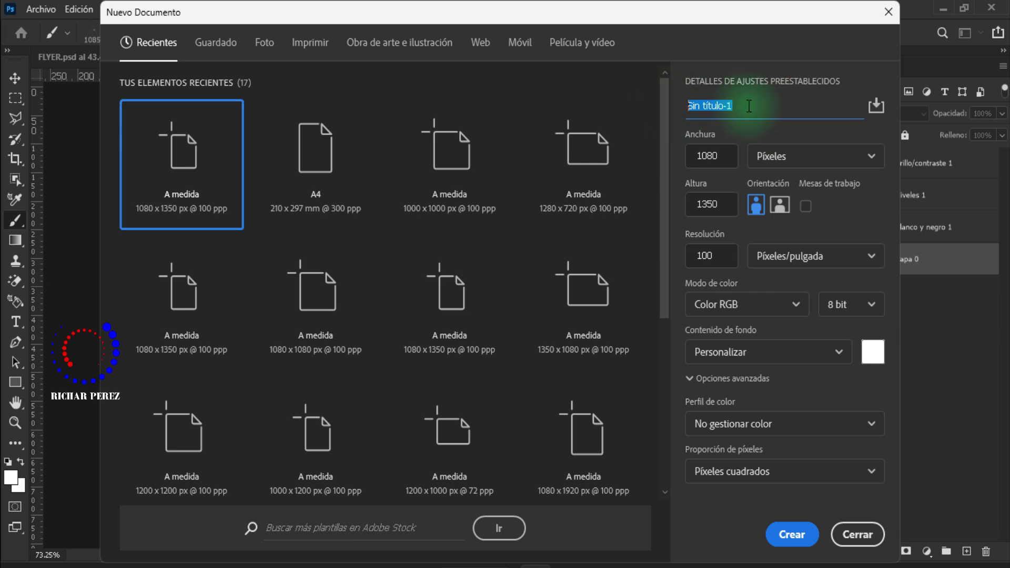
type("FLYER A")
type("RTIS")
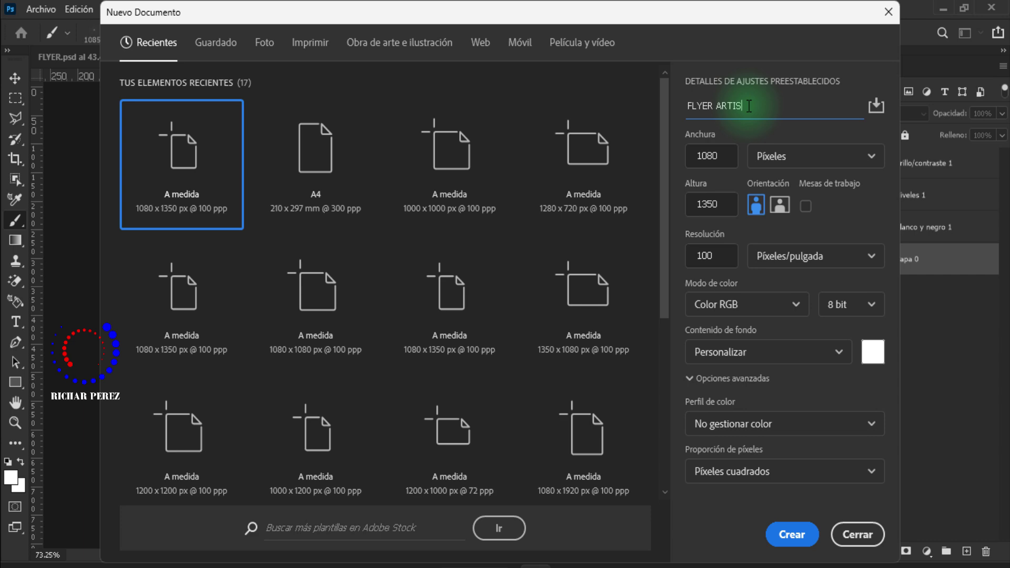
type("TICO")
left_click(792, 534)
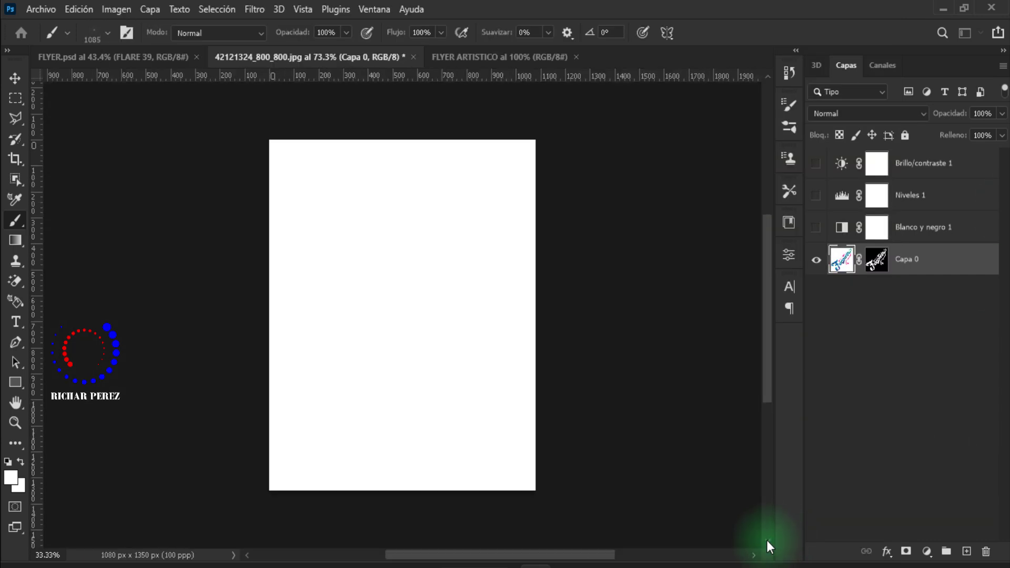
key("v")
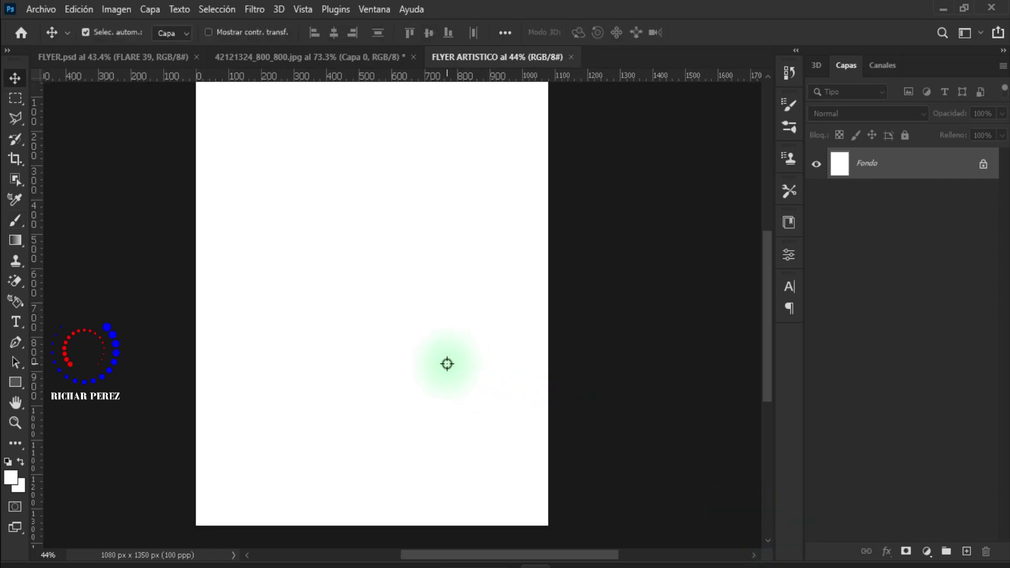
scroll(282, 316, "down", 1)
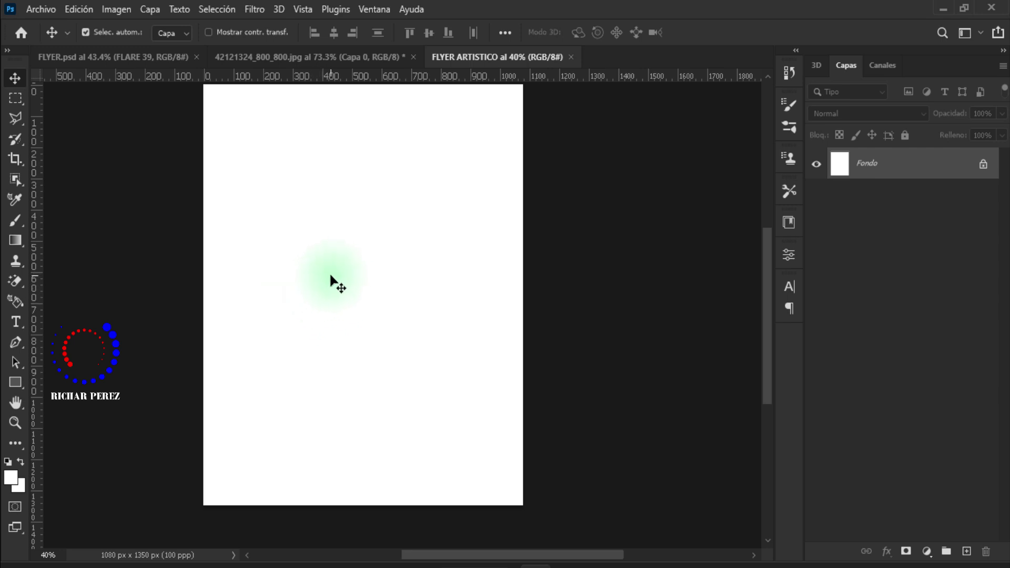
Step: Add a Color uniforme fill layer in dark navy #021C2B
left_click(927, 551)
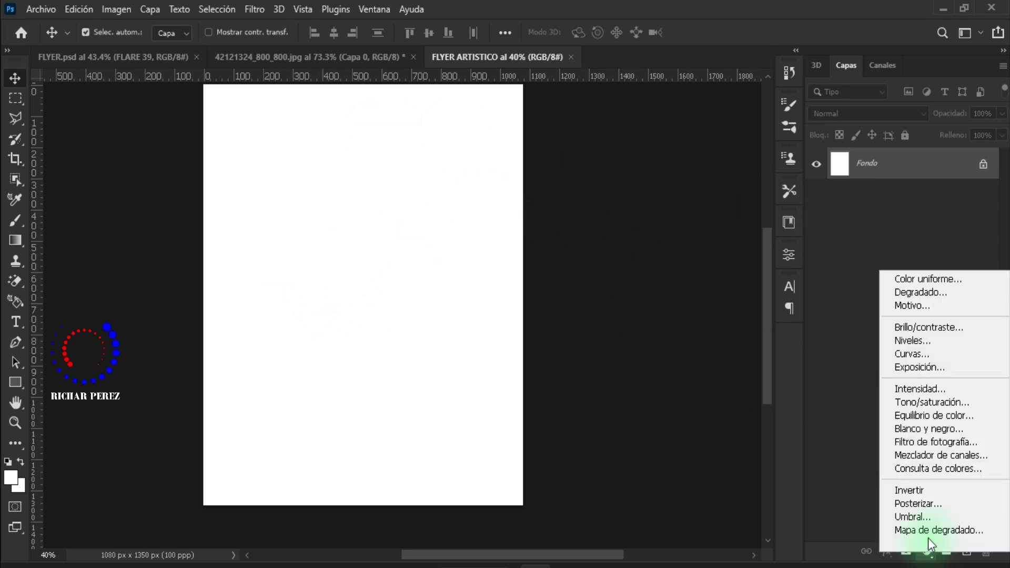
left_click(942, 280)
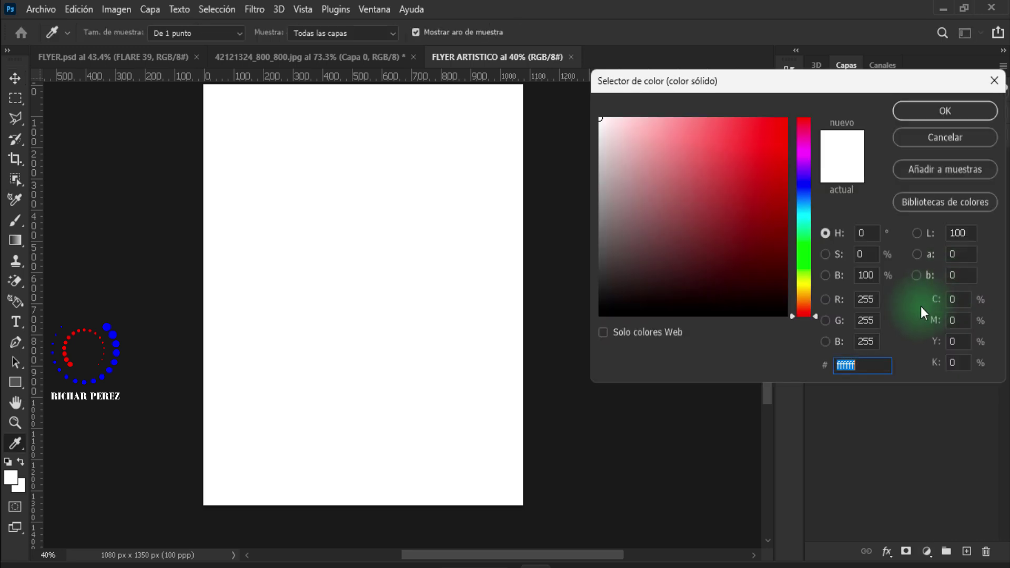
type("0")
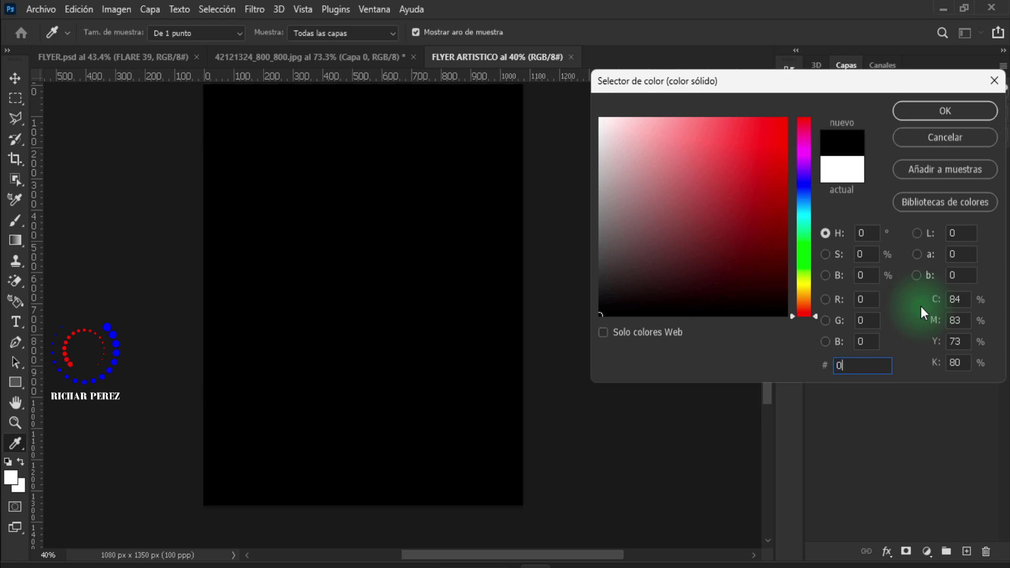
type("21")
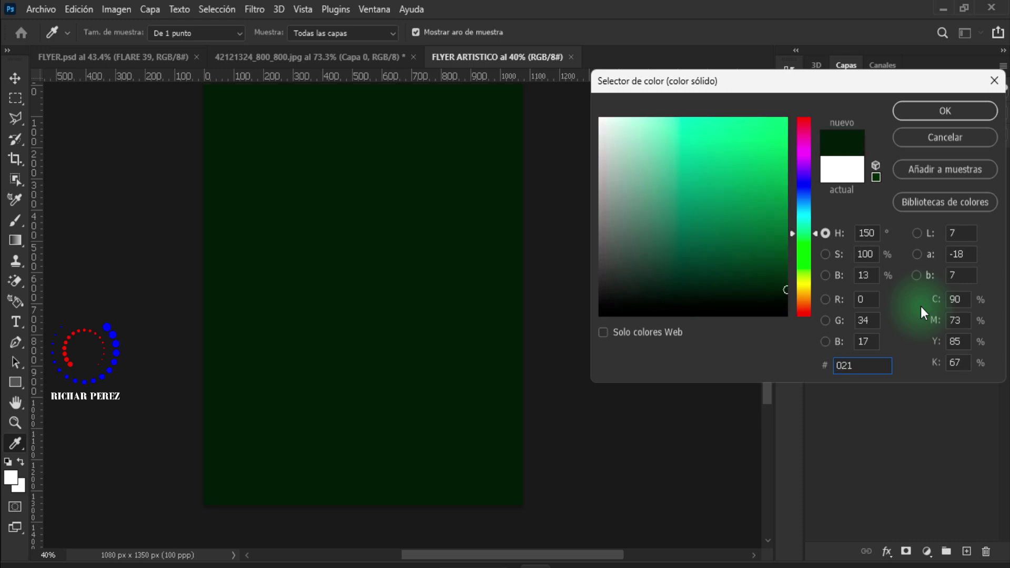
type("C2B")
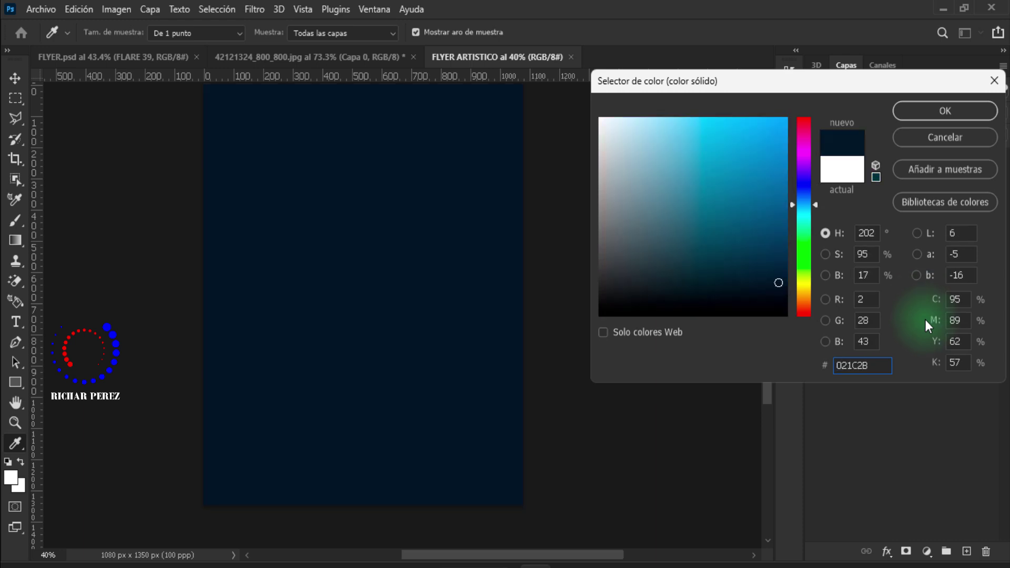
left_click(949, 116)
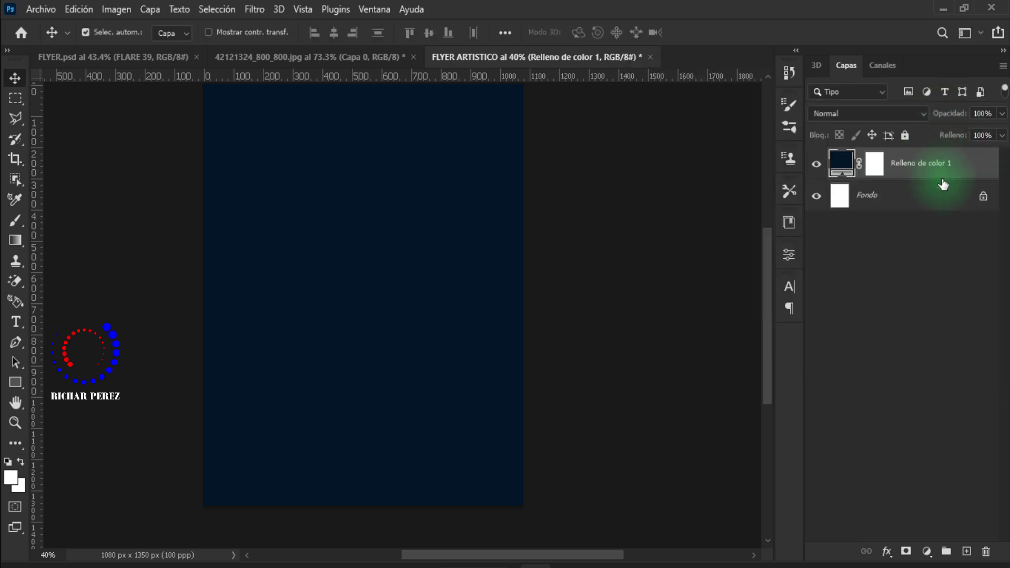
double_click(842, 163)
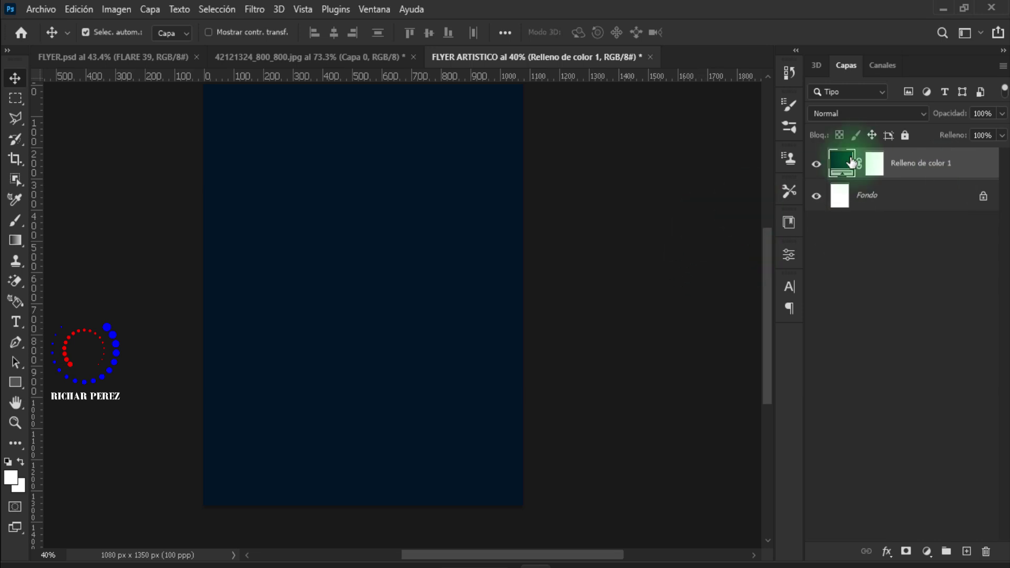
Step: Add a custom guide layout with 40 px margins on all sides
left_click(955, 136)
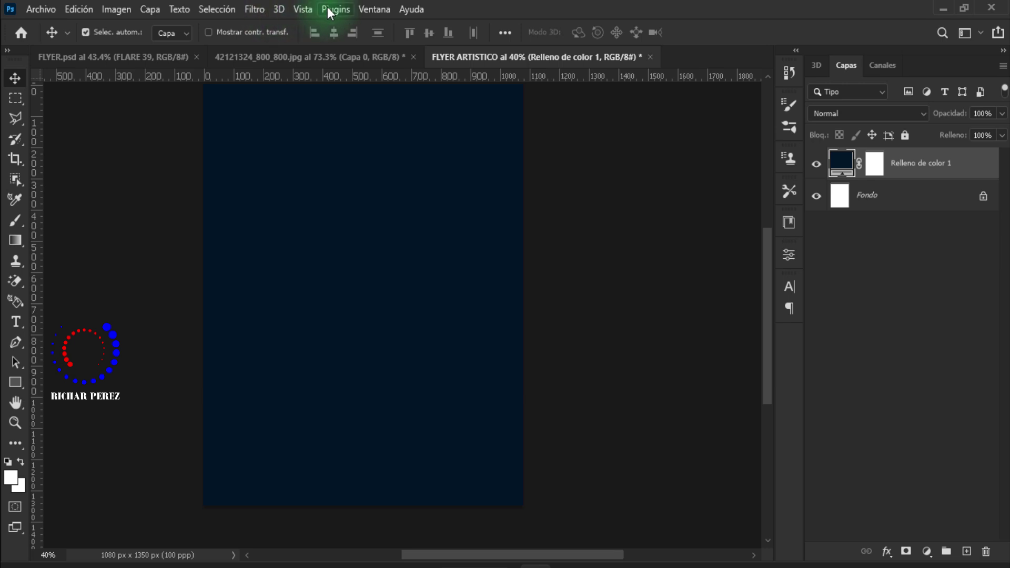
left_click(312, 8)
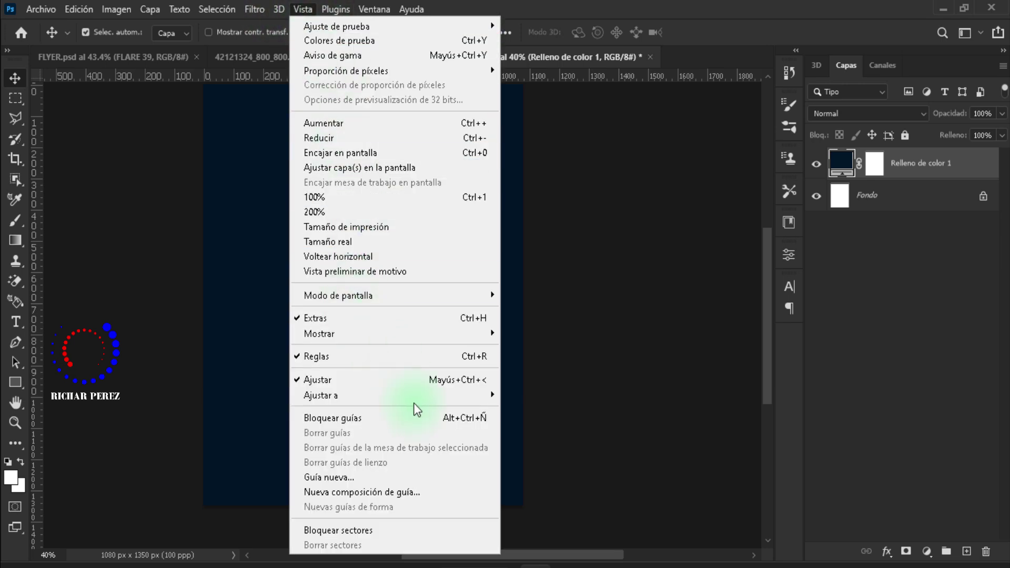
left_click(359, 493)
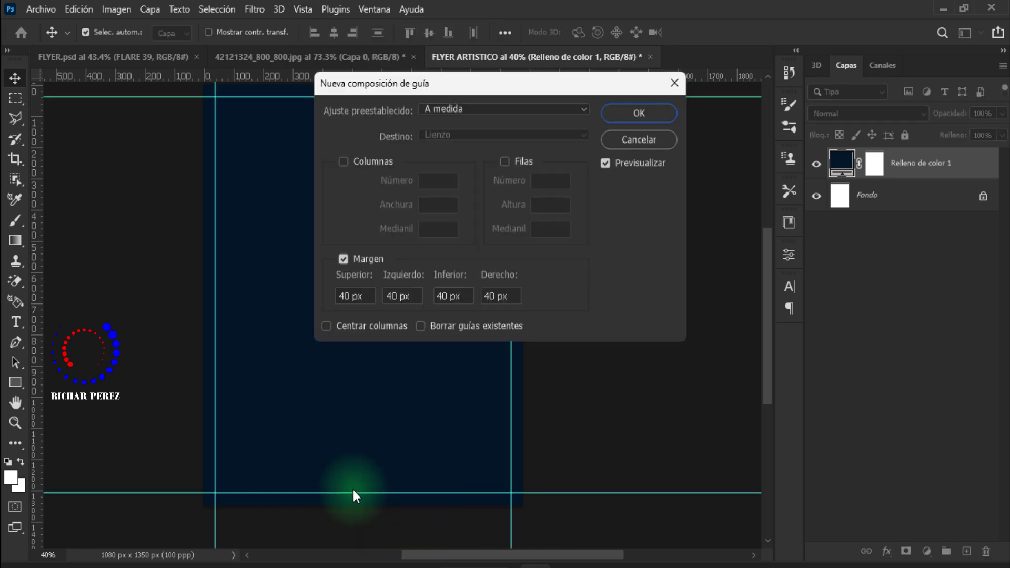
left_click(449, 109)
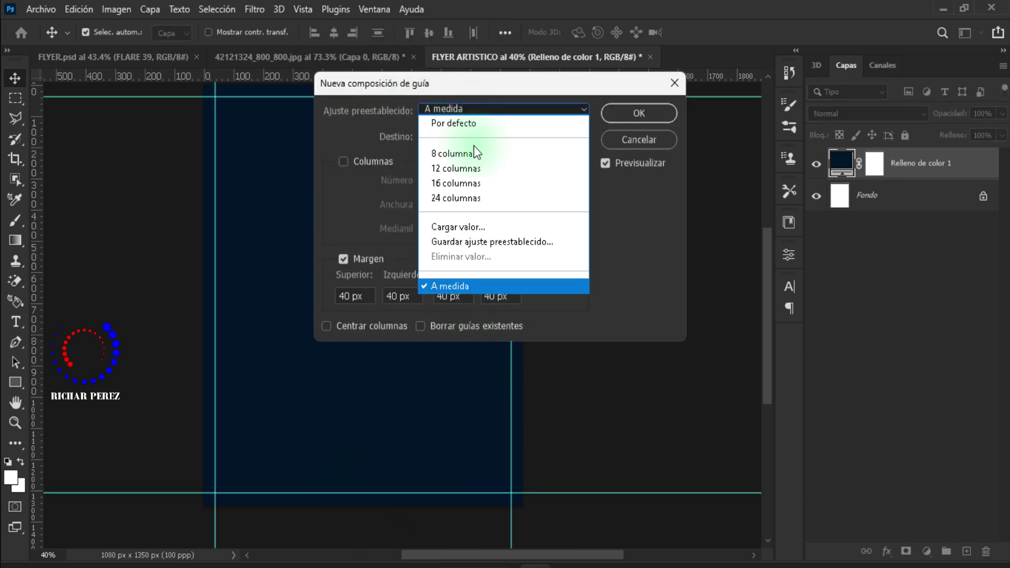
left_click(460, 288)
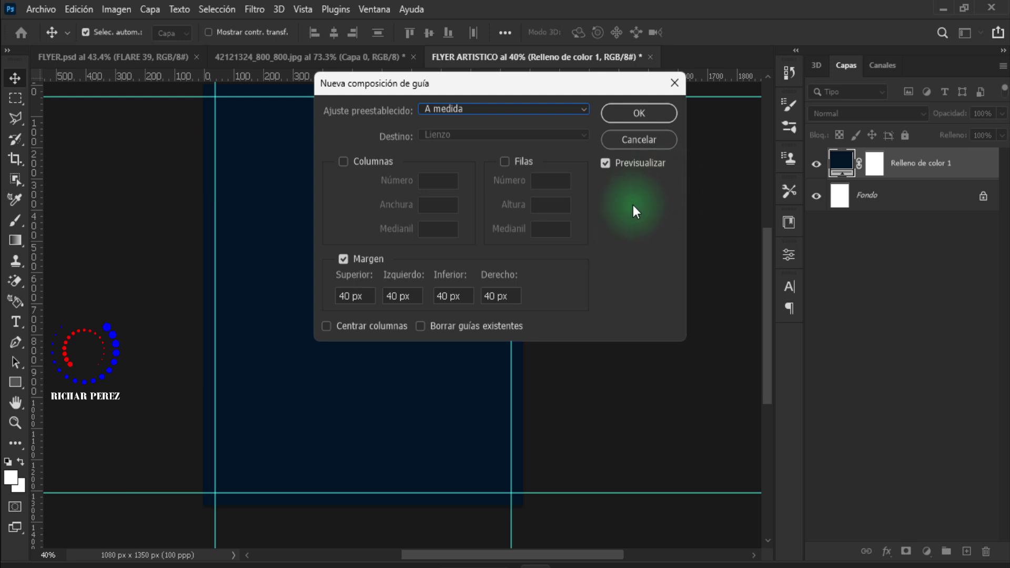
left_click(641, 114)
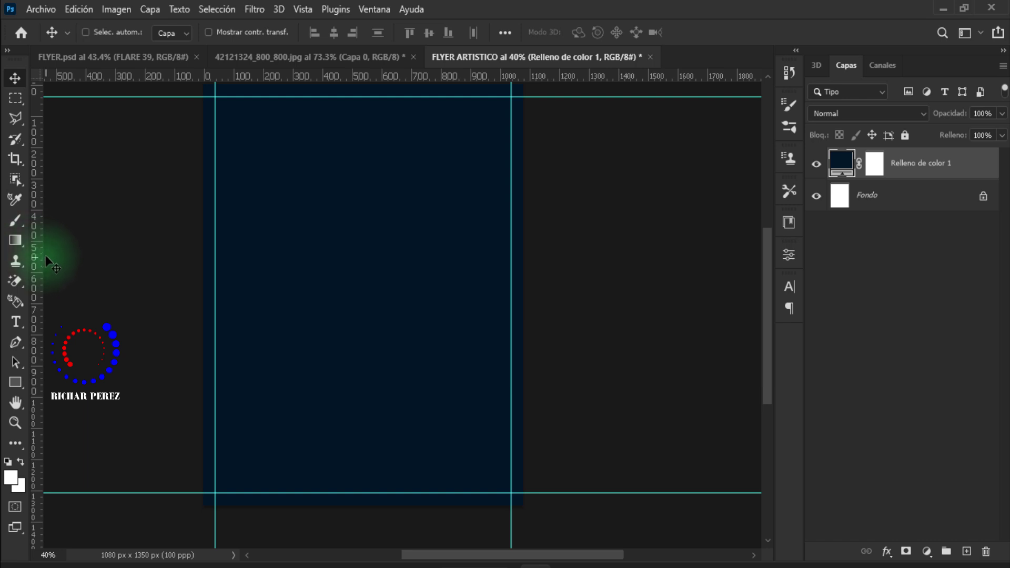
Step: Drag a vertical guide to X 540 px and a horizontal guide across the canvas middle
scroll(46, 259, "left", 2)
scroll(46, 259, "up", 1)
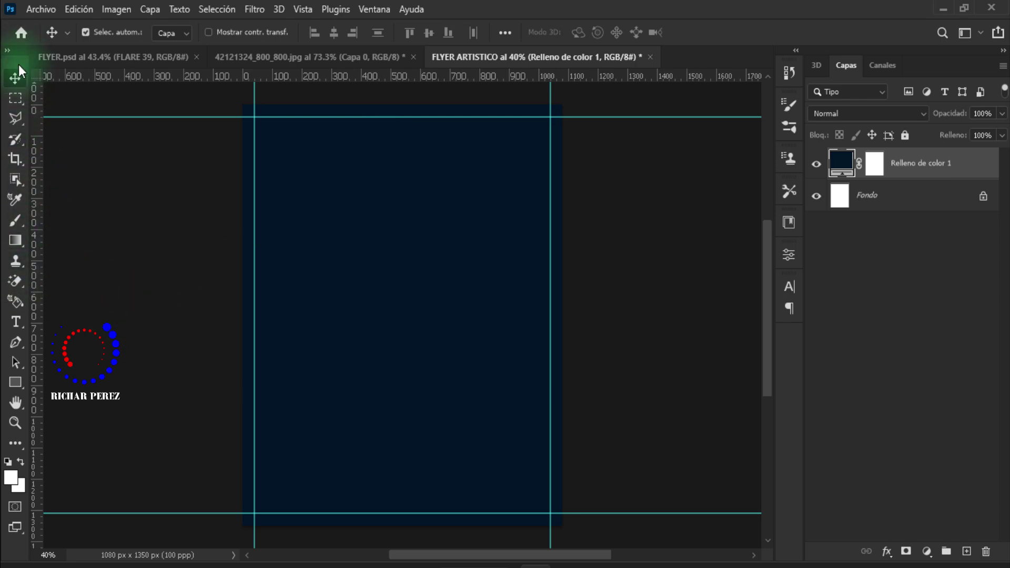
left_click_drag(34, 263, 400, 295)
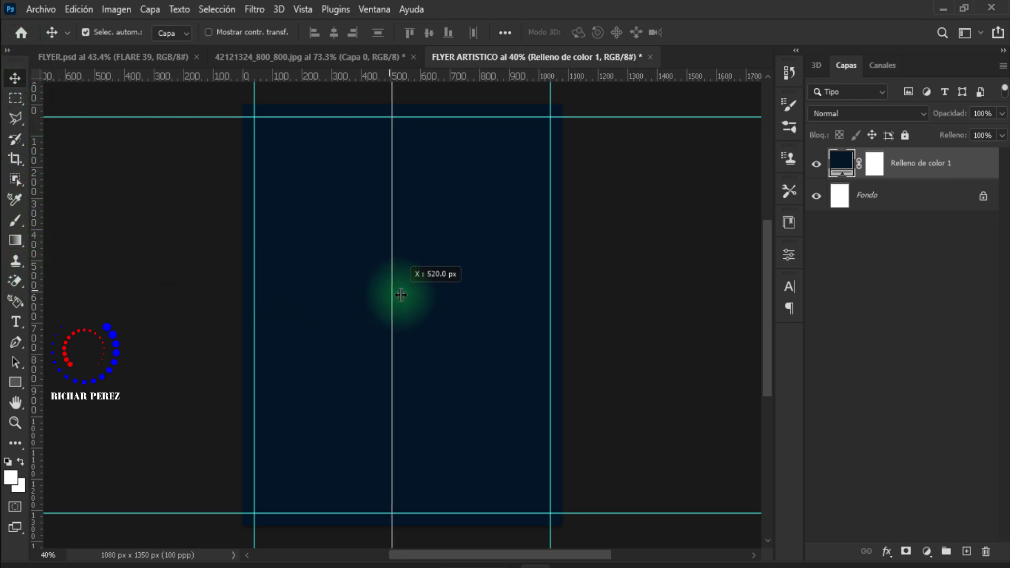
mouse_move(532, 76)
left_mouse_down()
mouse_move(4, 51)
mouse_move(63, 319)
left_mouse_up()
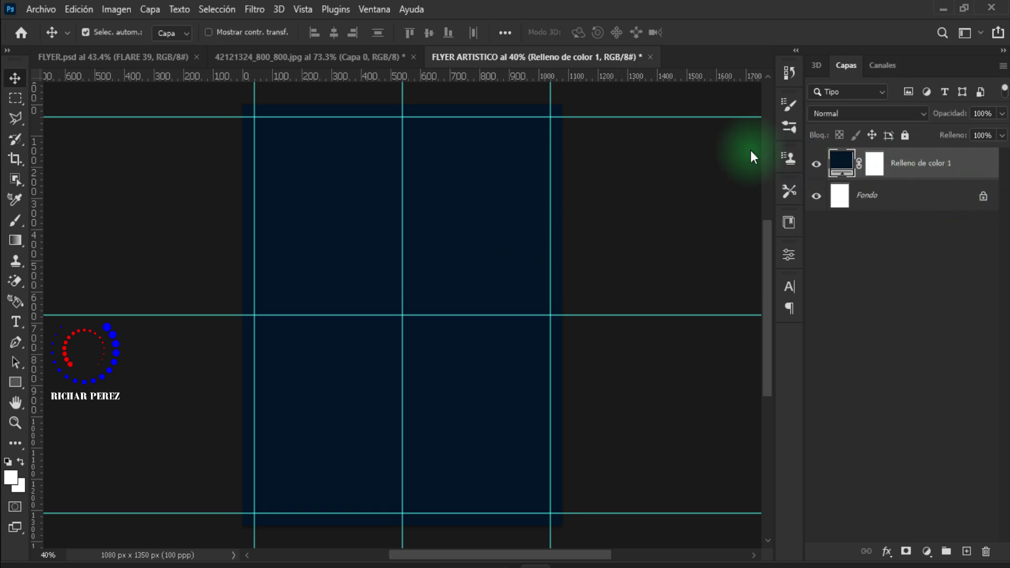
Step: Lock all the guides in place
left_click(311, 16)
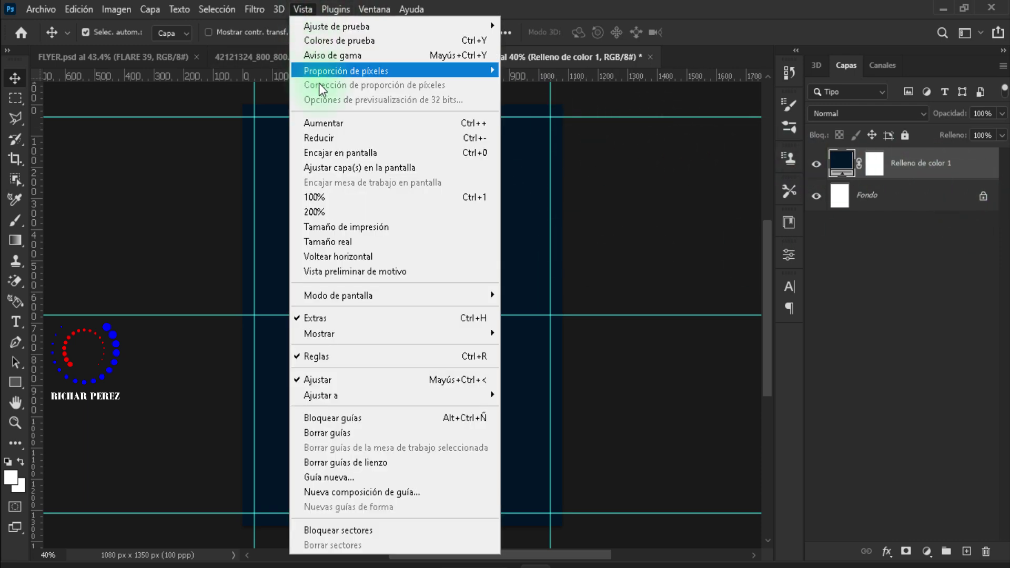
left_click(346, 417)
scroll(411, 311, "up", 1)
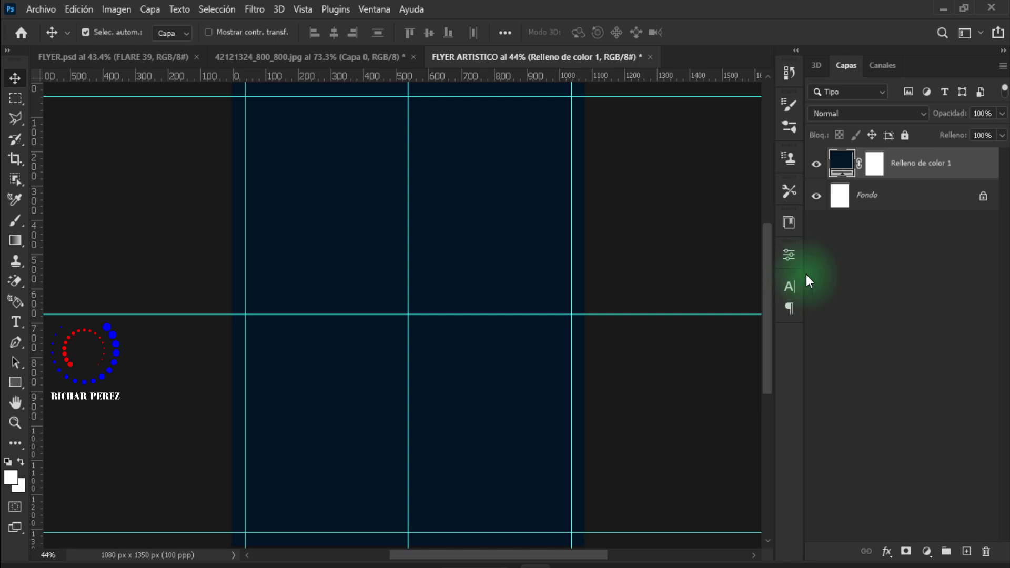
scroll(584, 368, "down", 1)
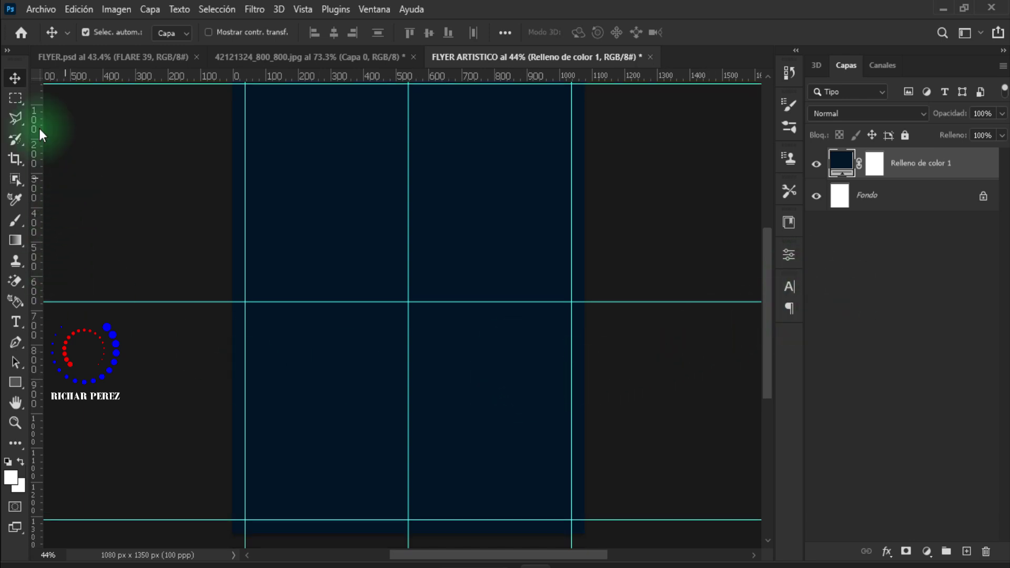
left_click(40, 9)
Step: Place the city buildings image, moved down toward the canvas bottom
left_click(182, 325)
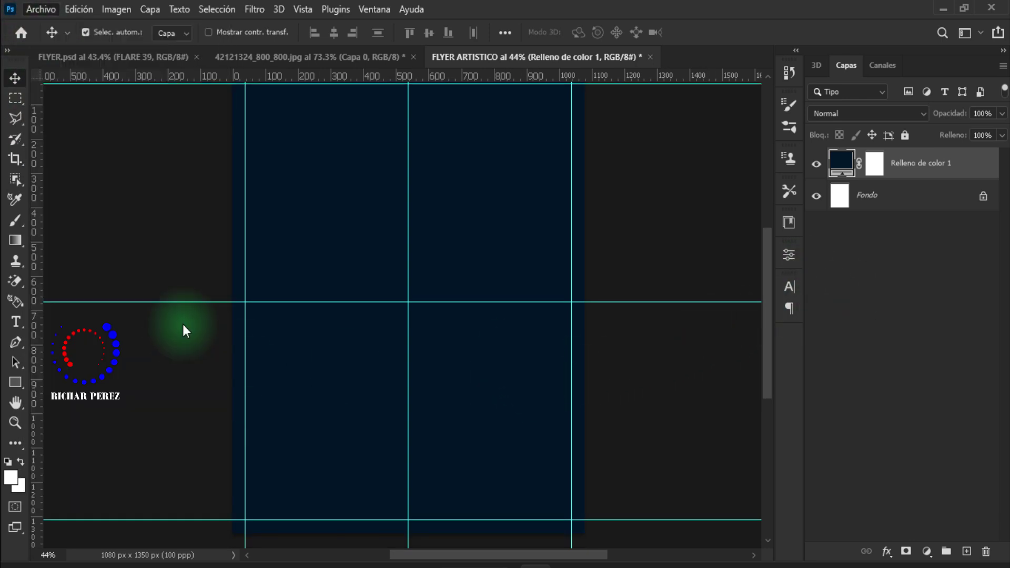
left_click(453, 176)
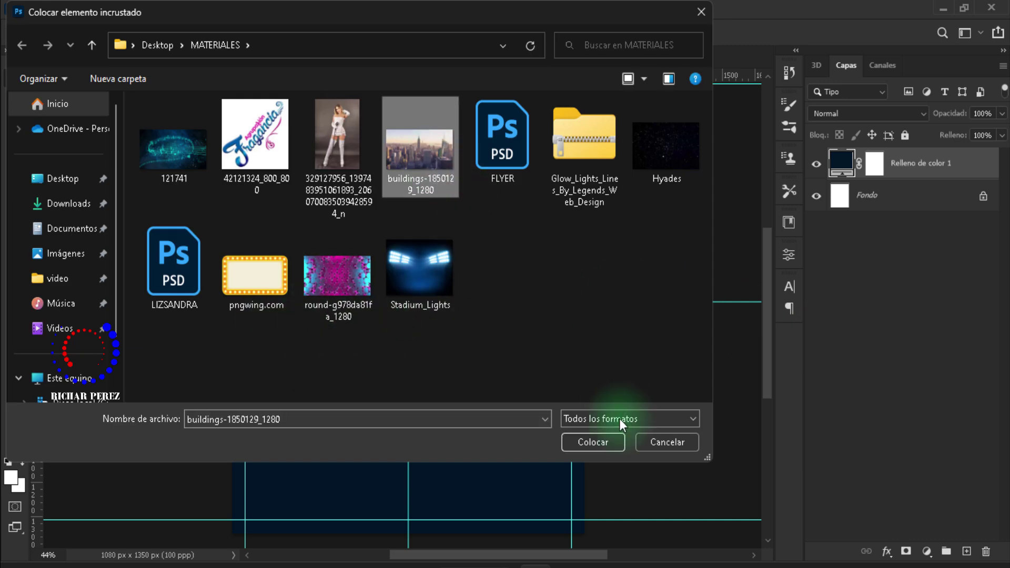
left_click(598, 440)
left_click_drag(497, 336, 487, 441)
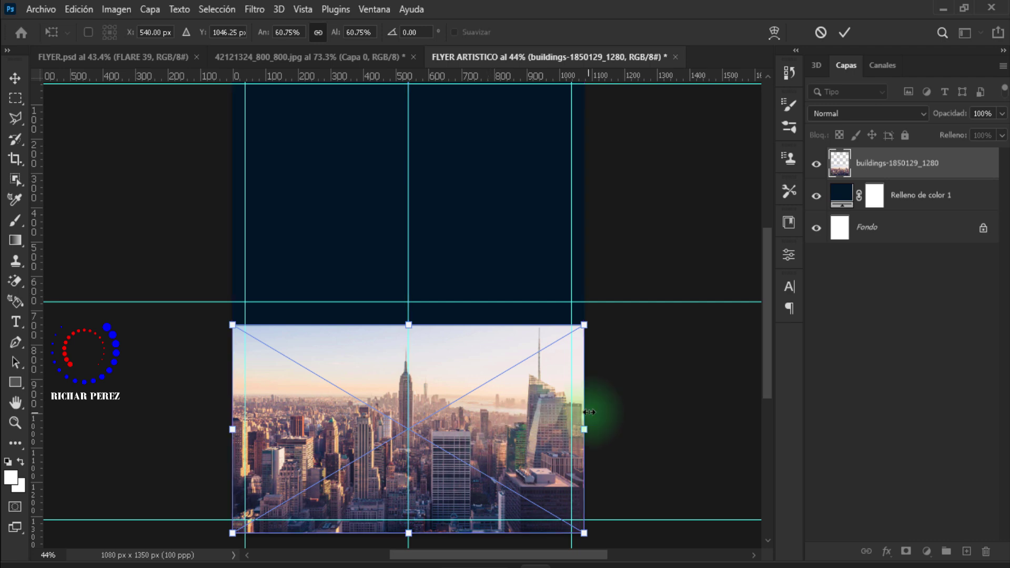
key("Return")
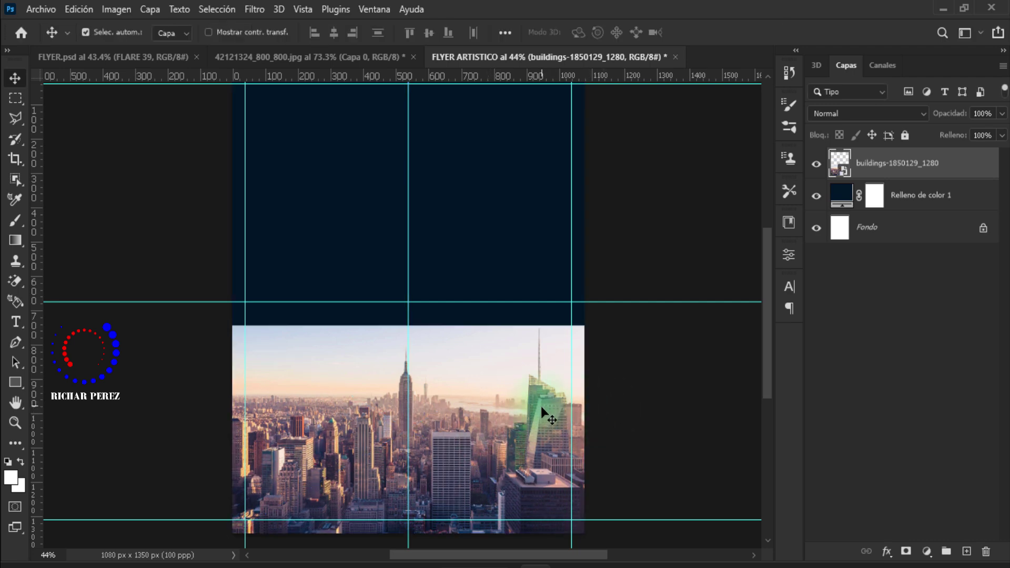
Step: Rename the skyline photo layer CIUDAD
scroll(536, 313, "down", 2)
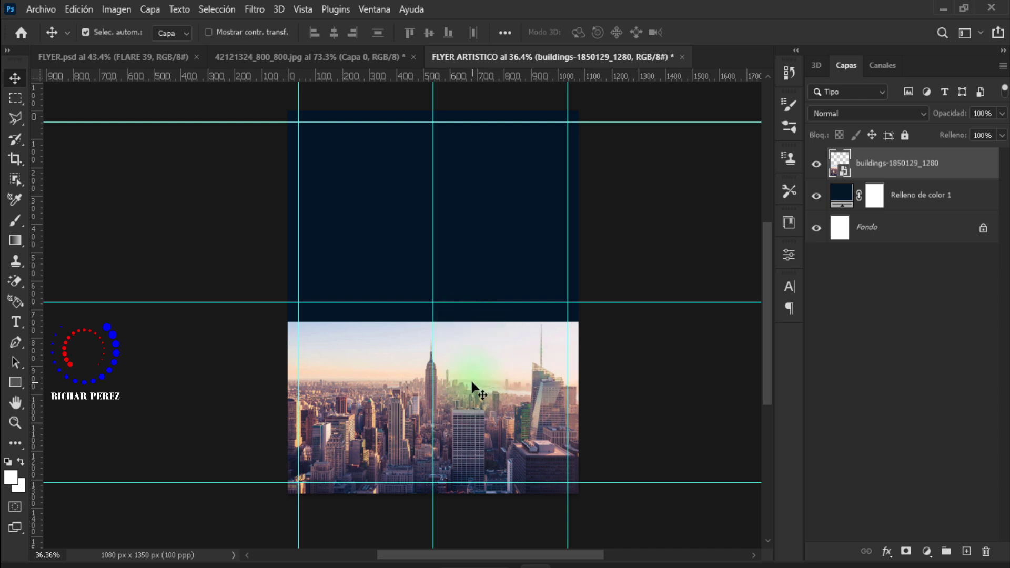
scroll(472, 388, "down", 1)
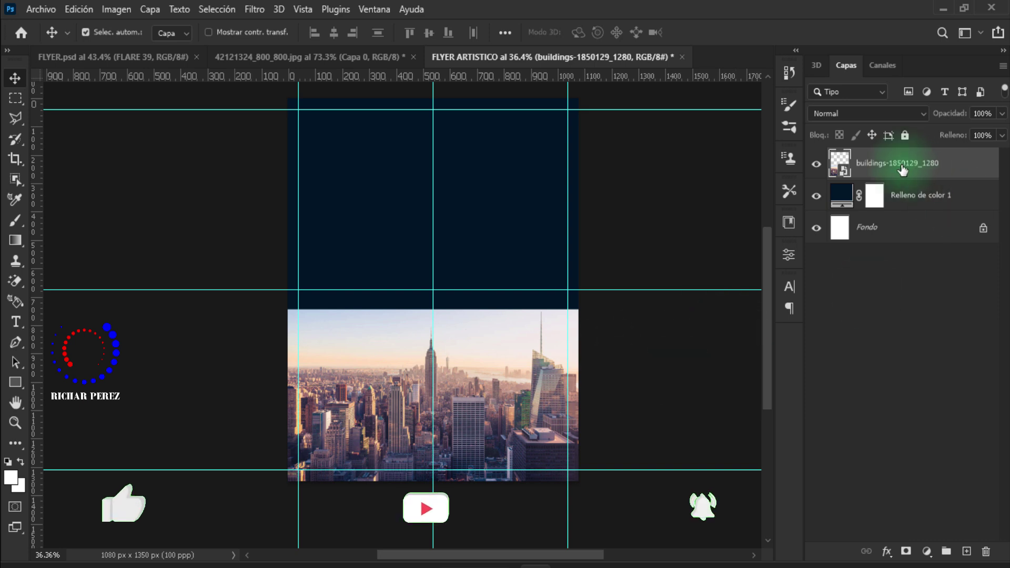
double_click(926, 164)
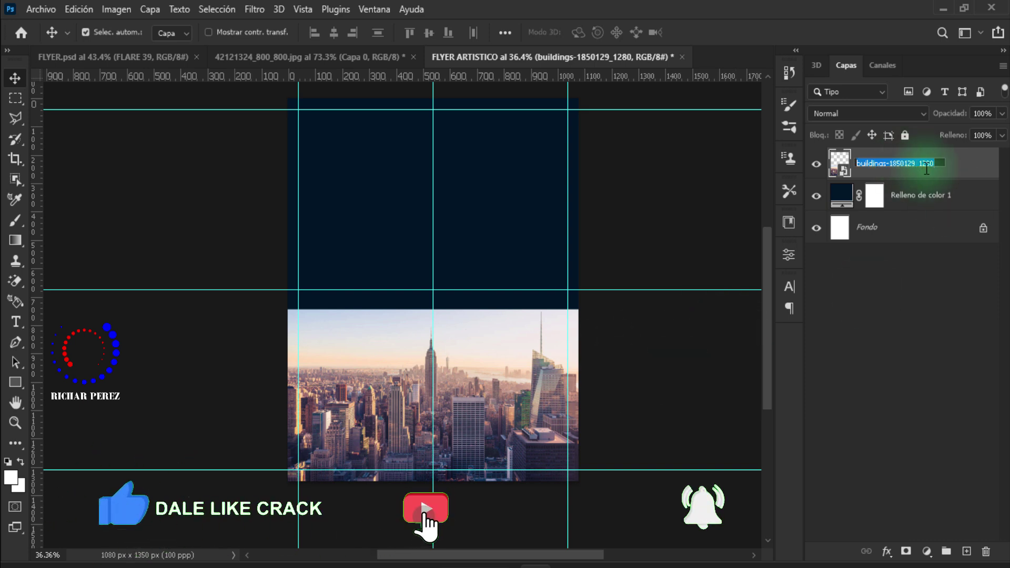
type("CIUDAD")
key("Return")
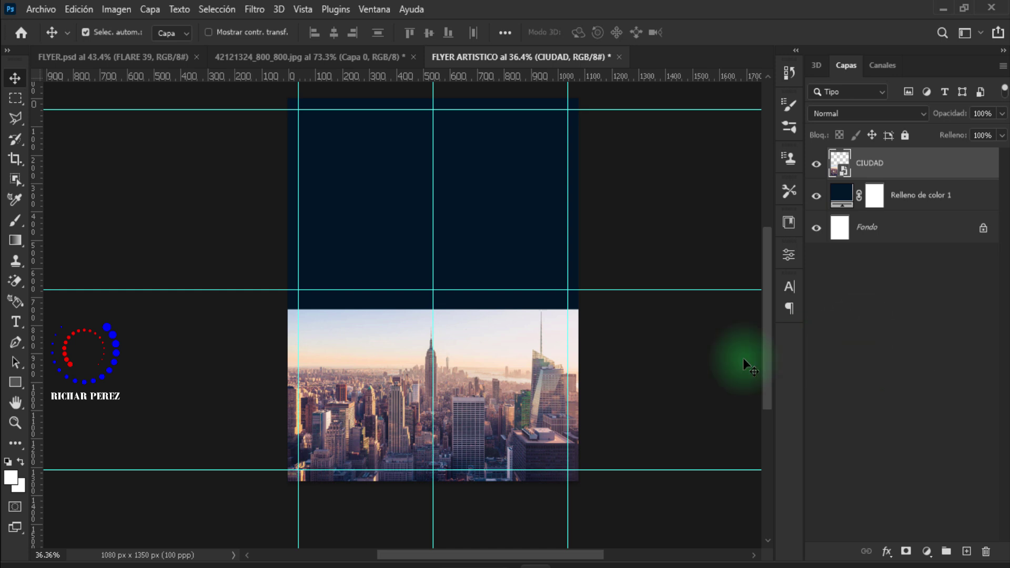
Step: Add a Color Balance adjustment layer clipped to CIUDAD
scroll(500, 401, "up", 1)
scroll(450, 384, "down", 1)
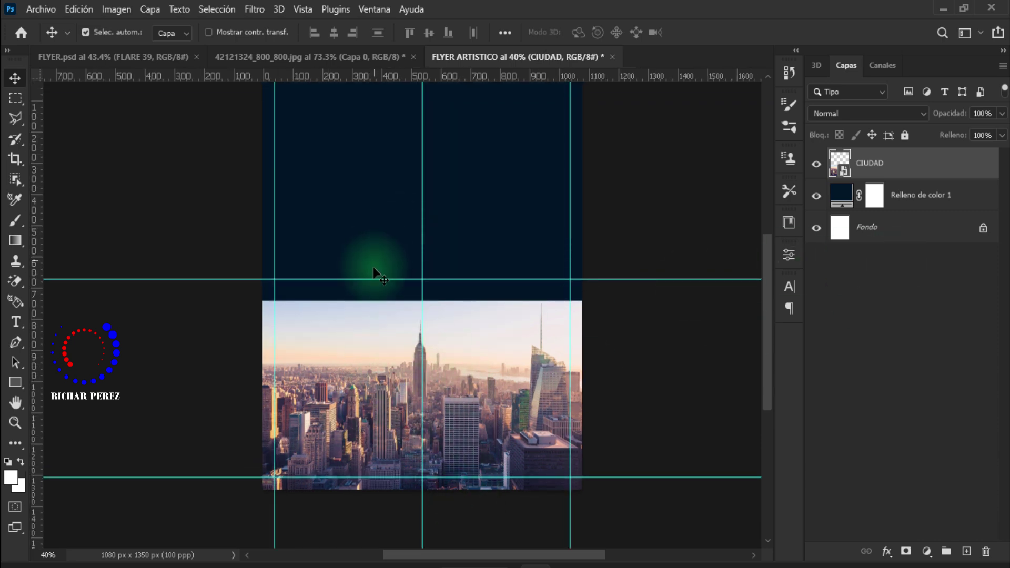
left_click(926, 551)
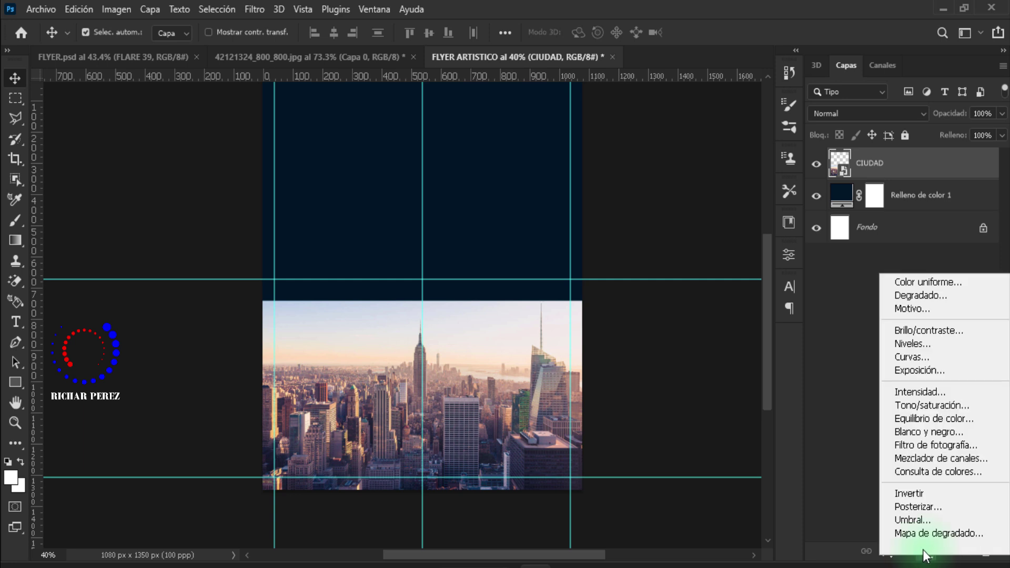
left_click(945, 421)
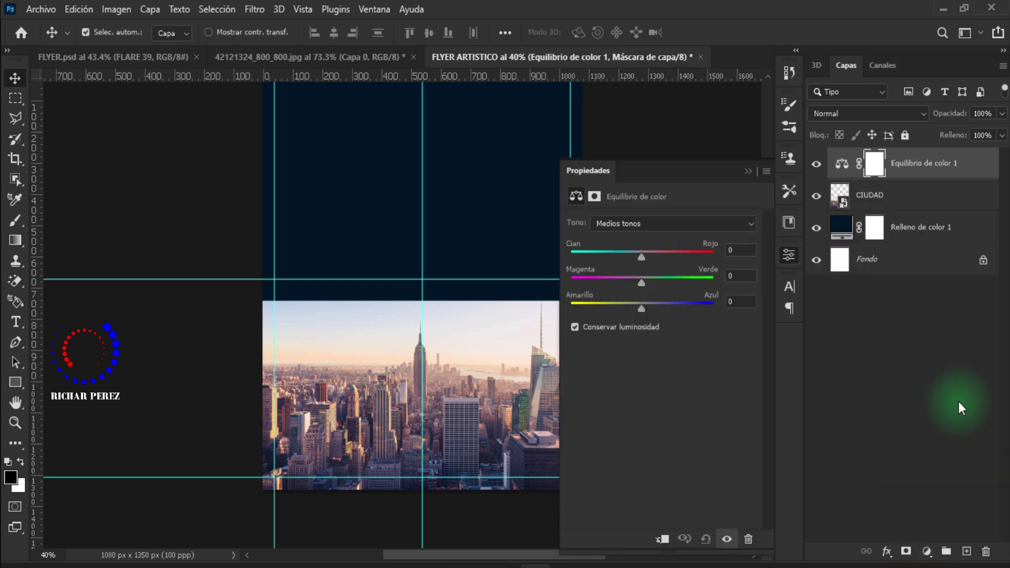
left_click(663, 540)
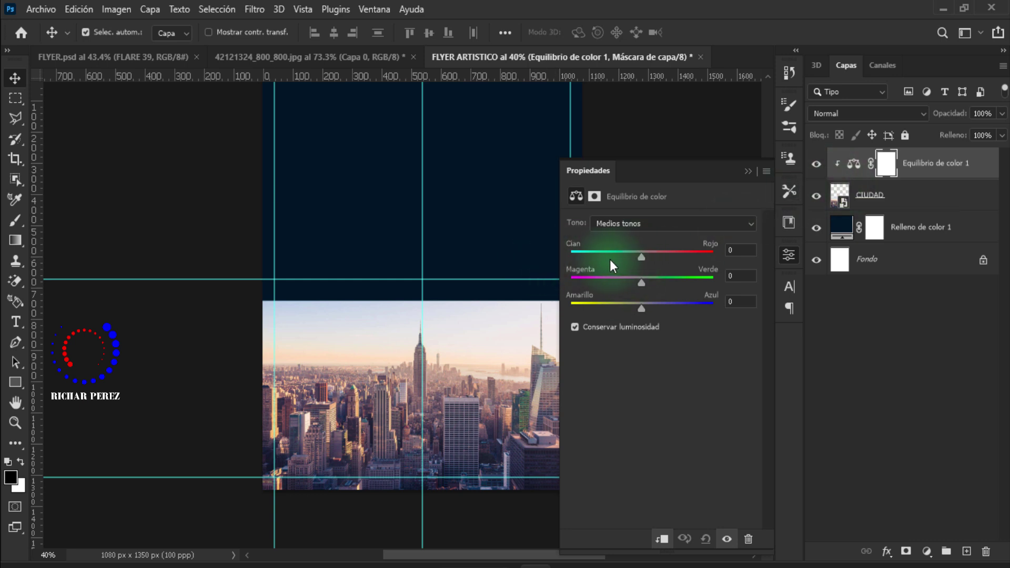
Step: Set the midtones to Cyan–Red -35 and Yellow–Blue +66
left_click(741, 251)
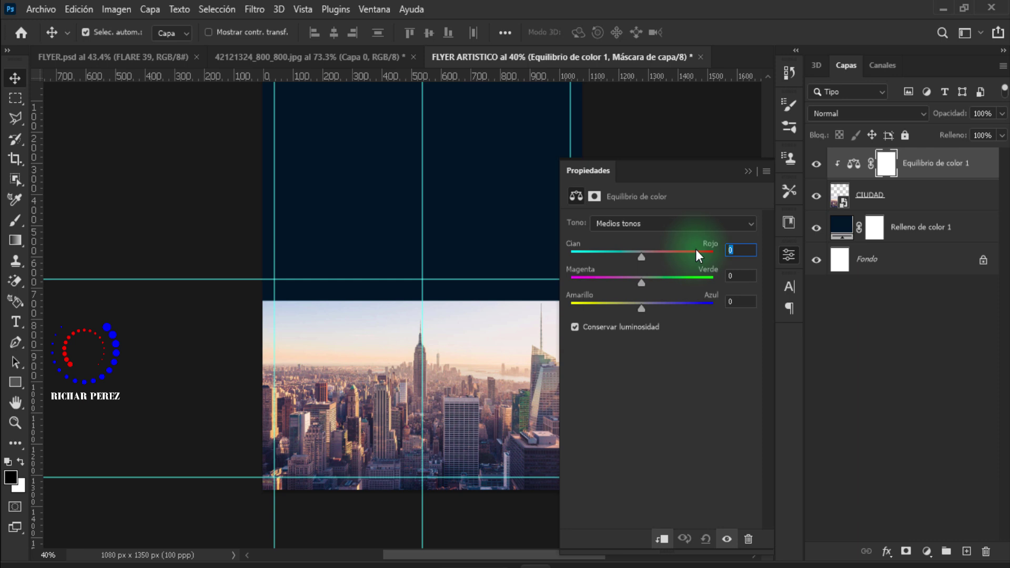
type("-35")
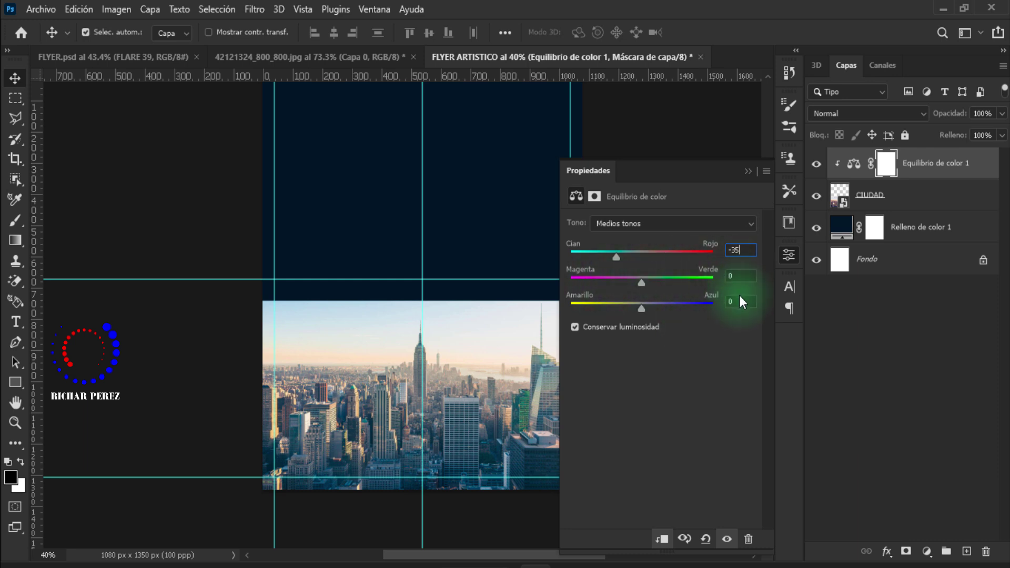
left_click_drag(740, 303, 686, 311)
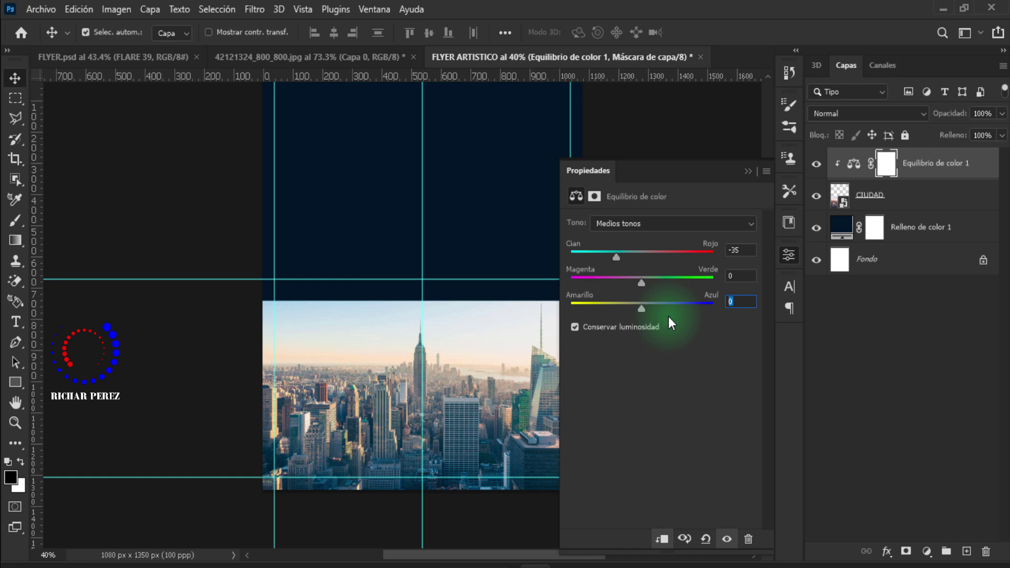
type("66")
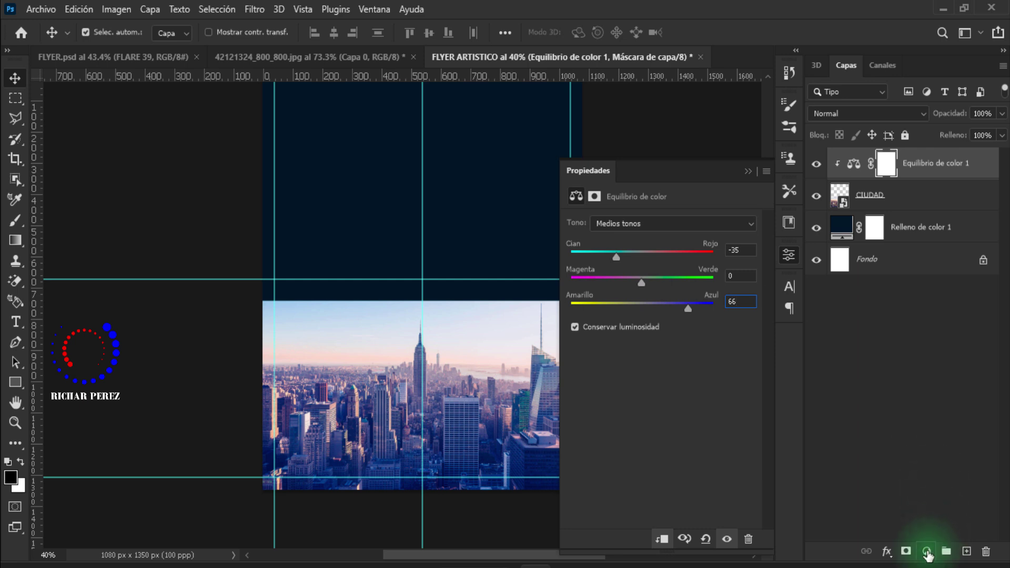
left_click(928, 550)
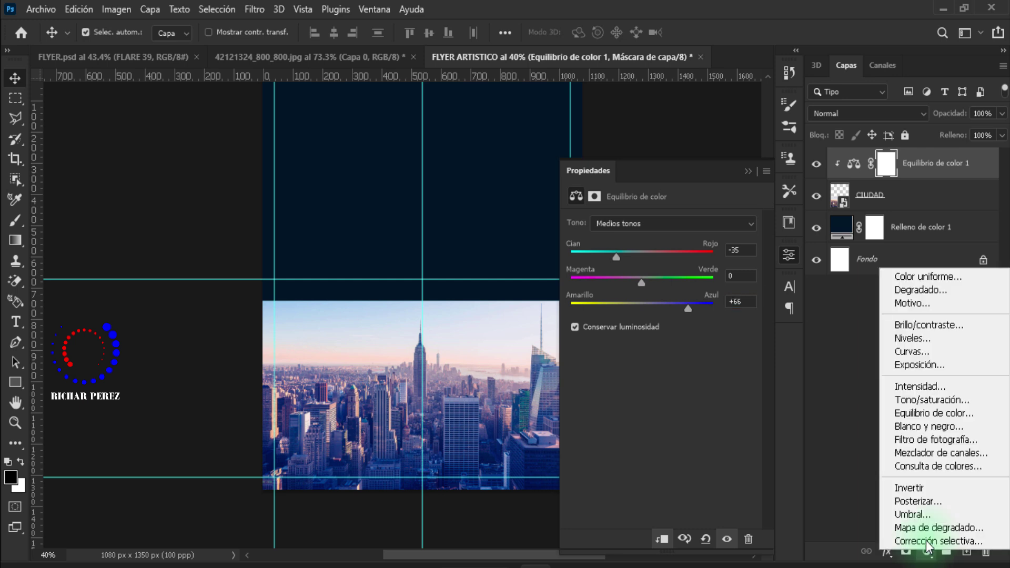
Step: Add a Levels layer clipped to the city photo with output white at 111
left_click(897, 339)
left_click(663, 539)
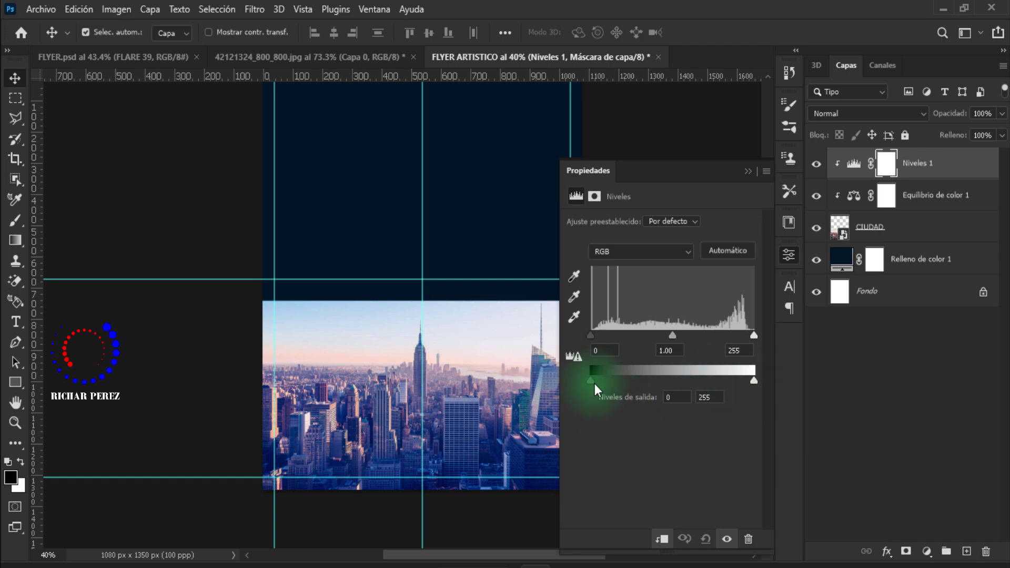
left_click(708, 399)
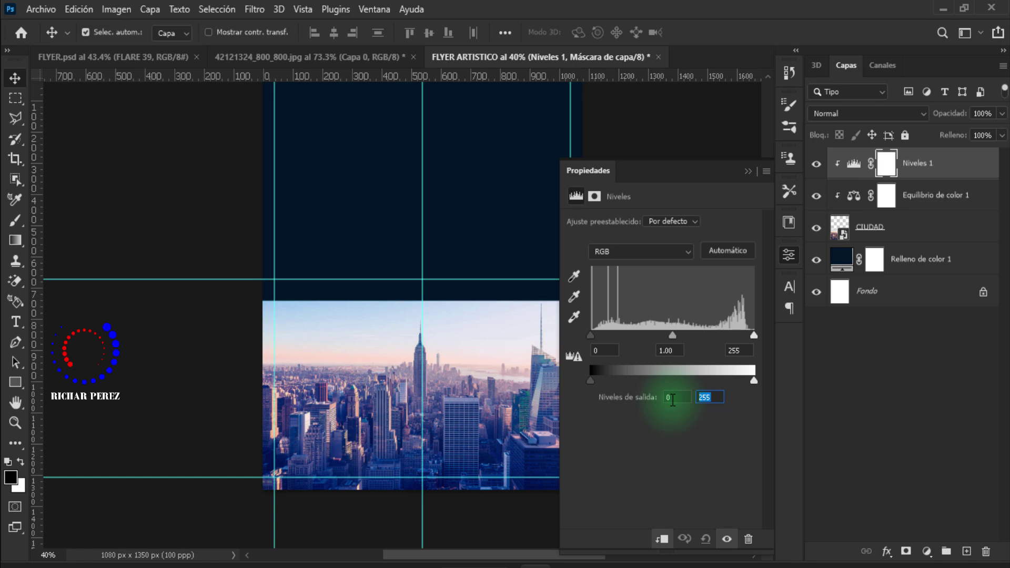
type("11")
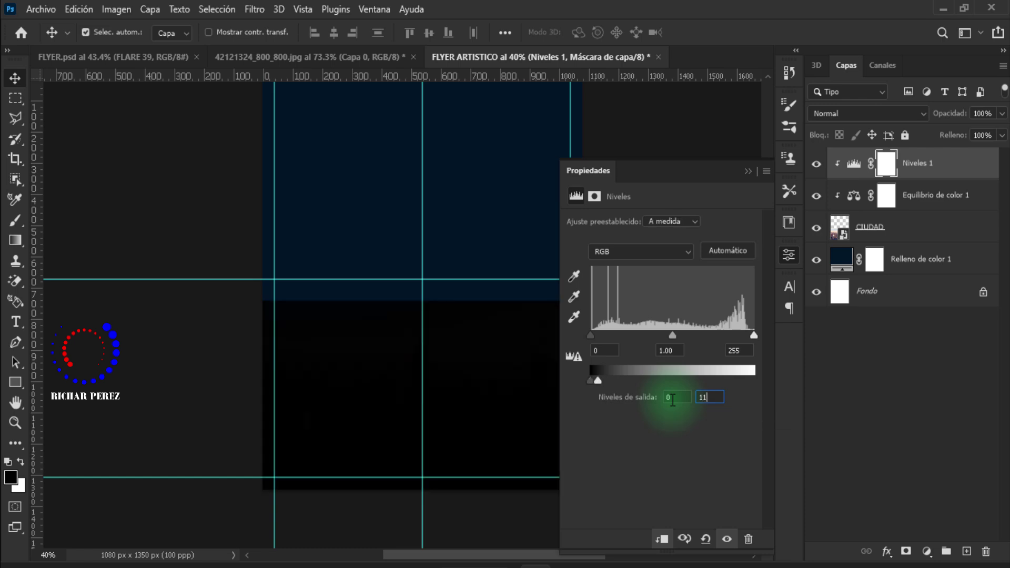
type("1")
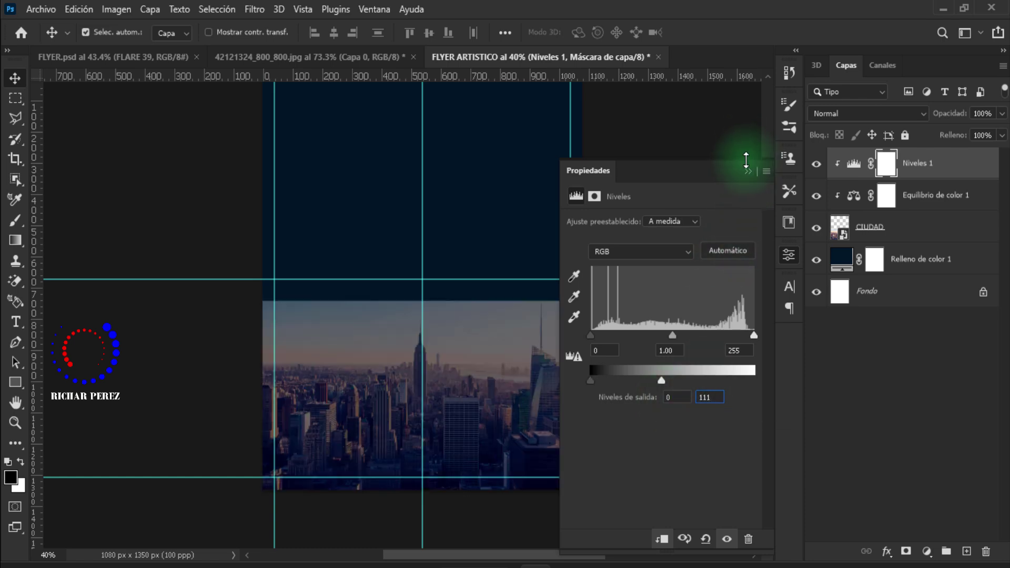
Step: Add a layer mask to CIUDAD and set up a linear Gradient tool
left_click(747, 173)
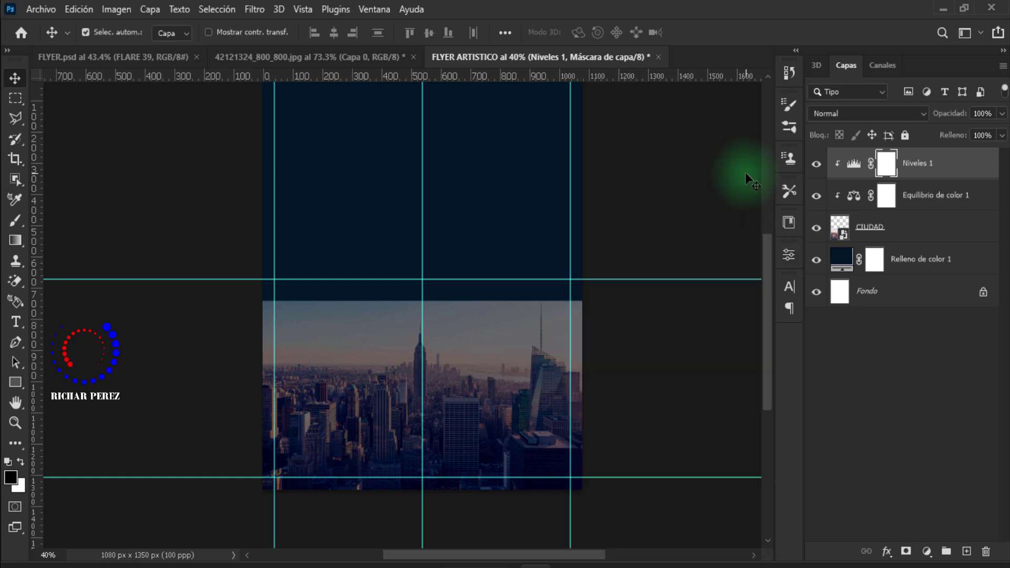
left_click(887, 232)
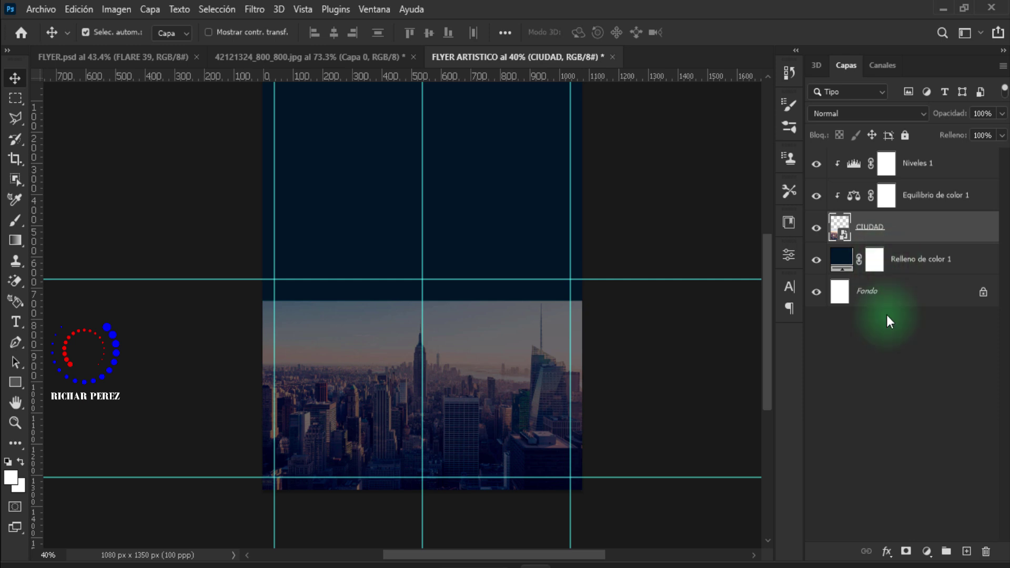
left_click(906, 552)
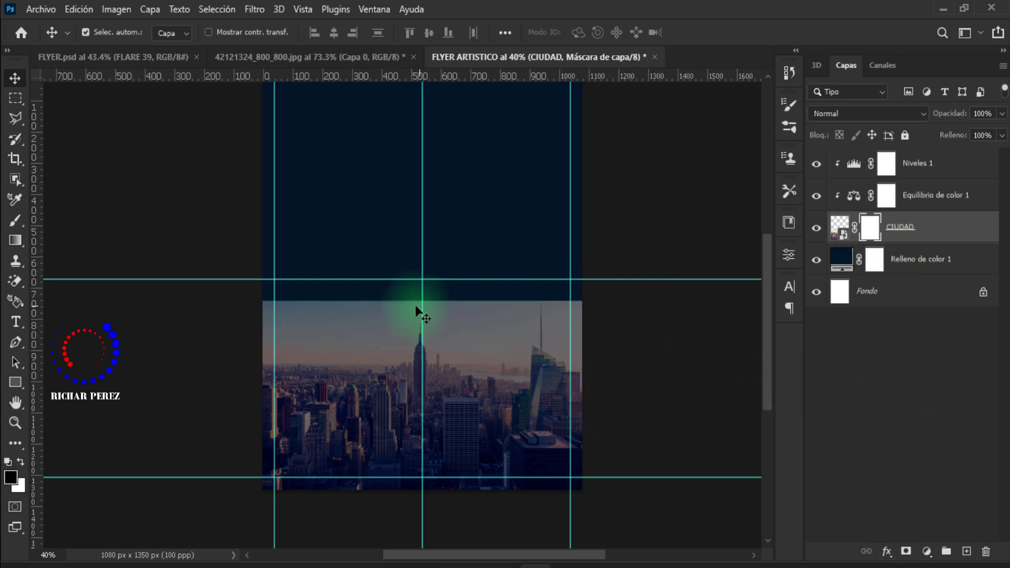
left_click(18, 245)
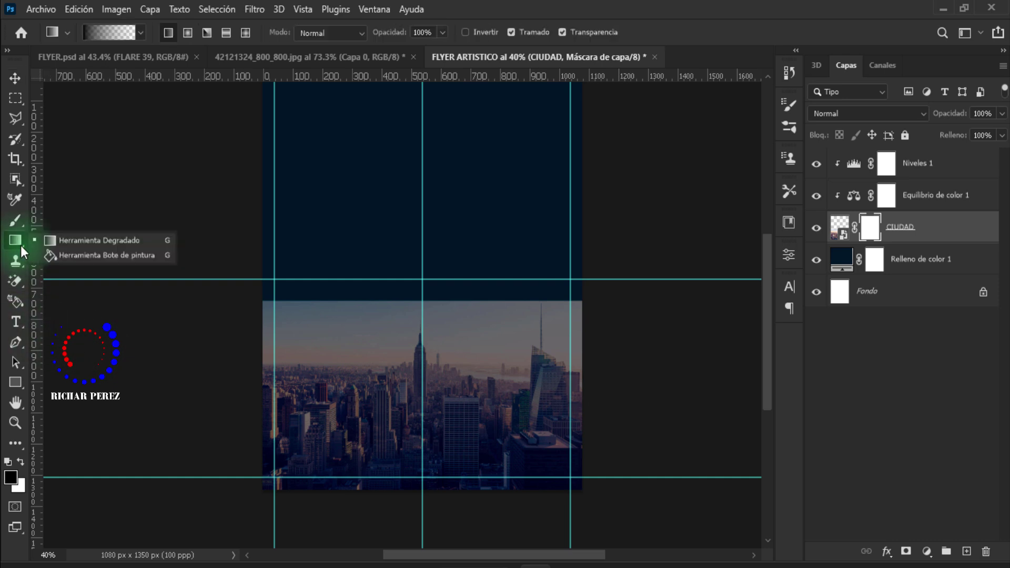
left_click(69, 242)
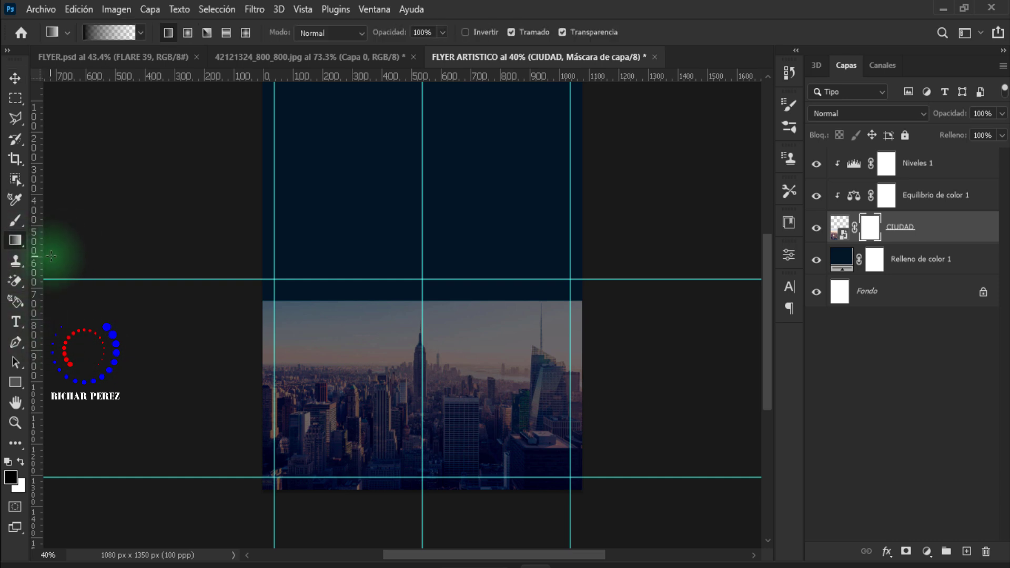
left_click(91, 34)
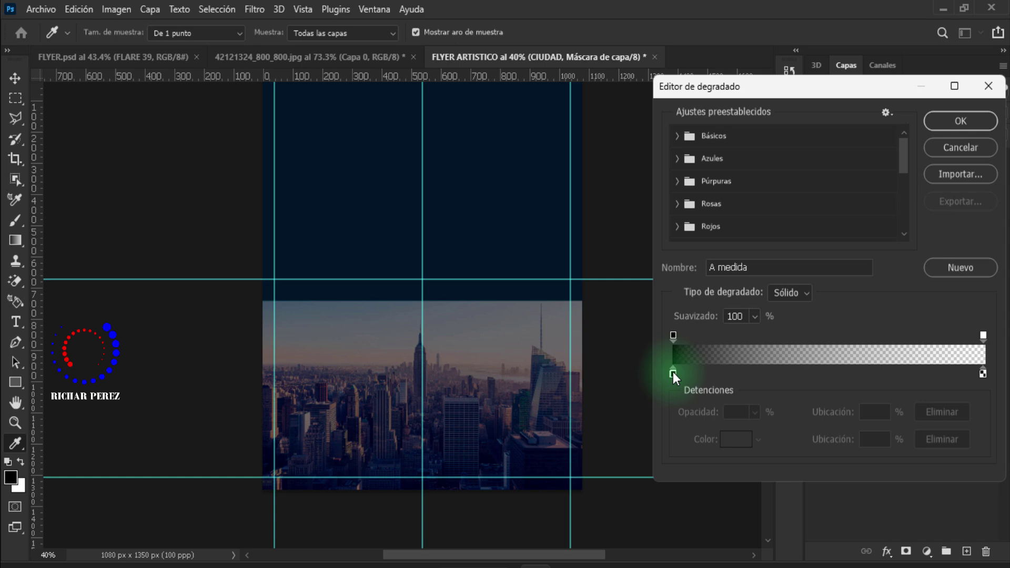
left_click(961, 121)
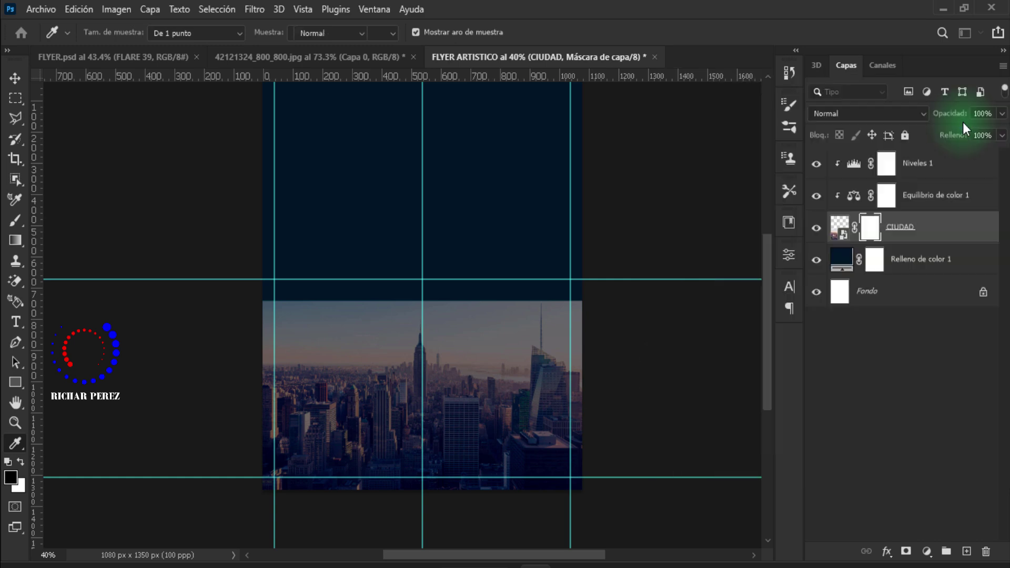
Step: Drag the mask gradient from the sky down to the skyline so its top fades out
scroll(440, 315, "up", 2)
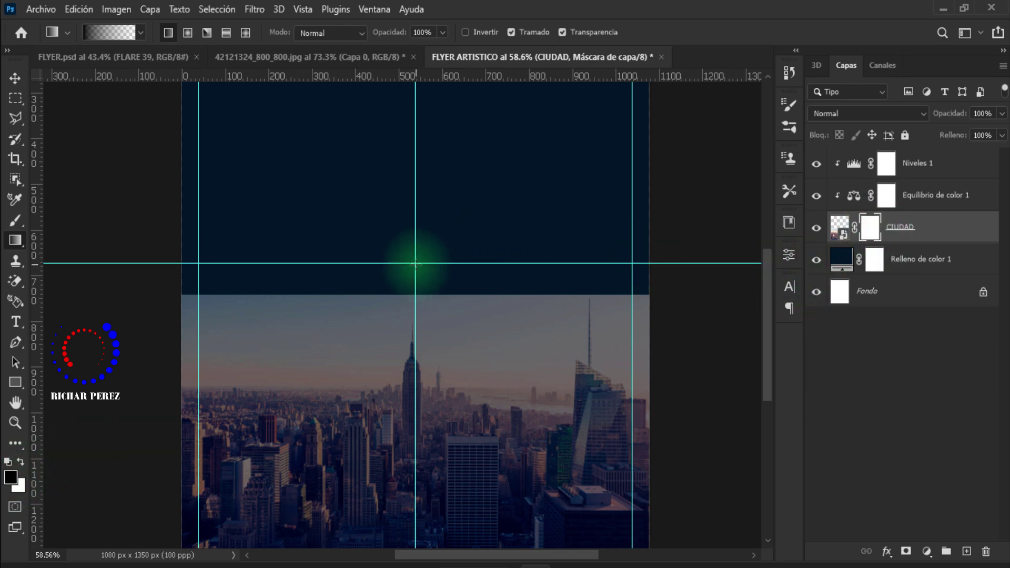
left_click_drag(415, 264, 414, 416)
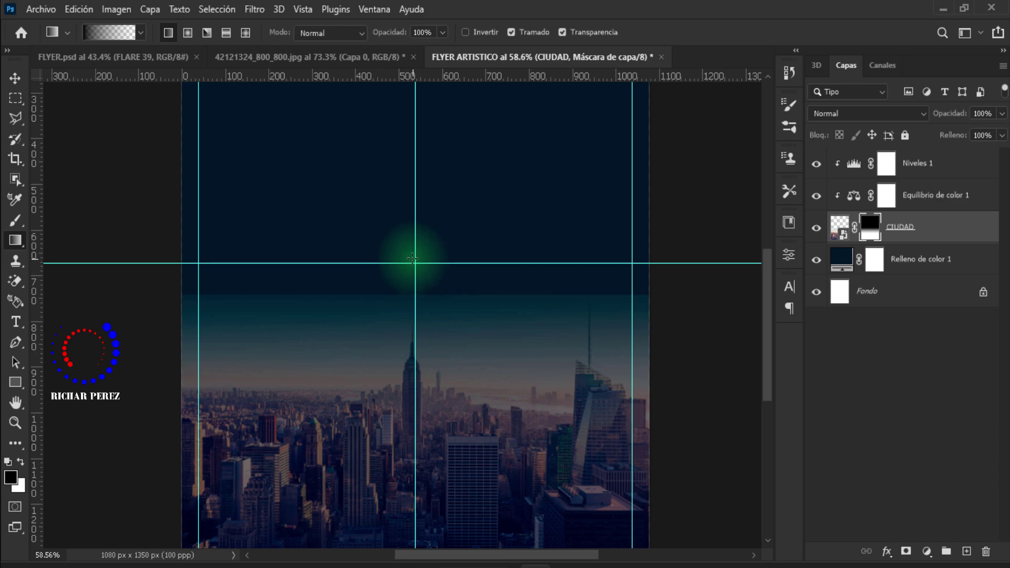
left_click_drag(415, 264, 416, 413)
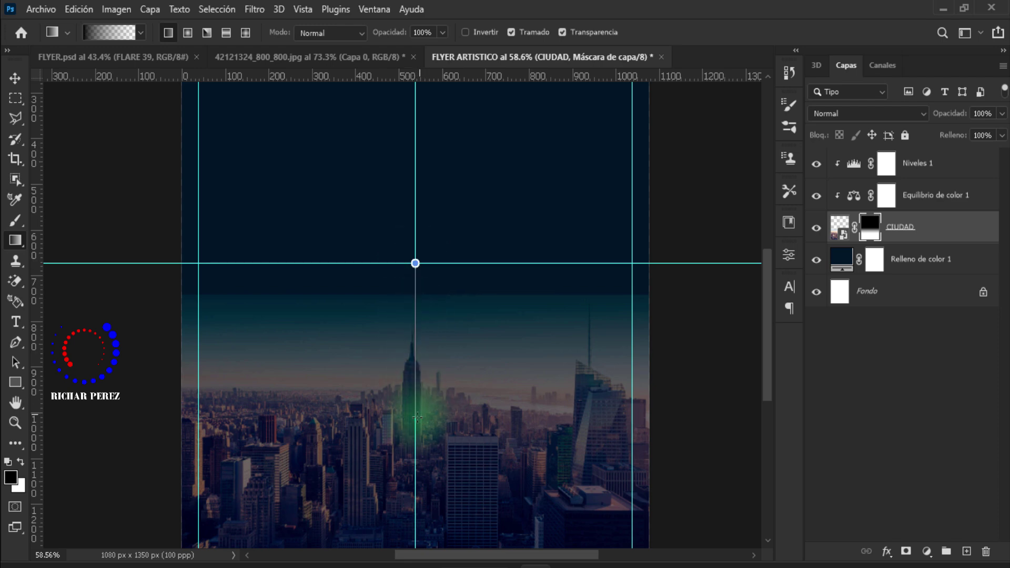
left_click_drag(415, 182, 419, 348)
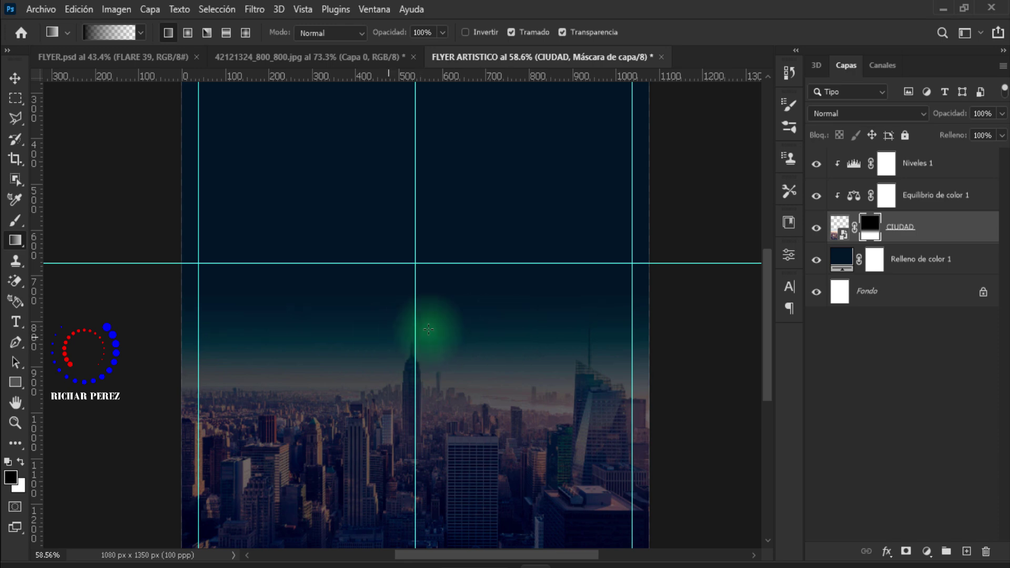
left_click_drag(416, 181, 413, 421)
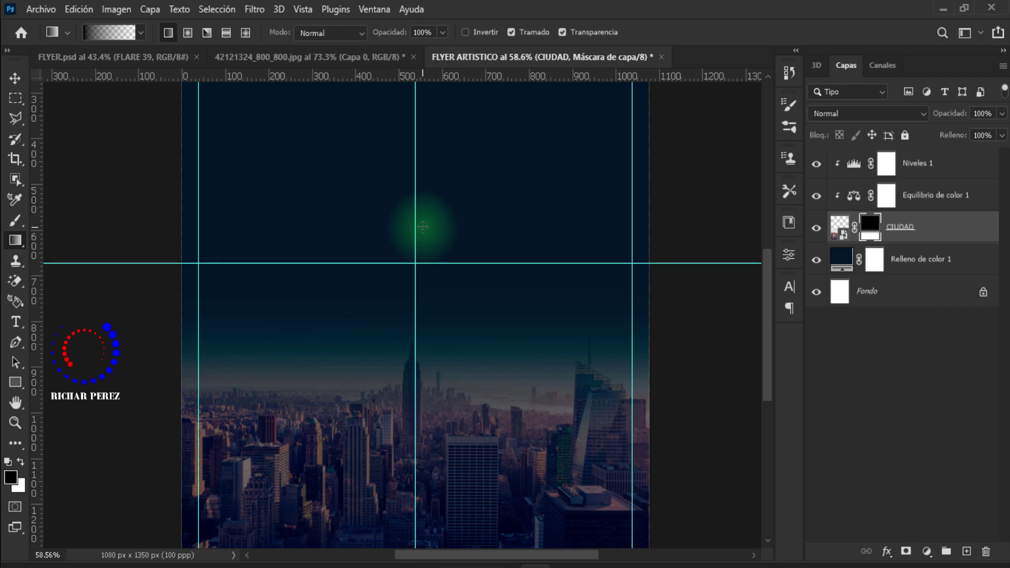
left_click_drag(415, 236, 413, 401)
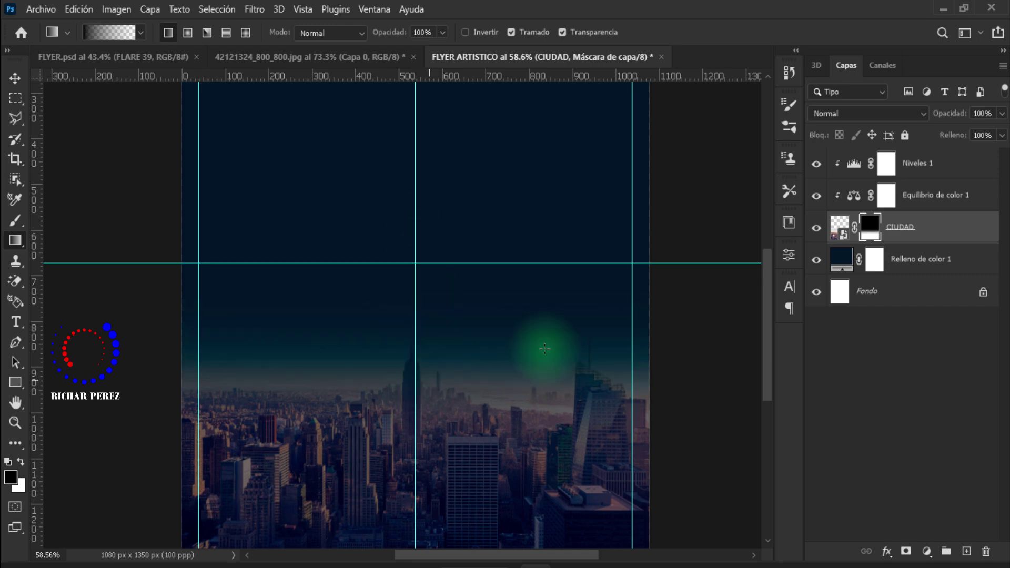
scroll(471, 347, "down", 2)
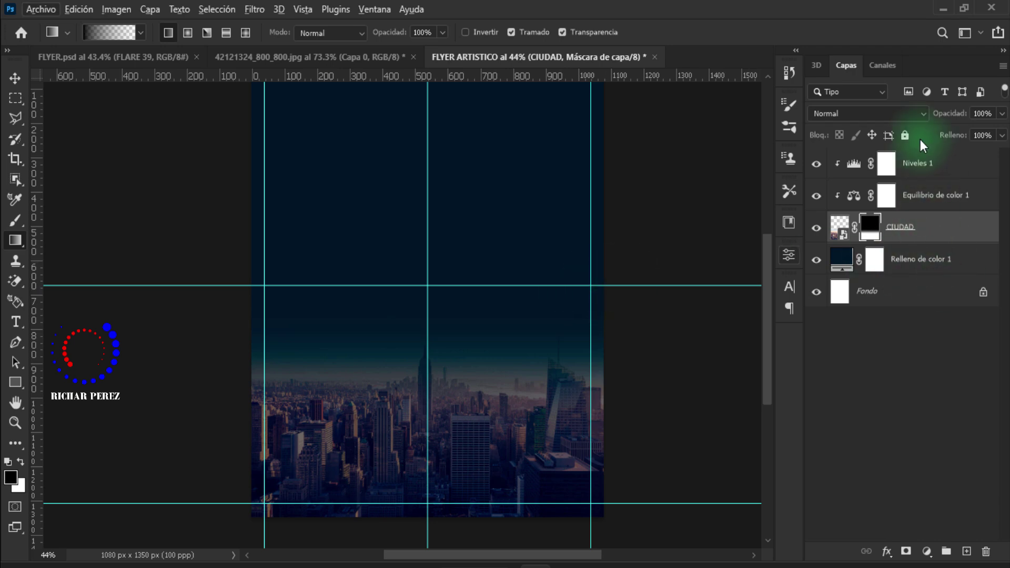
Step: Place the pink-and-cyan circles image round-g978da81fa_1280 at the flyer's top
left_click(945, 160)
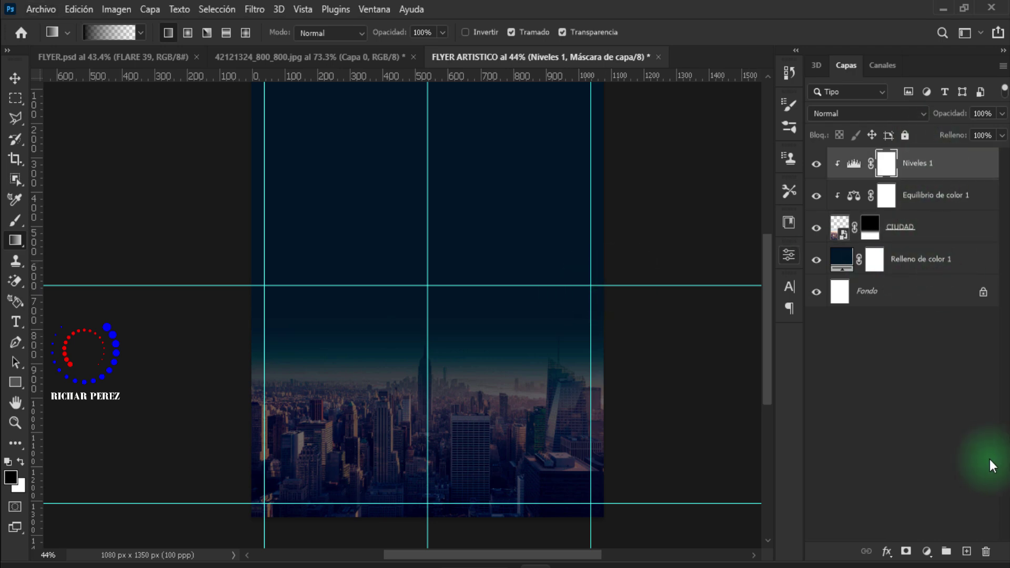
left_click(40, 9)
left_click(146, 339)
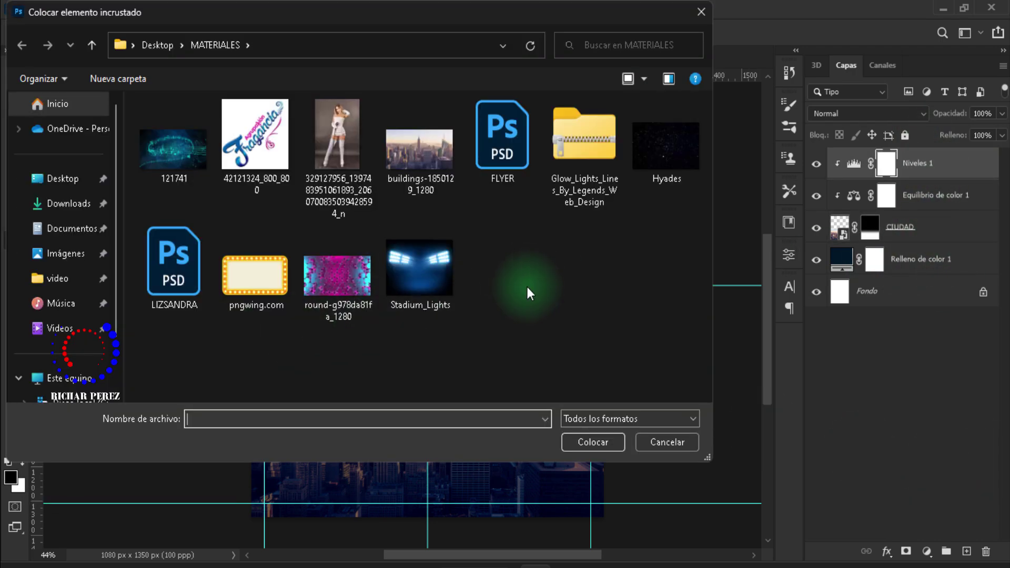
left_click(337, 275)
left_click(583, 444)
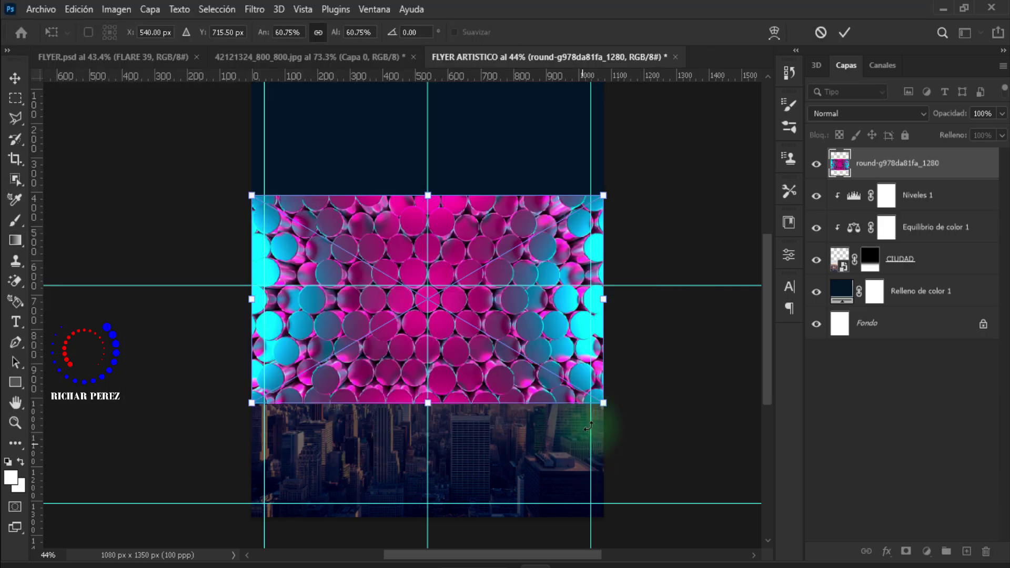
scroll(764, 299, "up", 5)
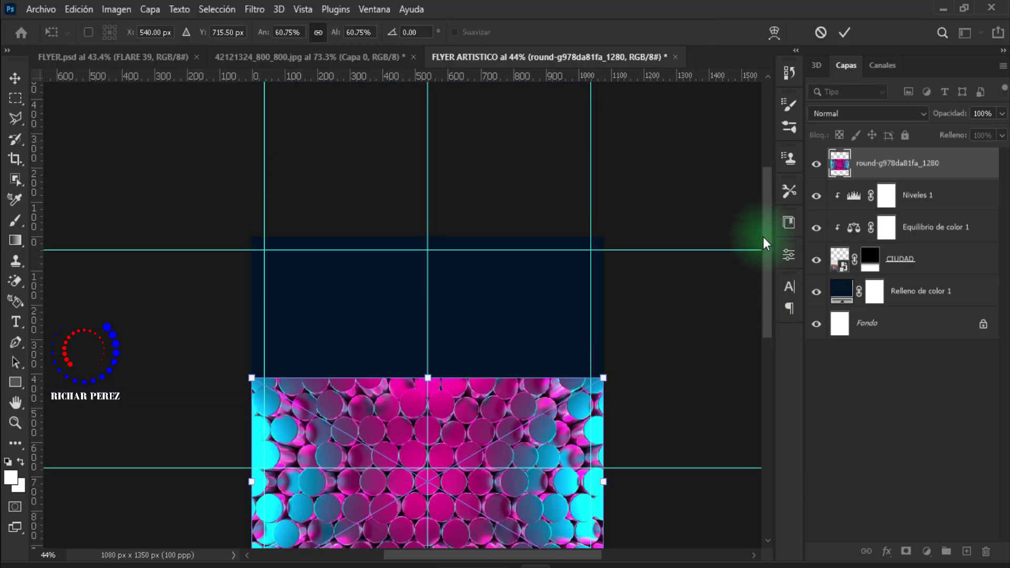
mouse_move(555, 318)
left_mouse_down()
mouse_move(459, 264)
mouse_move(468, 222)
left_mouse_up()
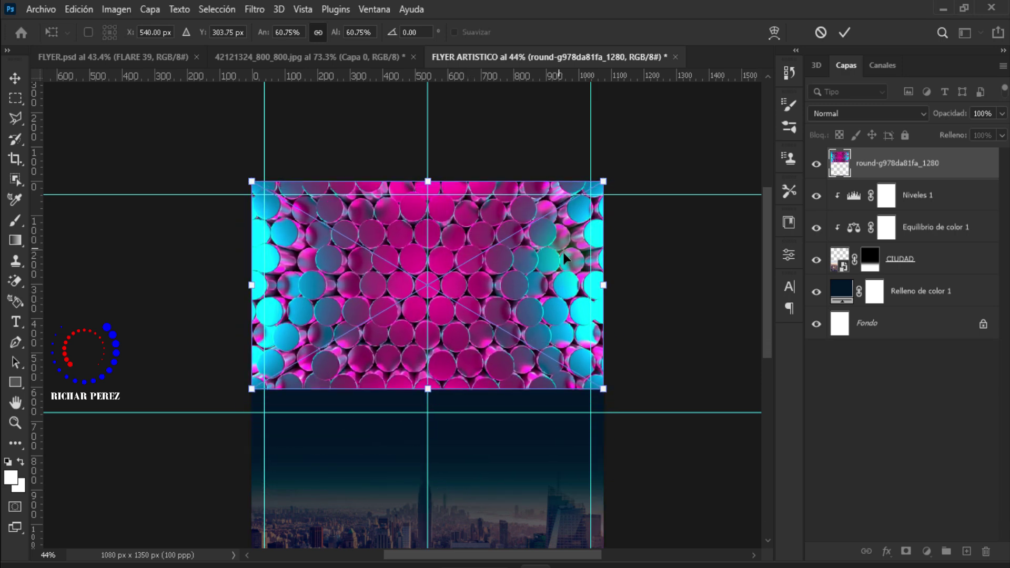
key("Return")
key("g")
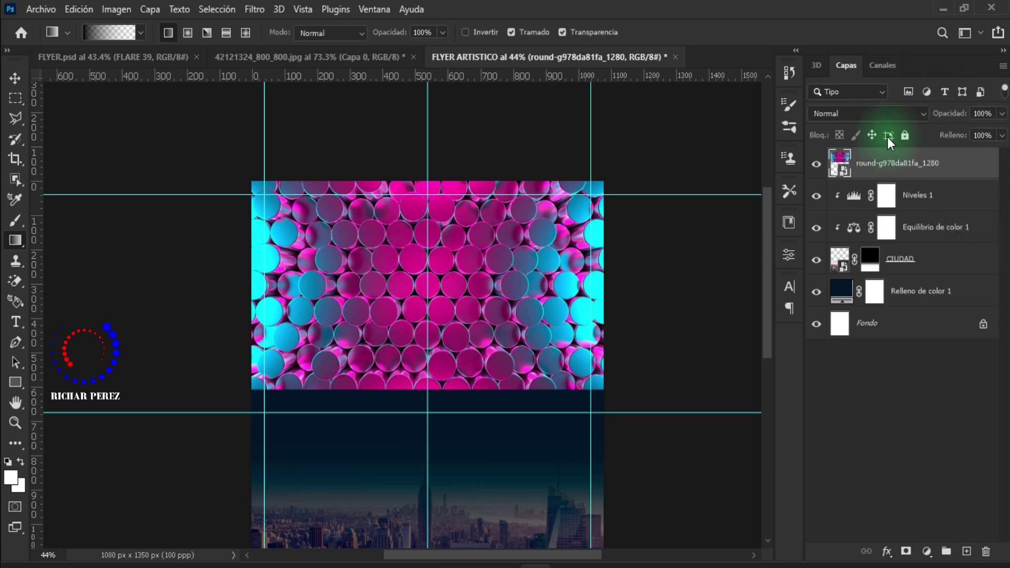
Step: Blend the circles layer as Trama at 17% opacity and rename it TEXTURA
left_click(836, 113)
left_click(858, 243)
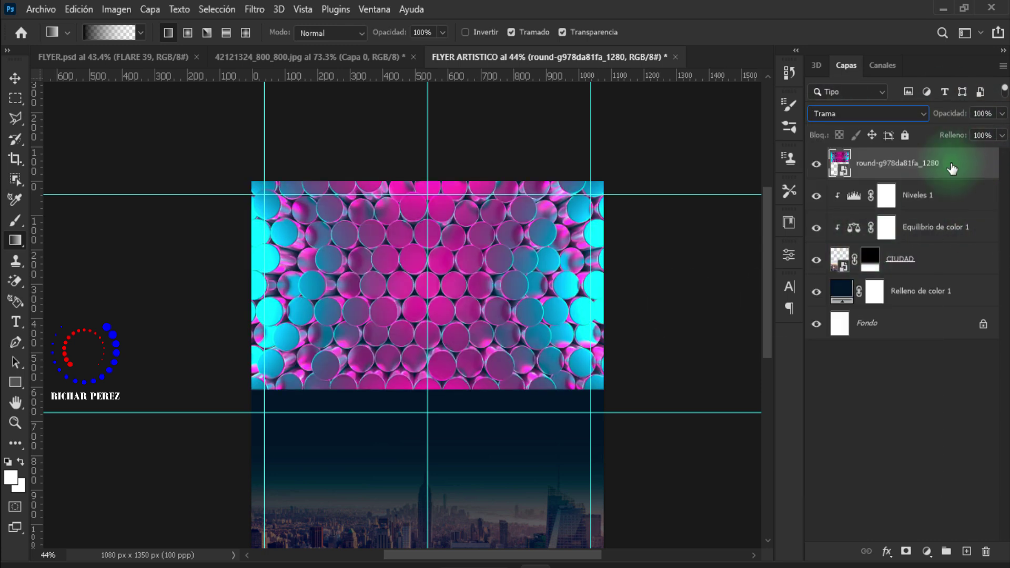
left_click(994, 117)
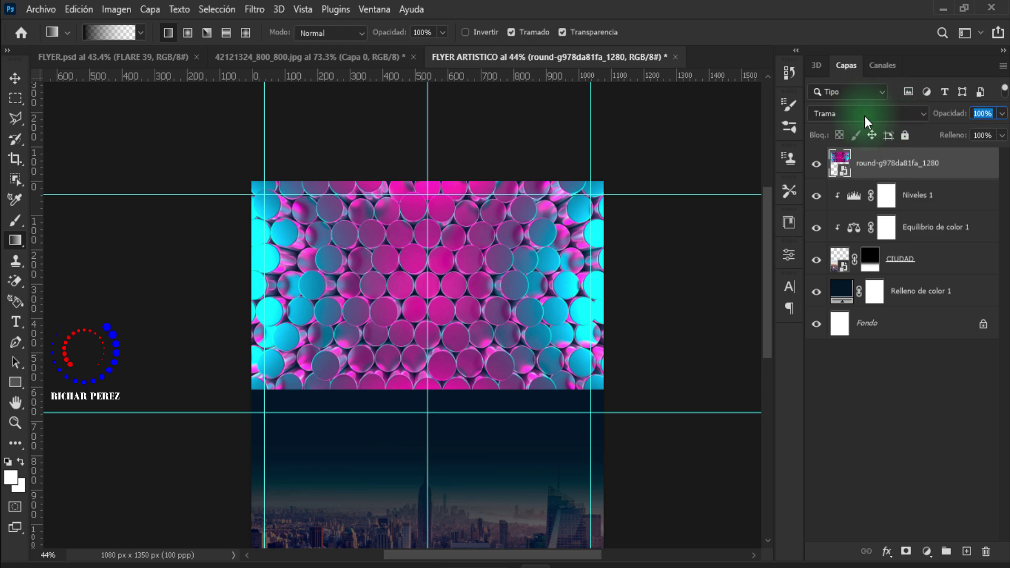
type("17")
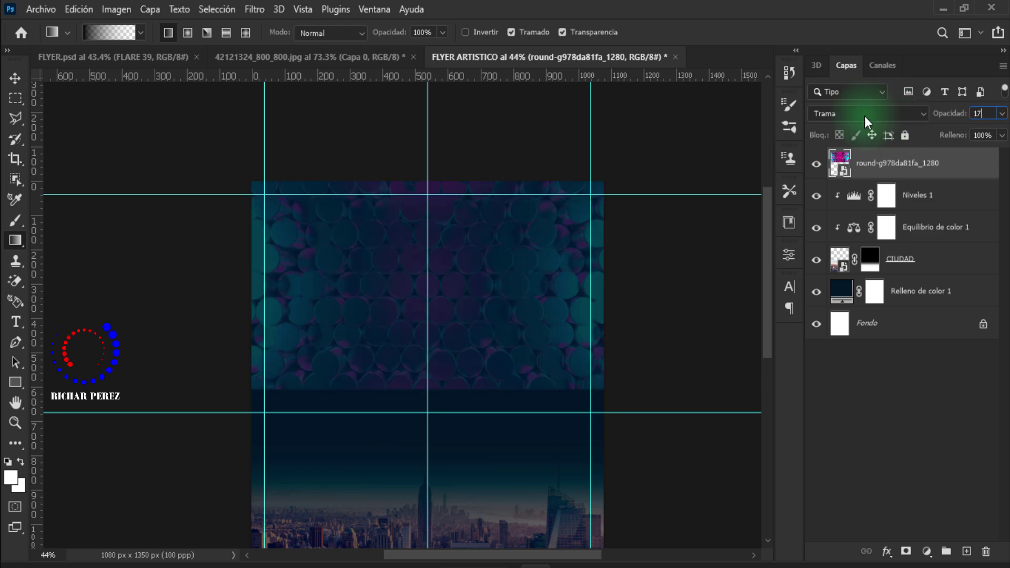
key("Return")
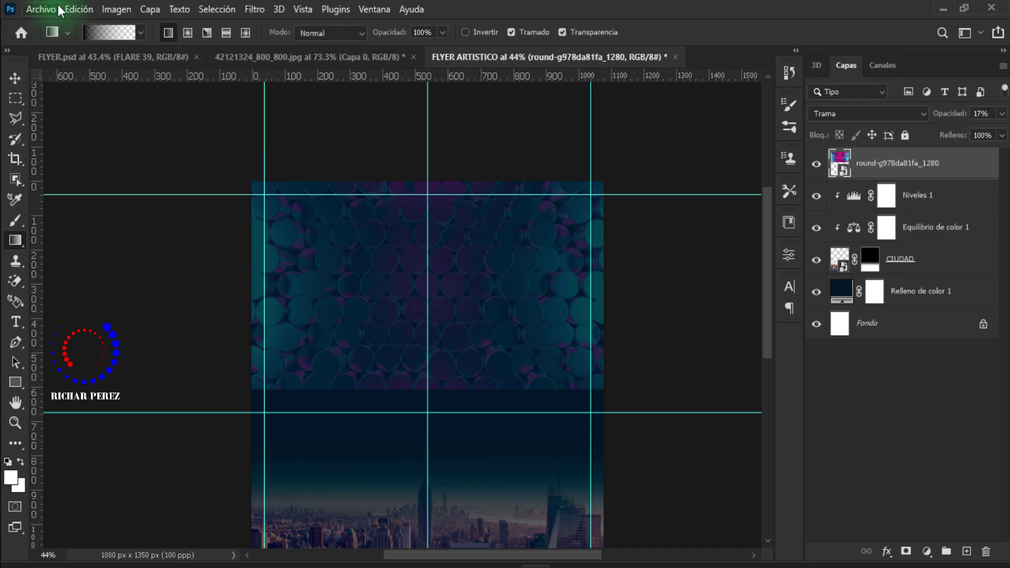
double_click(879, 164)
type("EX")
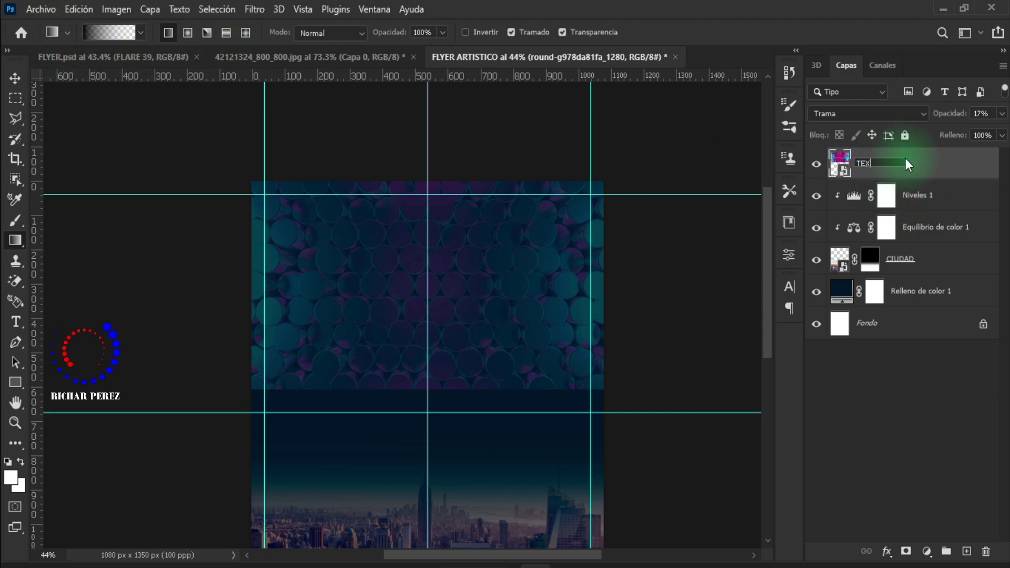
type("TURA")
key("Return")
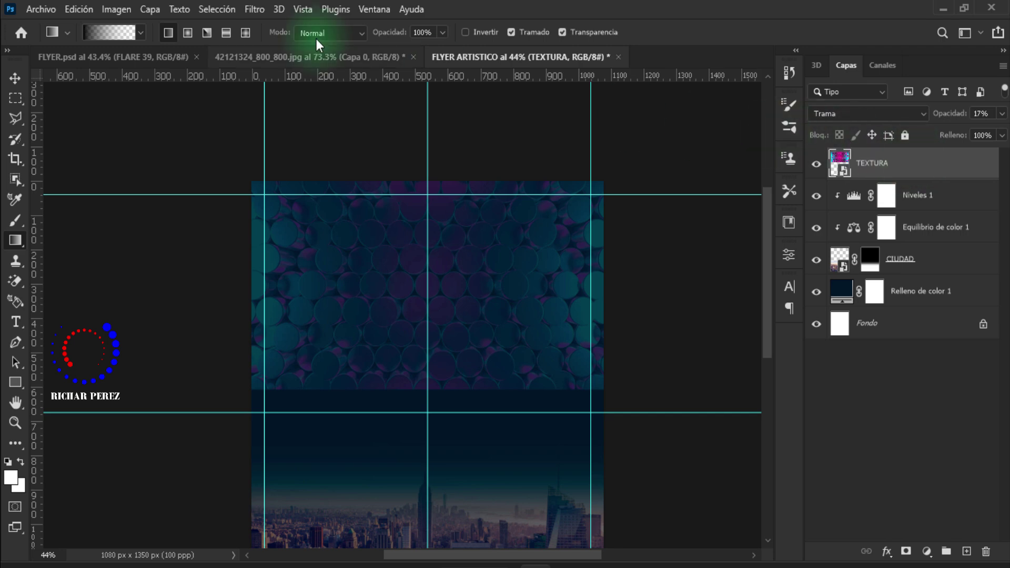
Step: Place the music-notes swirl image 121741 into the flyer
left_click(37, 8)
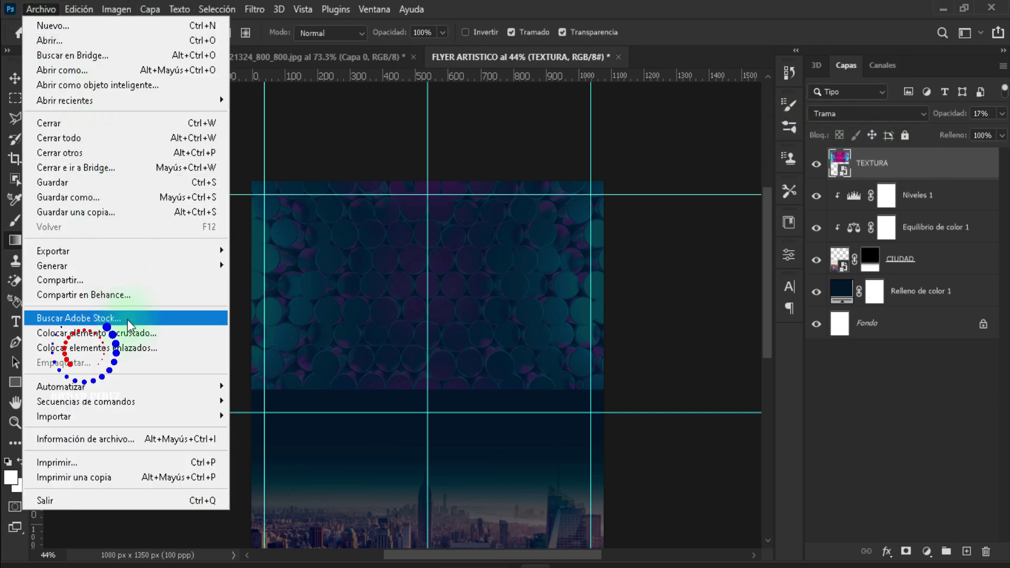
left_click(133, 332)
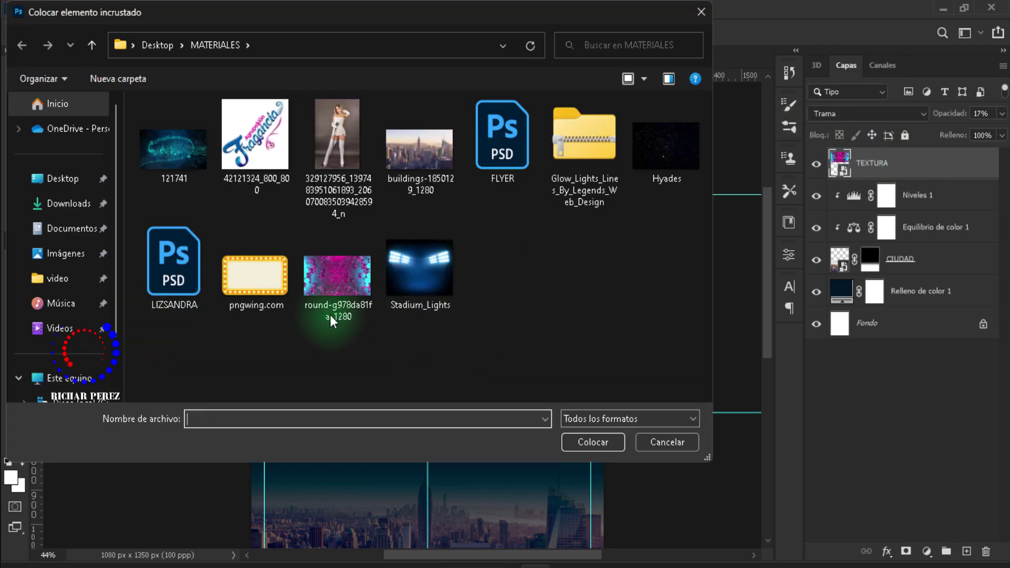
left_click(179, 158)
left_click(582, 437)
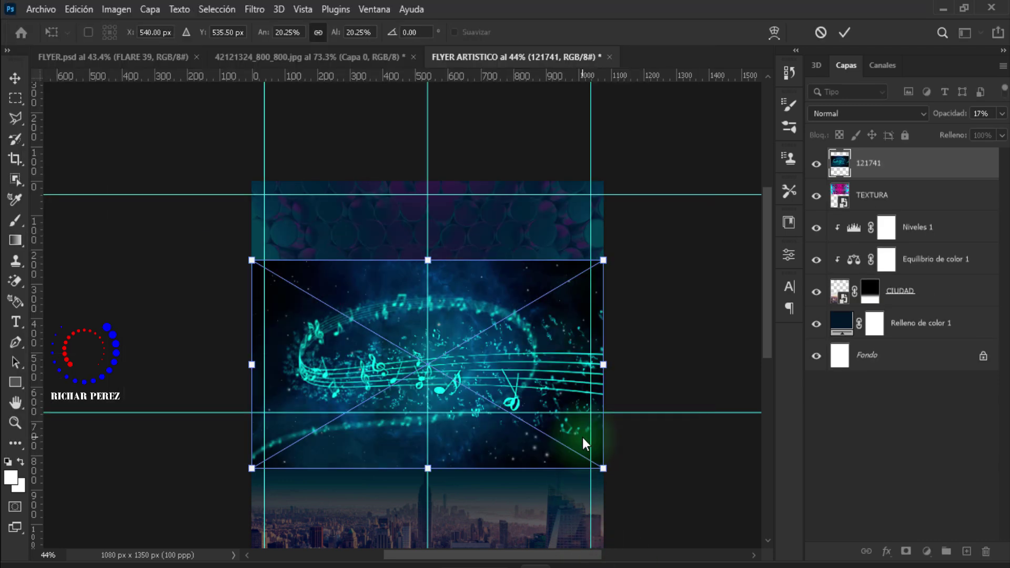
Step: Move the swirl lower across the middle, commit it, and name the layer FONDO MUSICAL
scroll(567, 378, "down", 1)
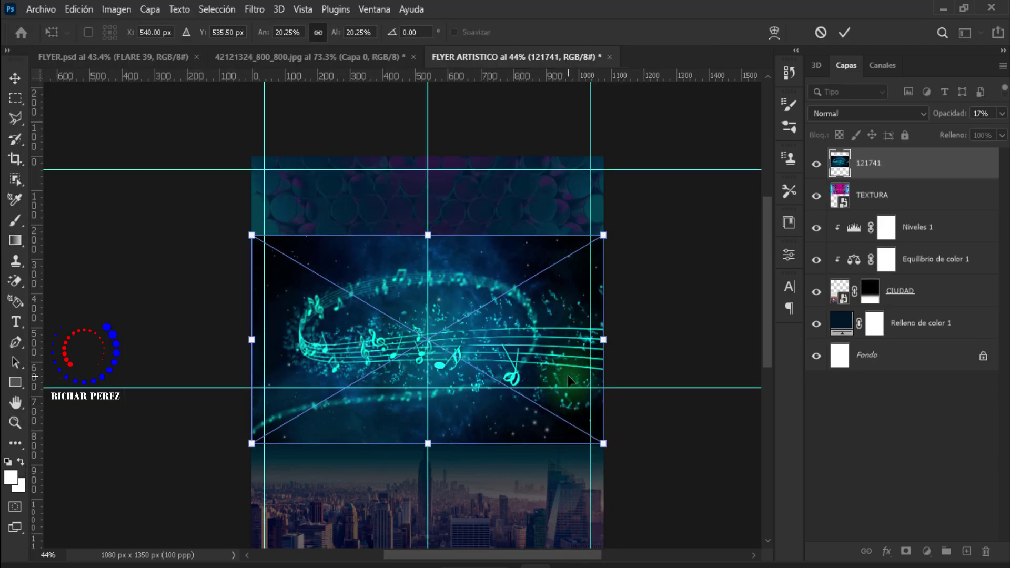
mouse_move(542, 305)
left_mouse_down()
mouse_move(544, 343)
mouse_move(582, 343)
left_mouse_up()
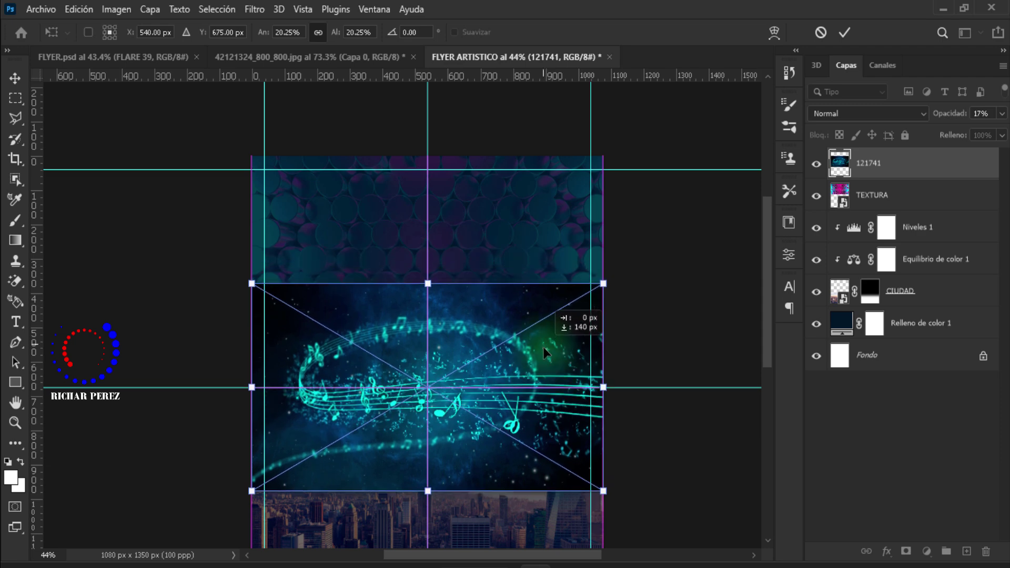
key("shift+alt+s")
key("Return")
key("g")
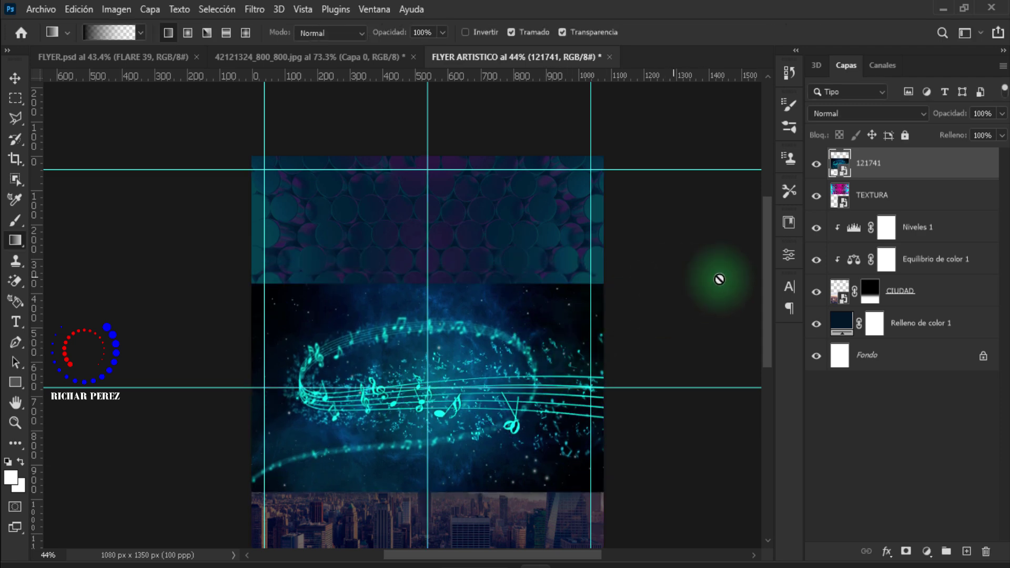
double_click(869, 164)
type("FONDO MUSICAL")
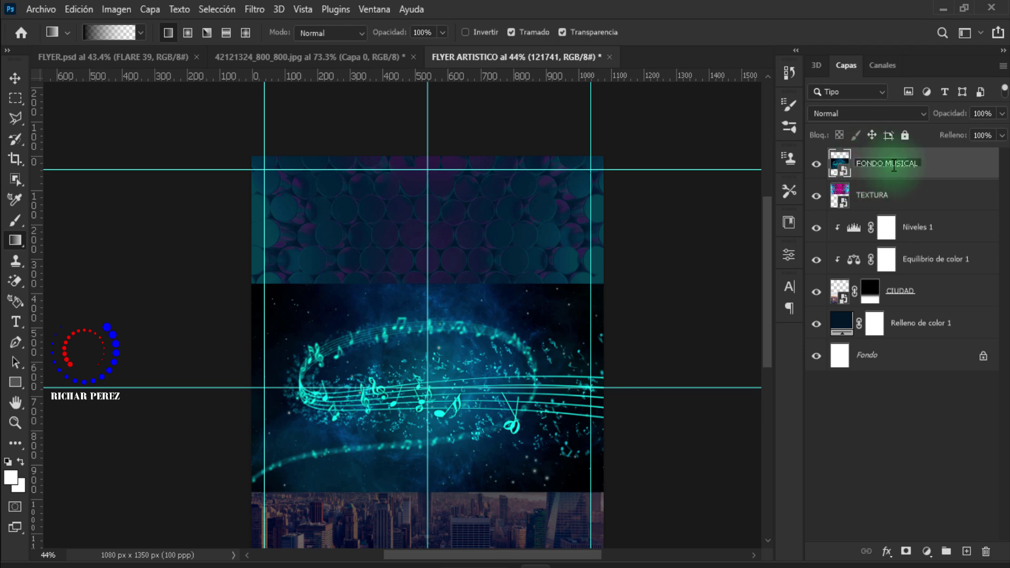
key("Return")
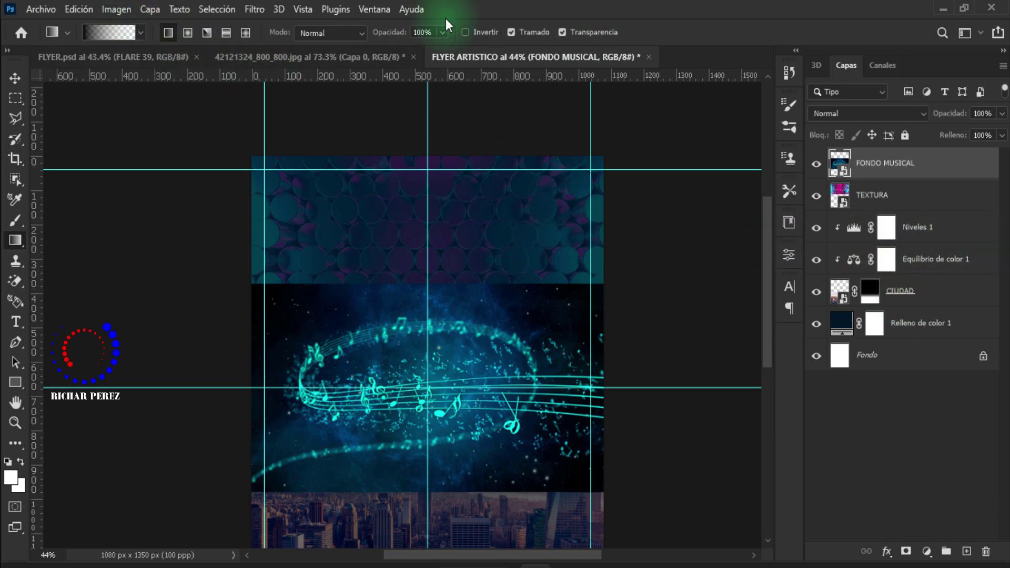
Step: Place the Stadium_Lights image as an embedded file into the flyer
left_click(41, 9)
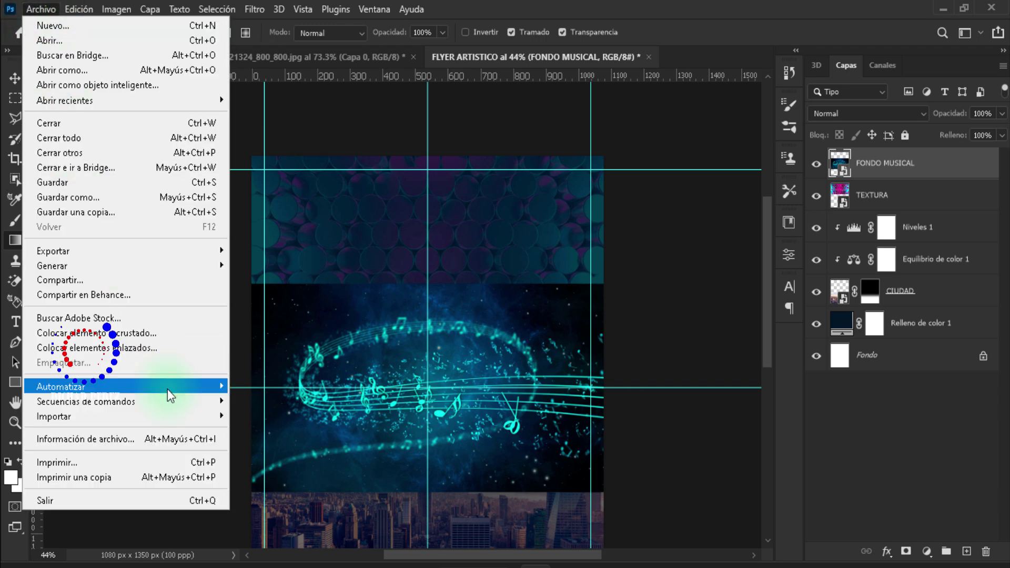
left_click(133, 330)
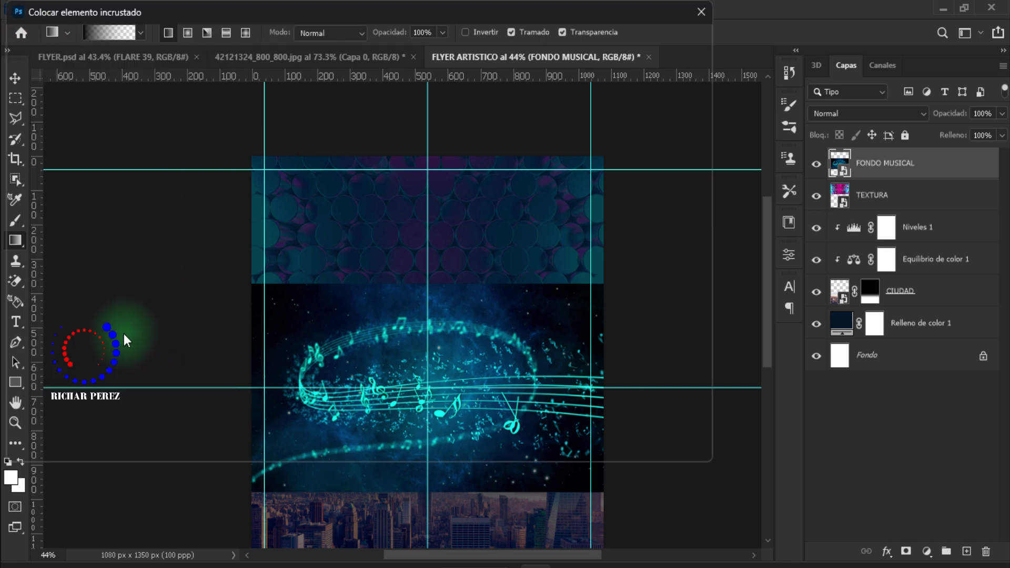
left_click(432, 284)
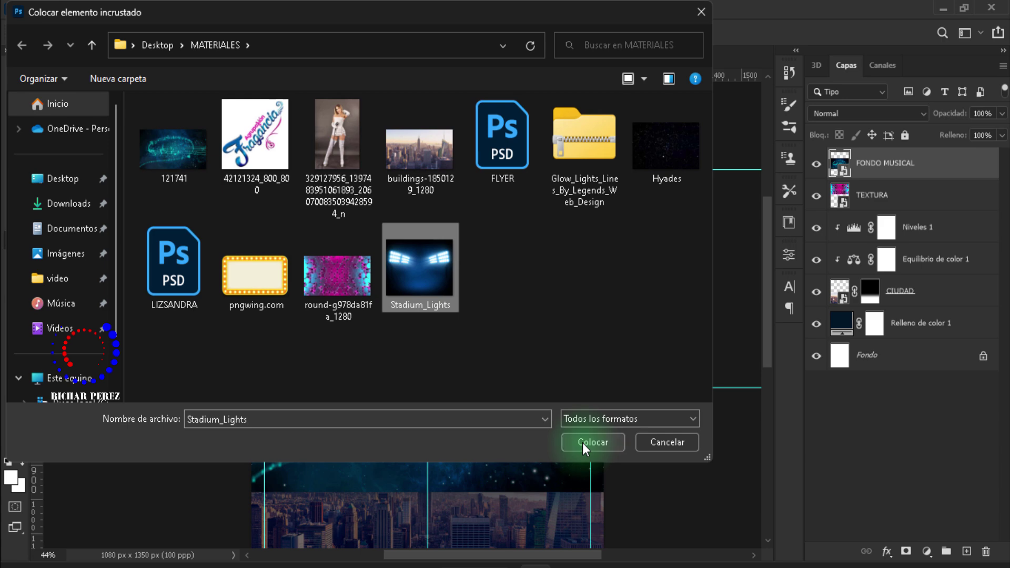
left_click(583, 443)
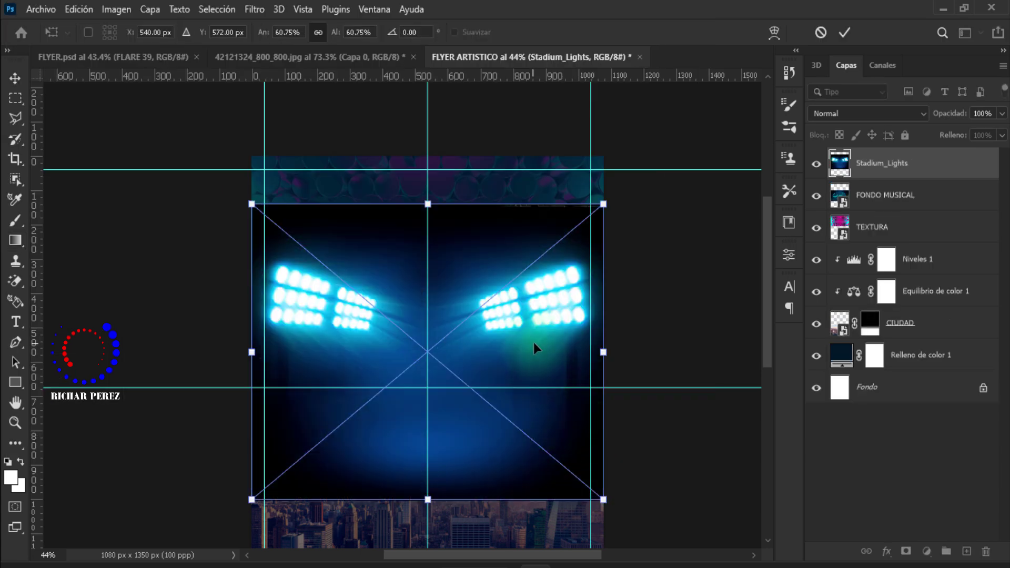
Step: Enlarge and widen the stadium lights over the flyer's top, nudge slightly lower, and commit
left_click_drag(534, 342, 532, 293)
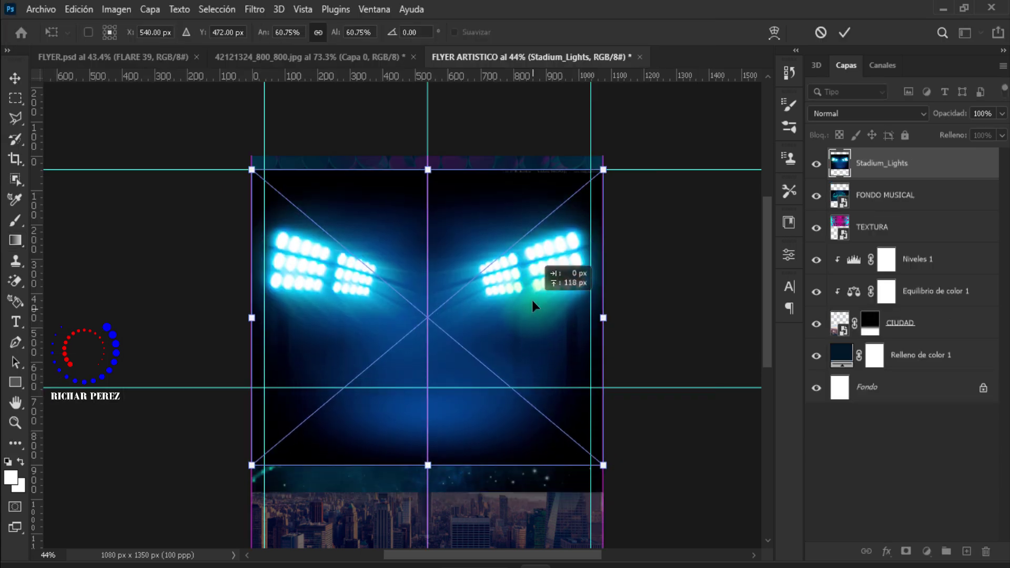
left_click_drag(603, 304, 623, 309)
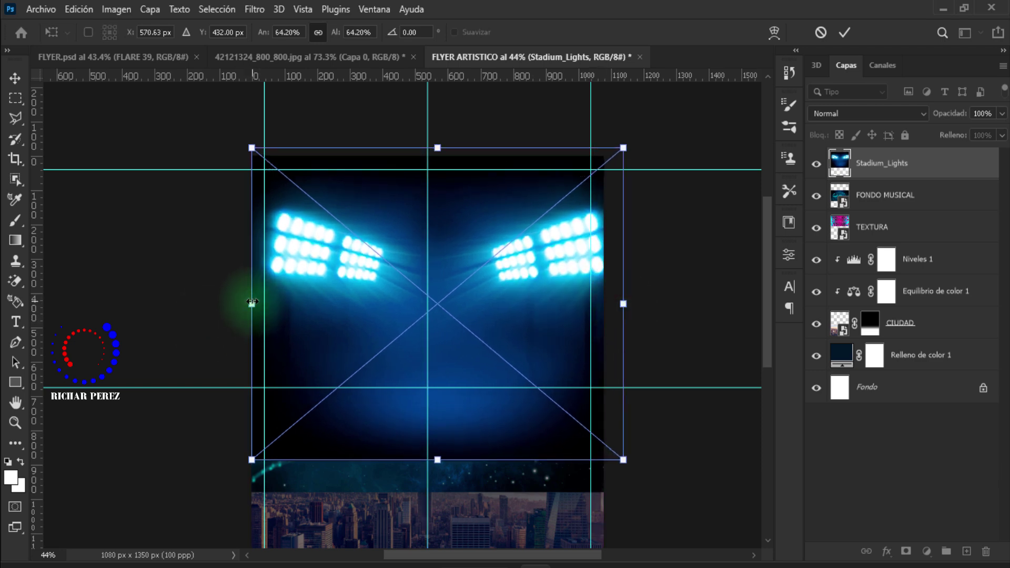
left_click_drag(252, 303, 231, 304)
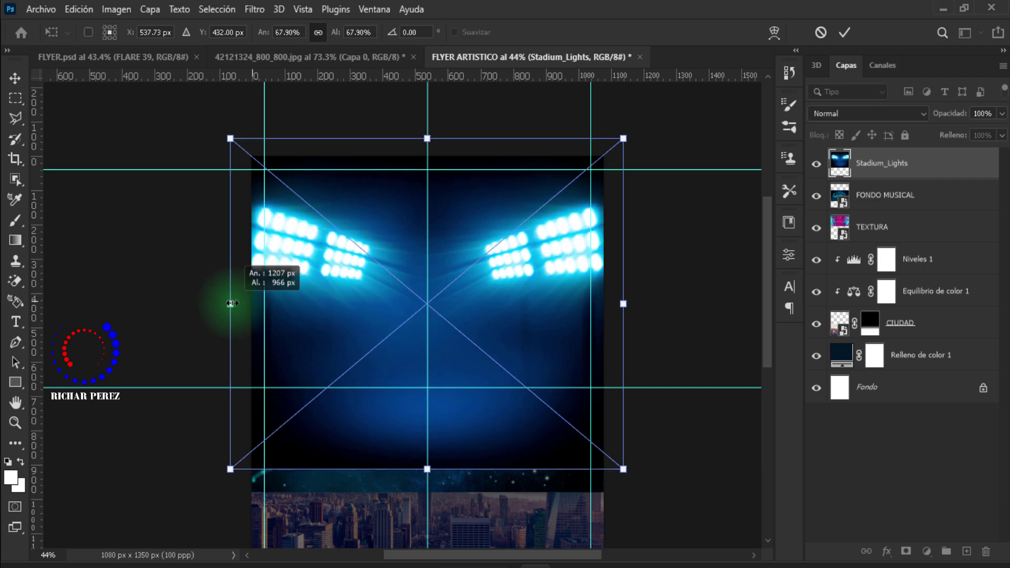
left_click_drag(330, 300, 330, 302)
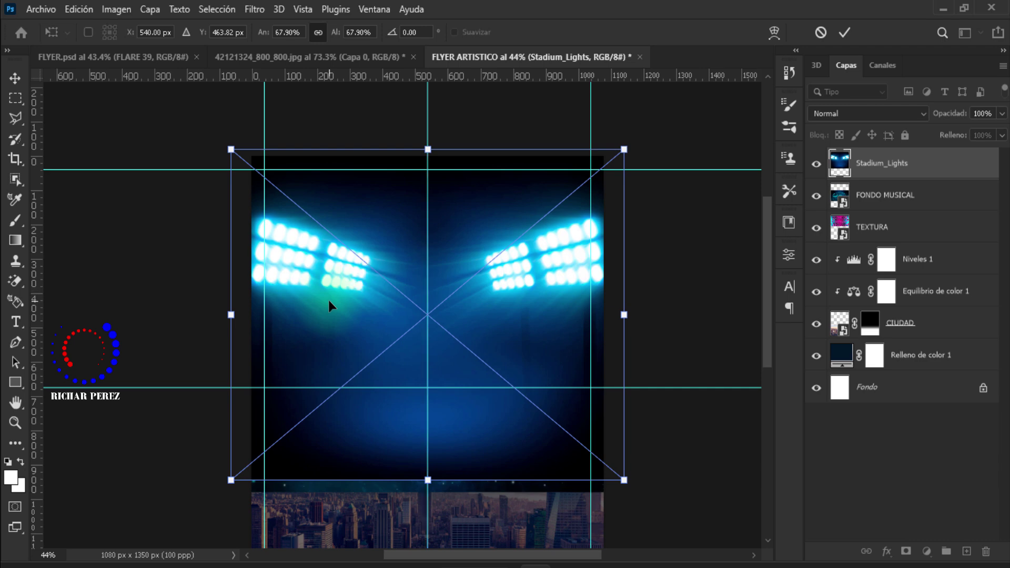
key("Return")
key("g")
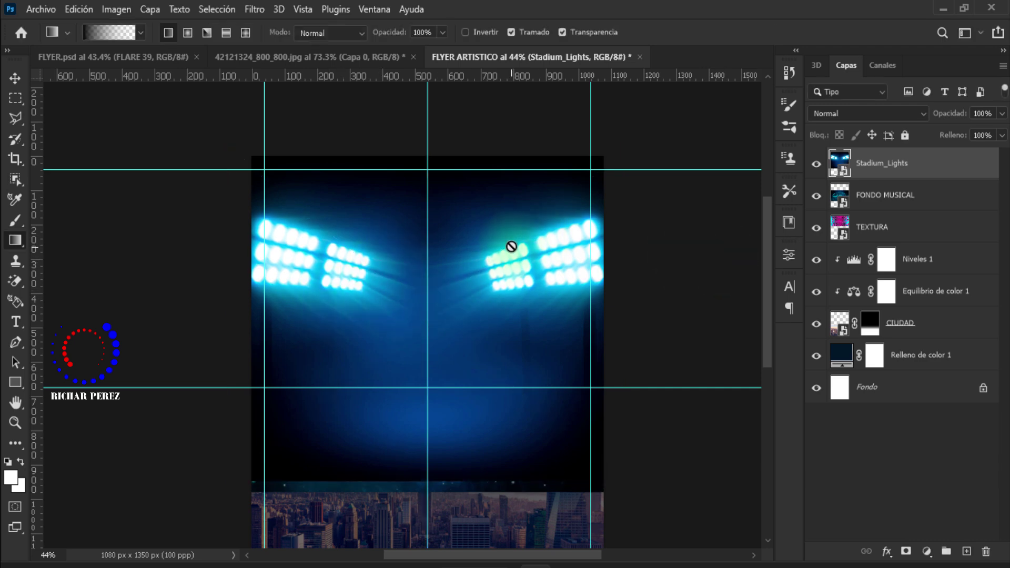
Step: Blend Stadium_Lights in Trama mode; move FONDO MUSICAL below CIUDAD, TEXTURA below FONDO MUSICAL
left_click(848, 114)
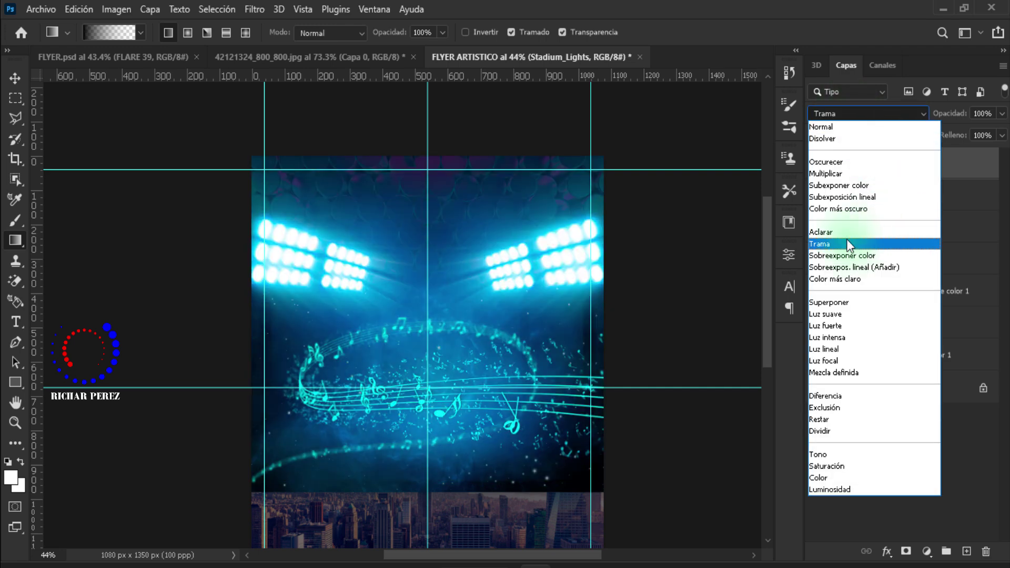
left_click(847, 243)
left_click(889, 195)
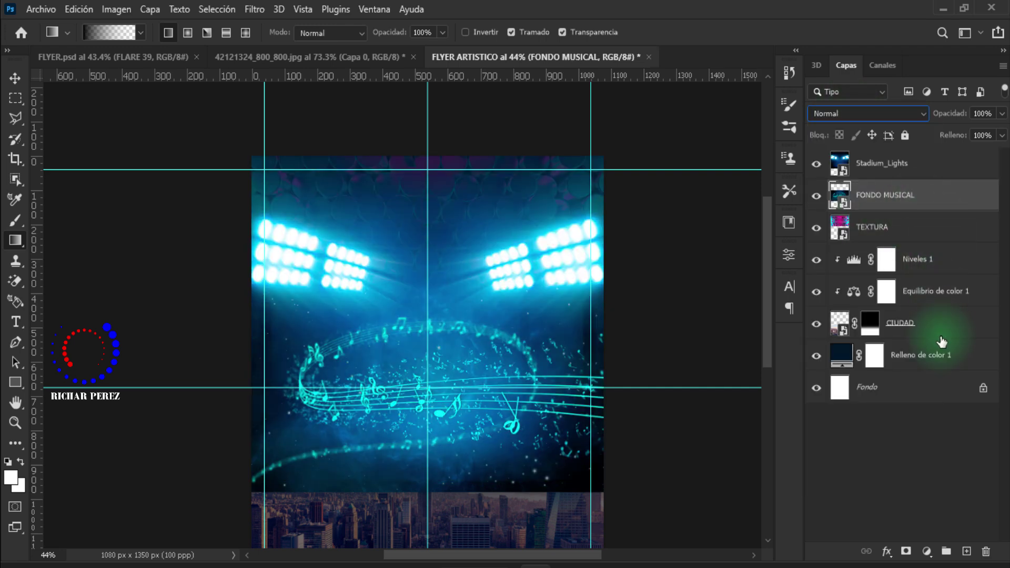
left_click_drag(916, 197, 936, 351)
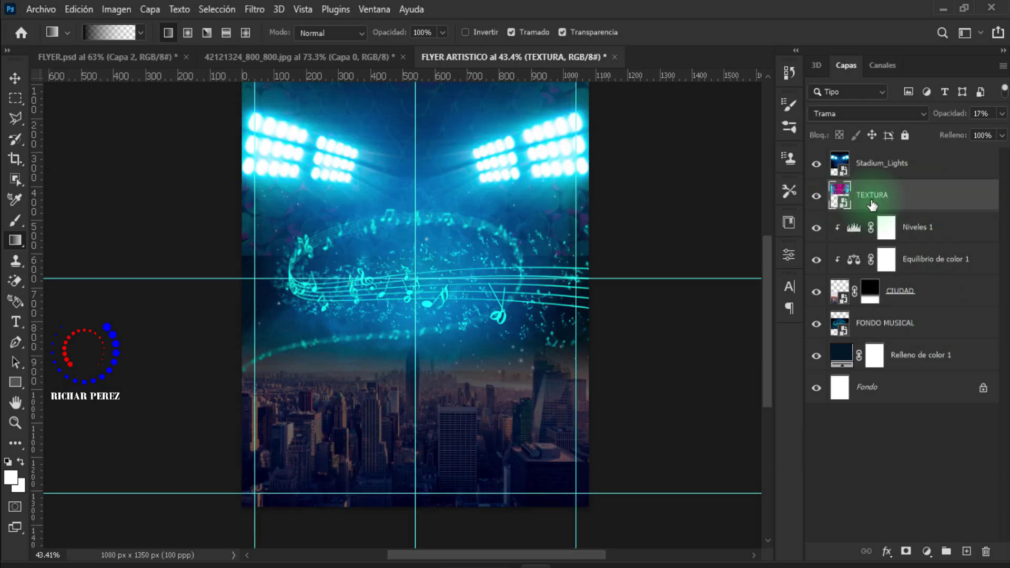
left_click_drag(880, 198, 883, 338)
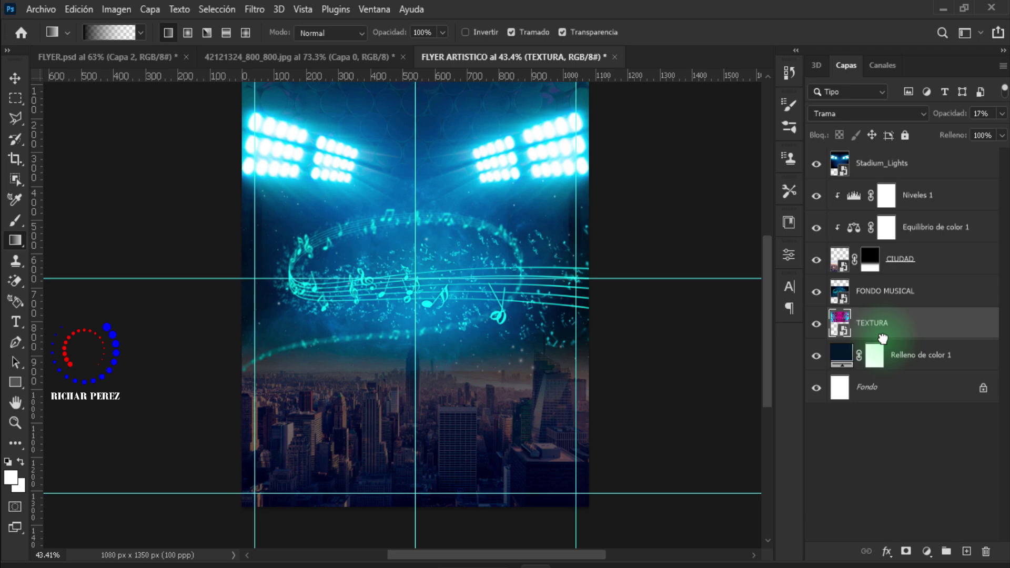
Step: Start placing another embedded image file into the flyer
scroll(470, 251, "up", 3)
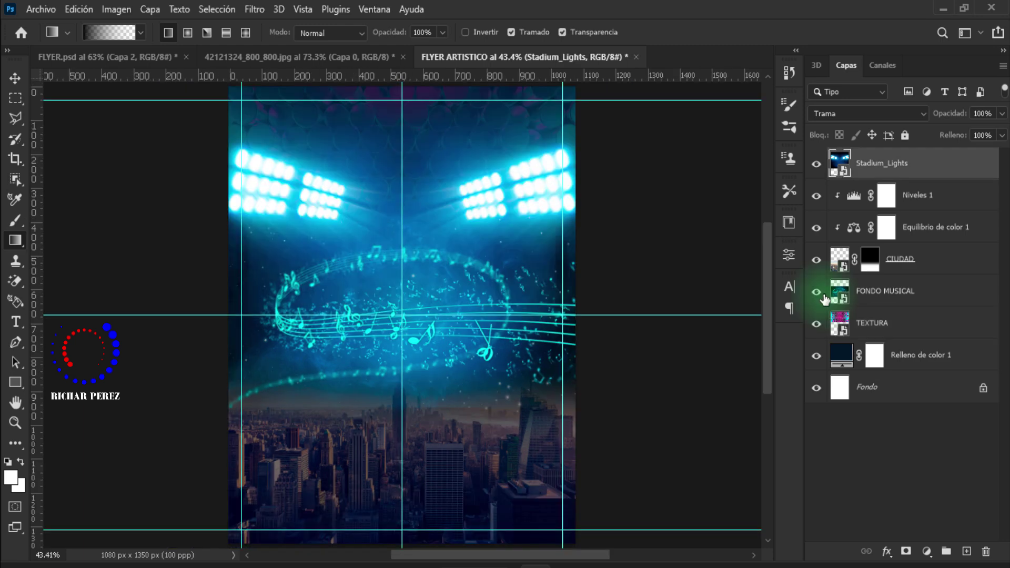
left_click(33, 10)
left_click(147, 331)
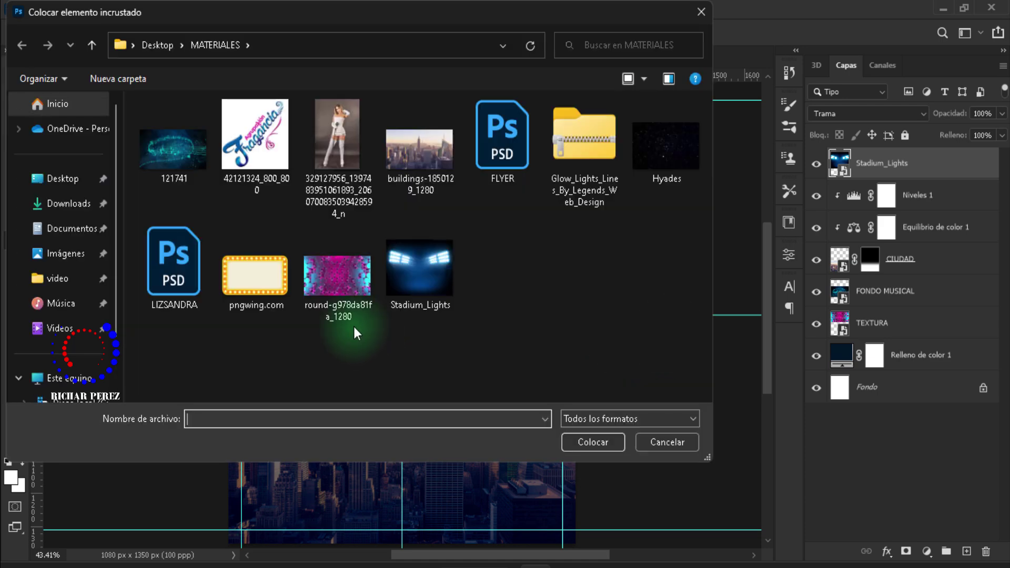
Step: Place the singer photo into the flyer and commit its position
left_click(365, 135)
left_click(598, 447)
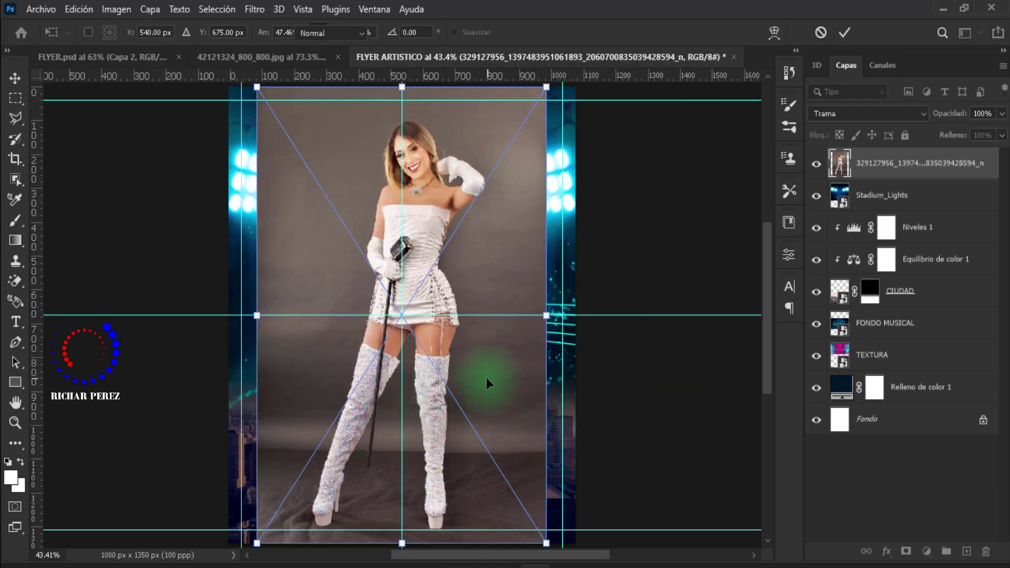
key("Return")
key("g")
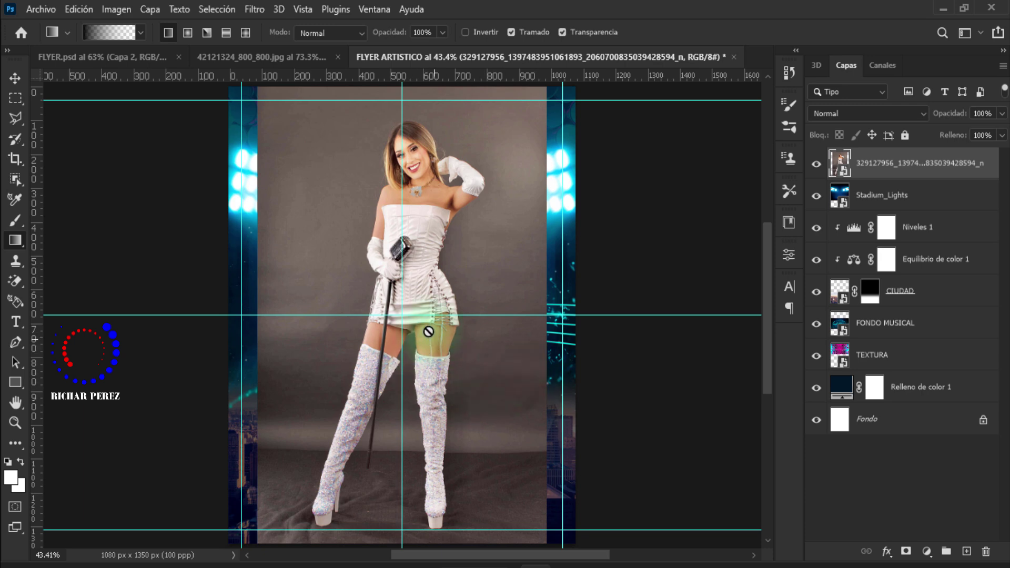
scroll(429, 331, "up", 1)
scroll(429, 332, "up", 1)
scroll(421, 326, "down", 2)
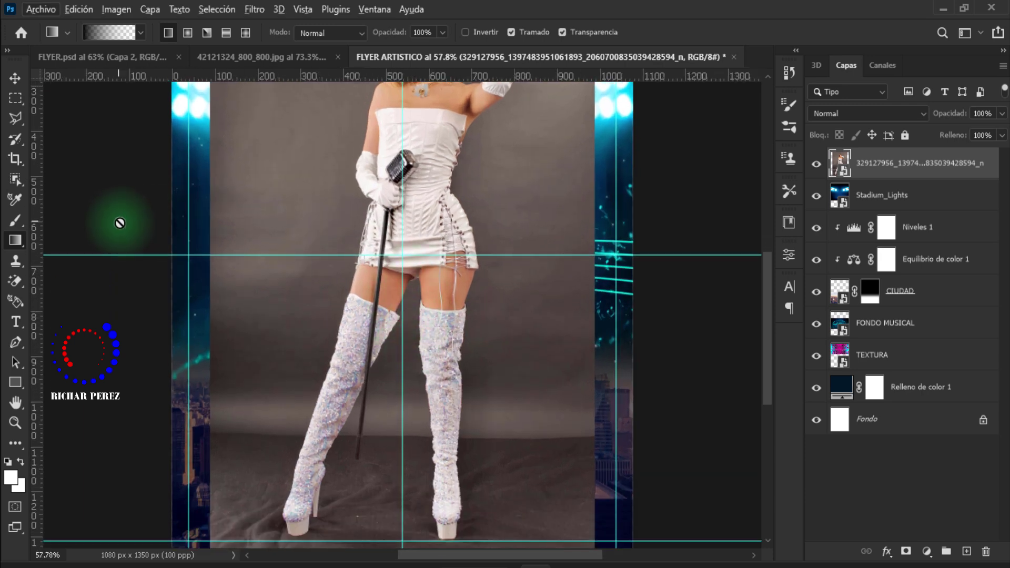
Step: Select the singer's figure with Object Selection and open Select and Mask
left_click(21, 179)
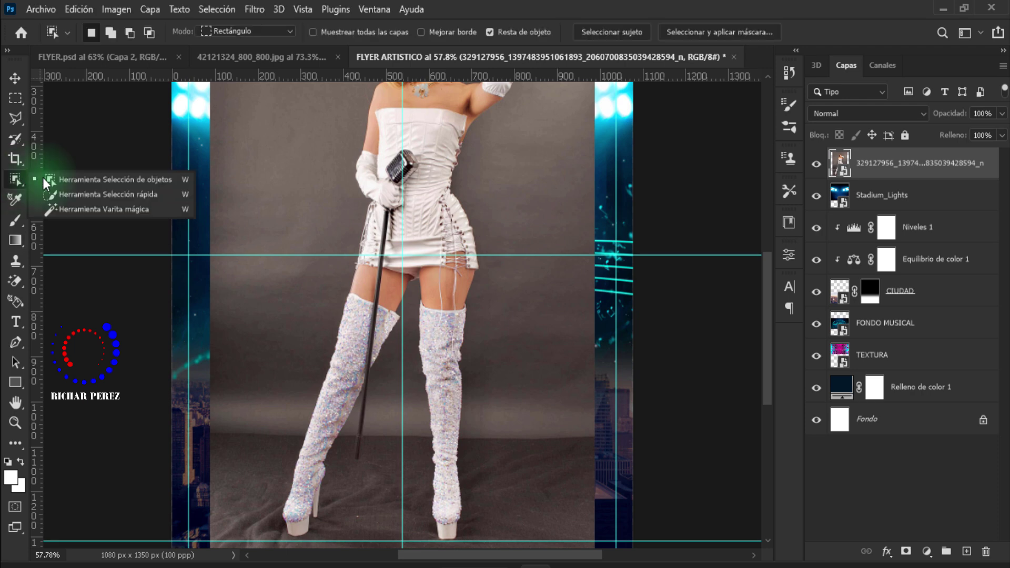
left_click(58, 179)
scroll(331, 232, "down", 1)
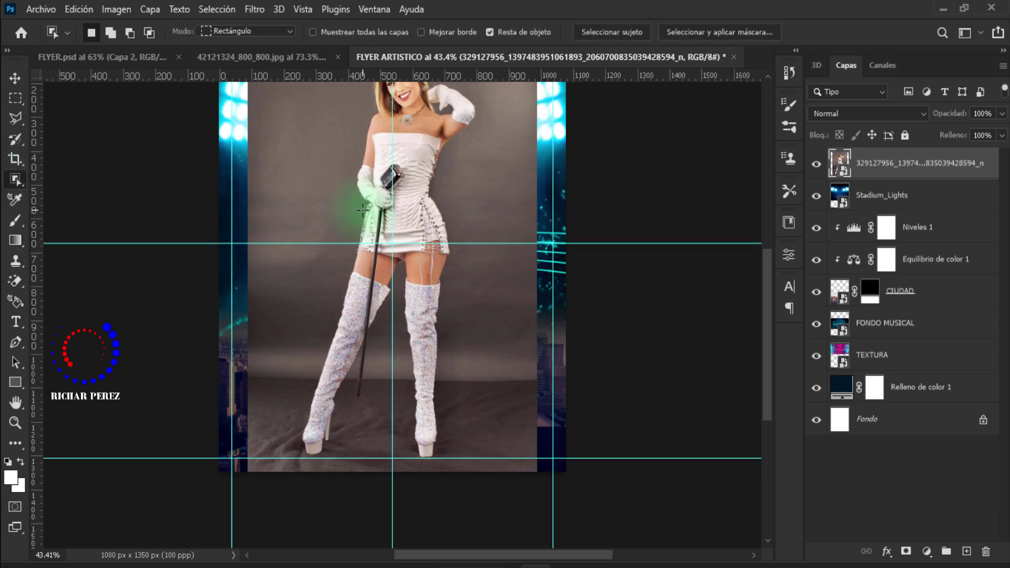
scroll(295, 158, "down", 1)
left_click_drag(330, 102, 487, 450)
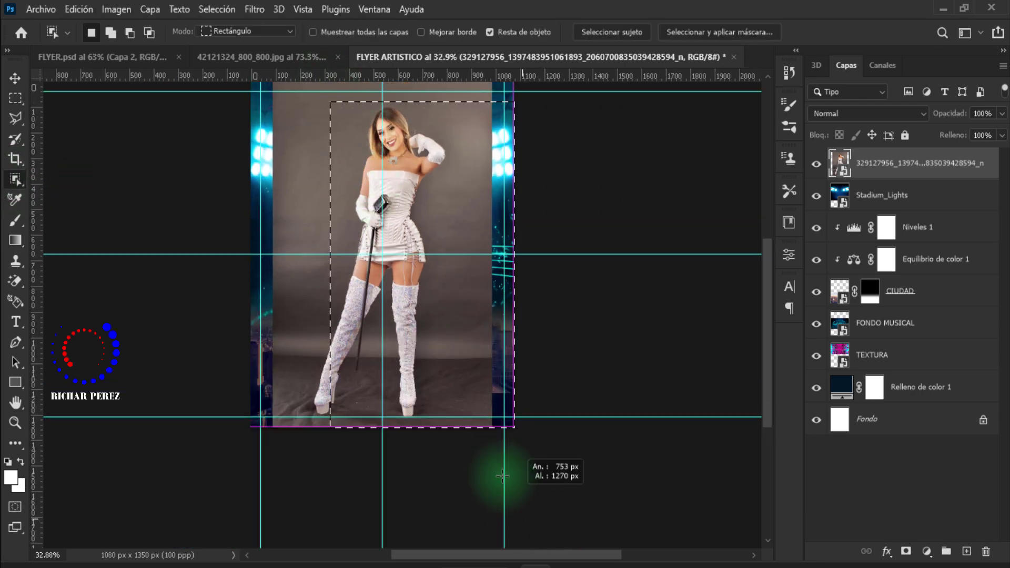
scroll(406, 350, "up", 2)
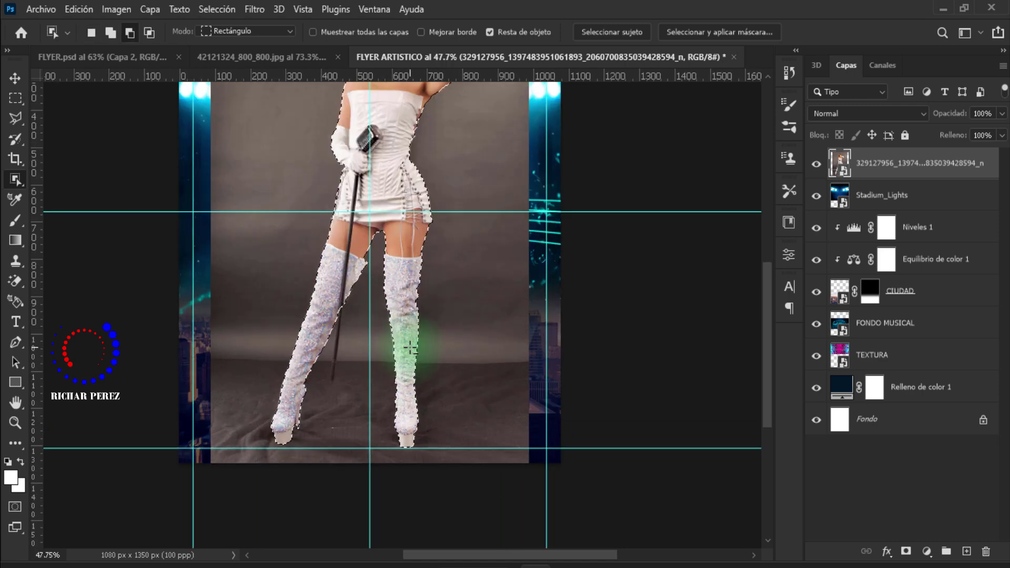
scroll(404, 338, "up", 1)
scroll(404, 338, "up", 3)
scroll(406, 340, "up", 3)
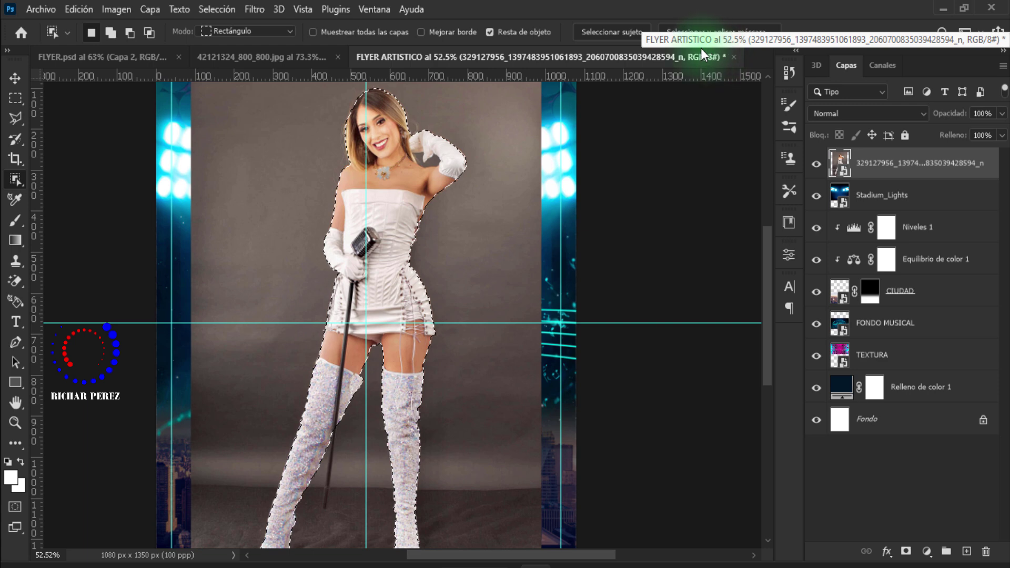
left_click(724, 33)
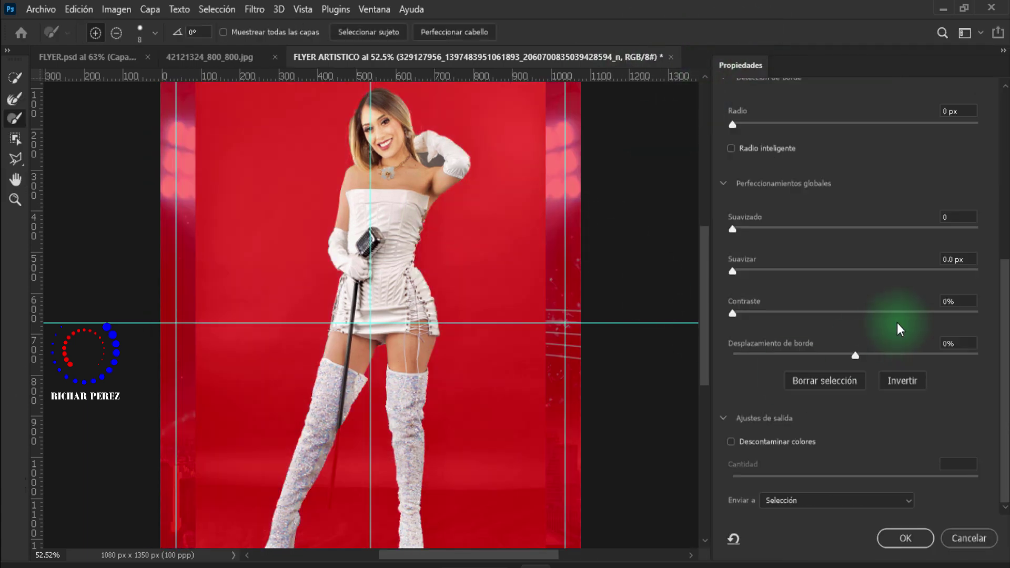
Step: Keep the red overlay preview and replace the selection with an automatic Select Subject
scroll(920, 302, "up", 1)
scroll(922, 307, "up", 3)
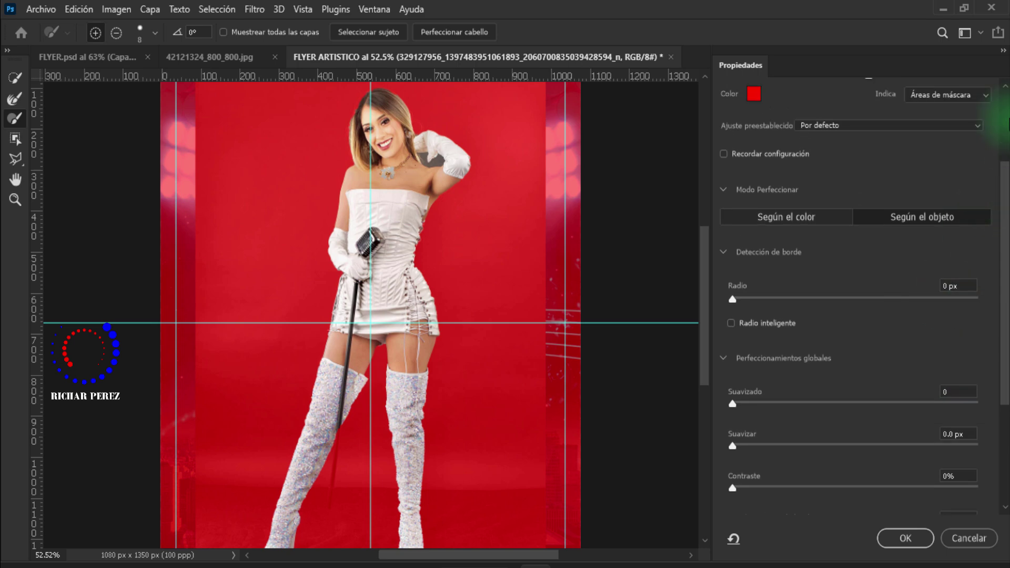
left_click_drag(1006, 182, 1005, 108)
left_click(831, 131)
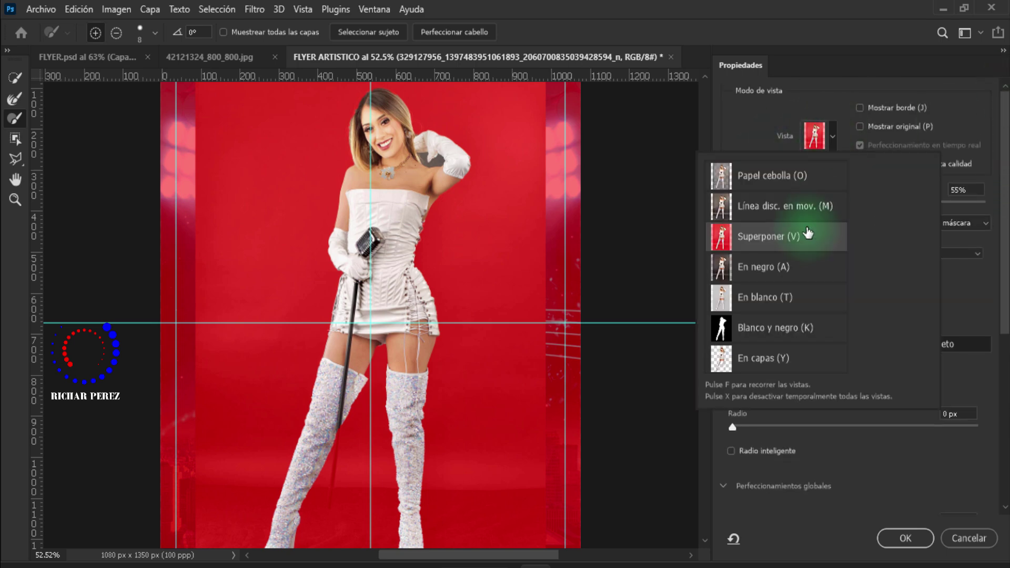
left_click(775, 237)
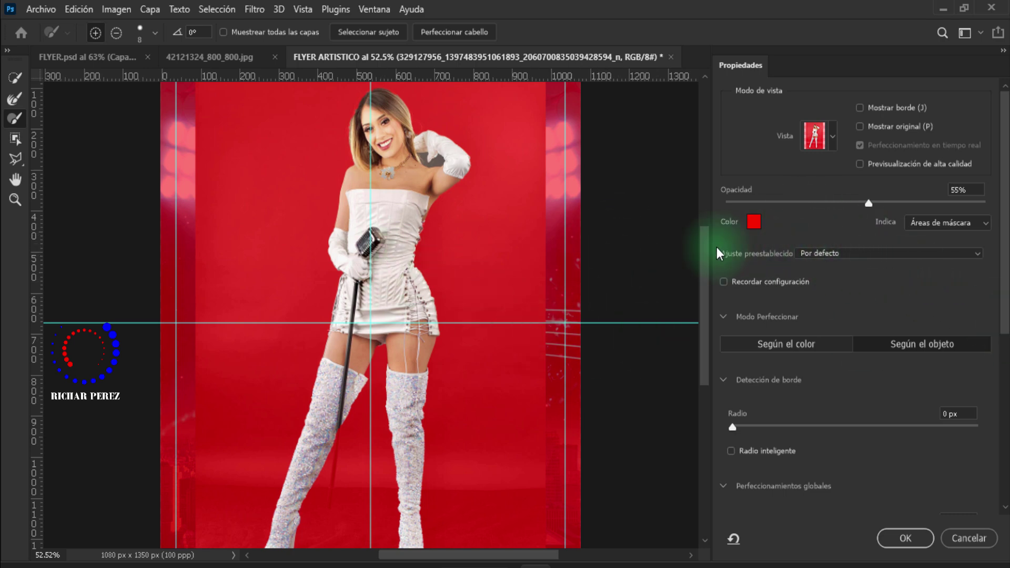
scroll(447, 331, "down", 2)
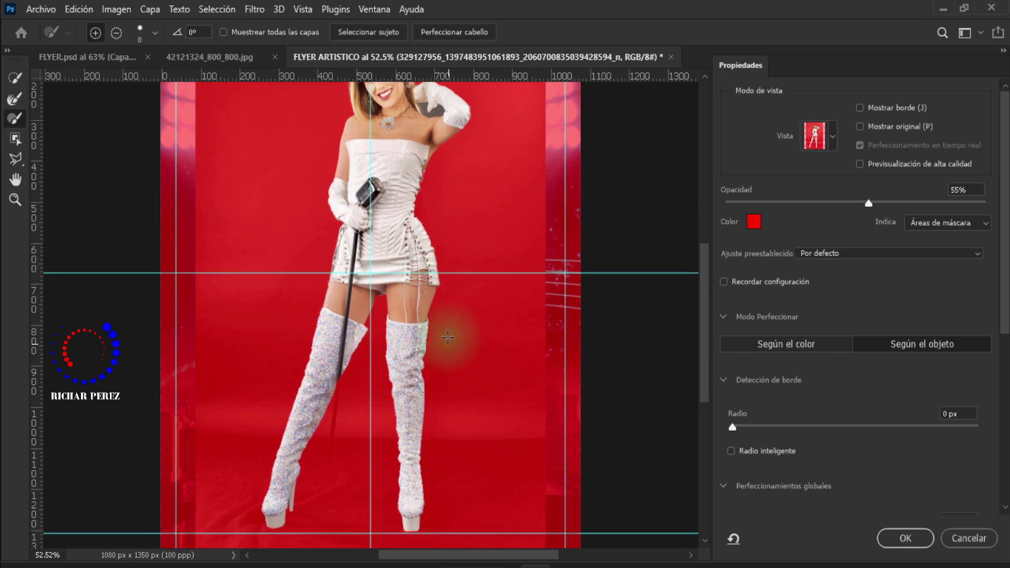
scroll(445, 348, "down", 3)
scroll(442, 379, "up", 5)
scroll(411, 263, "down", 2)
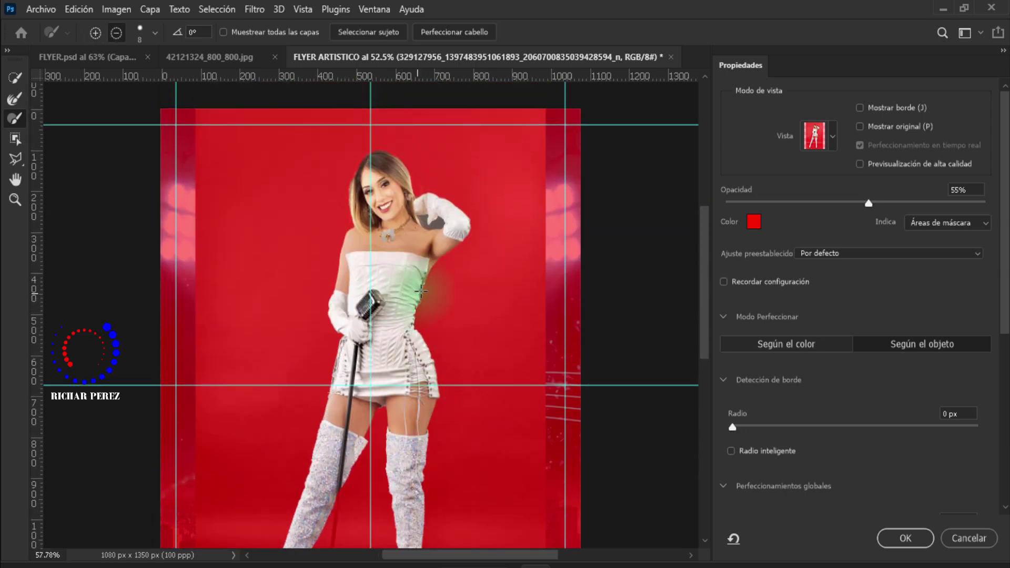
scroll(372, 233, "up", 3)
scroll(350, 279, "up", 2)
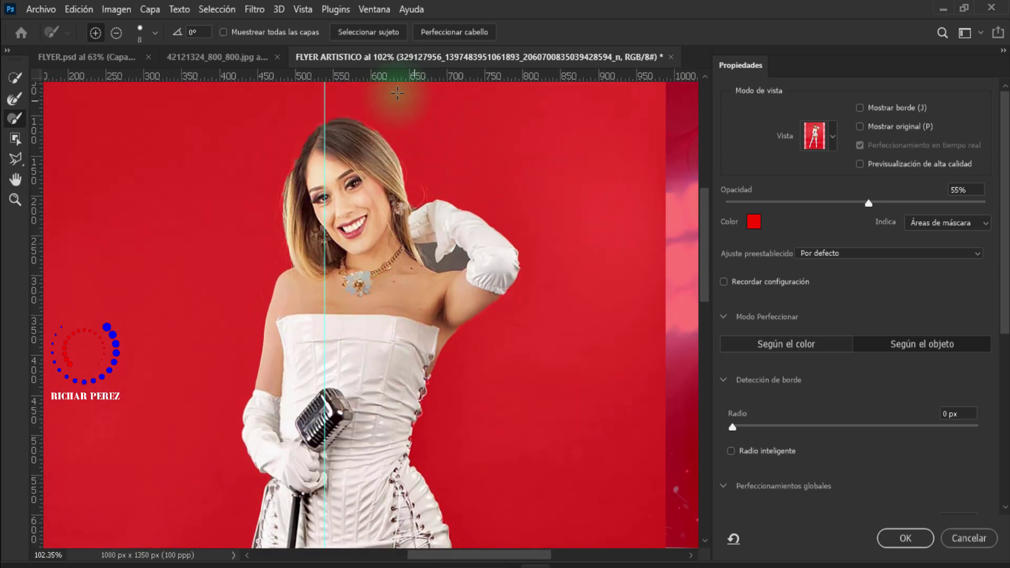
left_click(389, 32)
left_click(457, 226)
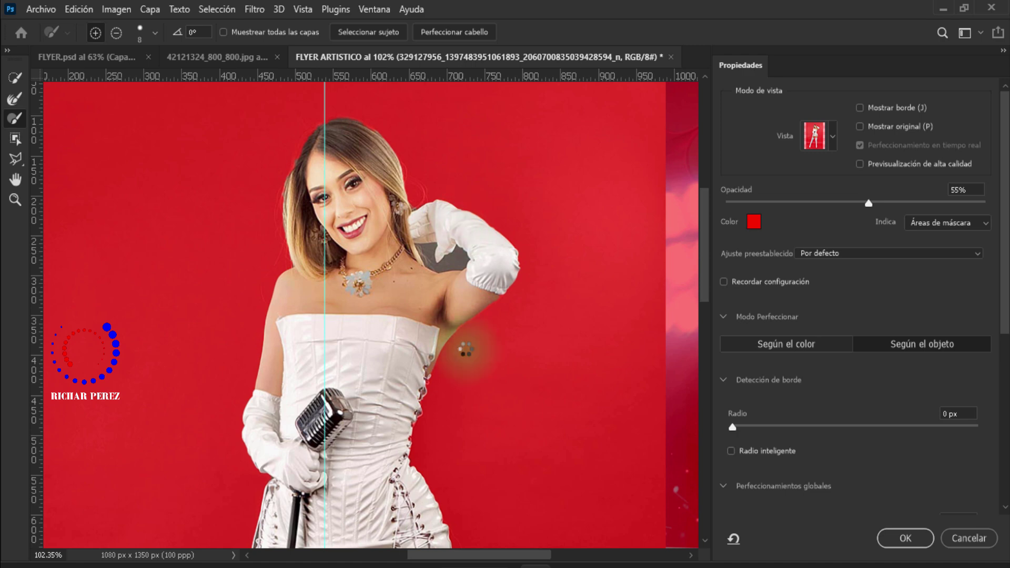
Step: Paint along the singer's collar edge with the refine brush to clean up the mask
scroll(463, 336, "down", 1)
scroll(408, 394, "down", 4)
scroll(408, 395, "up", 2)
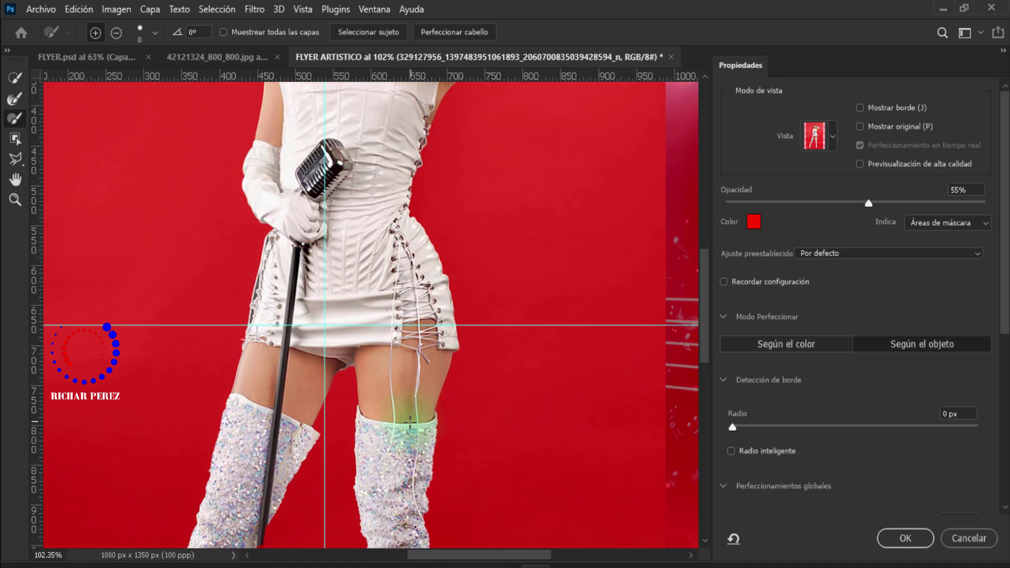
scroll(411, 379, "up", 3)
scroll(415, 358, "up", 2)
scroll(419, 327, "up", 1)
scroll(420, 326, "up", 2)
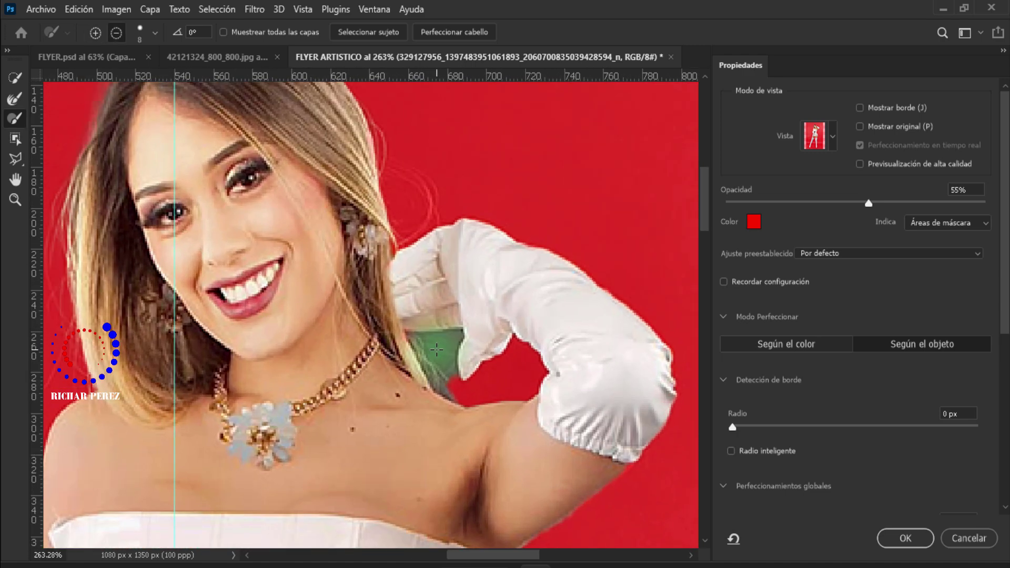
scroll(421, 336, "up", 1)
scroll(422, 345, "up", 2)
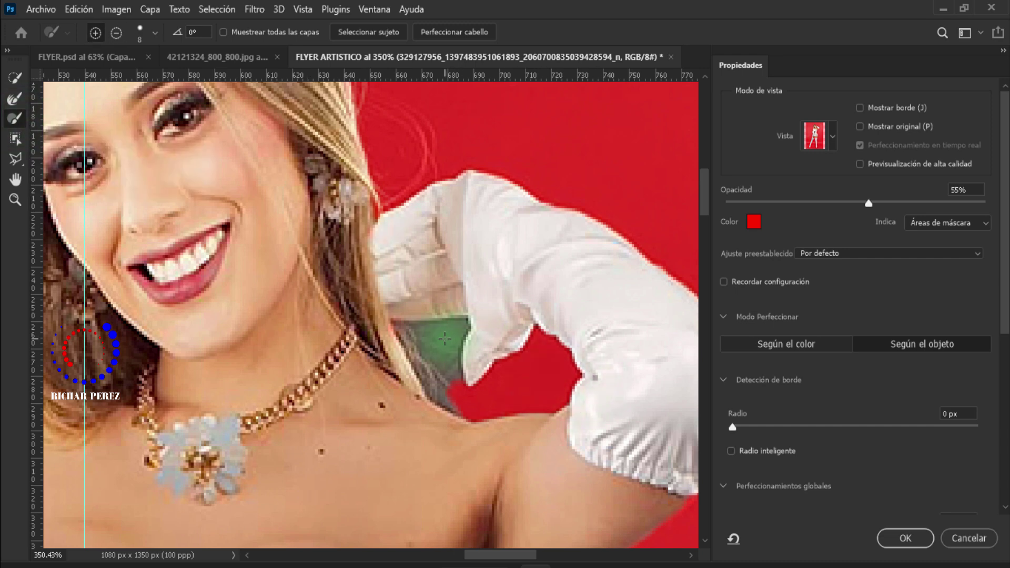
scroll(445, 339, "up", 1)
scroll(445, 339, "up", 1)
scroll(444, 339, "up", 1)
scroll(450, 340, "up", 1)
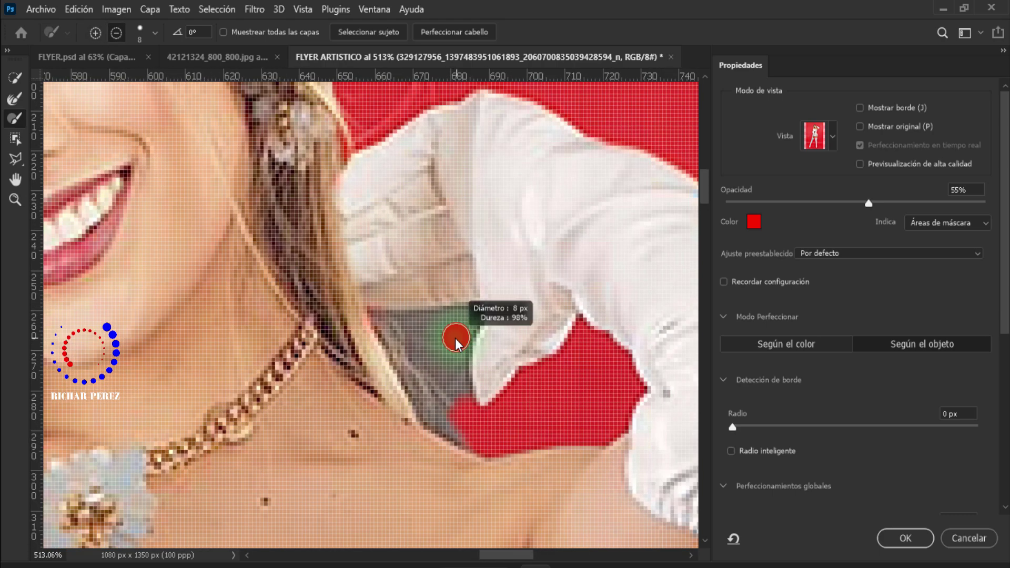
key("bracketleft")
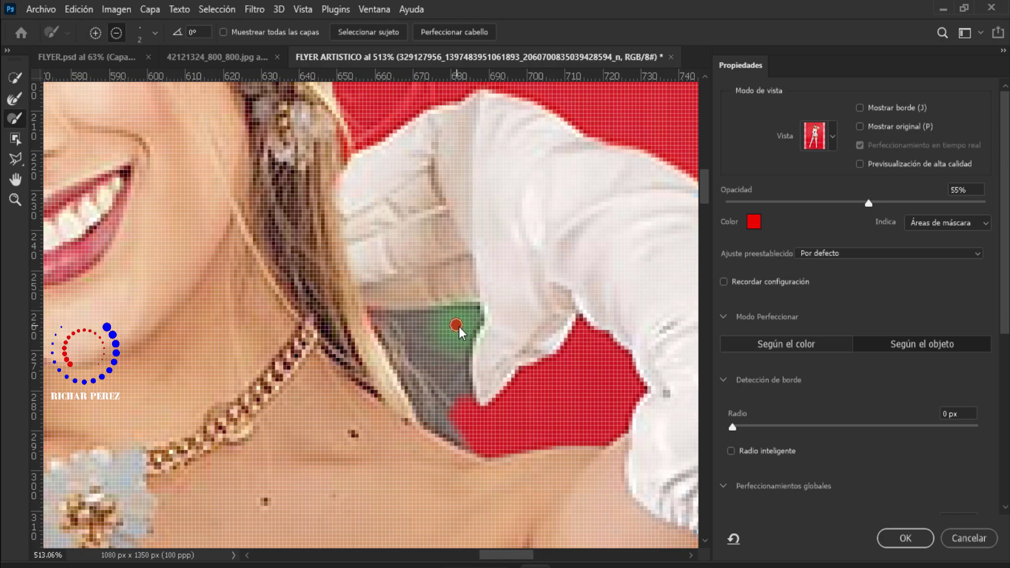
mouse_move(470, 318)
left_mouse_down()
mouse_move(396, 320)
mouse_move(471, 444)
mouse_move(468, 356)
mouse_move(421, 400)
mouse_move(397, 342)
left_mouse_up()
key("bracketright")
key("bracketright")
key("bracketleft")
key("bracketleft")
key("bracketleft")
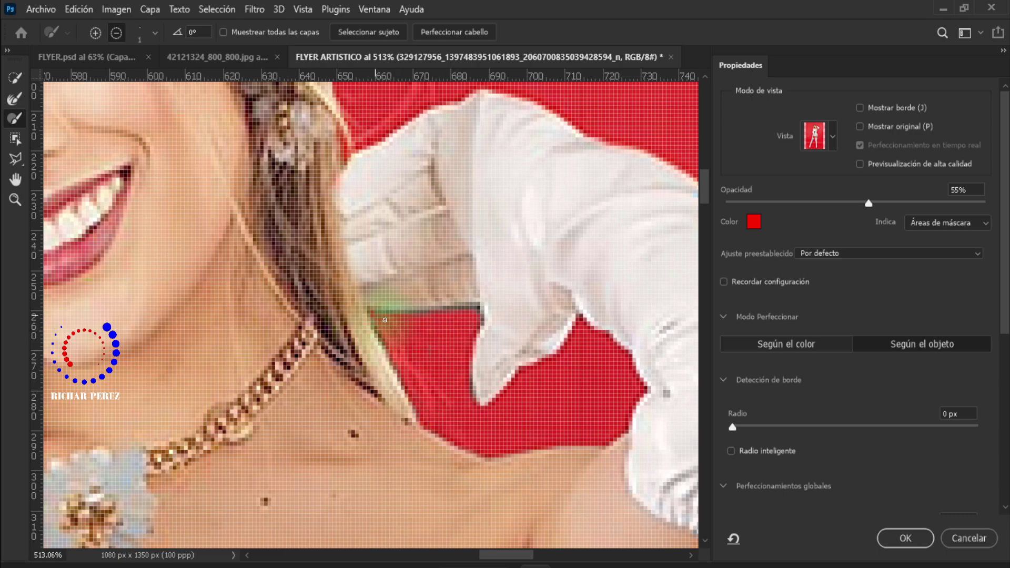
scroll(396, 343, "down", 5)
scroll(361, 463, "up", 3)
scroll(324, 436, "down", 2)
scroll(324, 436, "down", 3)
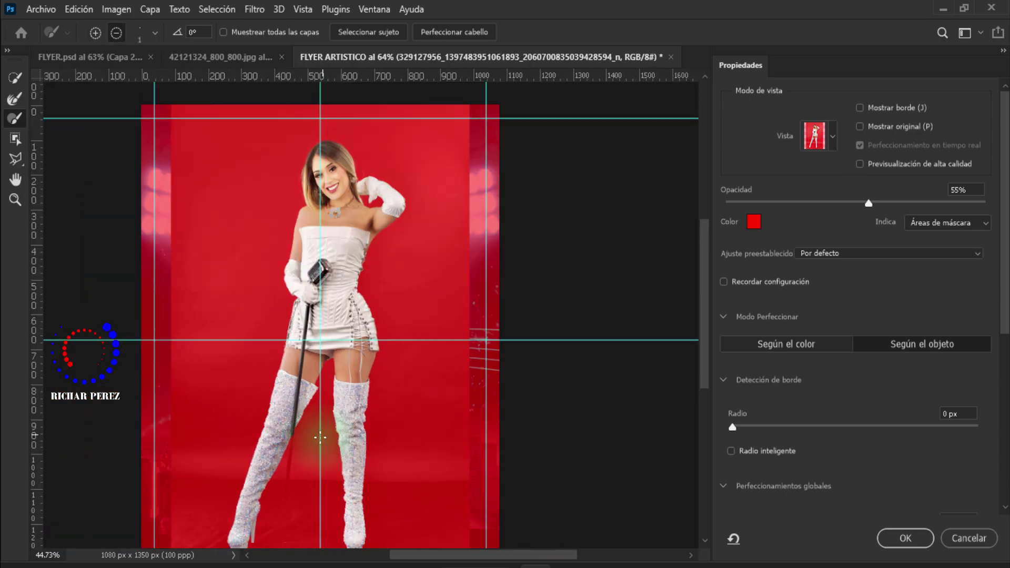
scroll(315, 428, "up", 1)
scroll(315, 444, "down", 1)
scroll(300, 426, "up", 1)
left_click_drag(295, 379, 289, 360)
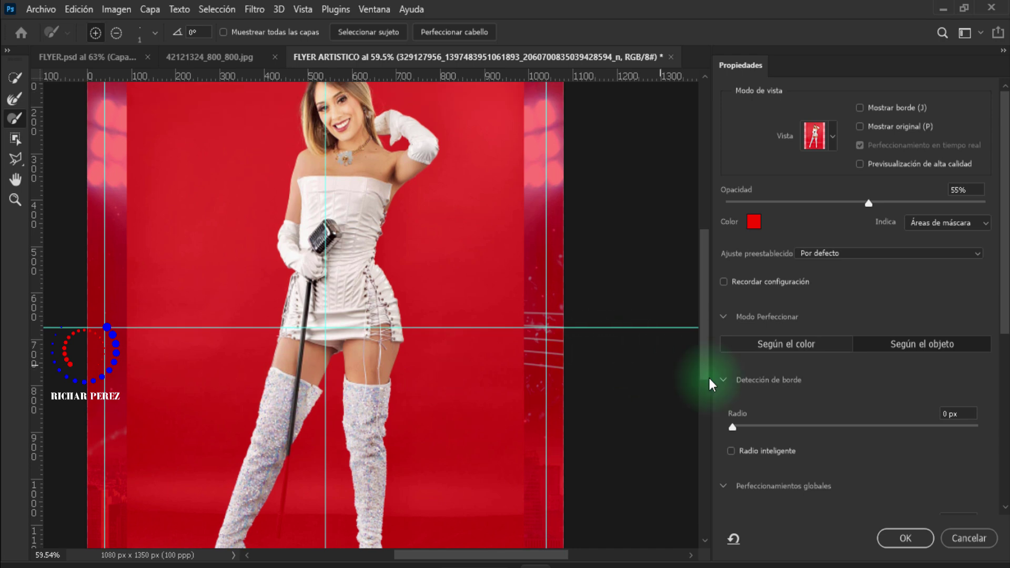
scroll(888, 361, "down", 2)
scroll(894, 379, "down", 3)
scroll(898, 390, "down", 1)
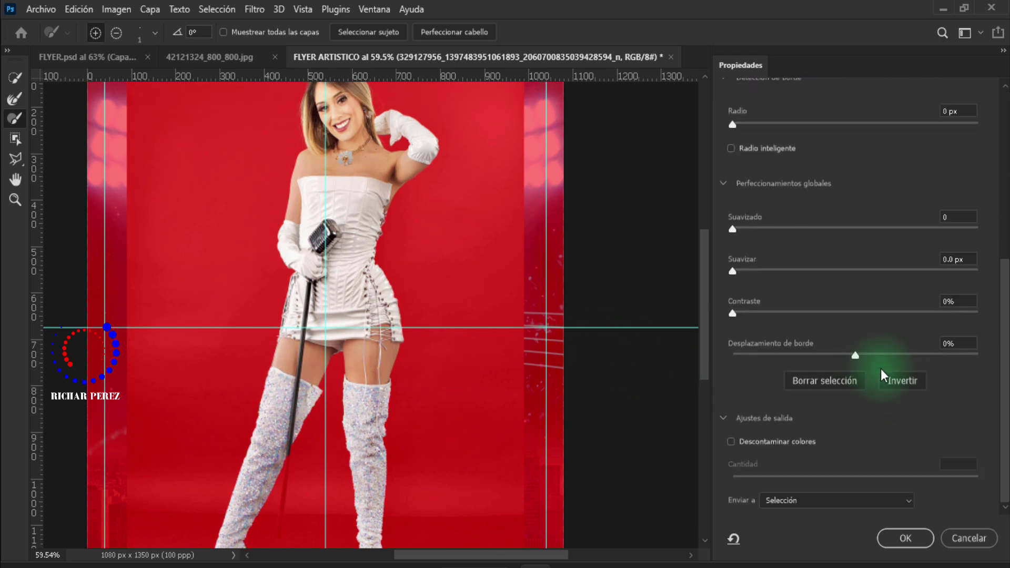
Step: Enable Decontaminate Colors and output to a new layer with layer mask
left_click(731, 442)
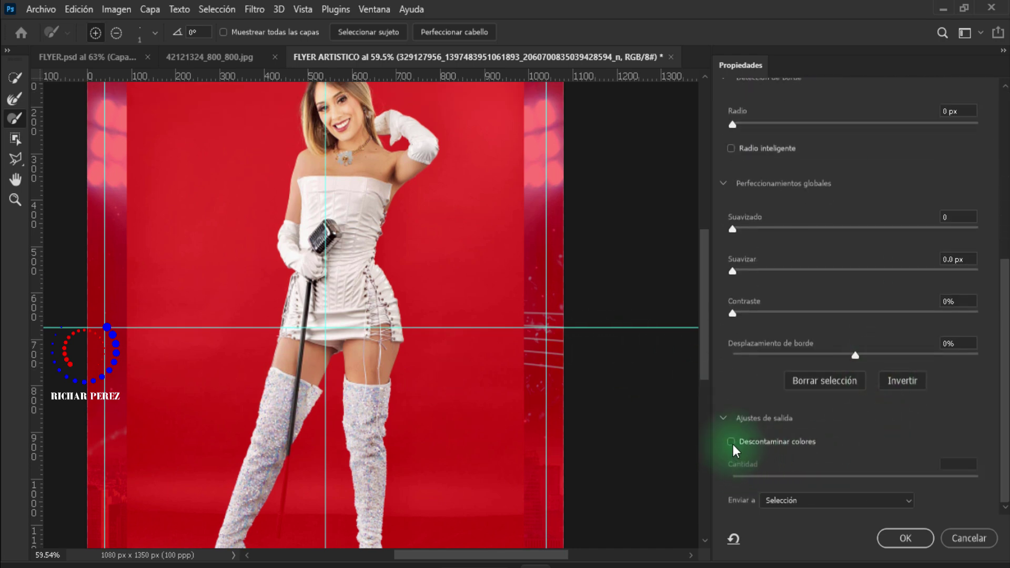
left_click(863, 498)
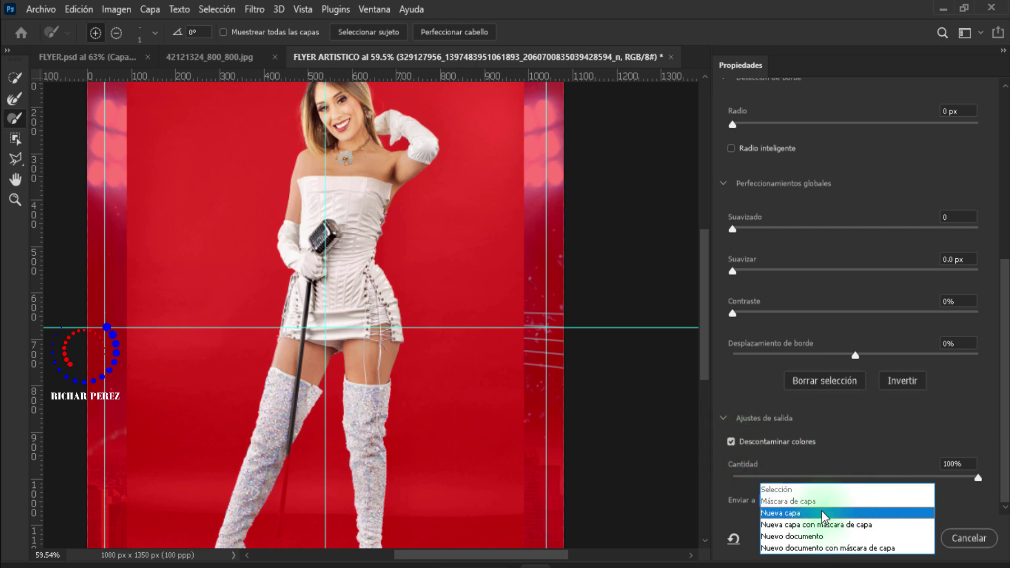
left_click(863, 525)
left_click(895, 542)
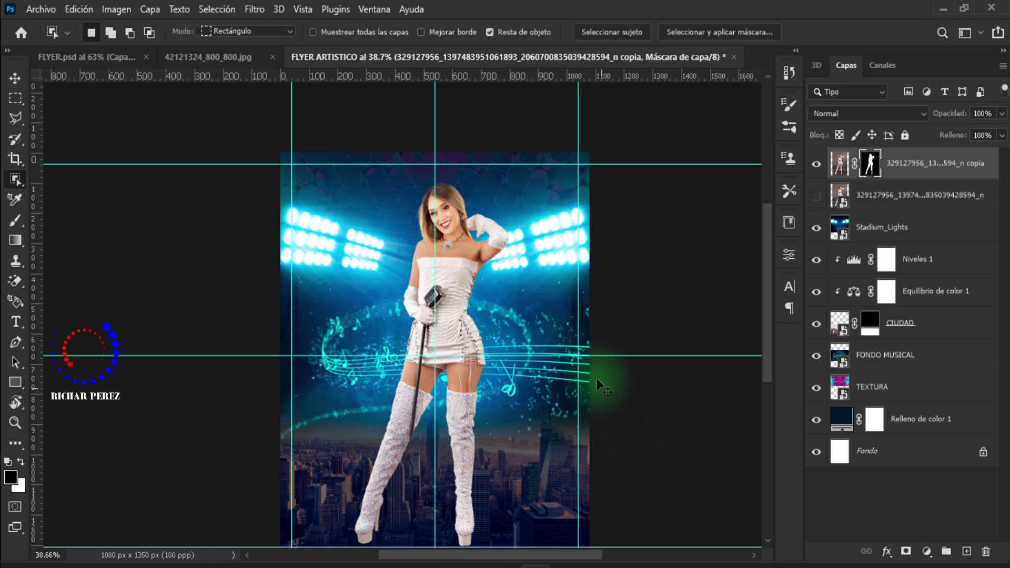
Step: Scale the singer cutout to about 116% and reposition it on the flyer
key("ctrl+t")
left_click_drag(571, 151, 577, 135)
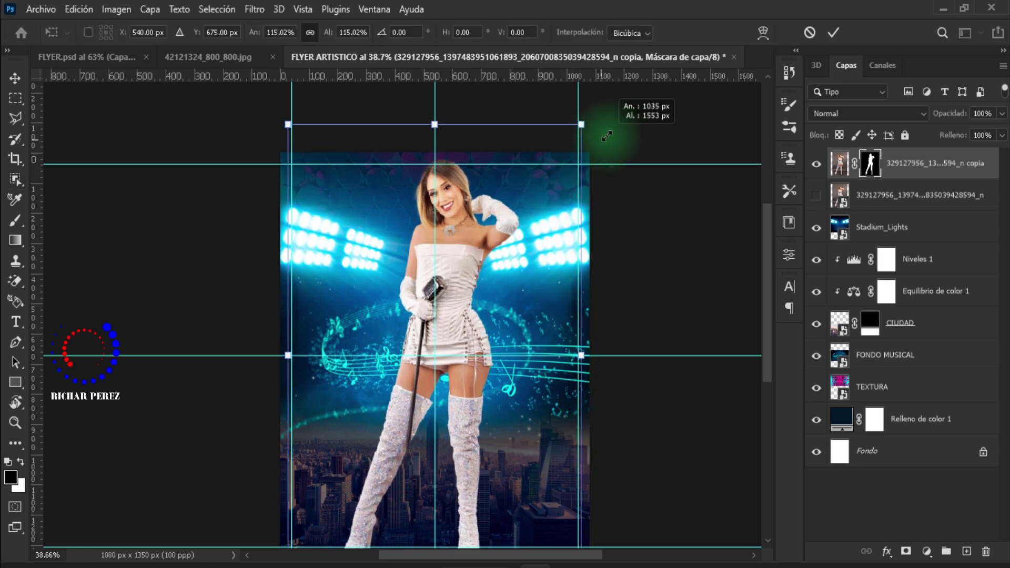
left_click_drag(532, 257, 515, 287)
key("shift+Up")
key("shift+Up")
key("shift+Up")
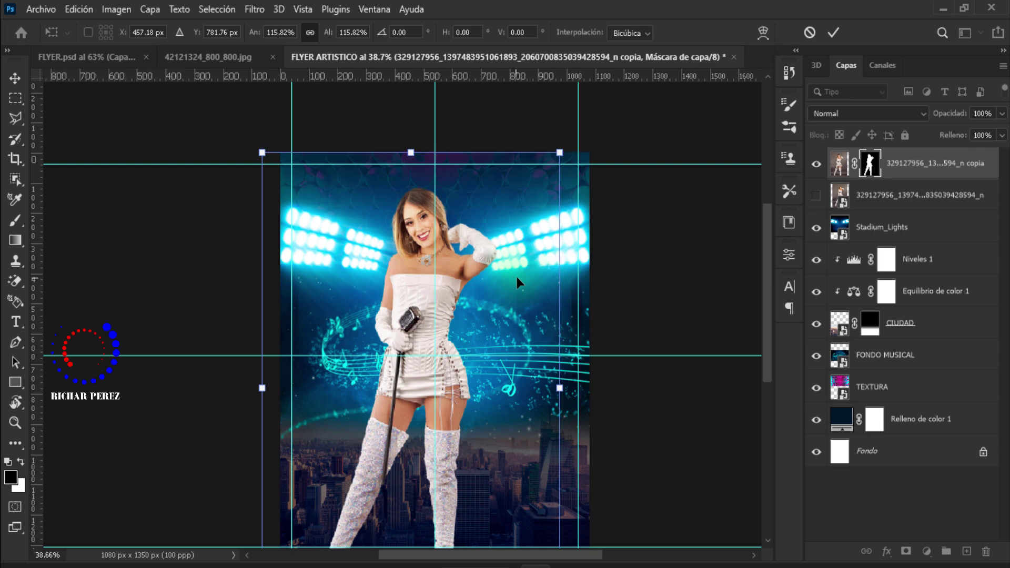
key("Return")
key("w")
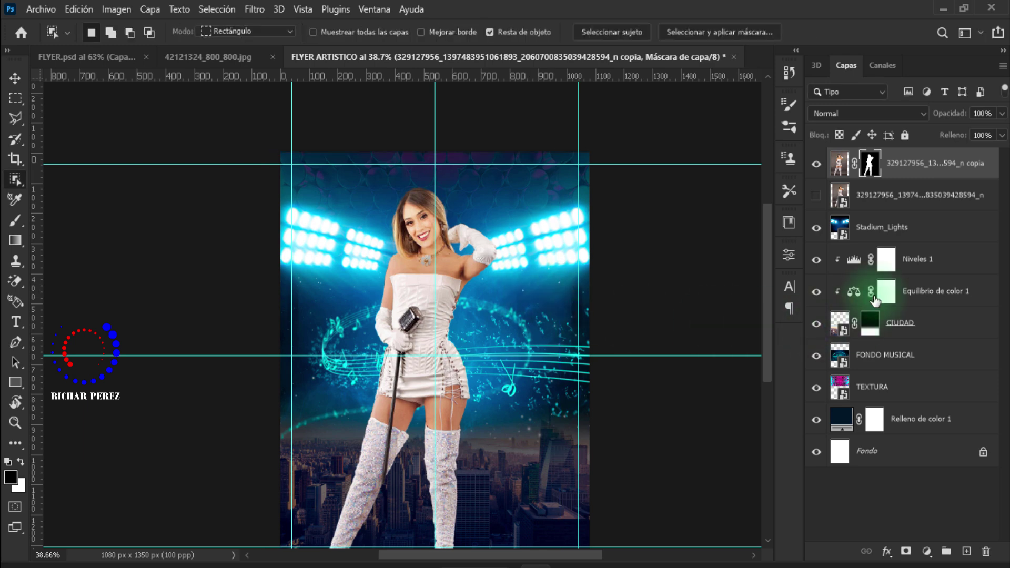
Step: Rename the cutout modelo, delete the original photo layer, and rename Stadium_Lights to luices
double_click(912, 164)
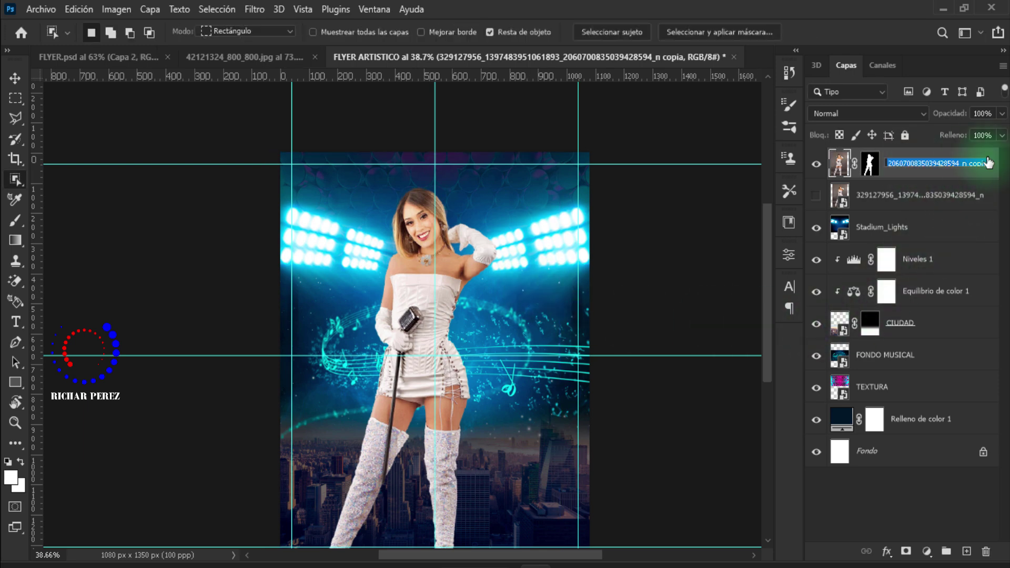
type("modelo")
key("Return")
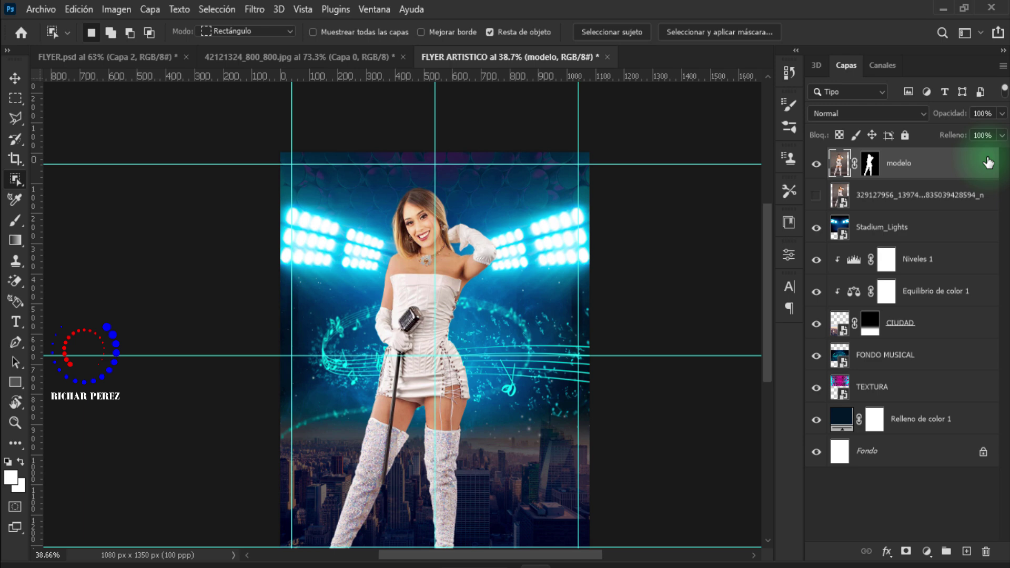
left_click(938, 201)
key("Delete")
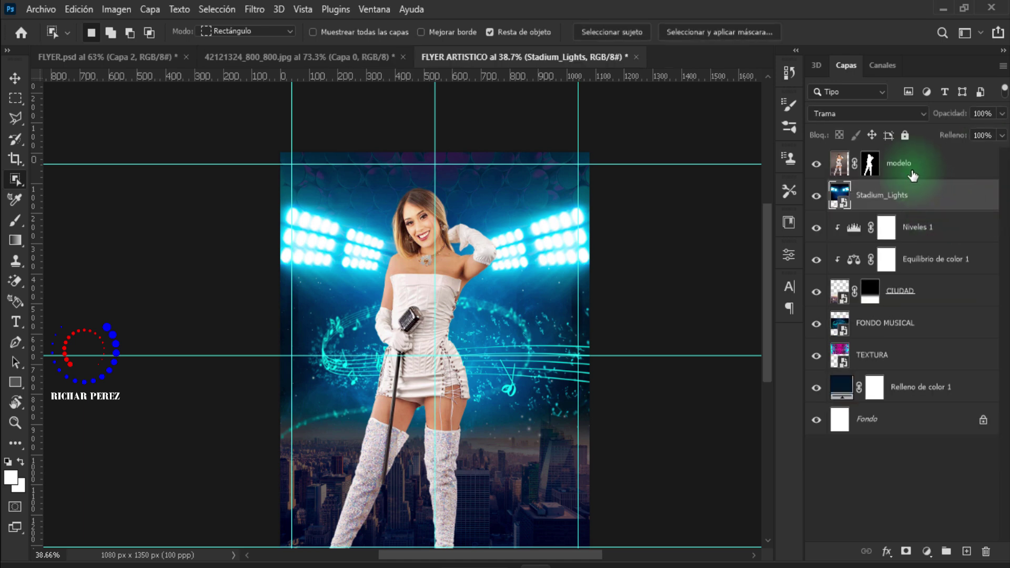
left_click(816, 198)
left_click(868, 195)
type("lu")
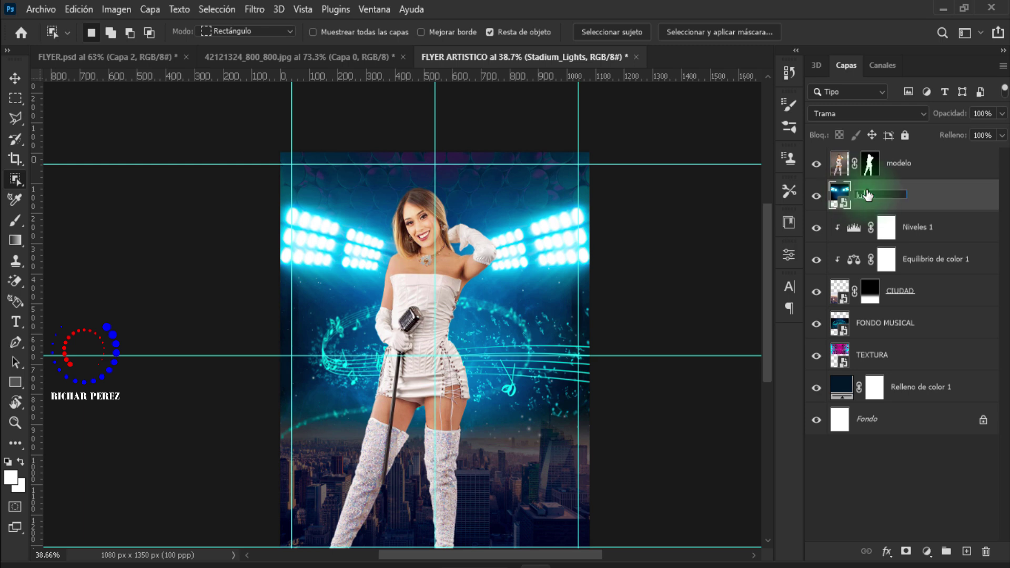
type("ices")
key("Return")
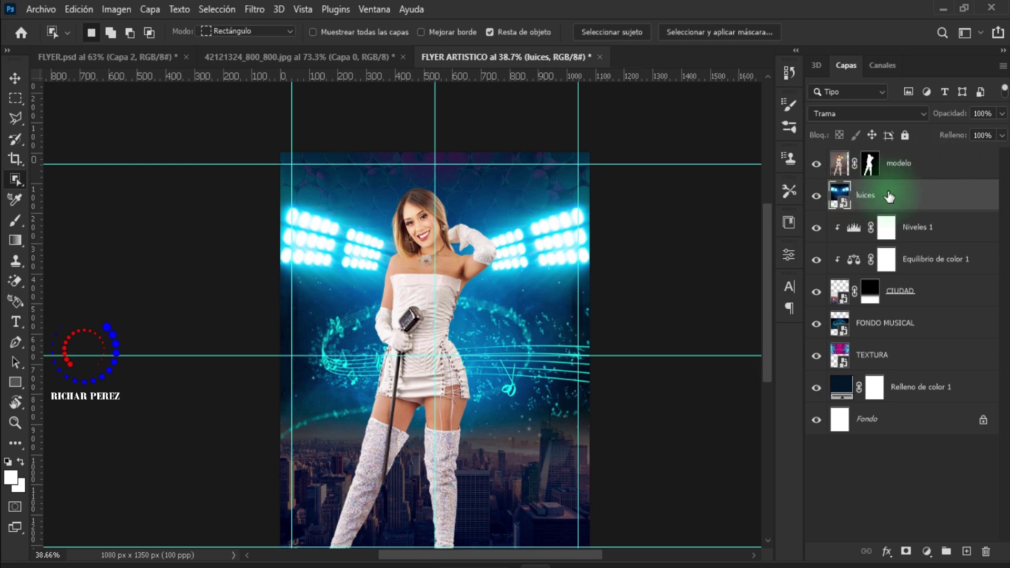
Step: Move modelo below CIUDAD and luices beneath modelo, above FONDO MUSICAL
left_click_drag(898, 163, 964, 368)
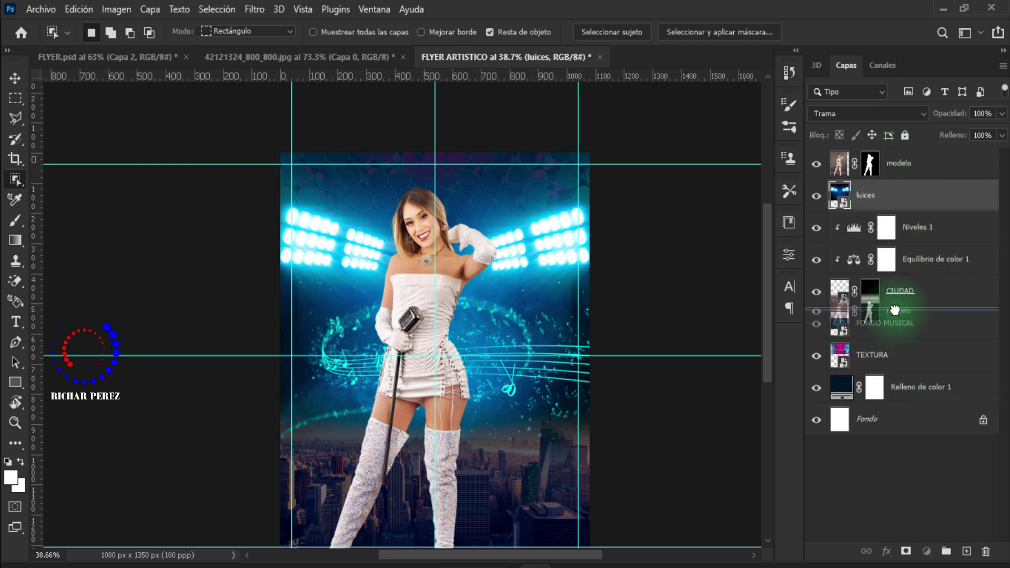
left_click_drag(965, 369, 898, 309)
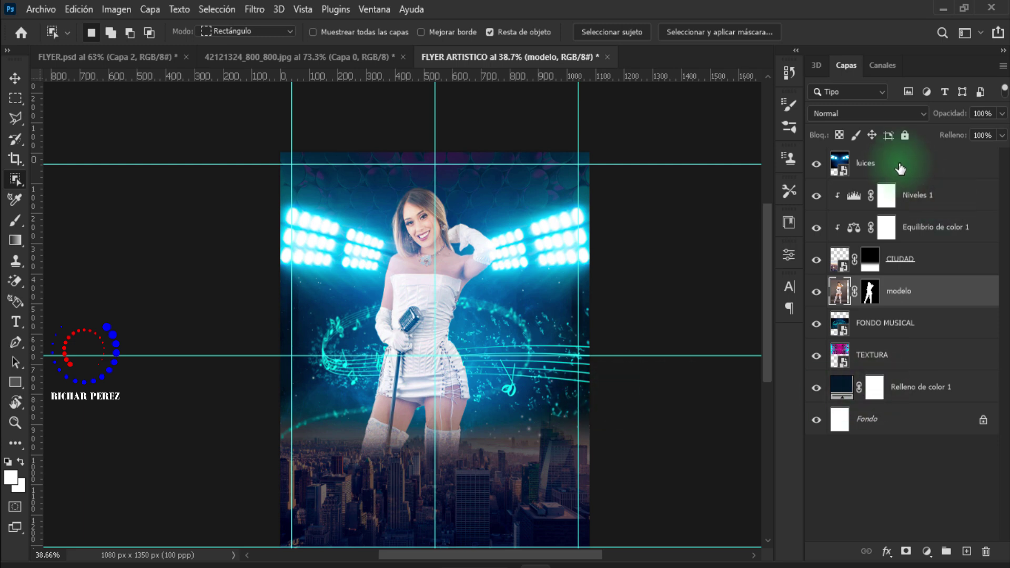
left_click_drag(899, 166, 959, 362)
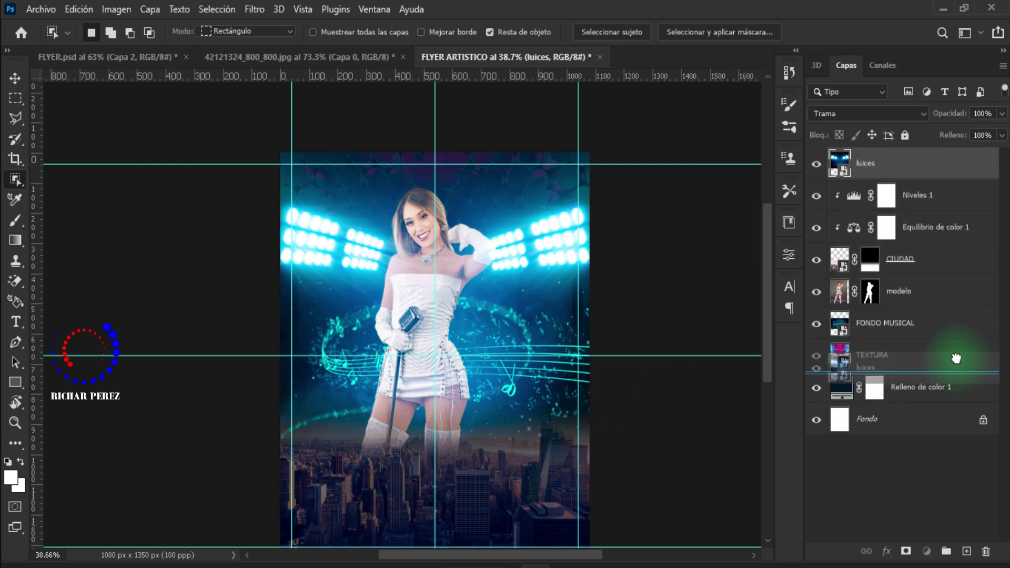
left_click_drag(956, 359, 914, 306)
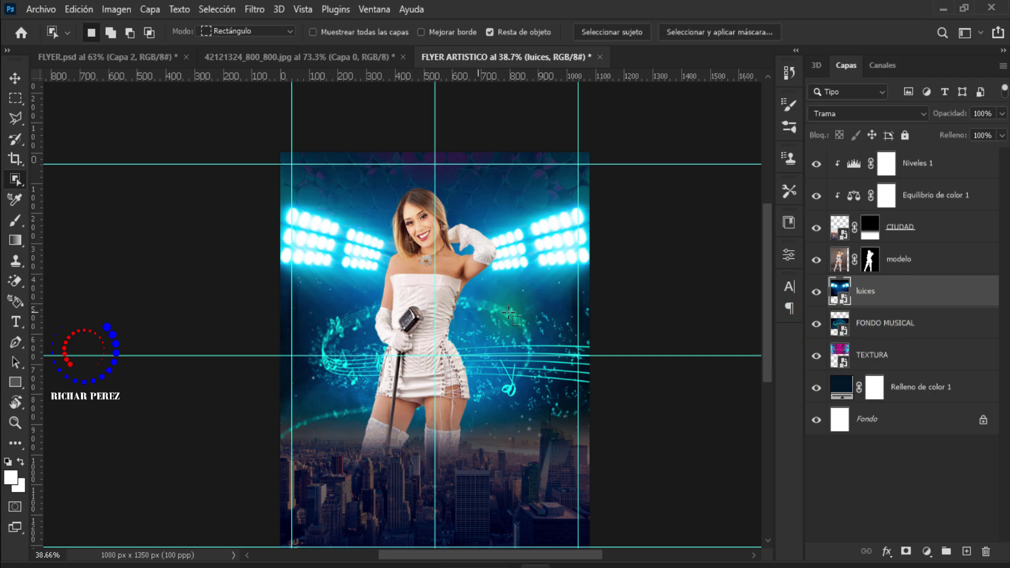
Step: Stretch the luices lights wider on both the left and right sides
key("ctrl+t")
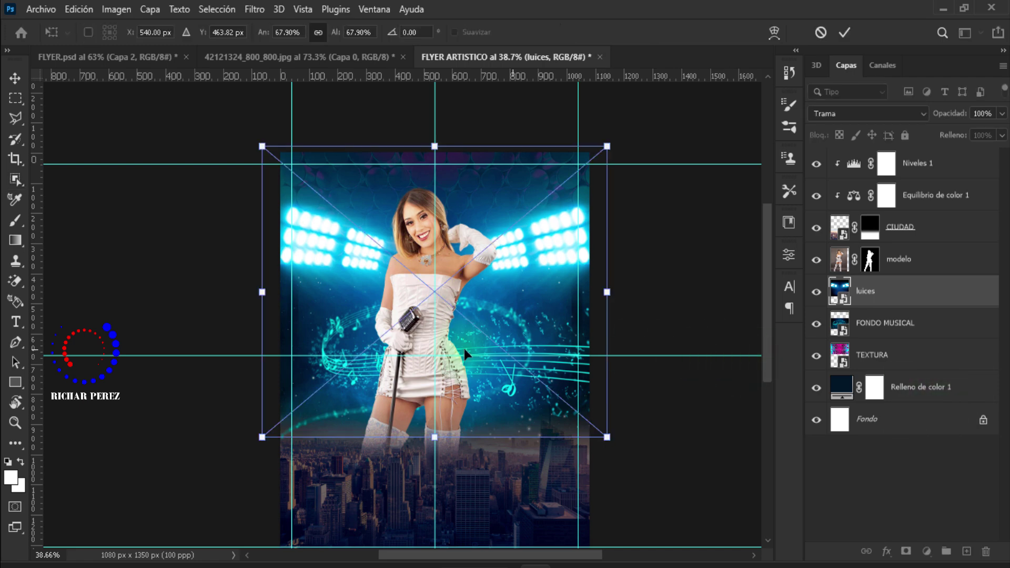
left_click_drag(264, 292, 249, 292)
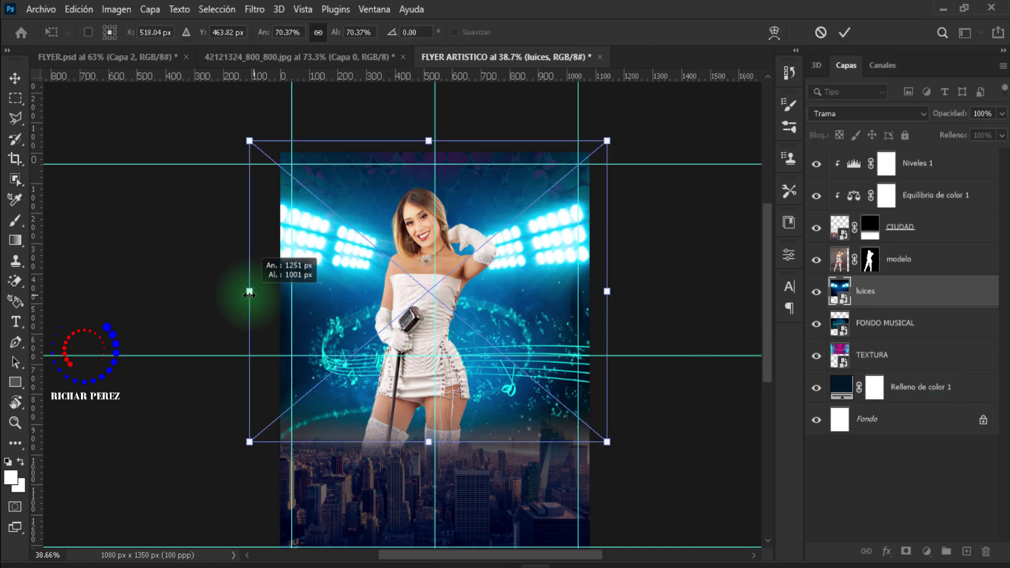
left_click_drag(607, 292, 622, 292)
key("Return")
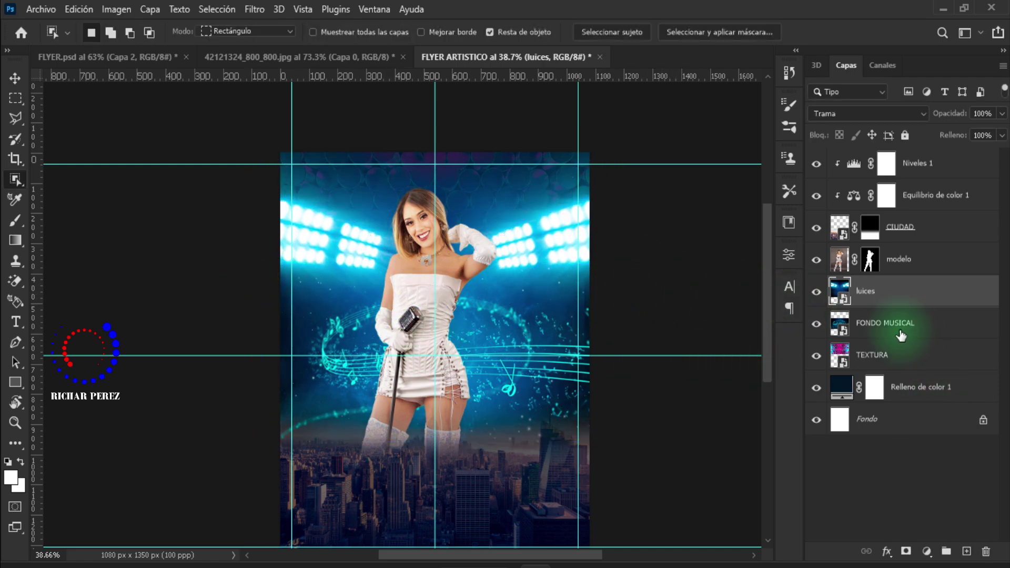
Step: Shift the modelo singer 62 px to the right to centre her
left_click(902, 333)
left_click_drag(924, 260, 842, 332)
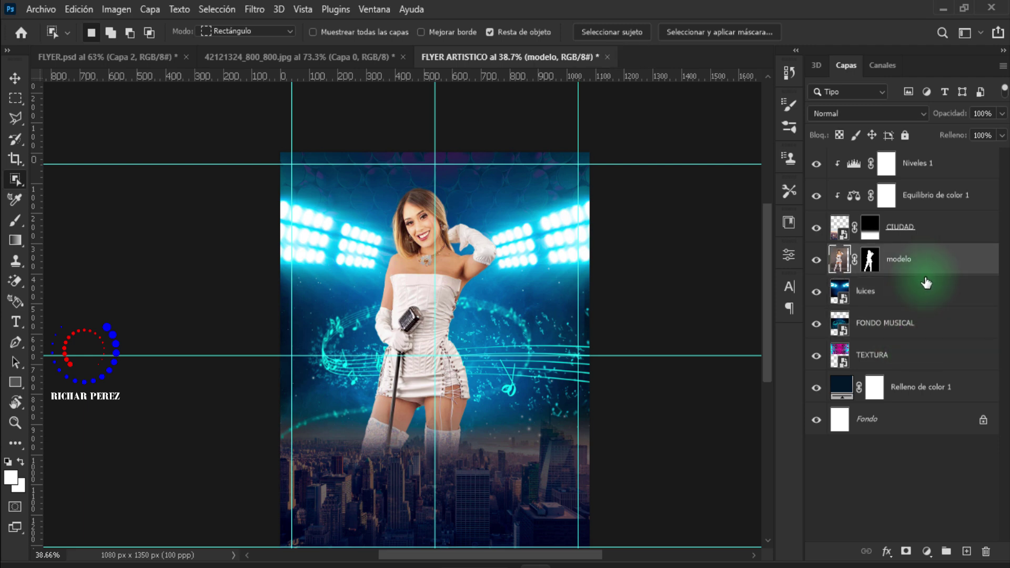
key("ctrl+t")
left_click_drag(485, 327, 497, 323)
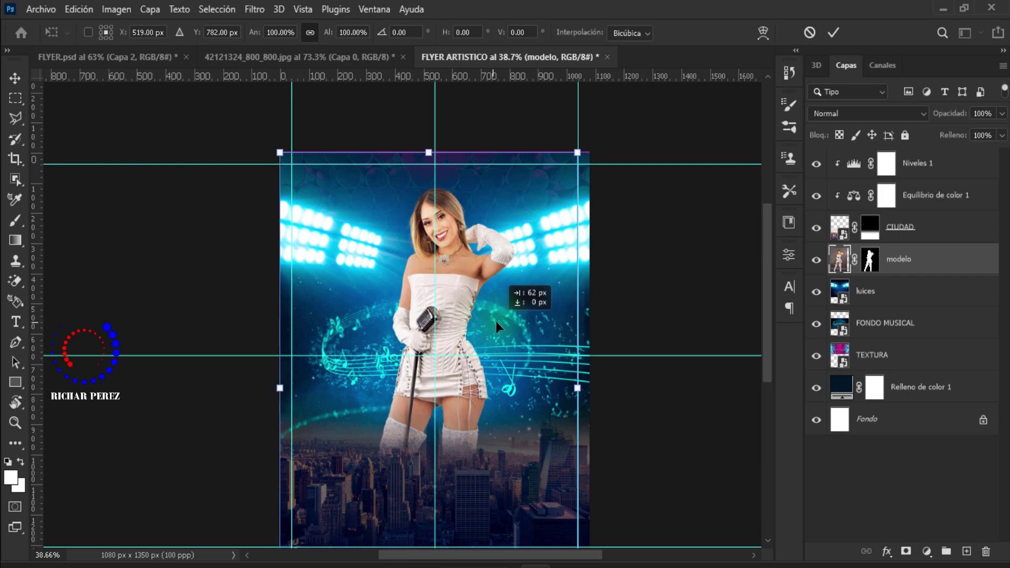
key("Return")
key("w")
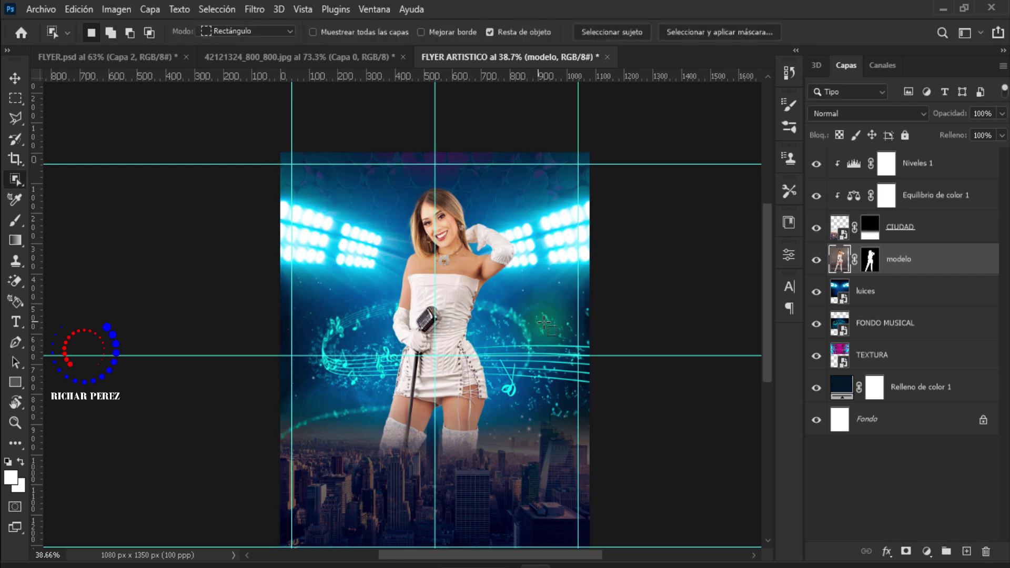
scroll(578, 355, "down", 2)
scroll(579, 356, "up", 2, "alt")
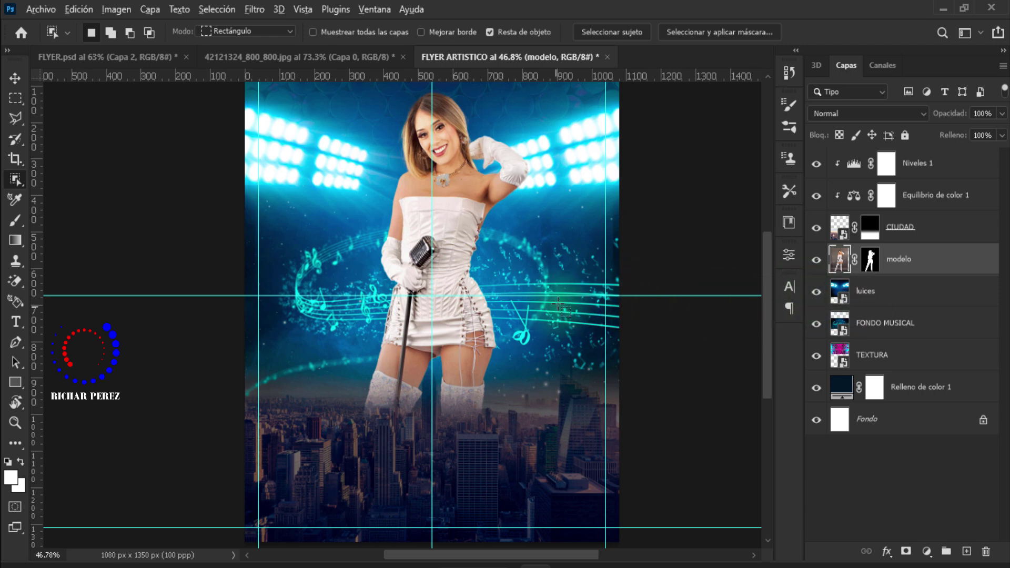
scroll(555, 322, "down", 1)
scroll(556, 322, "up", 1)
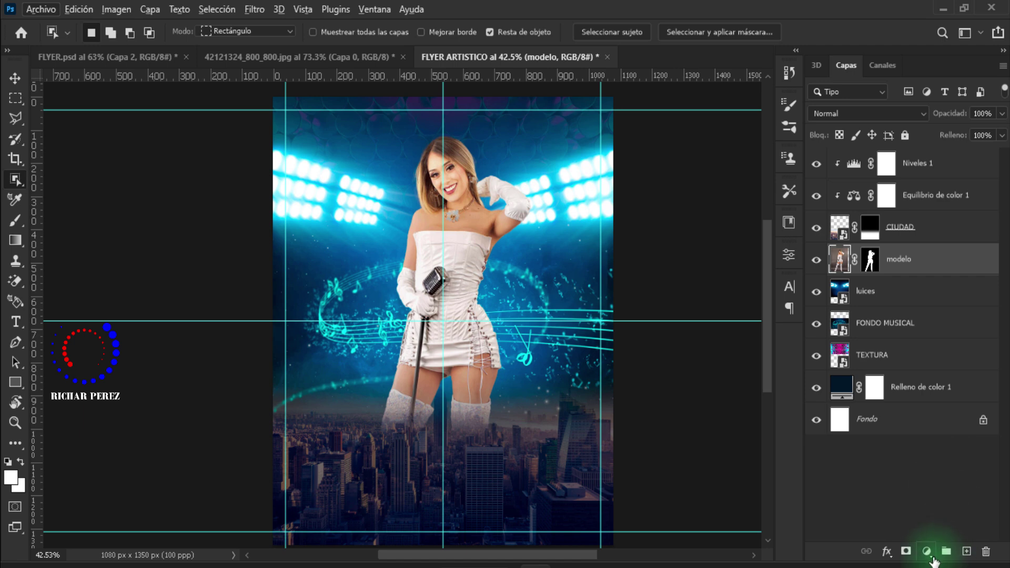
left_click(926, 552)
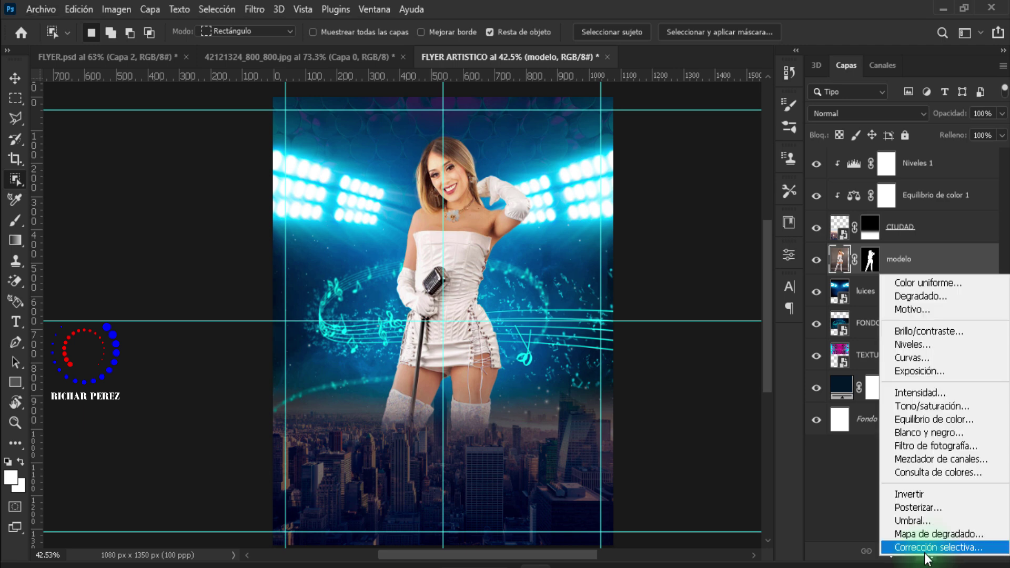
Step: Add a Color Balance layer clipped to modelo with midtones Cyan–Red -27, Yellow–Blue +31
left_click(923, 419)
left_click(662, 539)
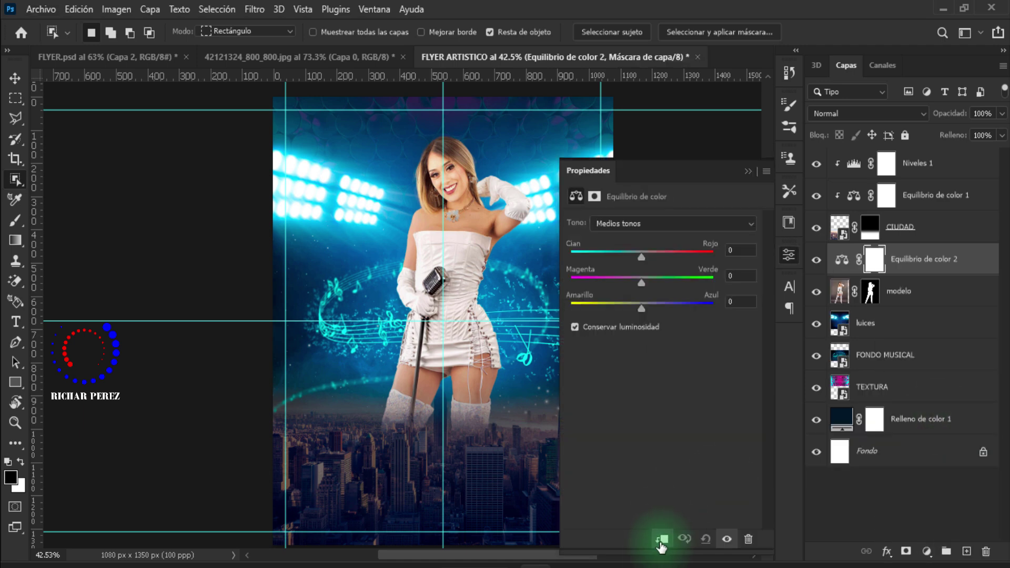
left_click(740, 249)
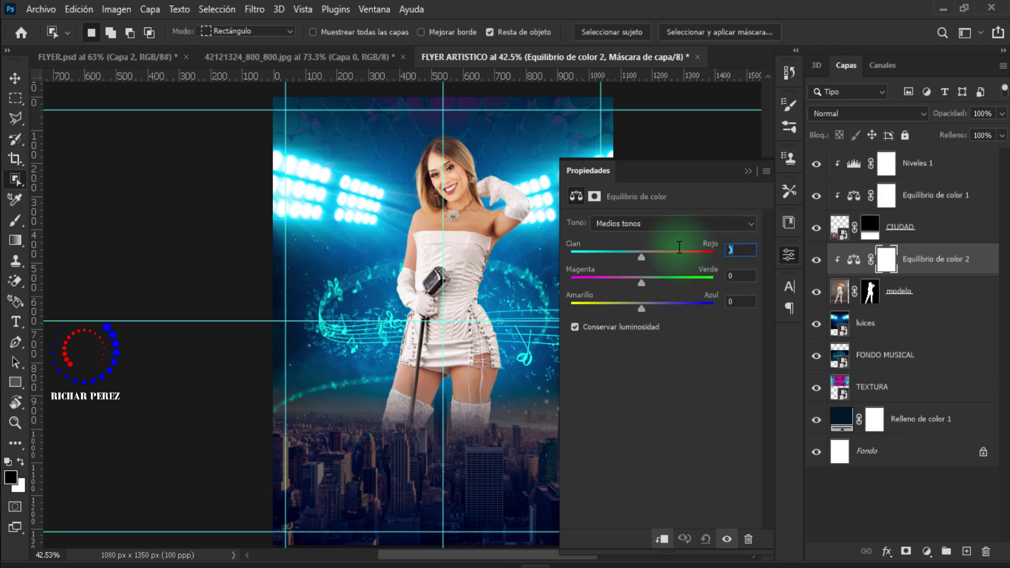
type("-27")
left_click(746, 301)
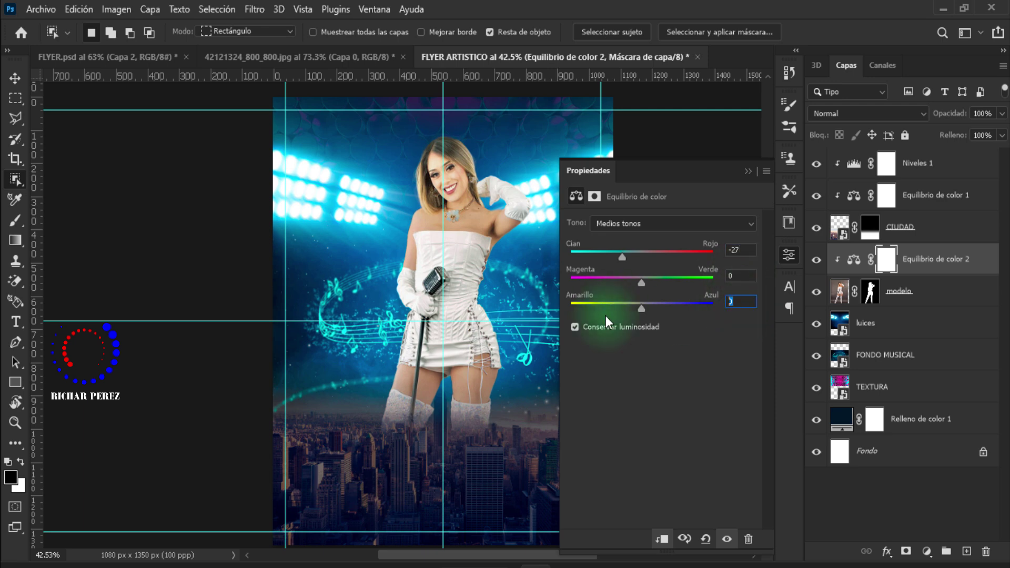
type("31")
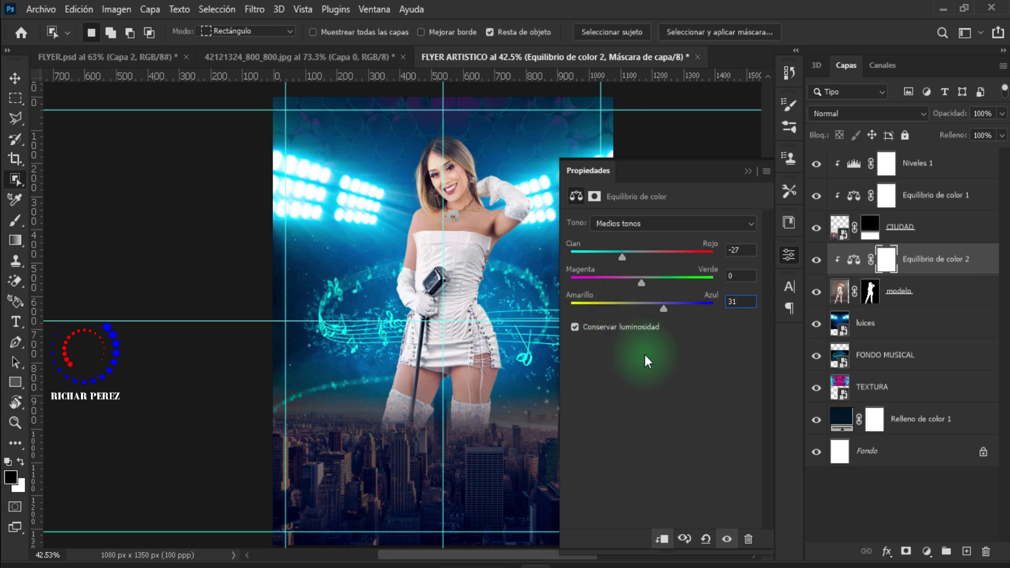
left_click(927, 551)
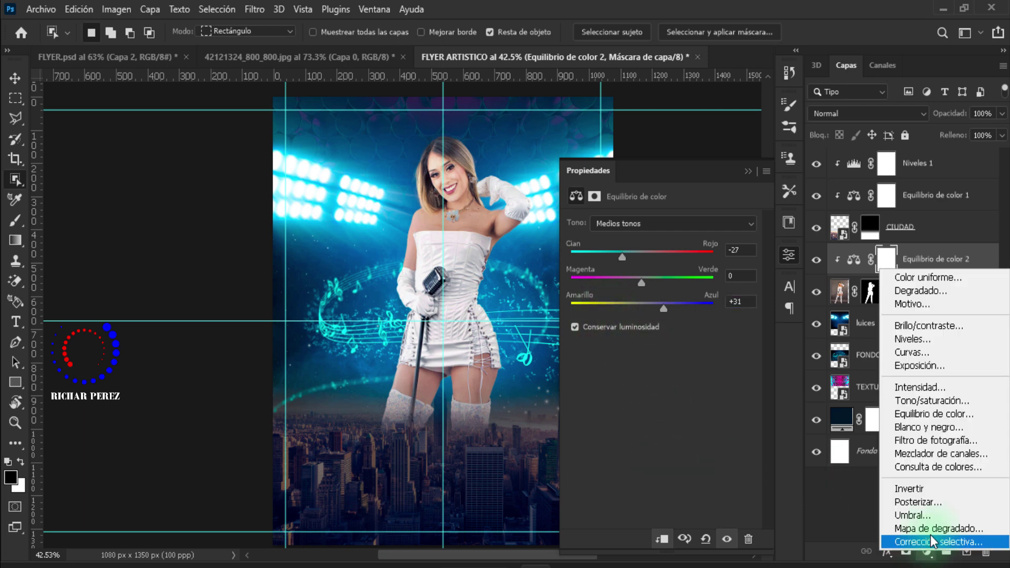
Step: Add a clipped Hue/Saturation layer with Saturation +27 and Lightness +4
left_click(936, 401)
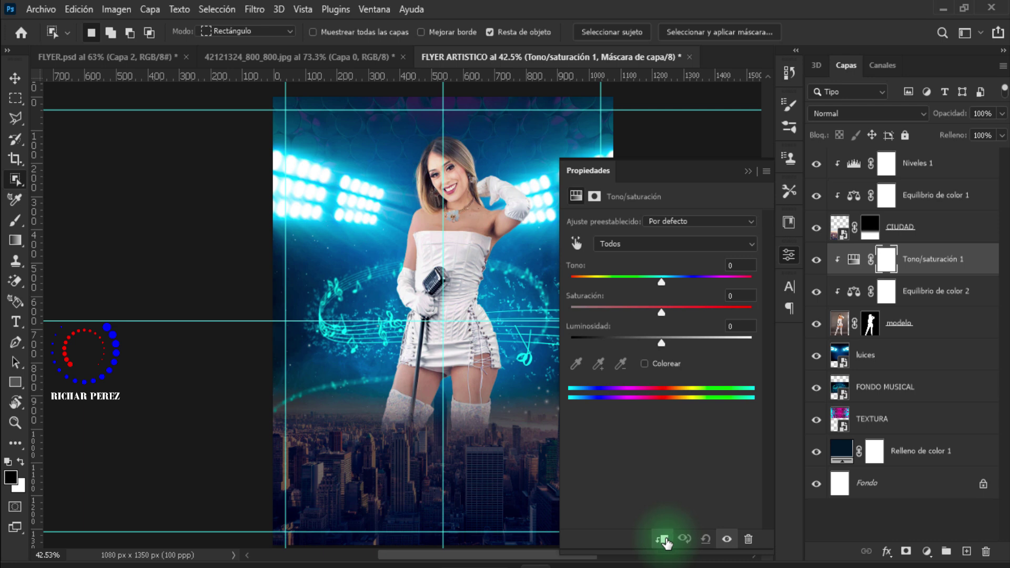
left_click(734, 297)
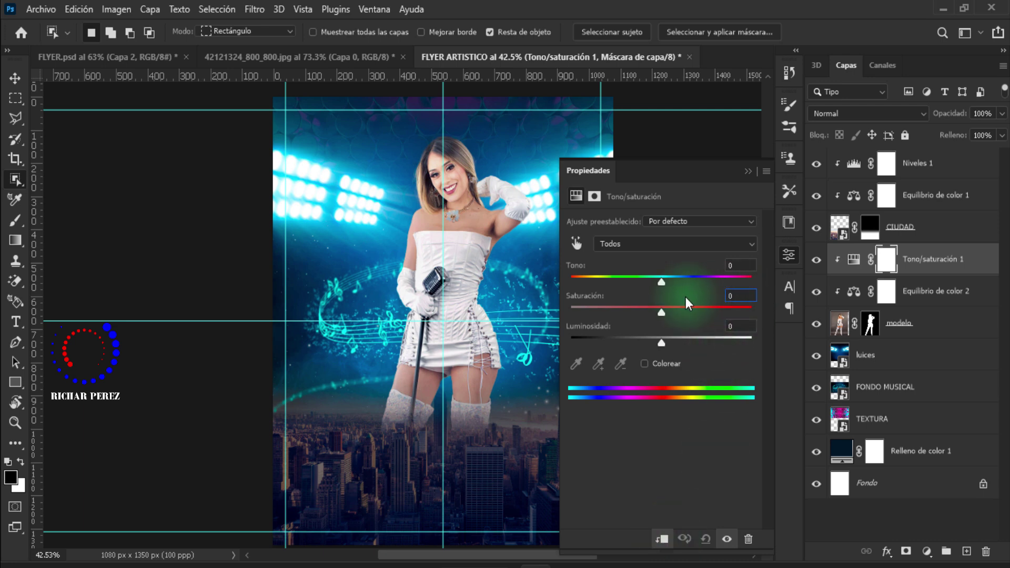
type("27")
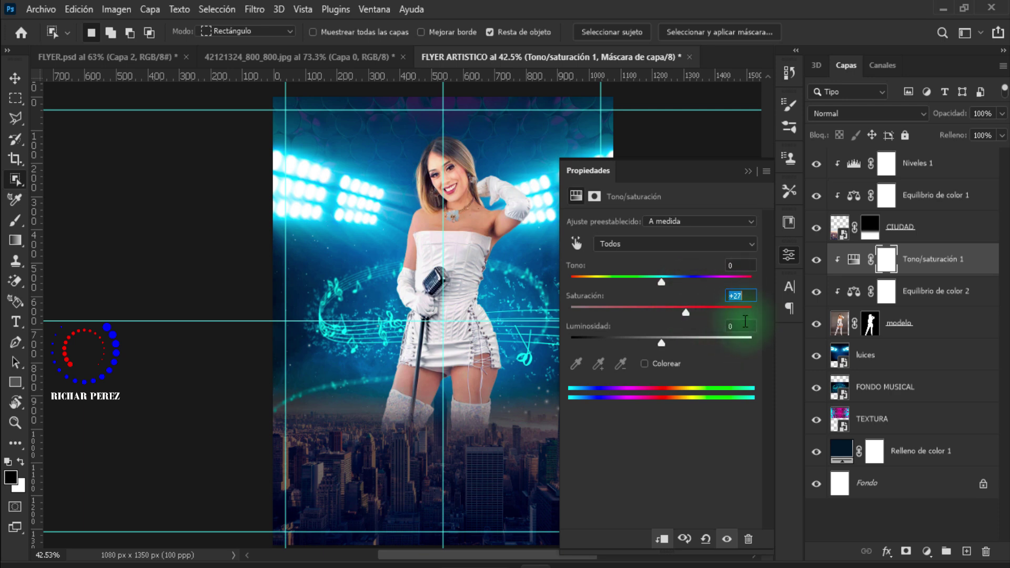
left_click(744, 325)
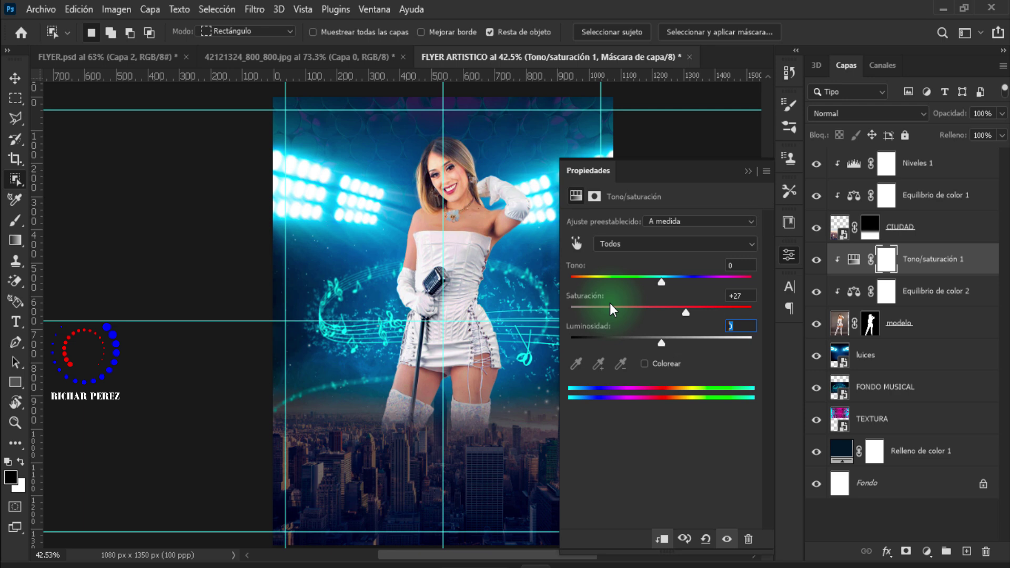
type("4")
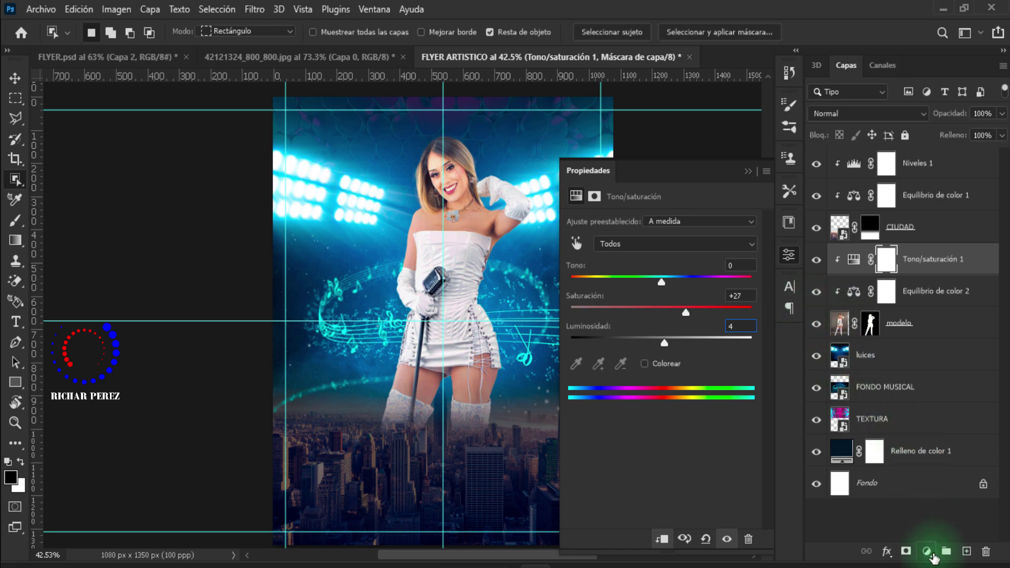
left_click(927, 552)
Step: Add a Levels layer clipped to the singer with the white input at 164
left_click(914, 341)
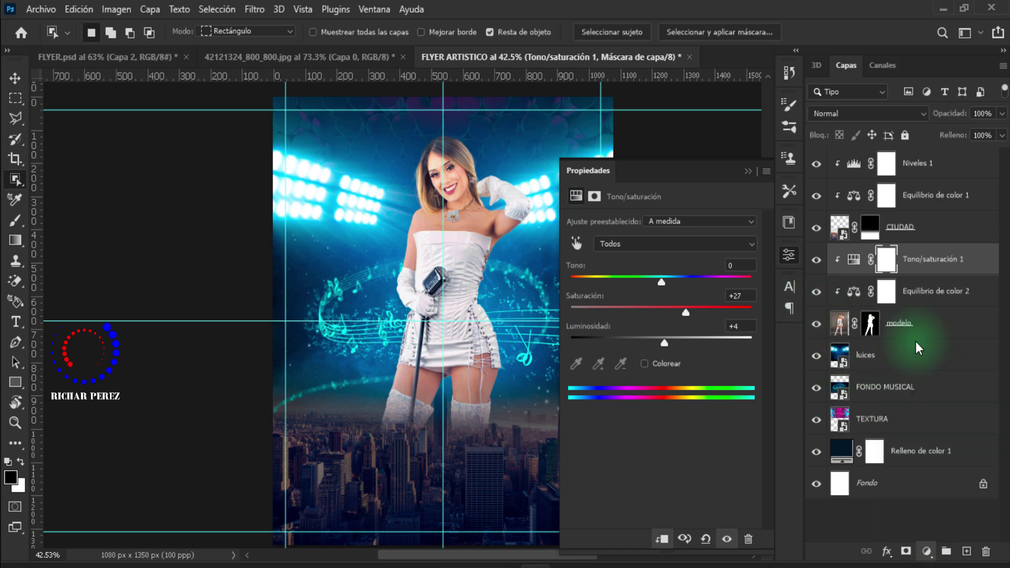
left_click(662, 539)
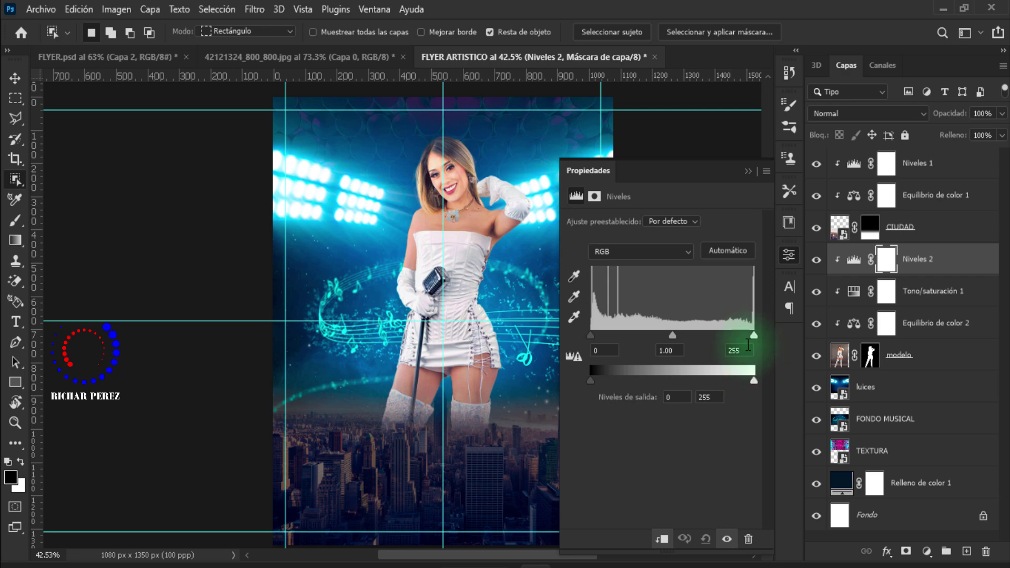
left_click_drag(754, 336, 724, 336)
type("16")
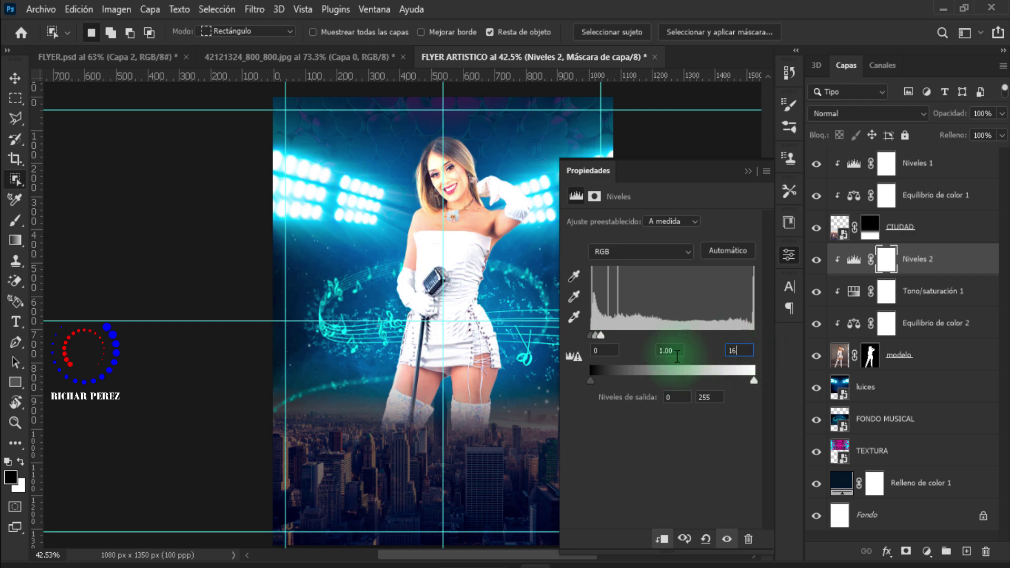
type("4")
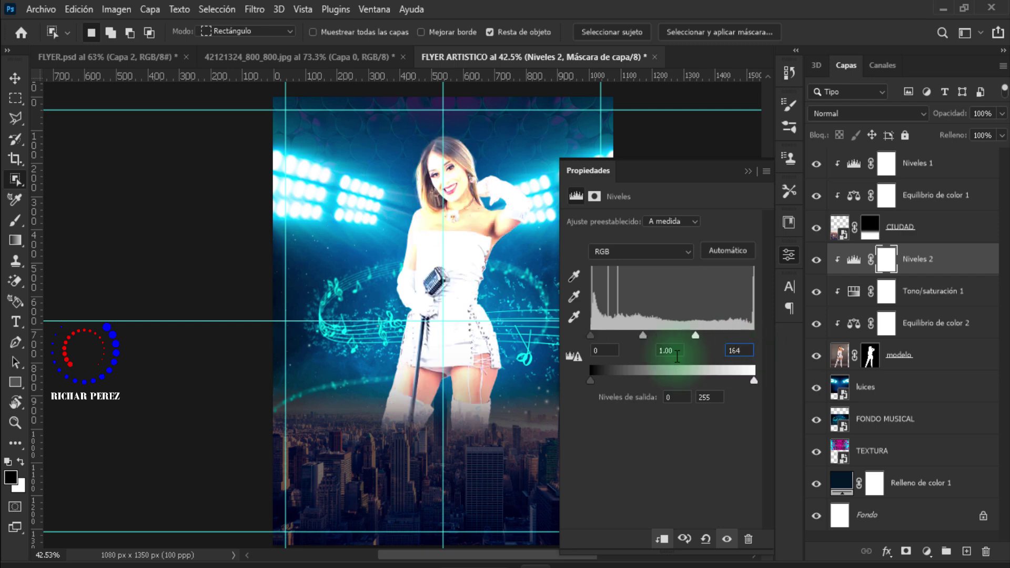
left_click(750, 171)
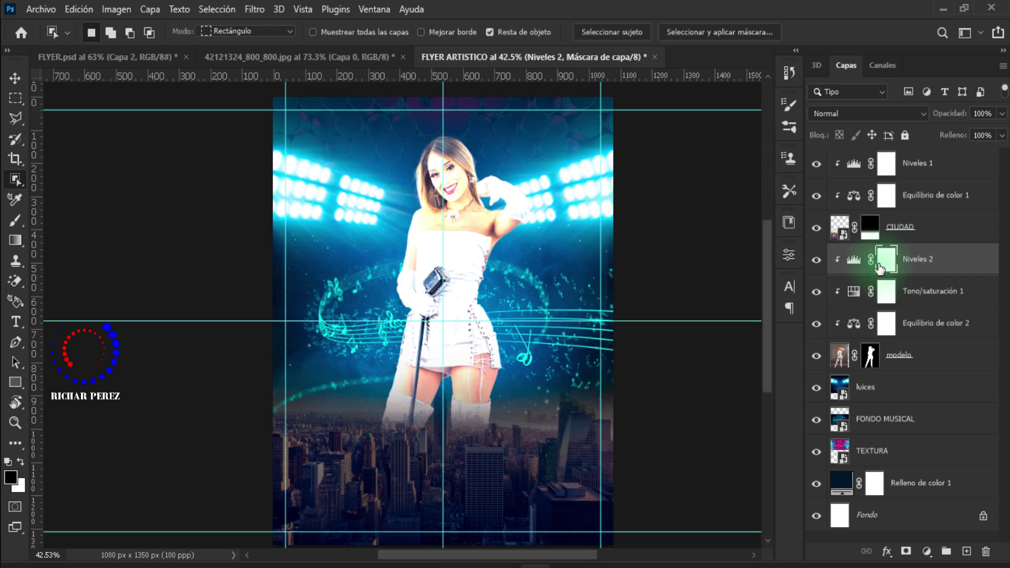
Step: Invert the Niveles 2 mask to black and set a 497 px Circular difuso brush
key("ctrl+i")
key("b")
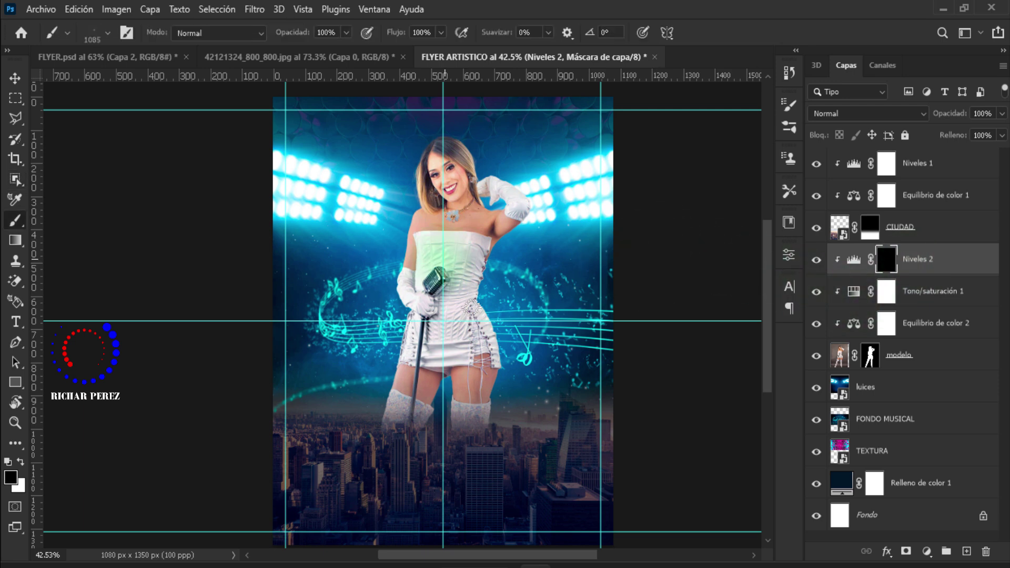
right_click(465, 307)
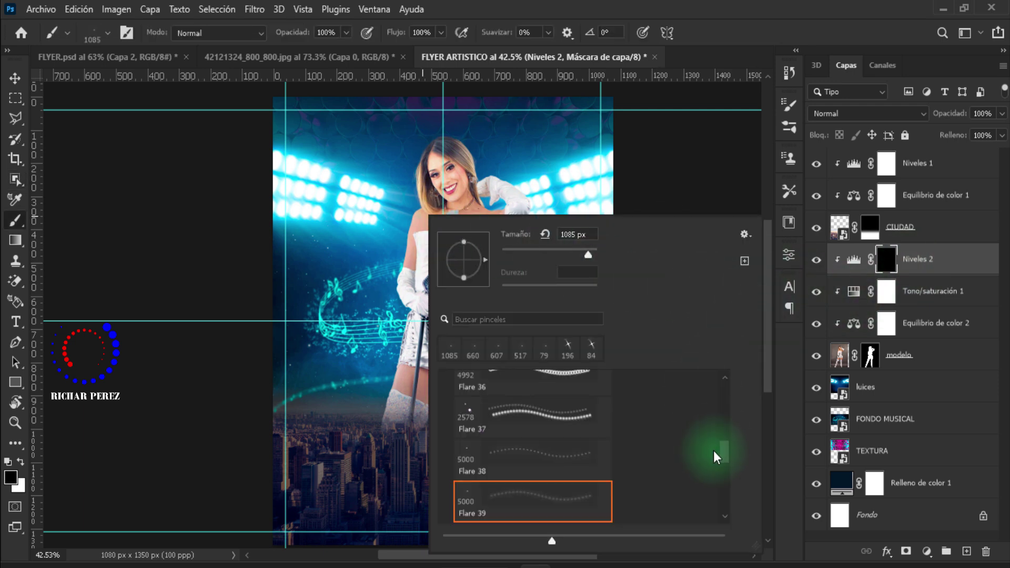
left_click_drag(726, 446, 730, 371)
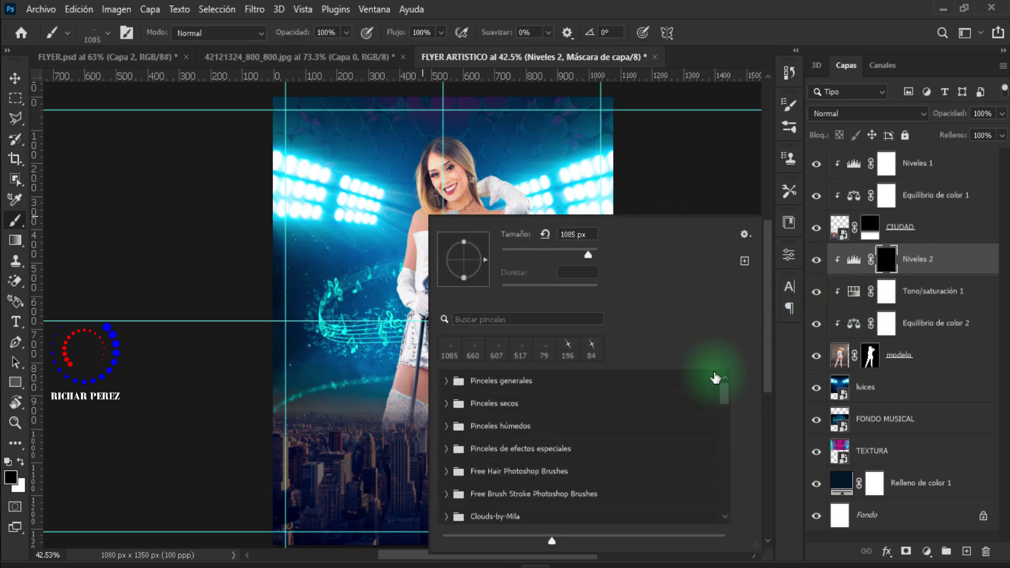
left_click(448, 382)
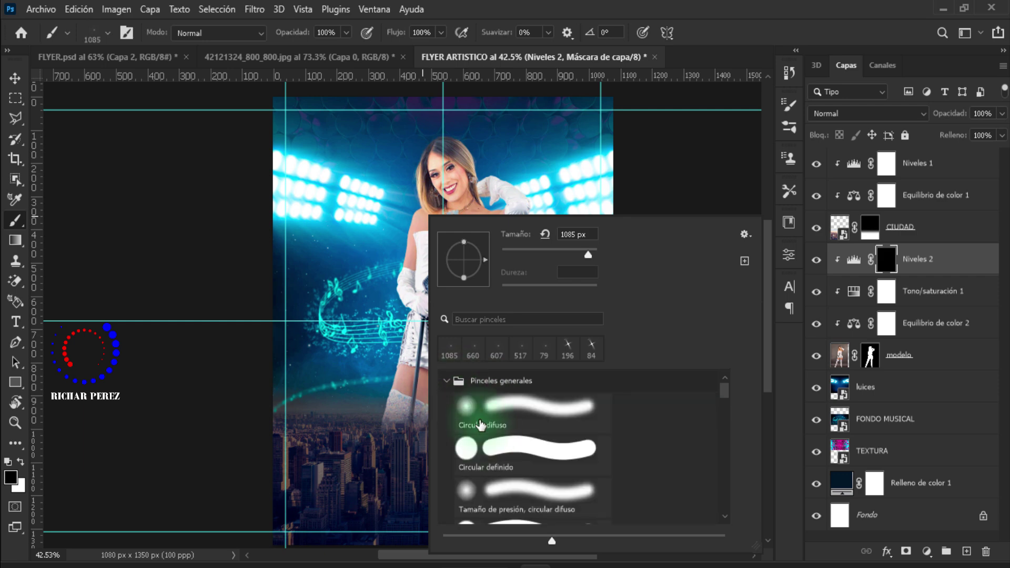
left_click(467, 408)
left_click(871, 271)
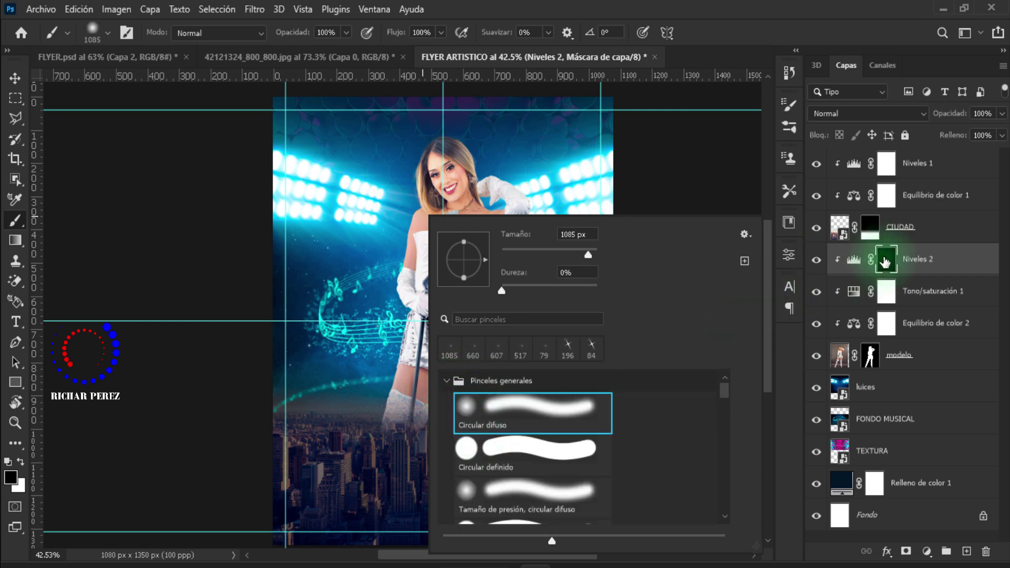
left_click_drag(477, 320, 388, 317)
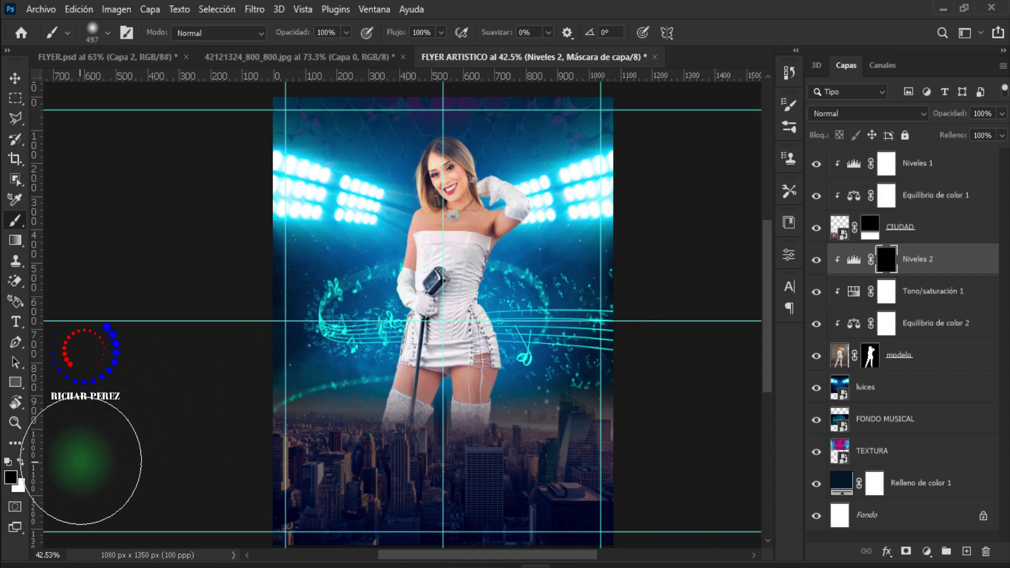
Step: Set up a white brush at 20% opacity and 142 px size
left_click(20, 462)
scroll(499, 271, "up", 2)
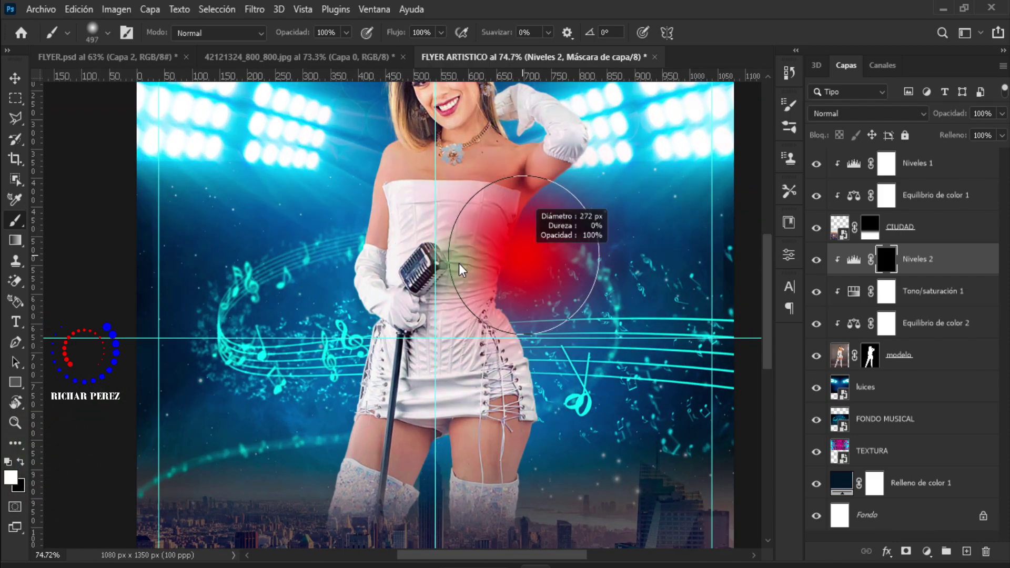
left_click(339, 32)
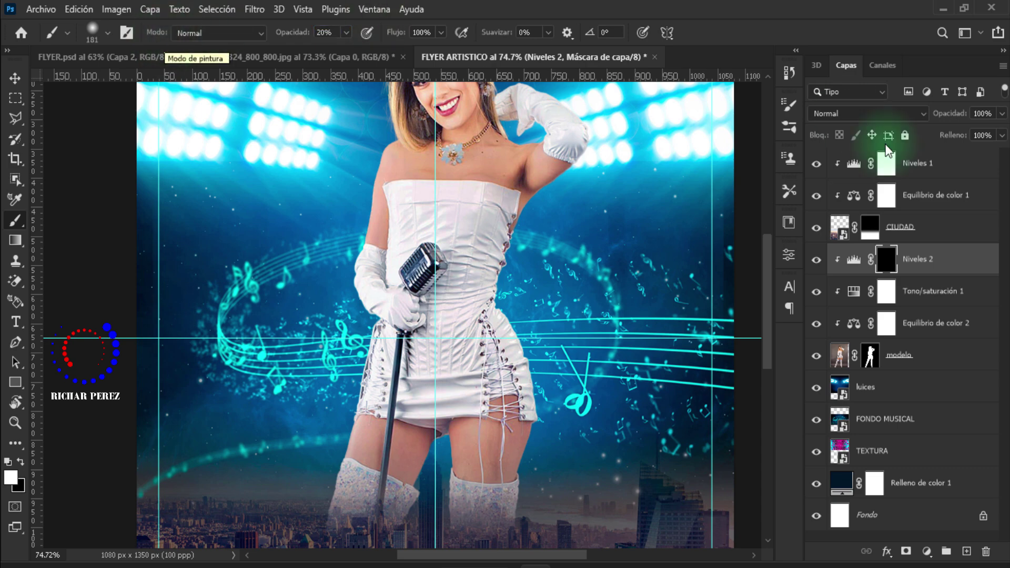
scroll(575, 225, "up", 1)
scroll(578, 219, "up", 2)
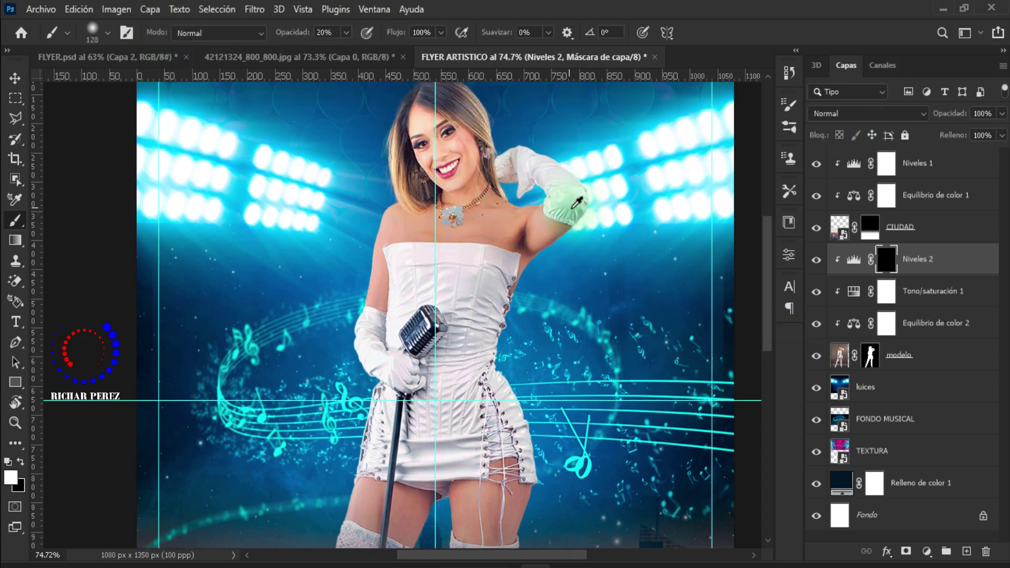
scroll(527, 189, "up", 2)
scroll(562, 223, "up", 2)
right_click(562, 222, "alt")
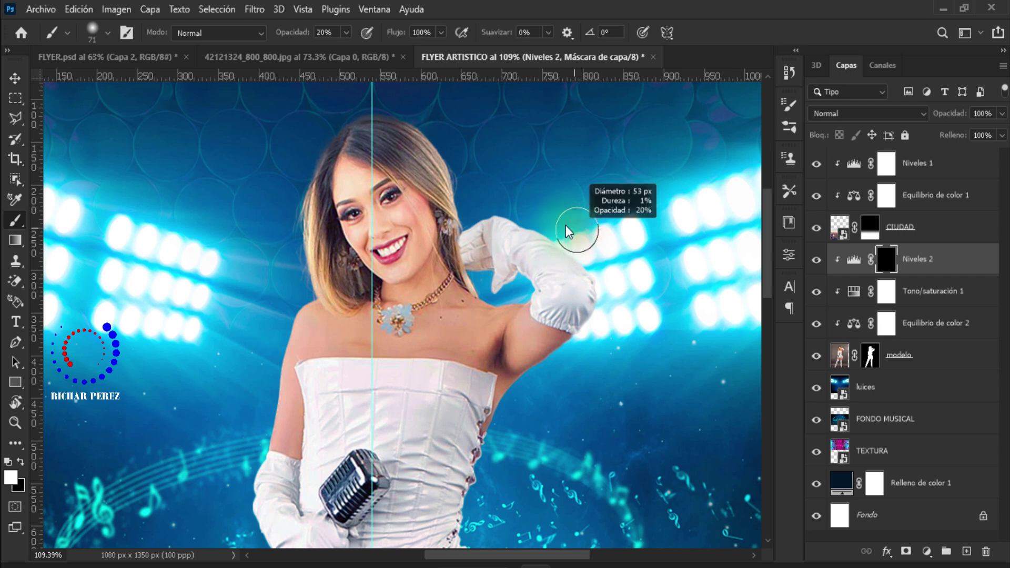
left_click_drag(567, 226, 411, 191)
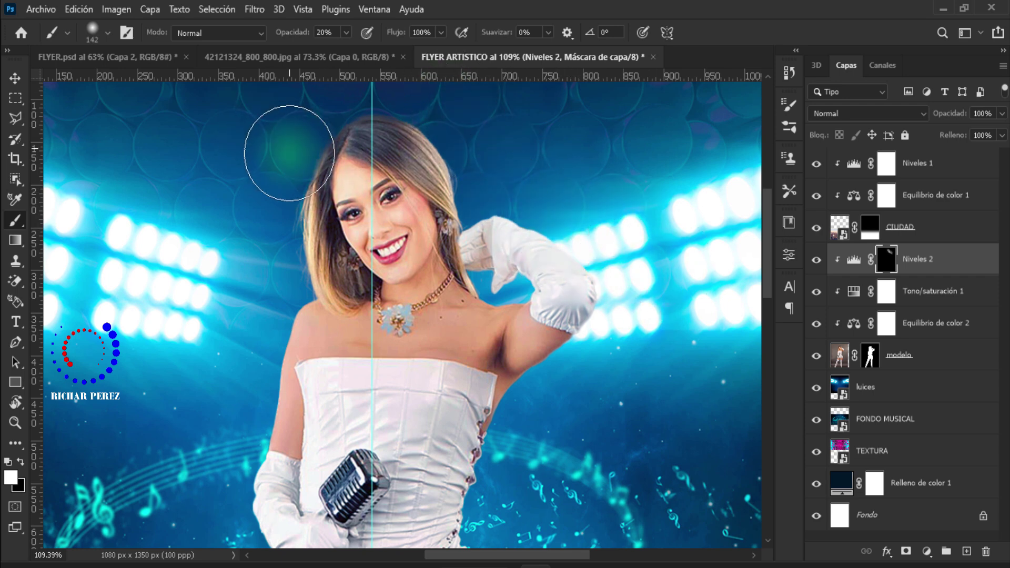
Step: Paint the Niveles 2 mask over the singer's face, skin and dress
scroll(253, 284, "down", 2)
scroll(248, 295, "down", 2)
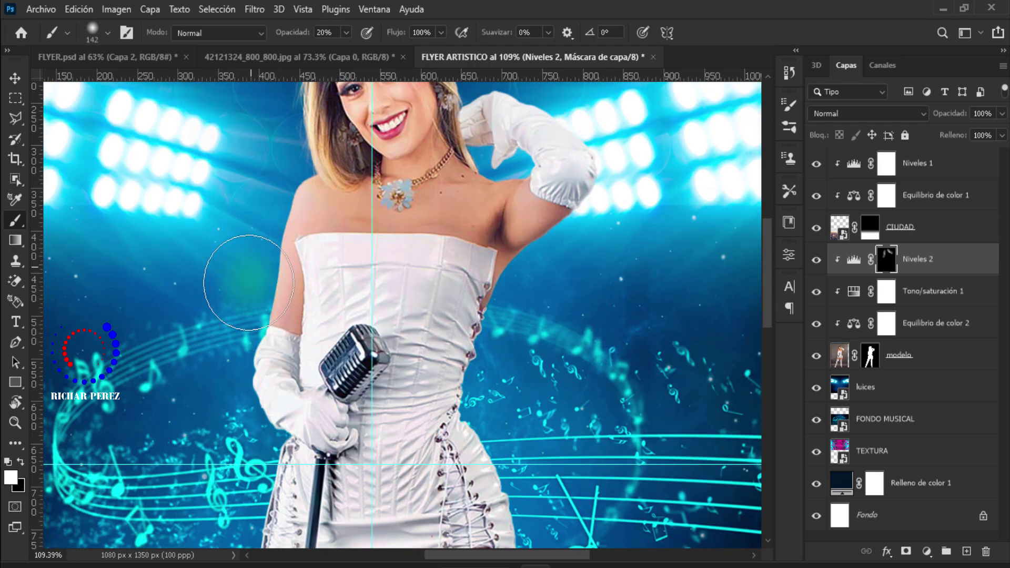
scroll(226, 337, "down", 2)
scroll(200, 463, "down", 2)
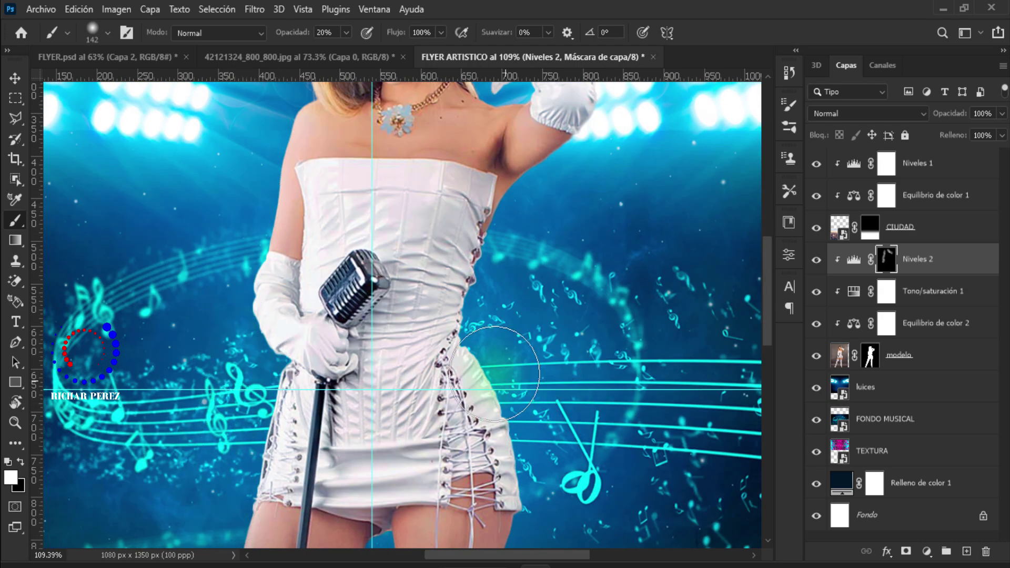
scroll(551, 225, "up", 2)
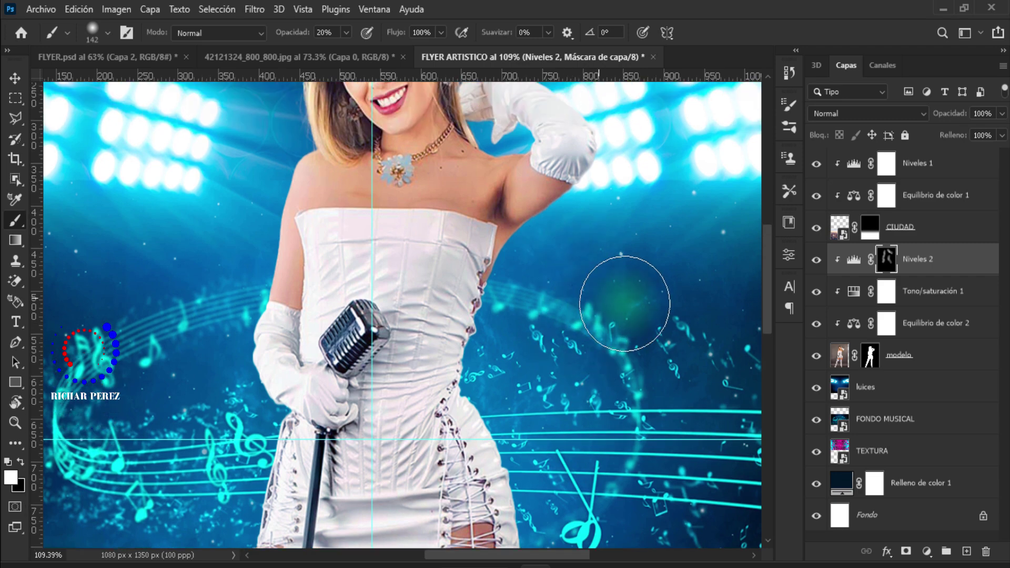
scroll(620, 258, "up", 4)
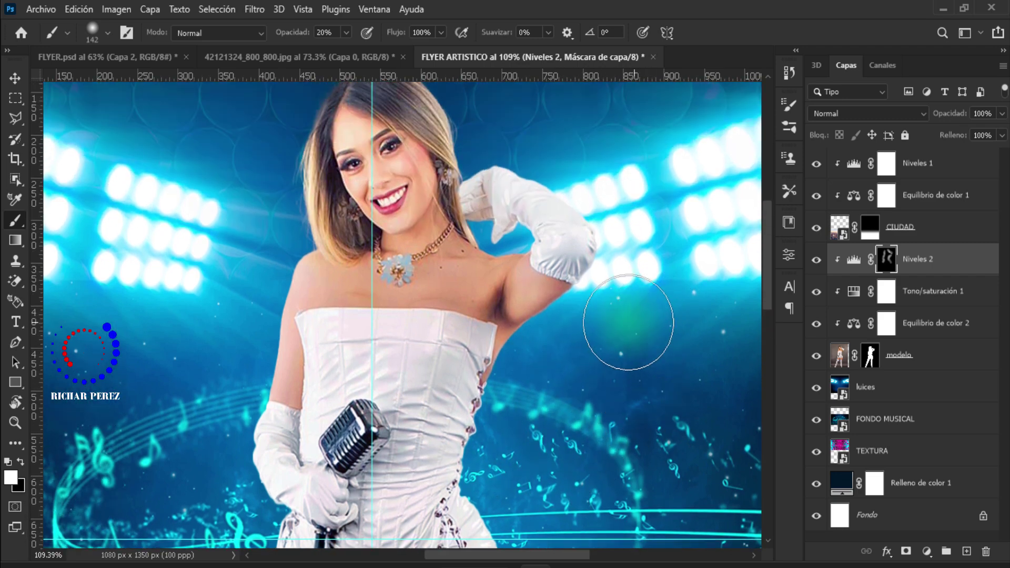
scroll(515, 243, "up", 3)
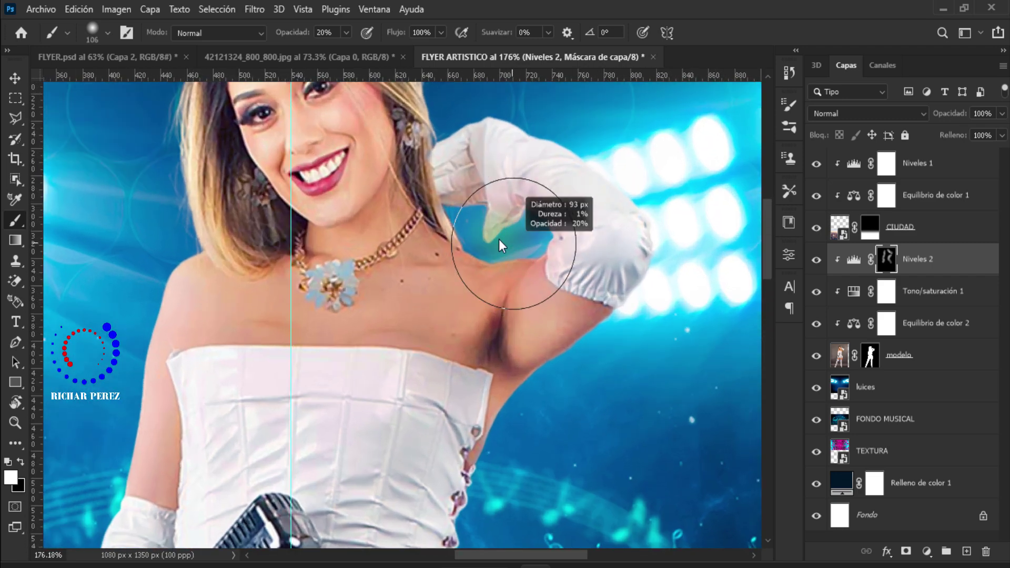
scroll(445, 128, "up", 2)
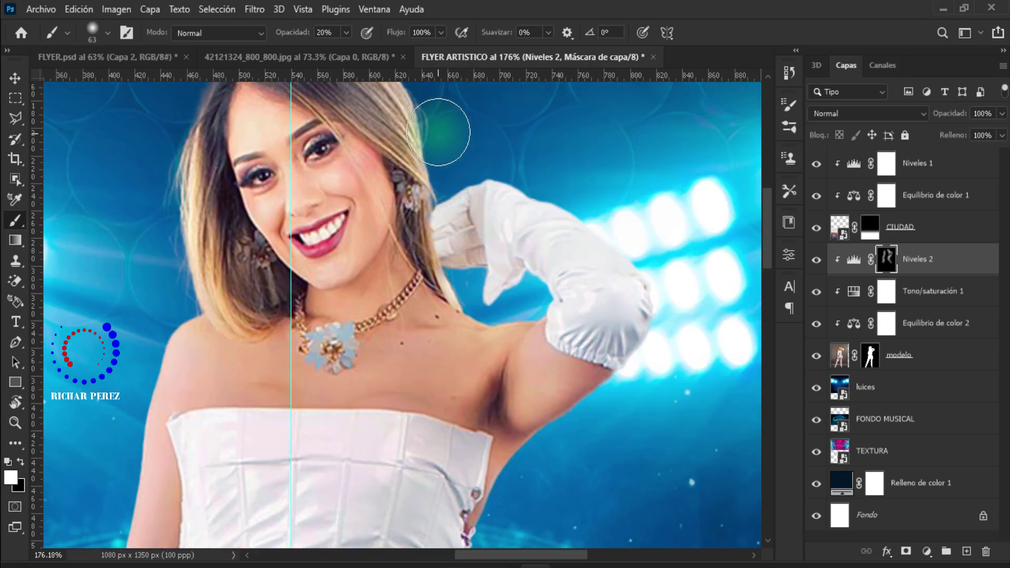
scroll(420, 389, "down", 3)
scroll(343, 432, "down", 2)
scroll(342, 431, "down", 5)
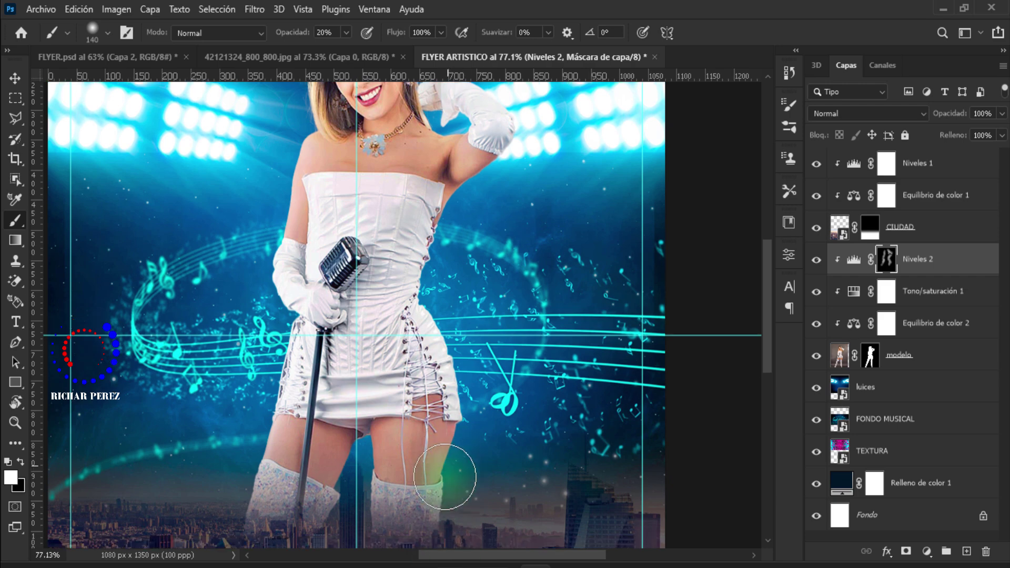
scroll(440, 474, "down", 10)
scroll(457, 473, "up", 15)
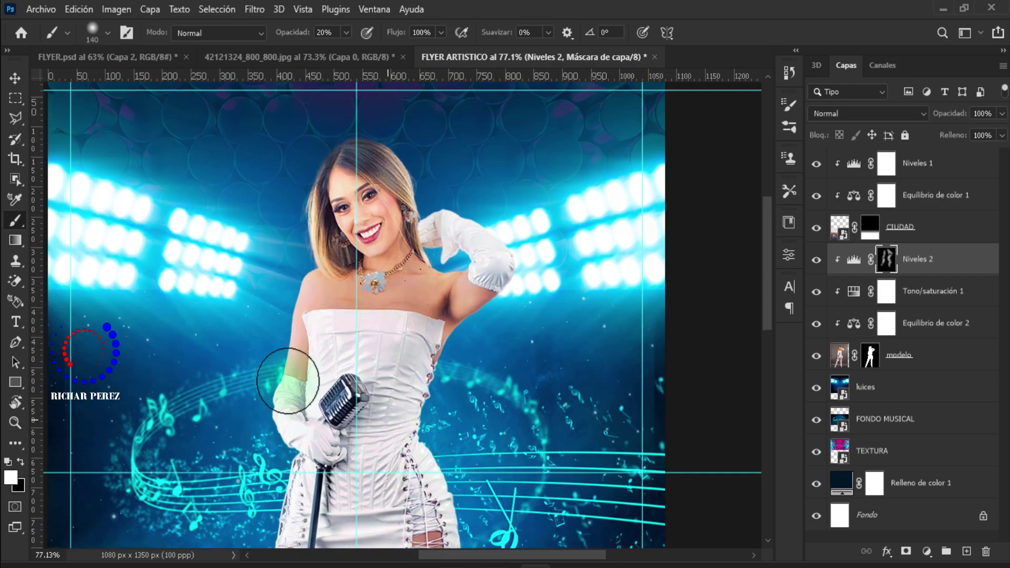
Step: Refine the neck and armpit with a smaller brush, comparing with Niveles 2 toggled off and on
left_click(817, 260)
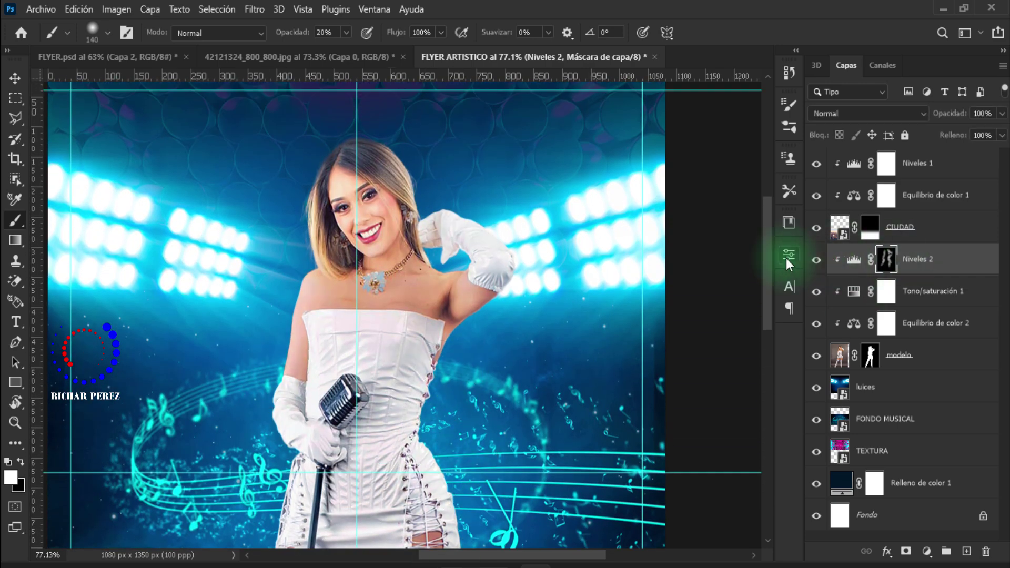
scroll(384, 216, "up", 3)
mouse_move(372, 202)
left_mouse_down()
mouse_move(328, 213)
mouse_move(377, 169)
left_mouse_up()
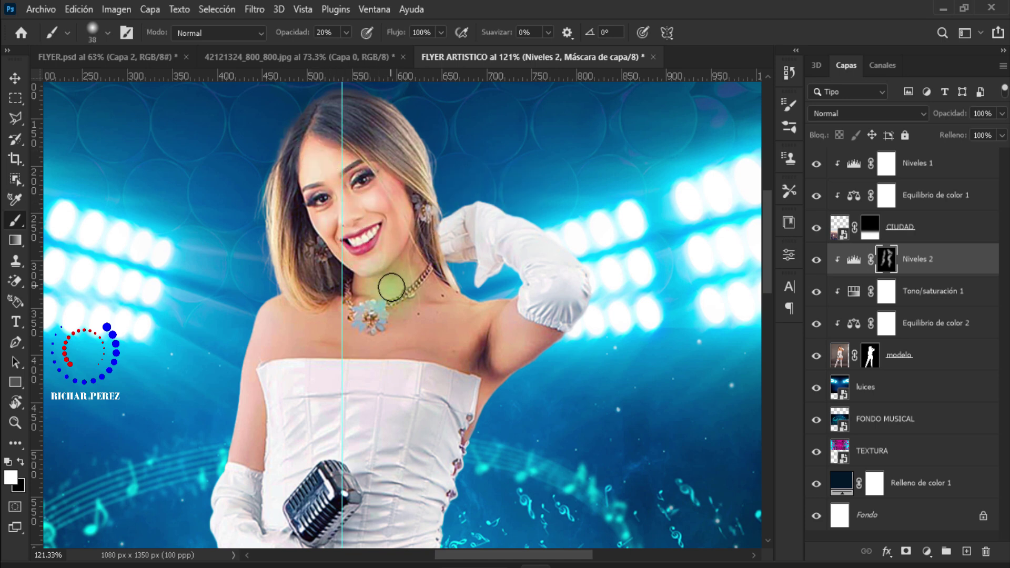
scroll(468, 321, "down", 1)
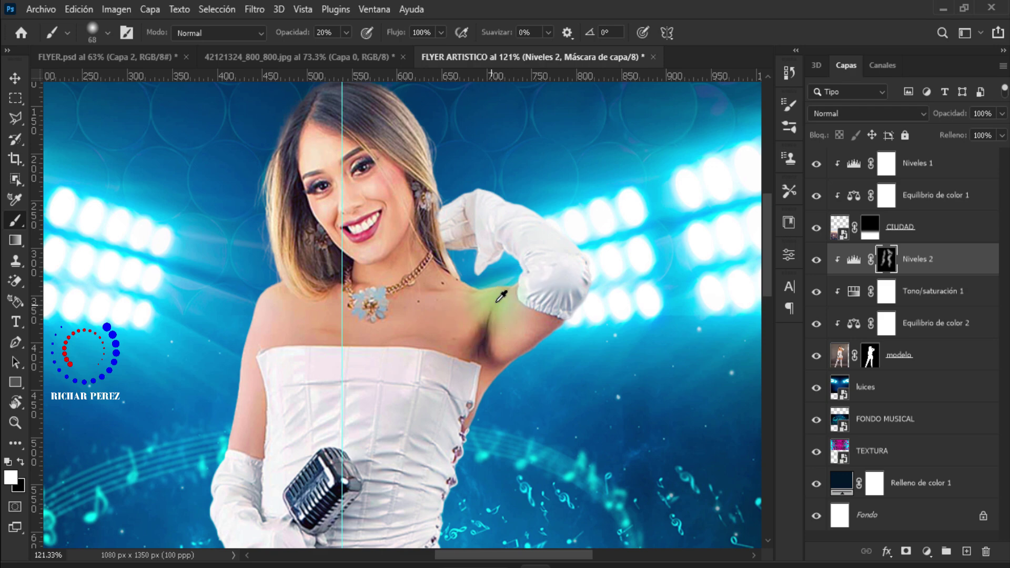
scroll(501, 297, "up", 1)
left_click_drag(509, 294, 532, 284)
scroll(480, 281, "down", 3)
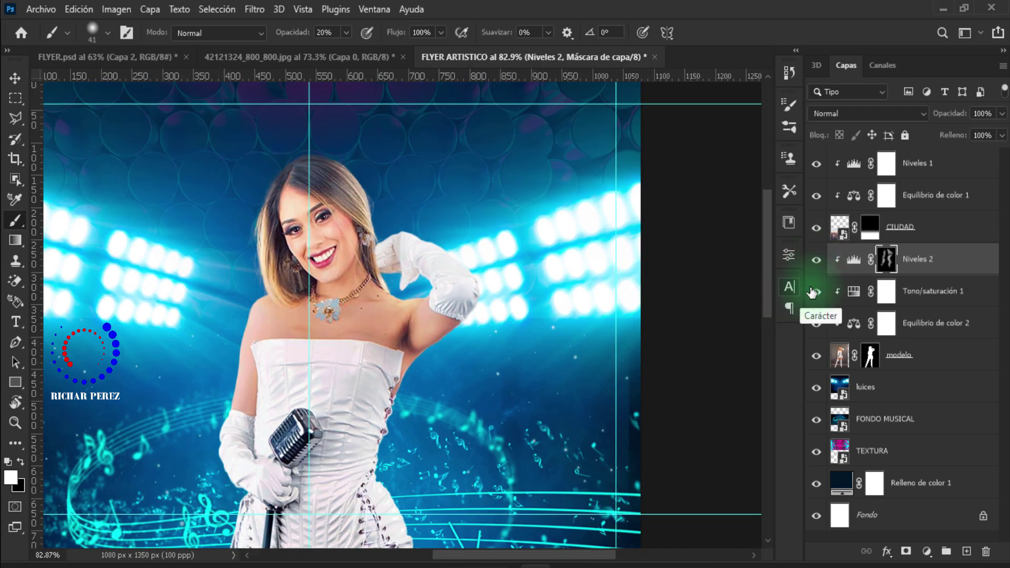
scroll(566, 350, "down", 3)
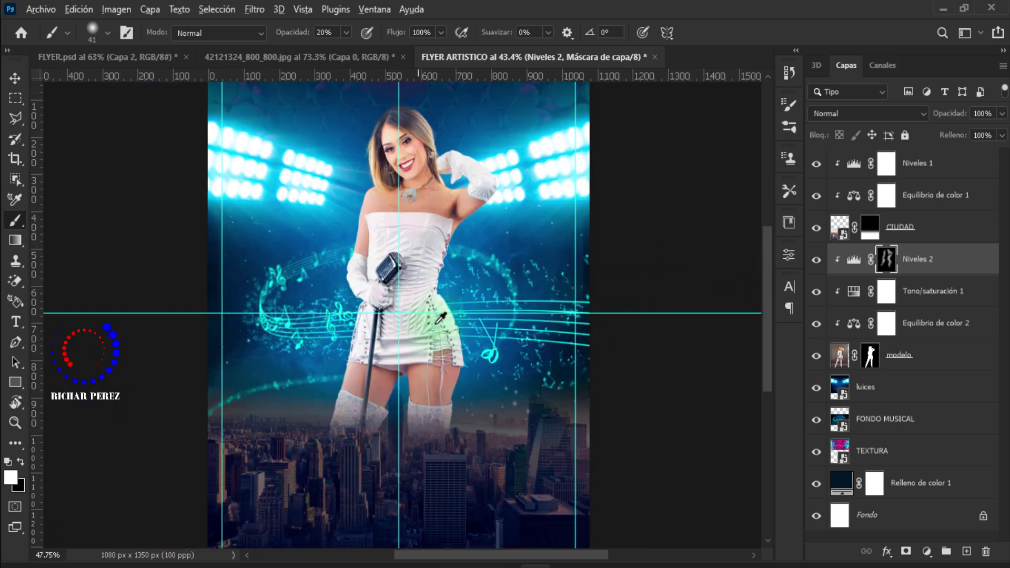
scroll(397, 294, "up", 3)
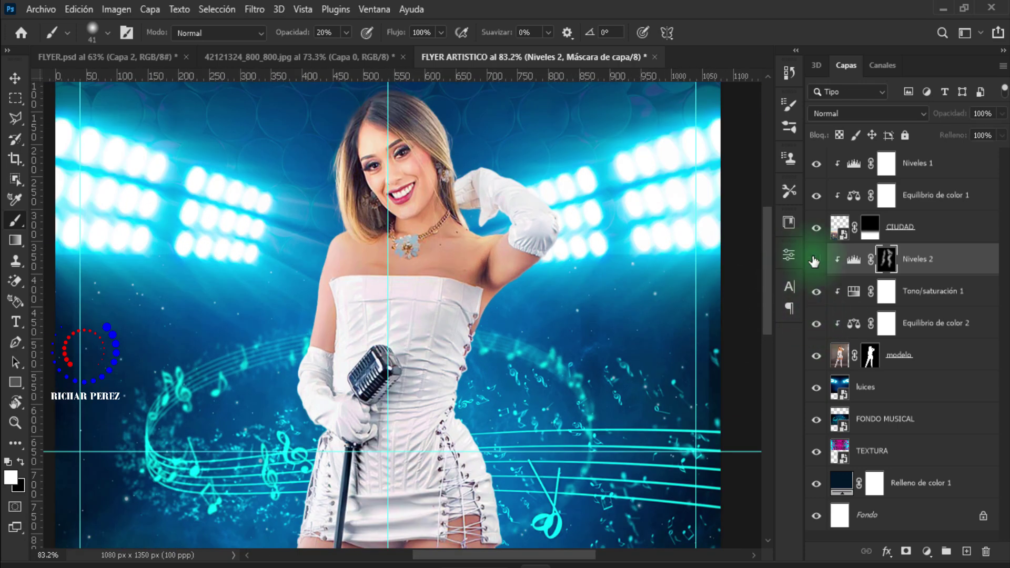
left_click(815, 261)
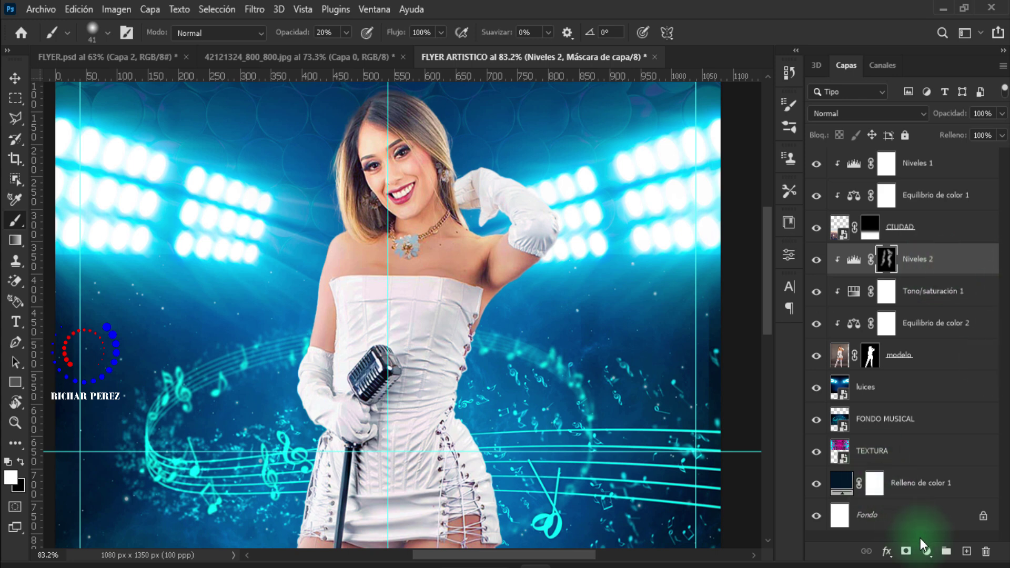
Step: Add a Tono/saturación adjustment layer clipped to the singer
left_click(927, 551)
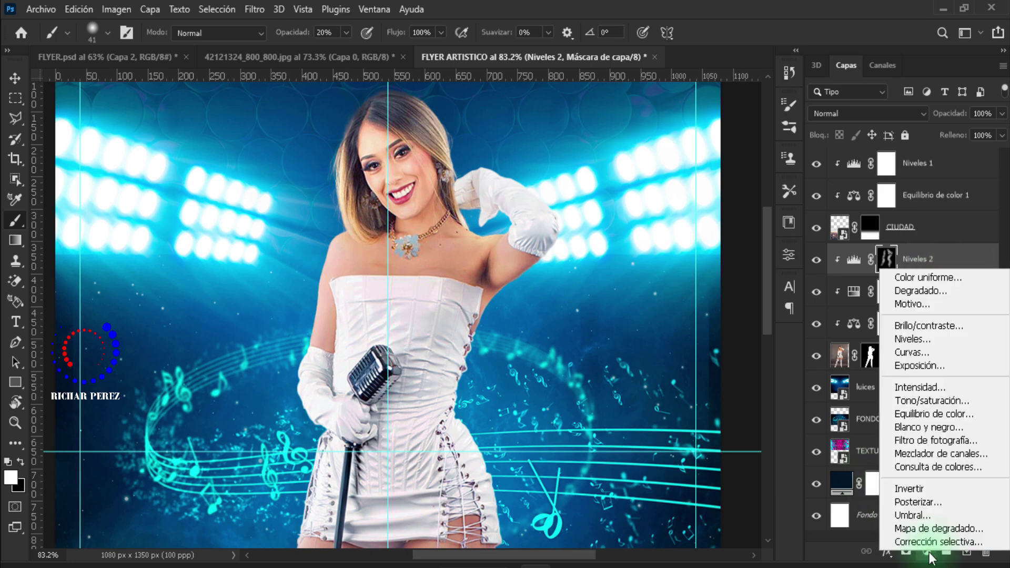
left_click(923, 402)
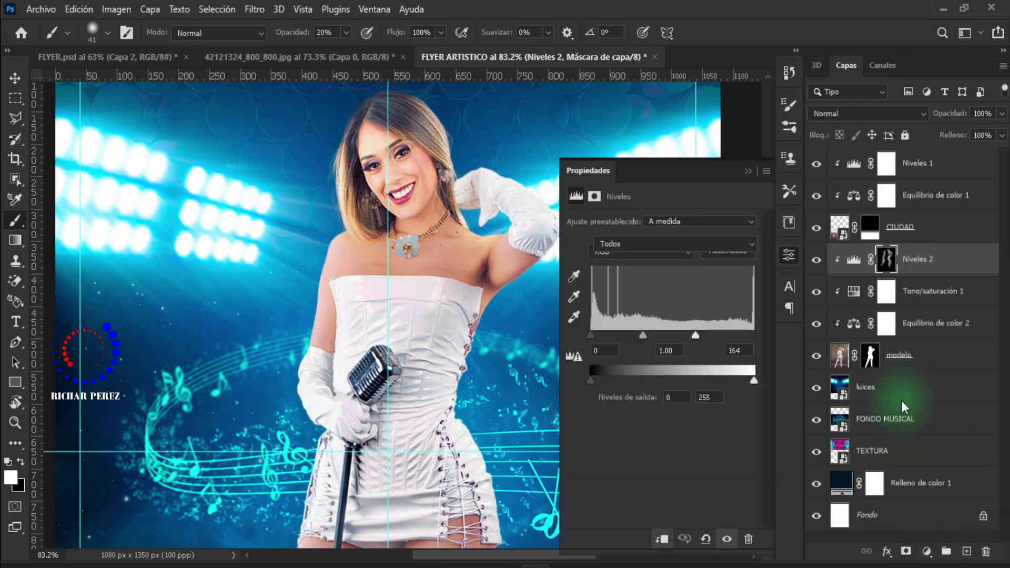
left_click(662, 540)
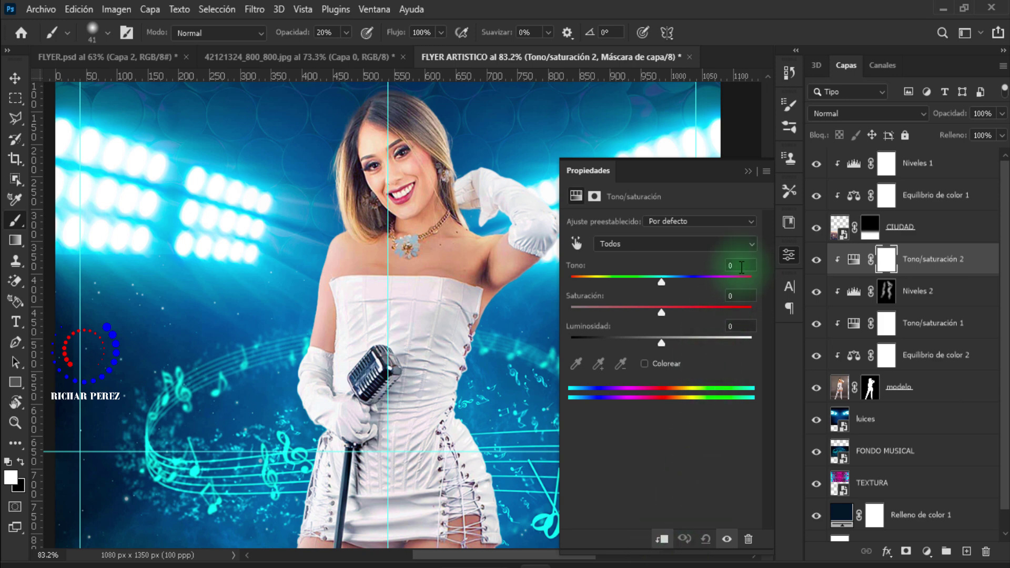
Step: Colorize the adjustment with Hue 188 and Saturation 31
left_click(646, 365)
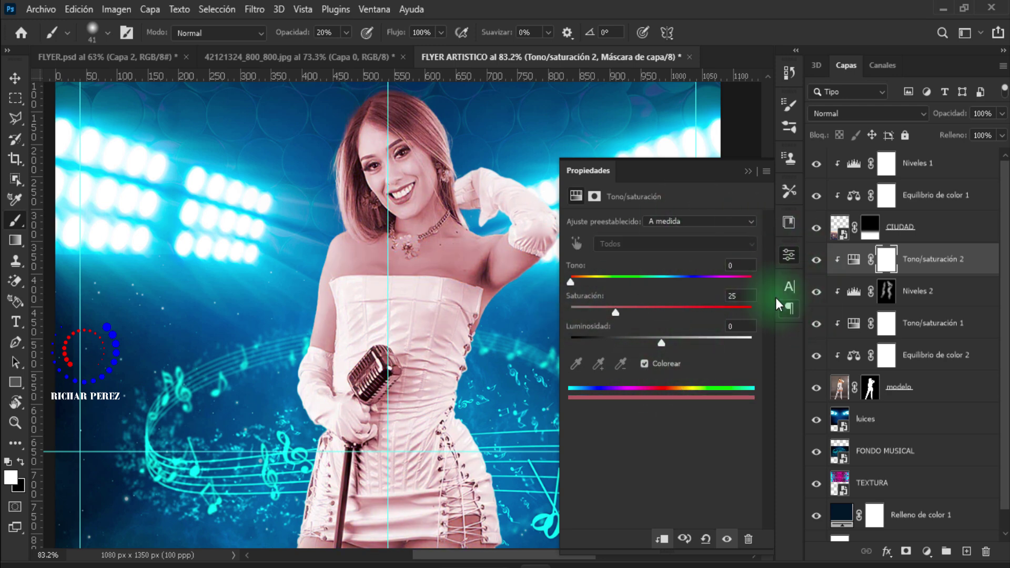
left_click(736, 268)
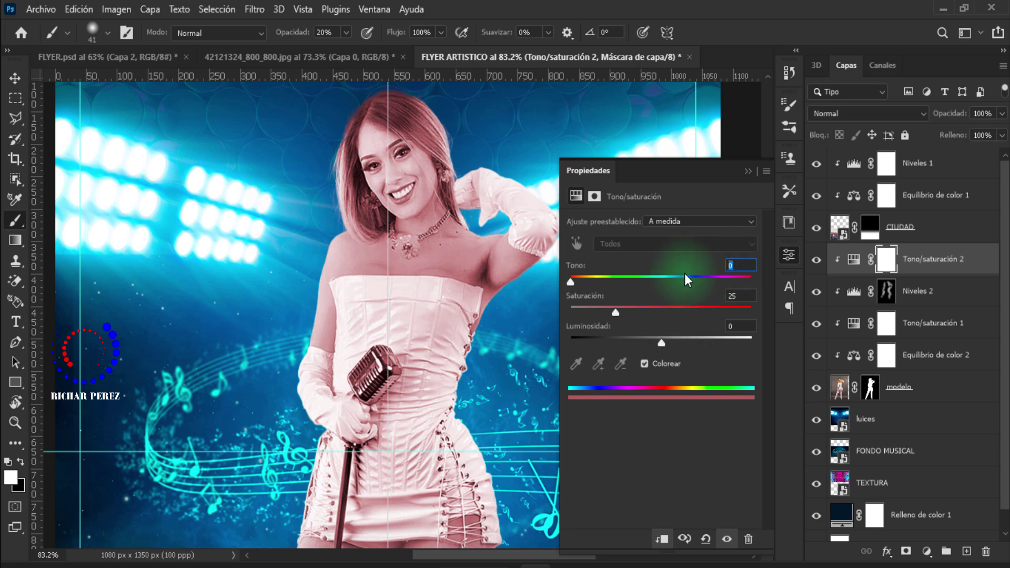
type("18")
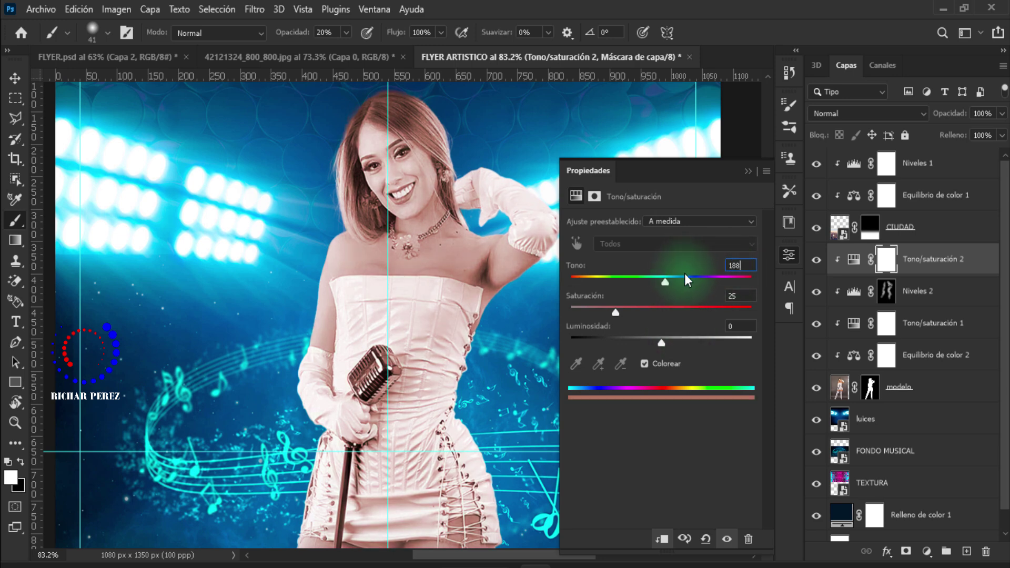
type("8")
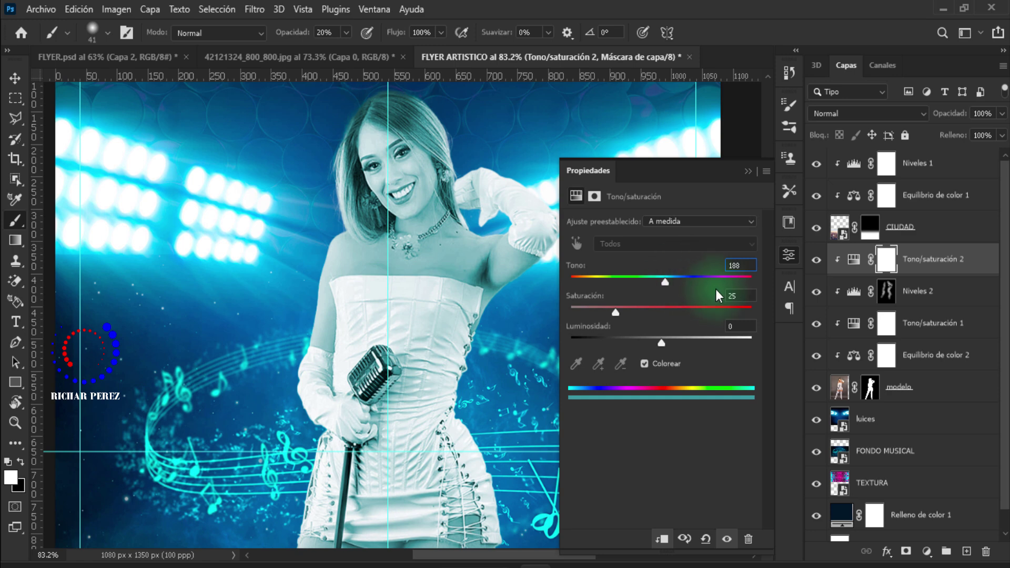
left_click(748, 301)
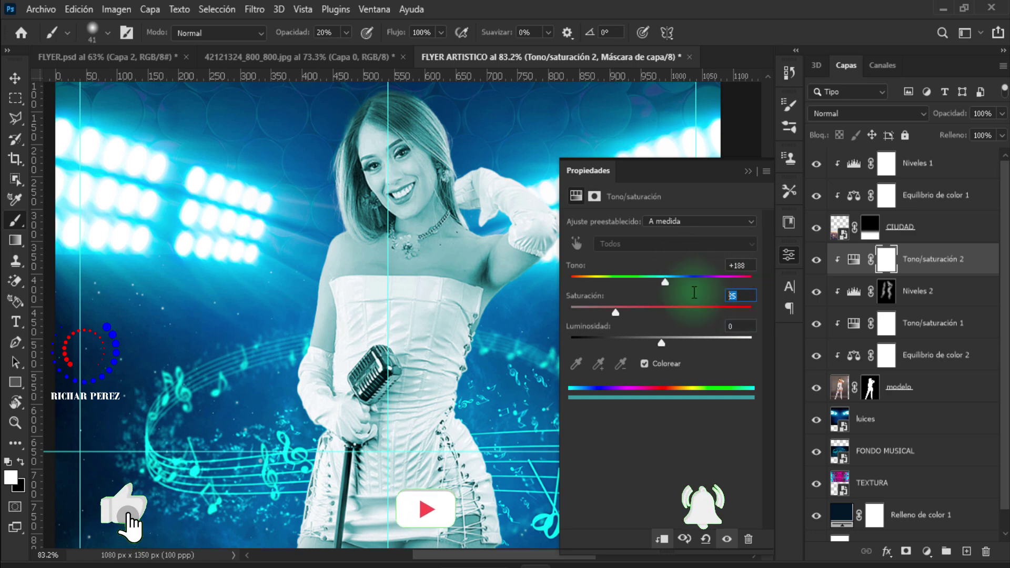
type("31")
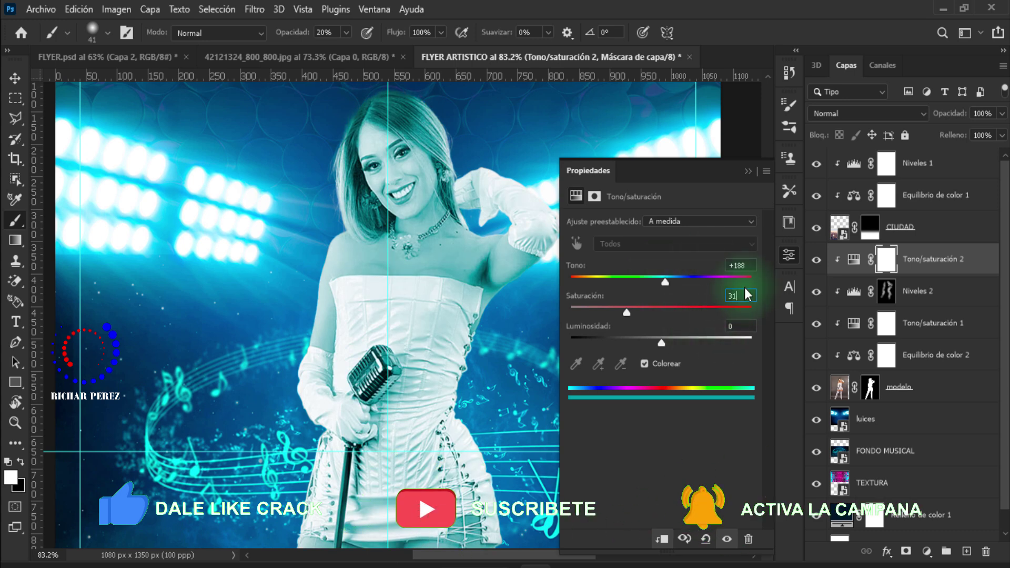
left_click(748, 174)
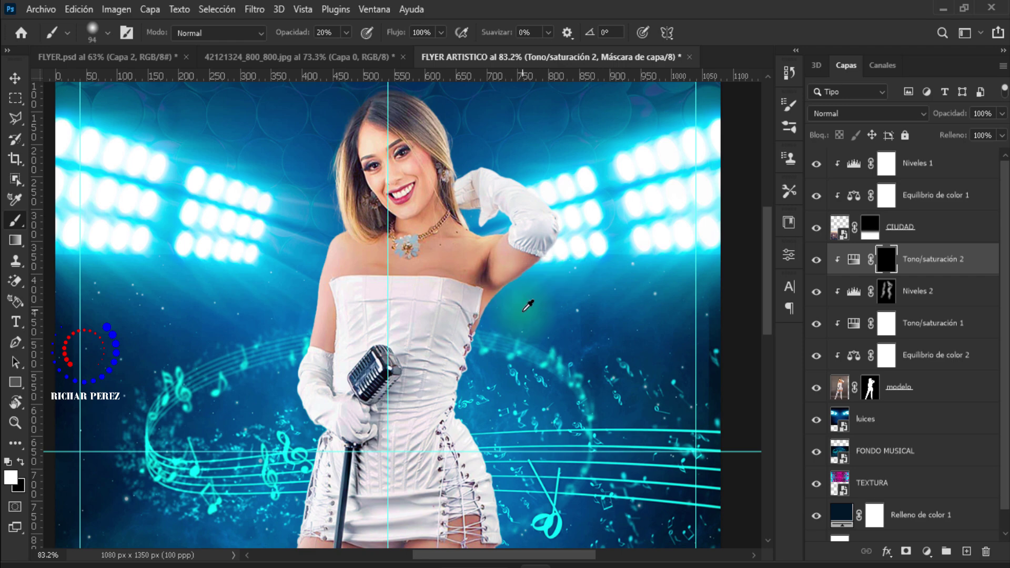
scroll(528, 305, "up", 2)
left_click_drag(528, 305, 525, 264)
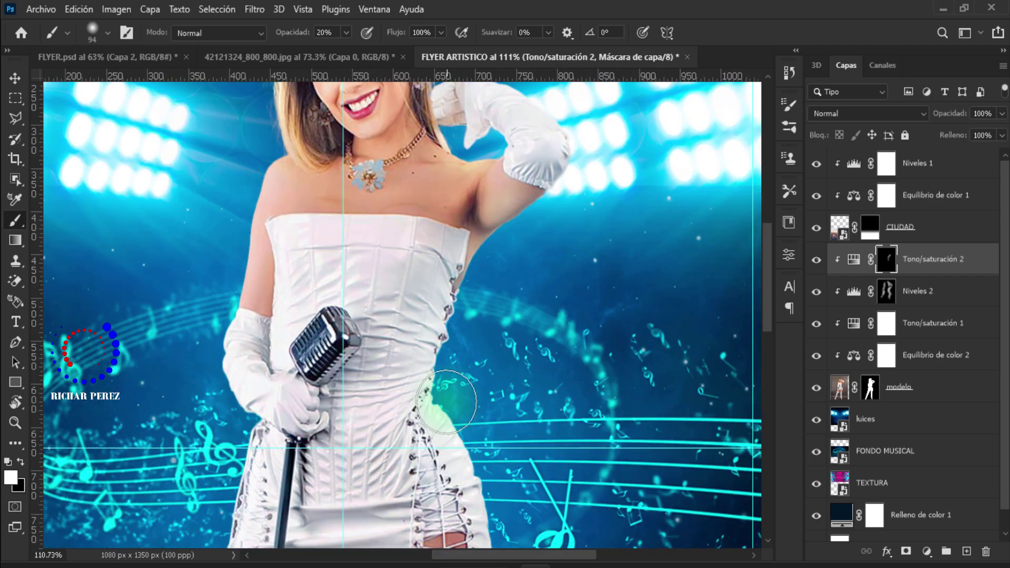
scroll(525, 278, "down", 2)
scroll(473, 363, "down", 3)
scroll(469, 458, "down", 3)
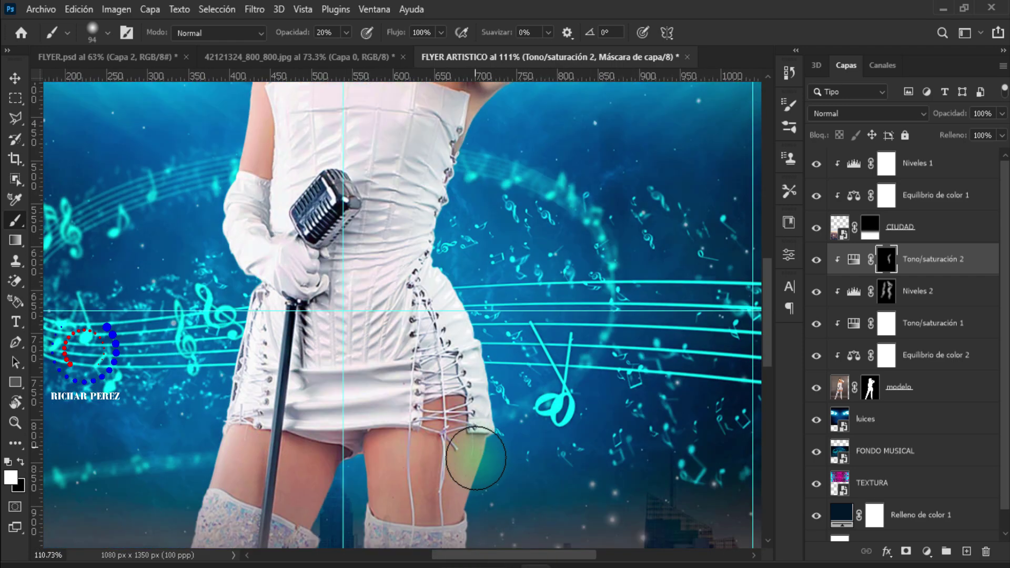
scroll(502, 371, "down", 3)
left_click_drag(214, 322, 199, 451)
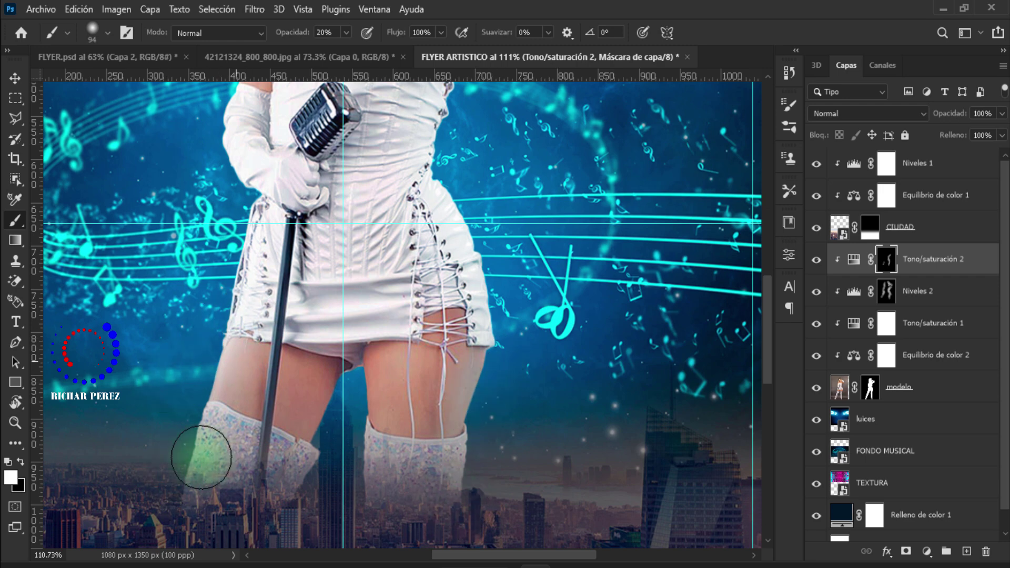
scroll(209, 367, "up", 3)
scroll(224, 226, "up", 2)
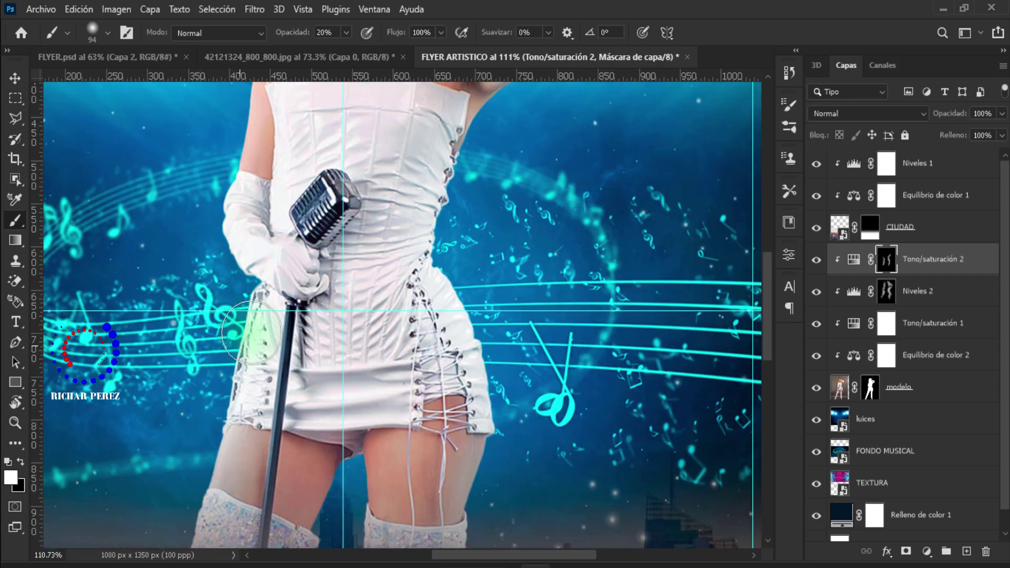
scroll(224, 221, "up", 3)
scroll(216, 316, "up", 2)
scroll(218, 342, "up", 2)
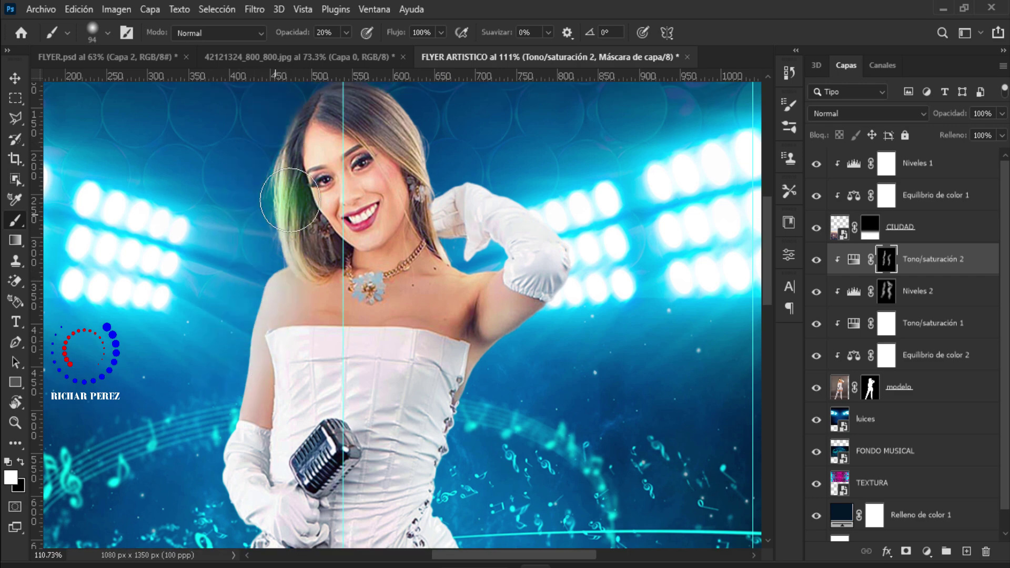
scroll(300, 200, "up", 2)
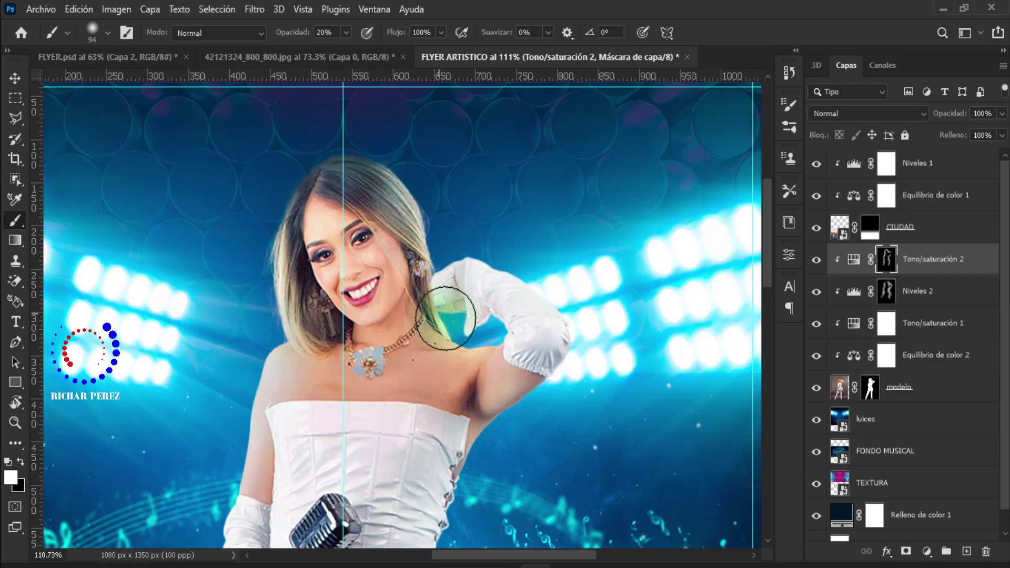
scroll(508, 429, "down", 2)
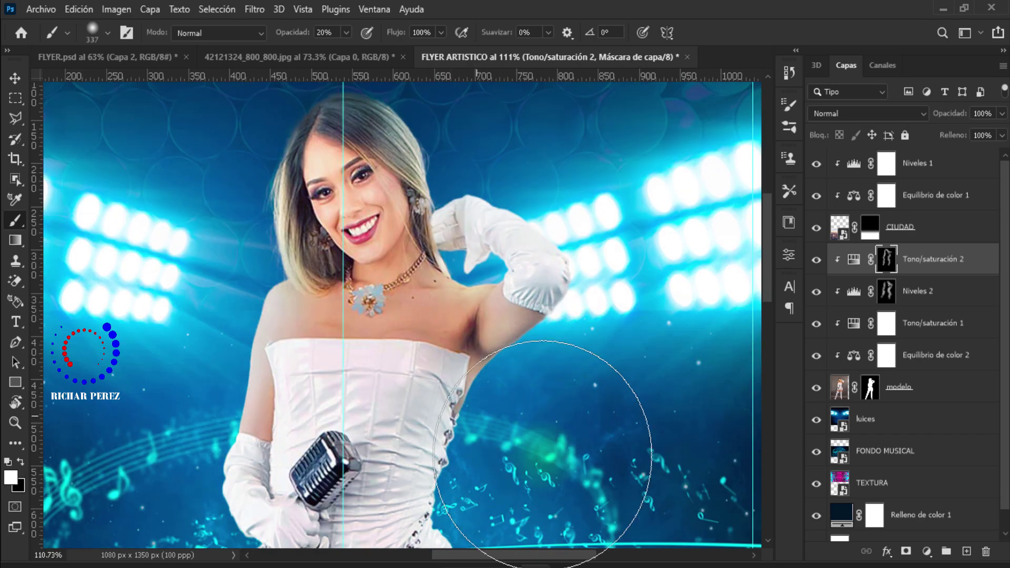
scroll(525, 434, "down", 3)
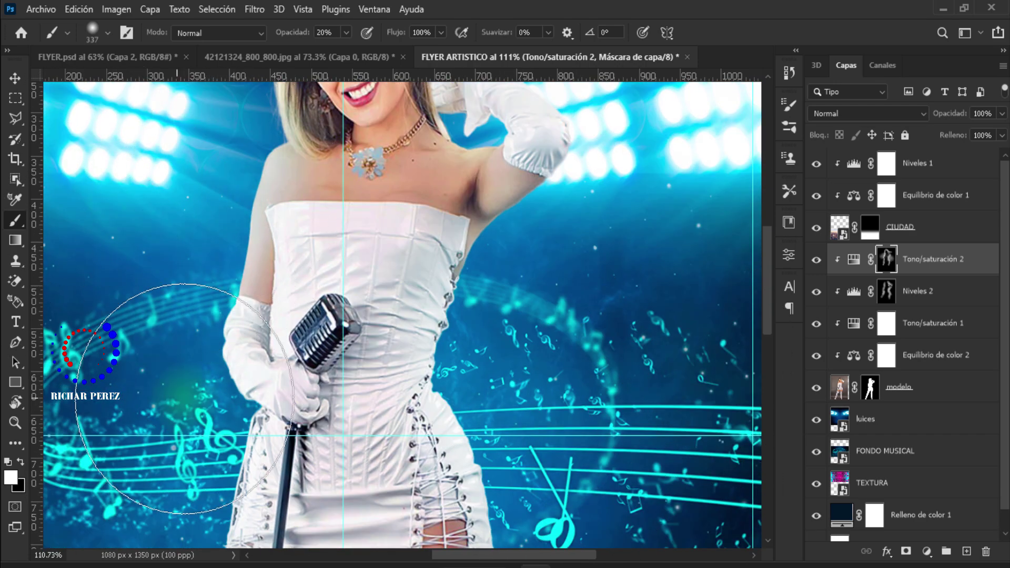
scroll(244, 375, "down", 1)
scroll(244, 374, "up", 4)
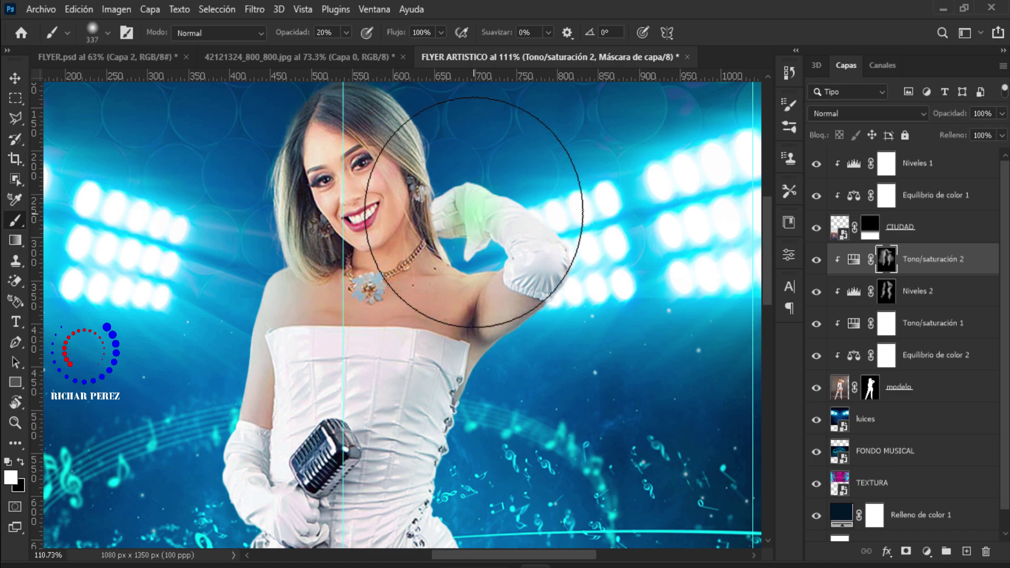
scroll(515, 354, "down", 2)
scroll(579, 342, "down", 2)
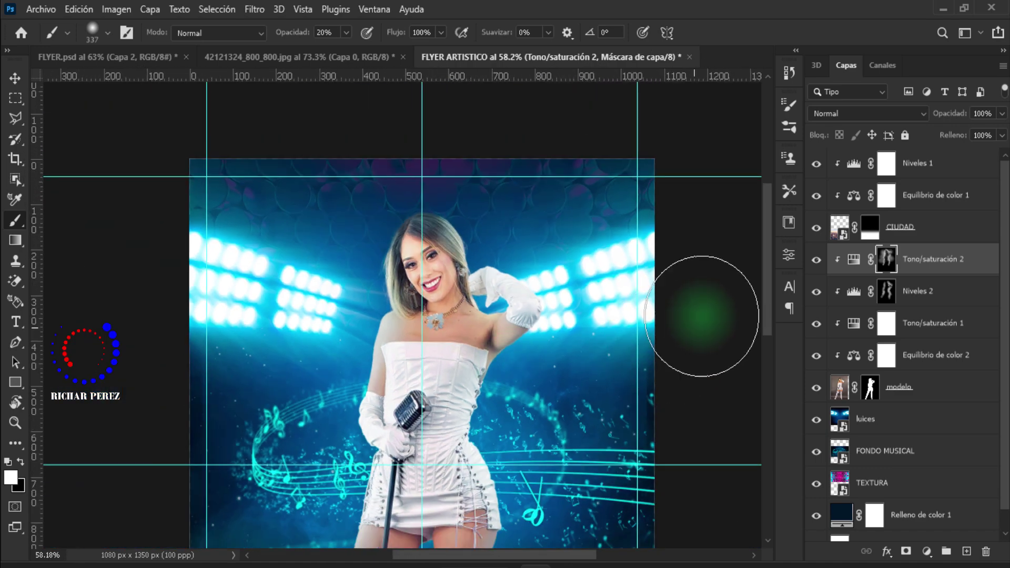
scroll(700, 305, "down", 1)
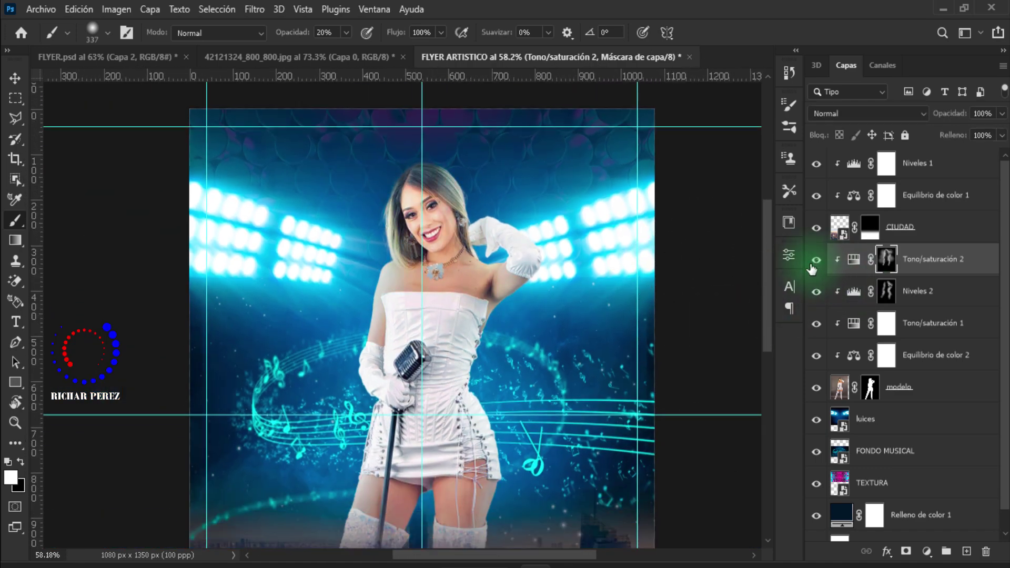
scroll(530, 358, "down", 2)
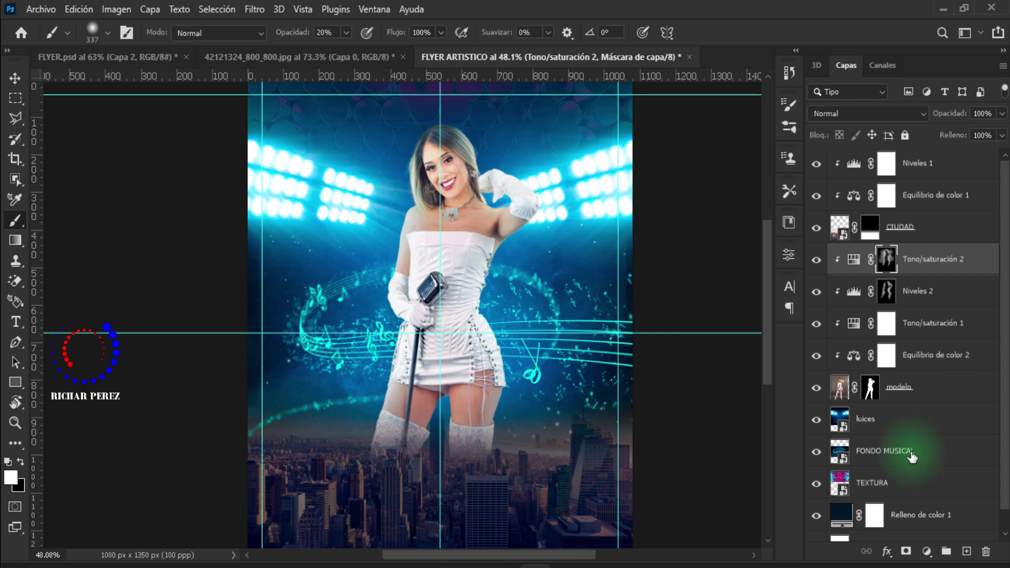
scroll(610, 463, "down", 1)
scroll(609, 463, "down", 1)
scroll(921, 394, "down", 1)
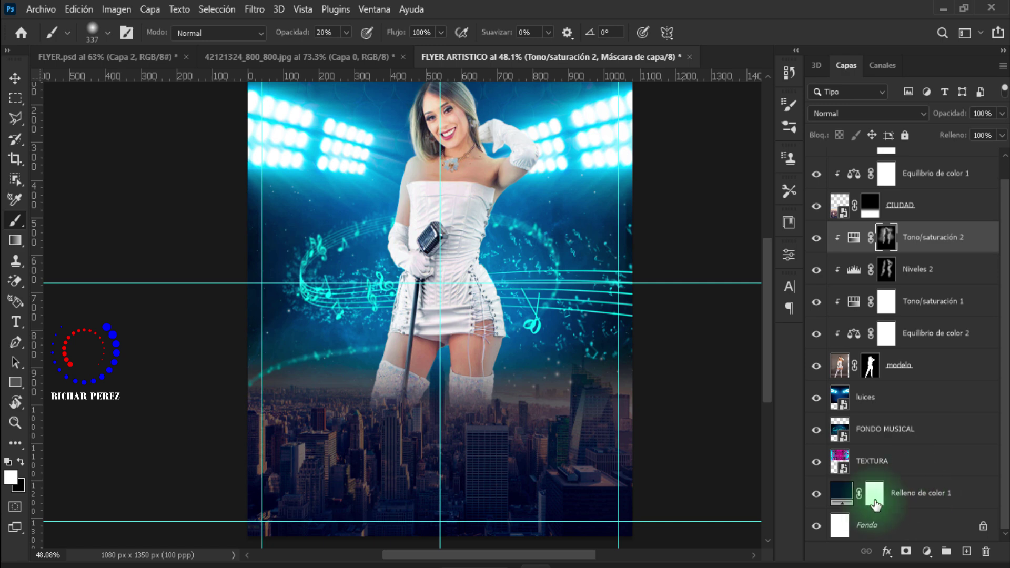
scroll(934, 290, "up", 1)
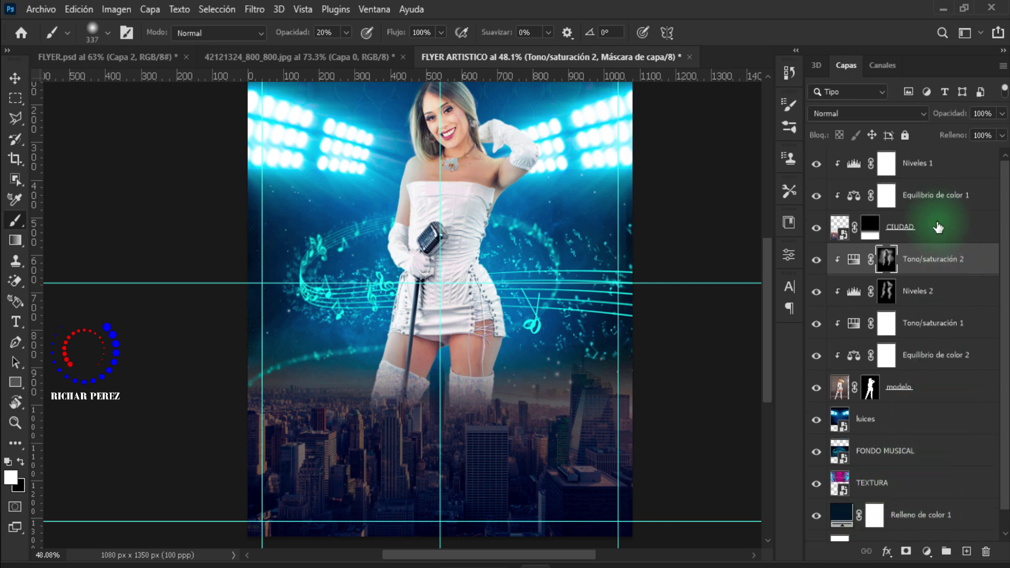
Step: Place the Hyades starfield above Niveles 1, move it down over the lower flyer, and rename it luces 2
left_click(926, 164)
left_click(40, 10)
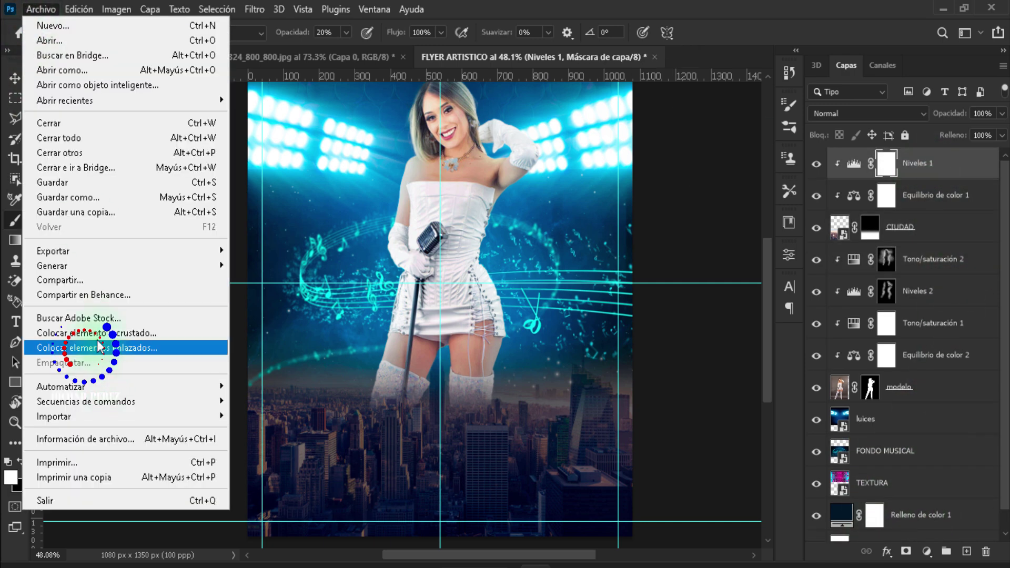
left_click(95, 334)
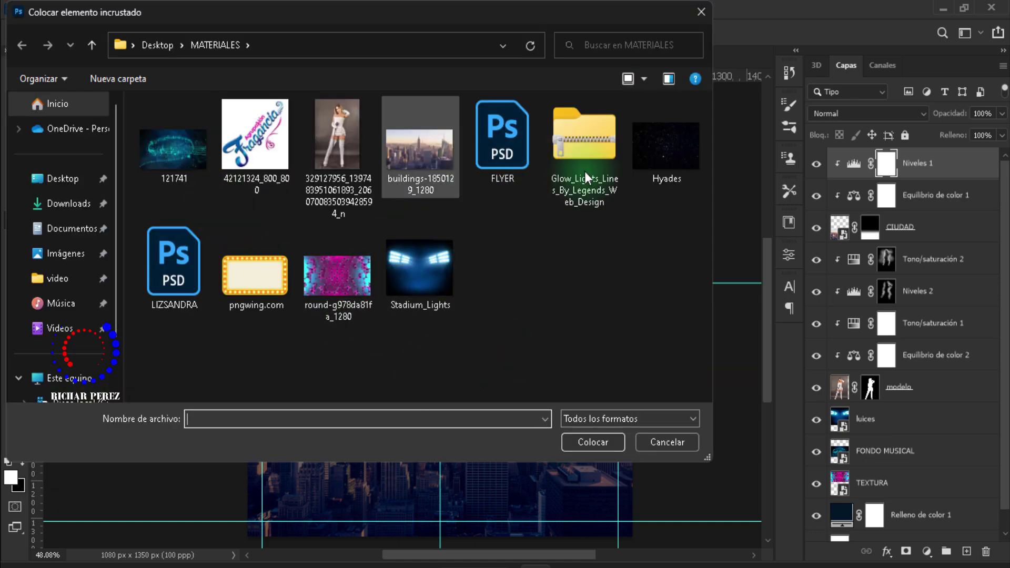
left_click(684, 168)
left_click(605, 434)
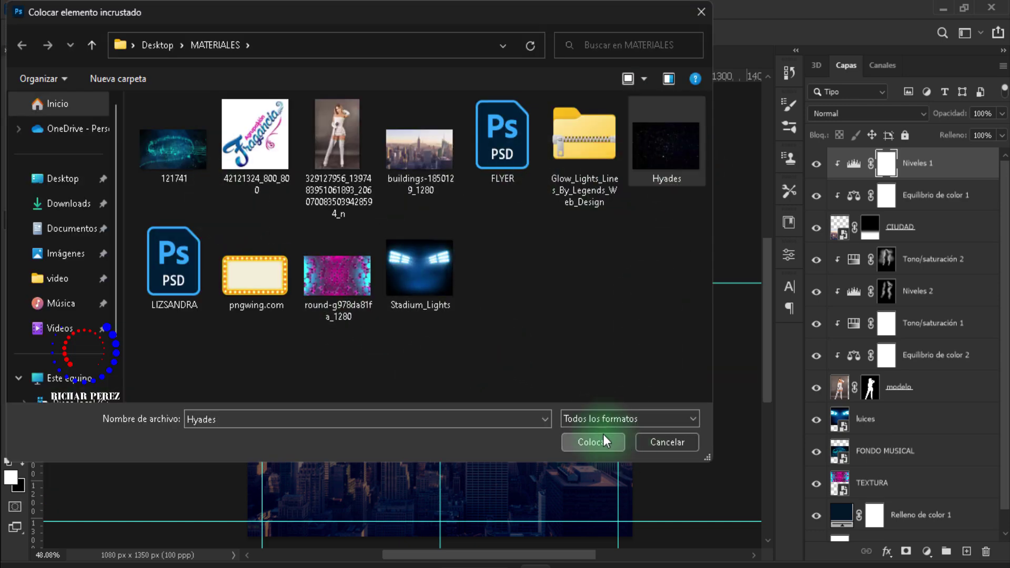
left_click_drag(552, 343, 556, 436)
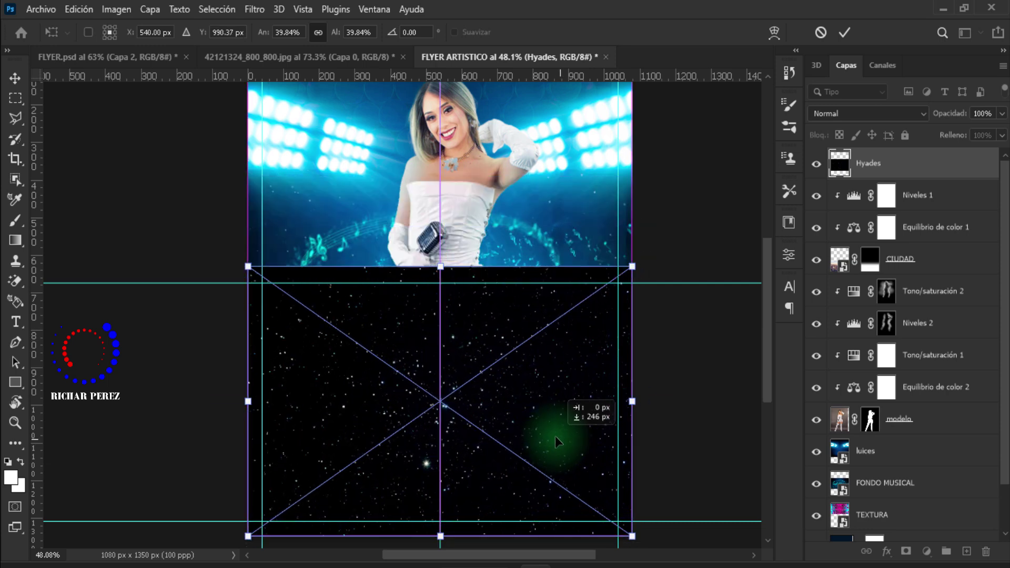
scroll(555, 436, "down", 2)
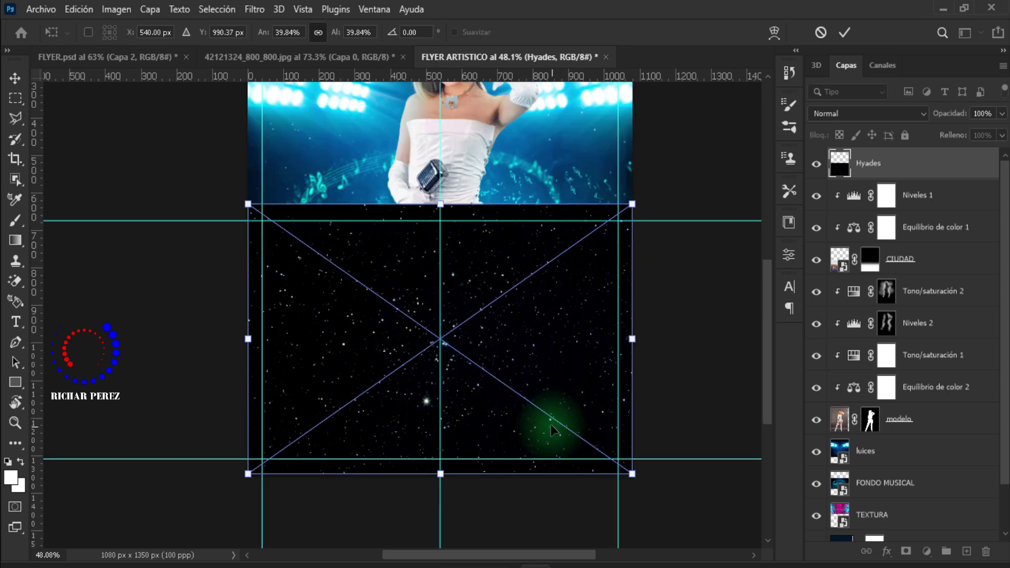
key("Return")
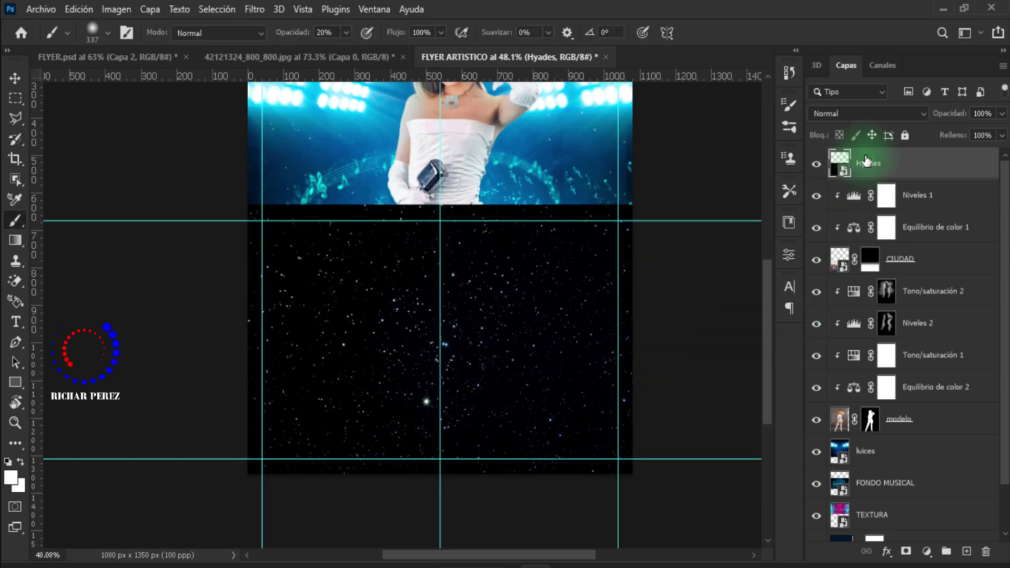
double_click(870, 164)
type("luces 2")
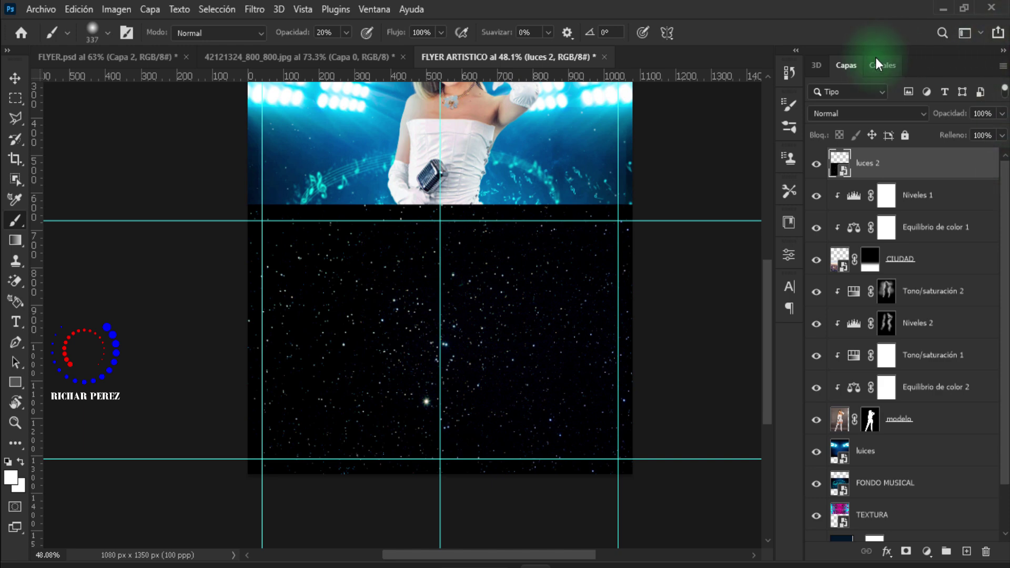
Step: Blend the luces 2 layer in Trama mode at 86% opacity, then fit the flyer on screen
left_click(846, 111)
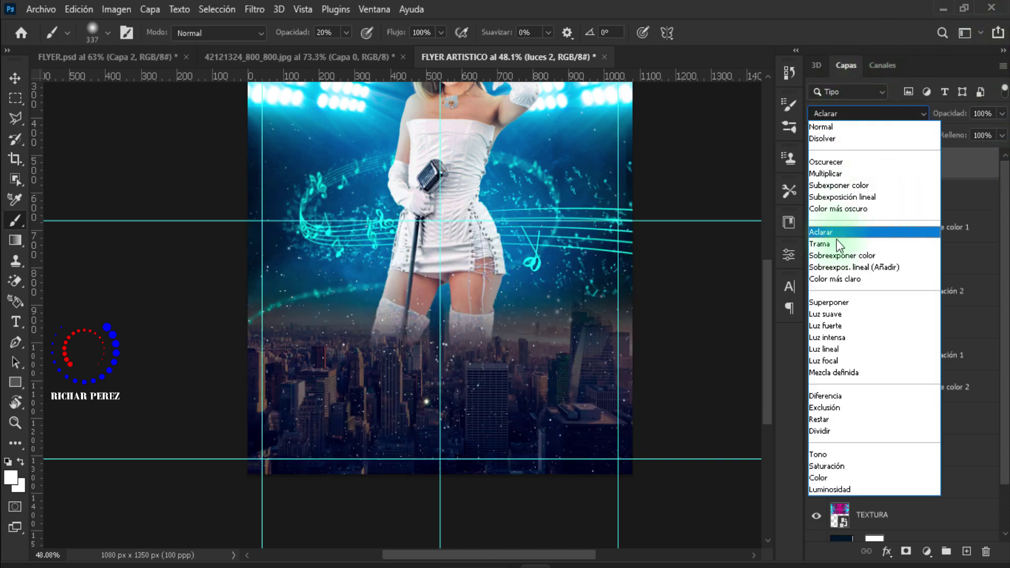
left_click(839, 244)
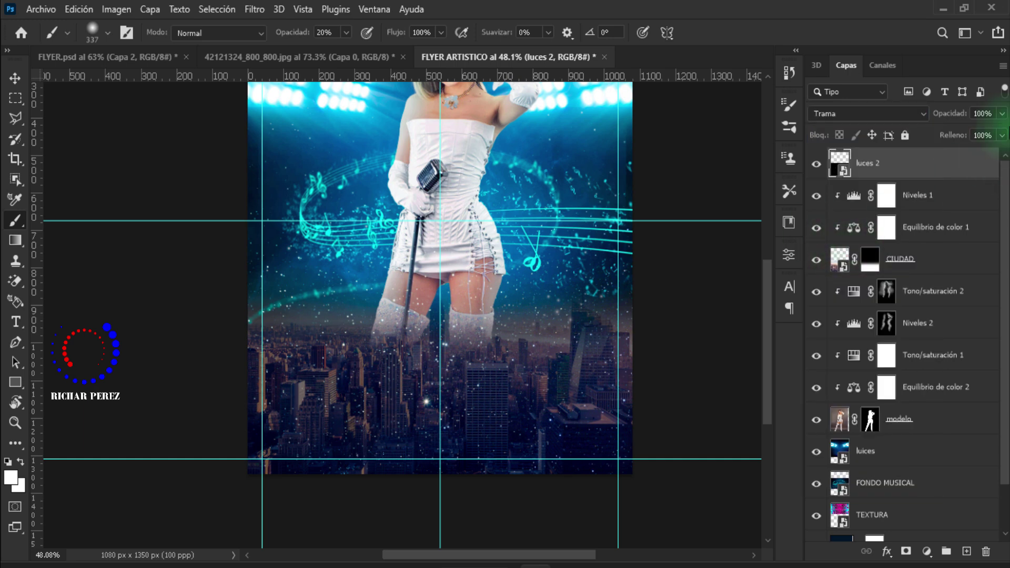
left_click(1002, 113)
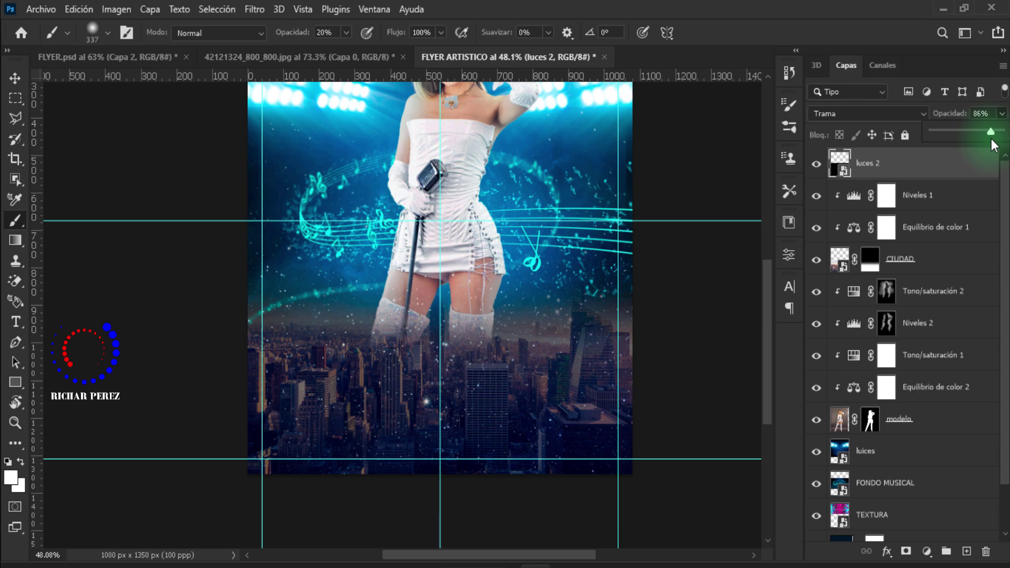
left_click(816, 164)
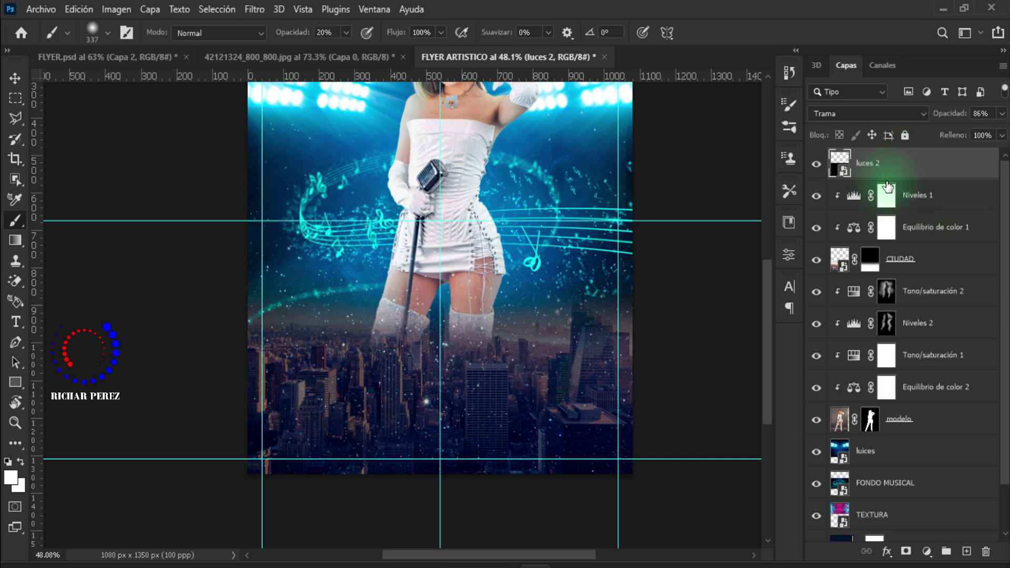
key("ctrl+0")
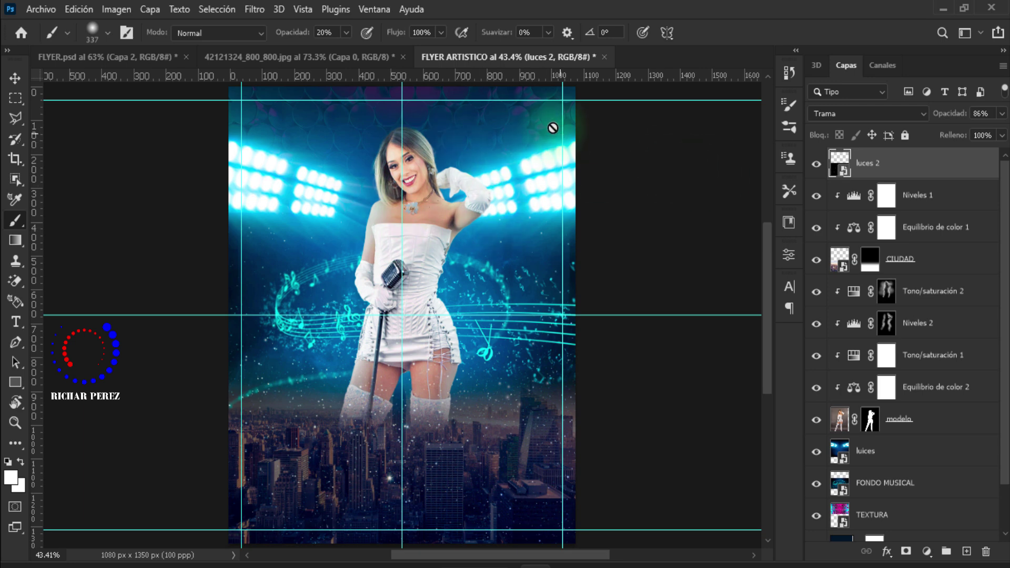
Step: Drag the logo's Capa 0 into the FLYER ARTISTICO document and rotate it about 39° into place
left_click(306, 58)
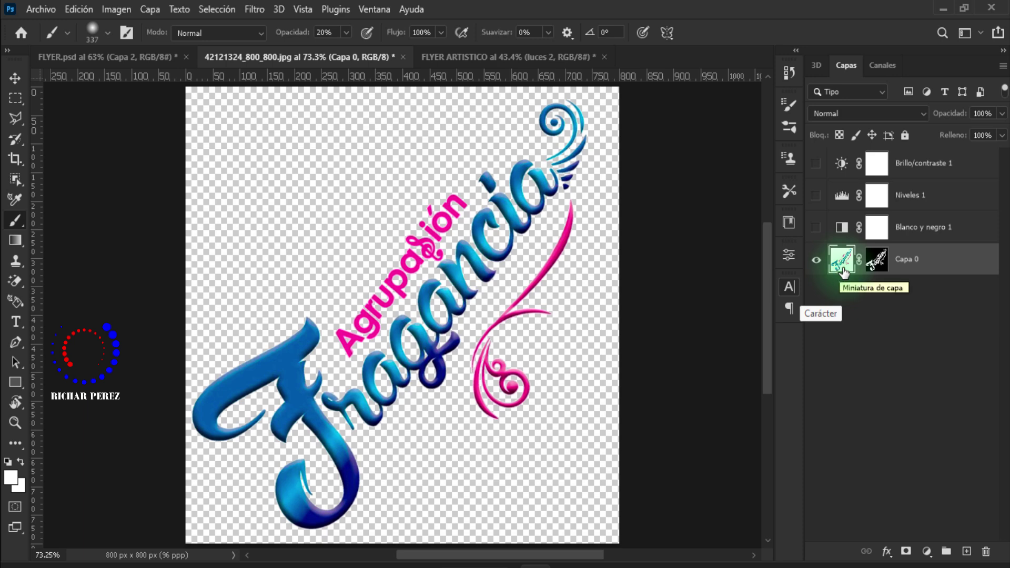
left_click_drag(841, 263, 405, 134)
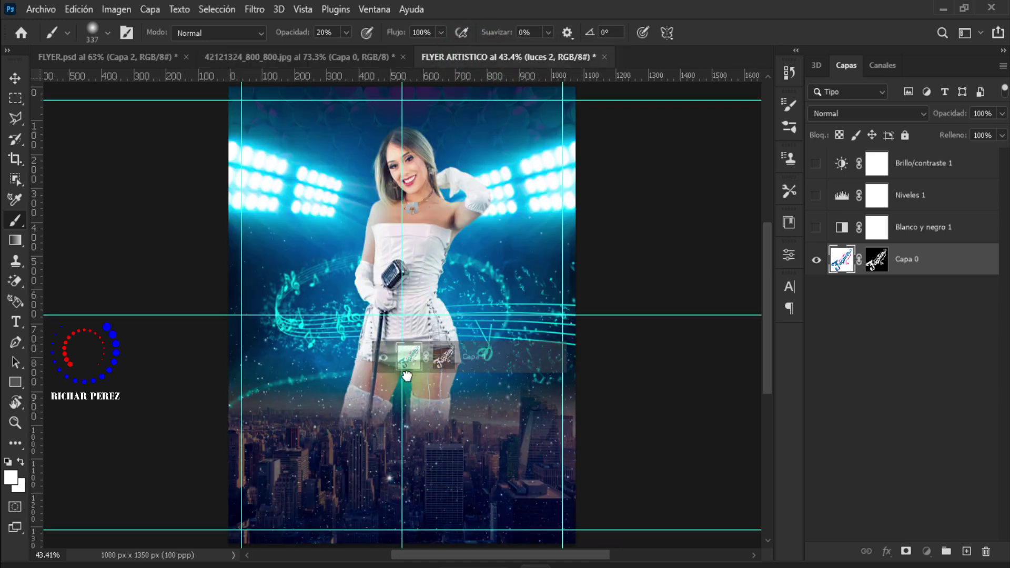
left_click_drag(405, 134, 473, 380)
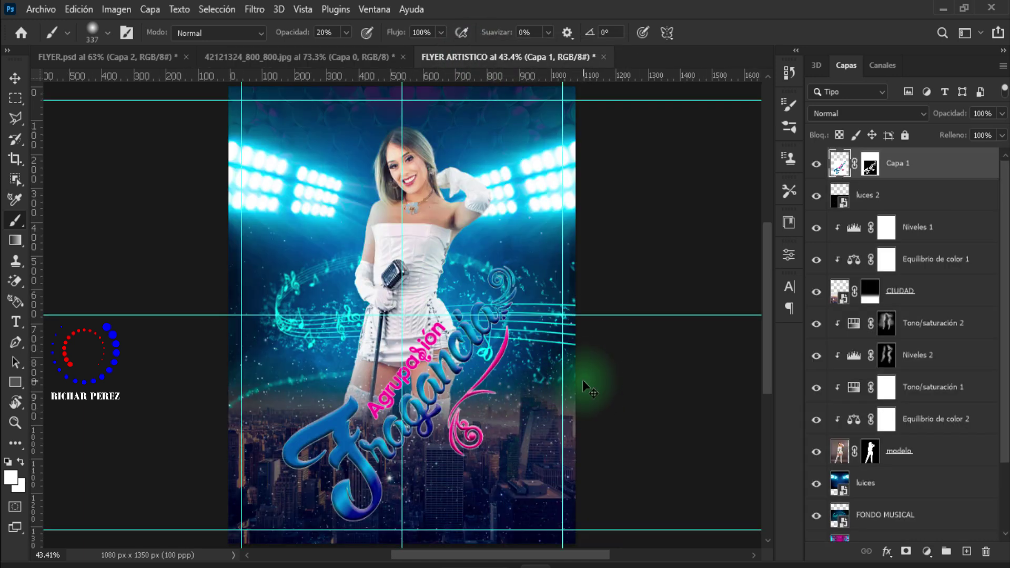
key("ctrl+t")
left_click_drag(579, 382, 548, 489)
left_click_drag(473, 401, 466, 382)
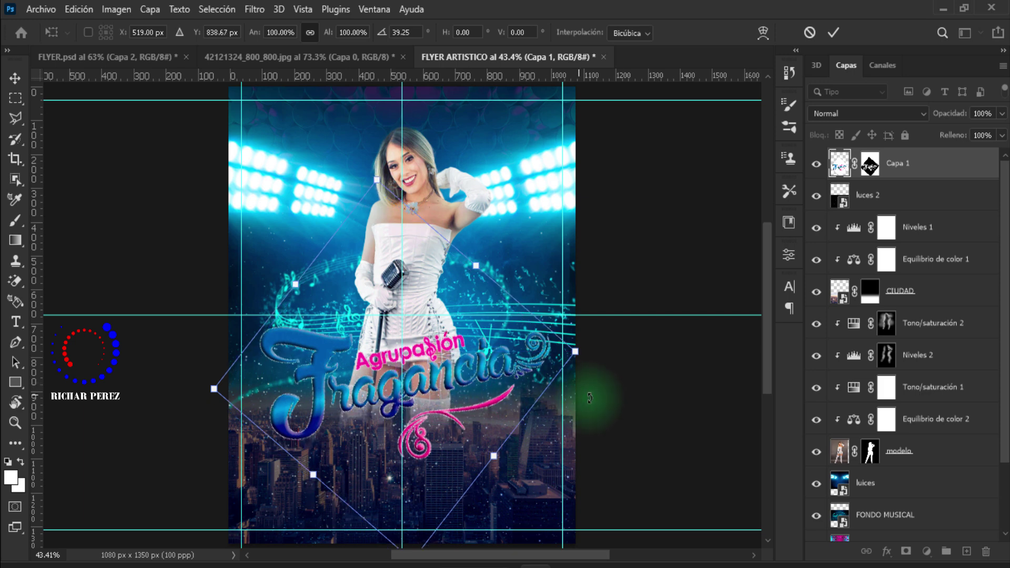
Step: Commit the logo transform and paint black on its mask to hide the glow below the lettering
key("Return")
key("b")
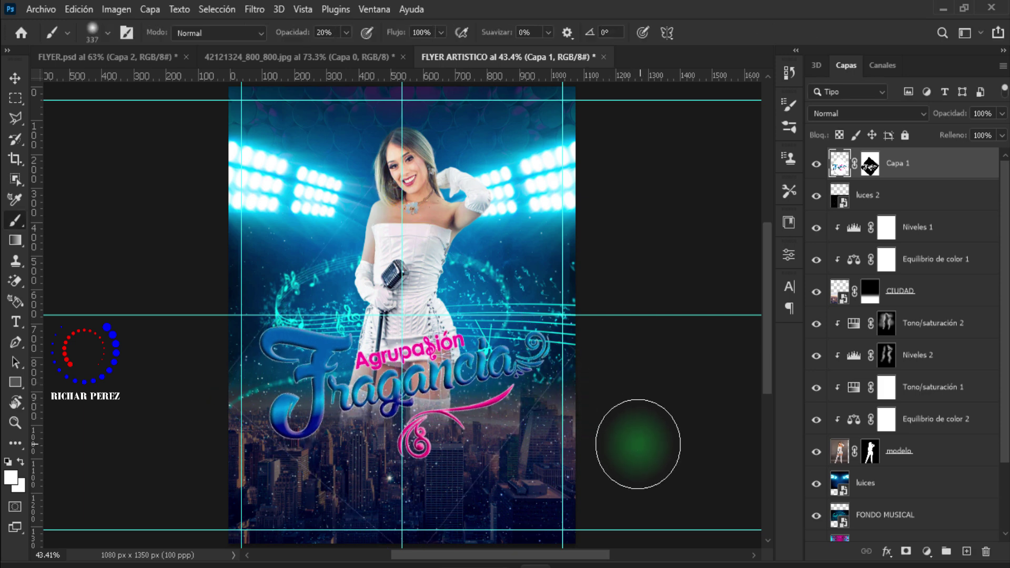
scroll(484, 467, "up", 1, "alt")
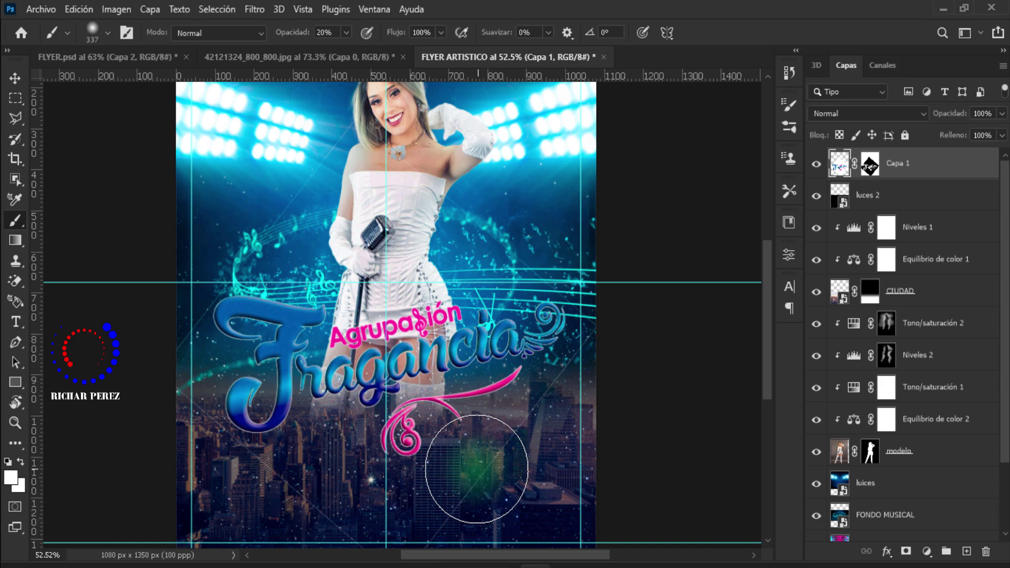
scroll(476, 469, "down", 1)
scroll(477, 463, "down", 1, "alt")
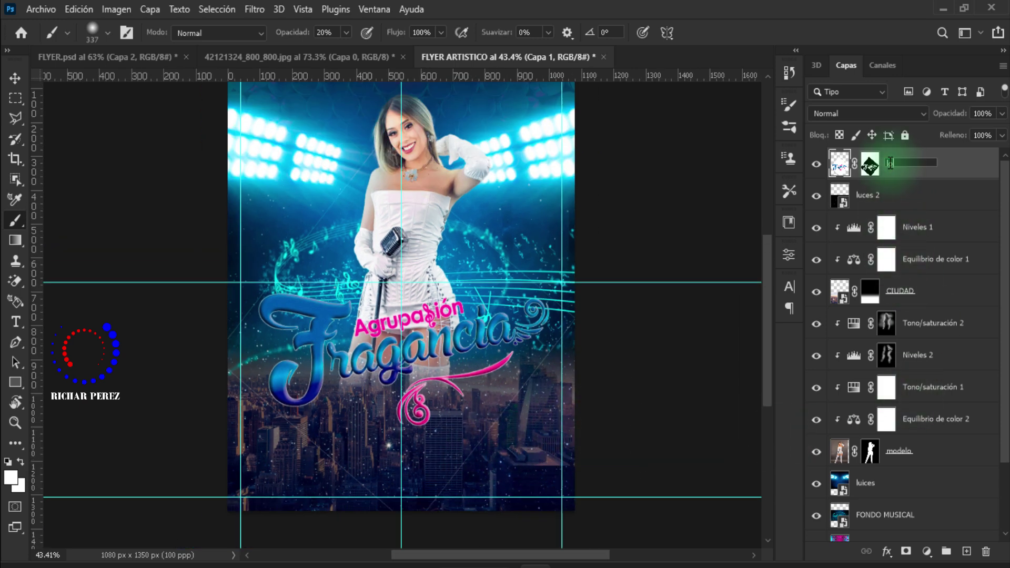
left_click(870, 165)
scroll(432, 404, "up", 1, "alt")
key("d")
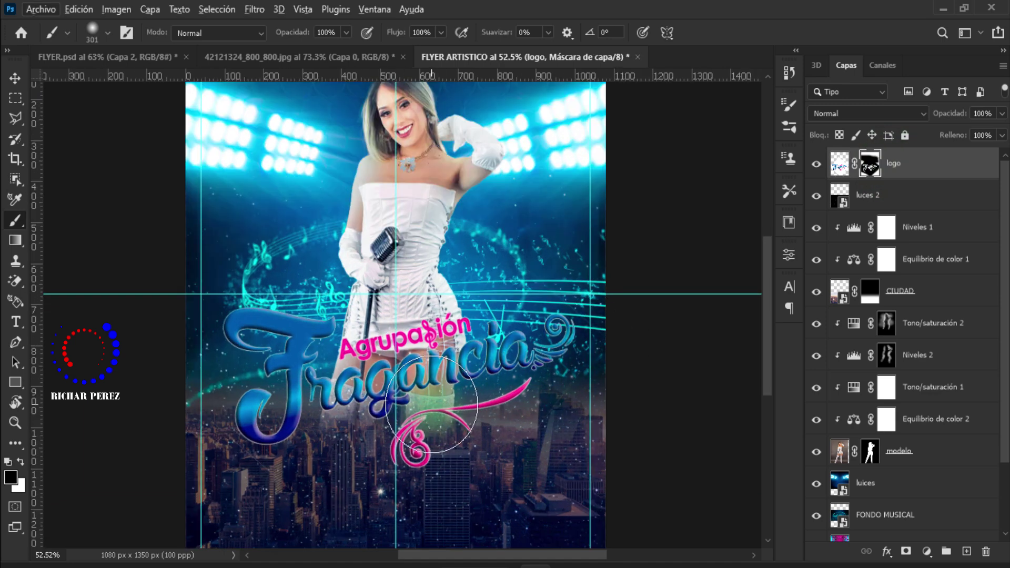
left_click_drag(432, 404, 459, 403)
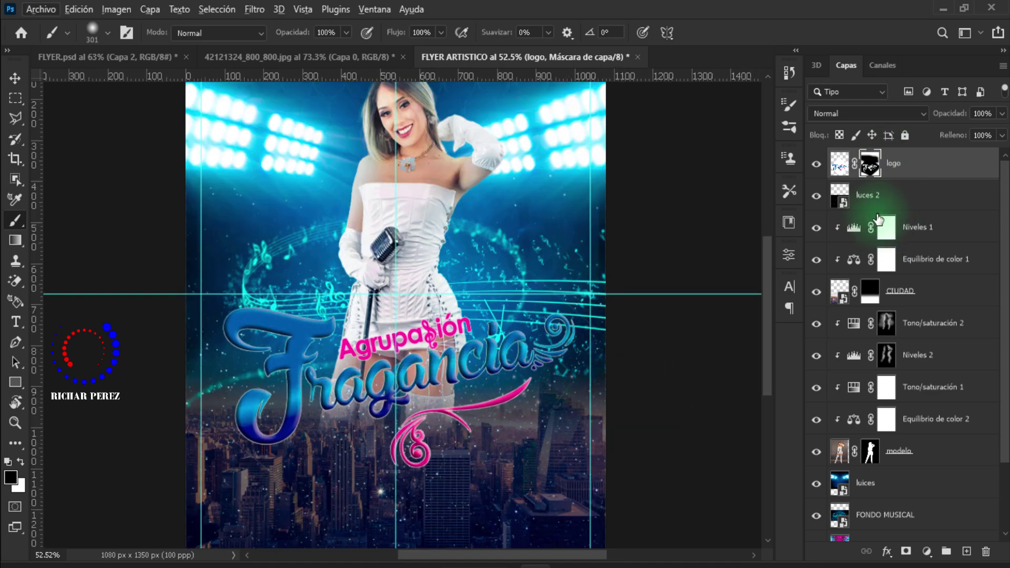
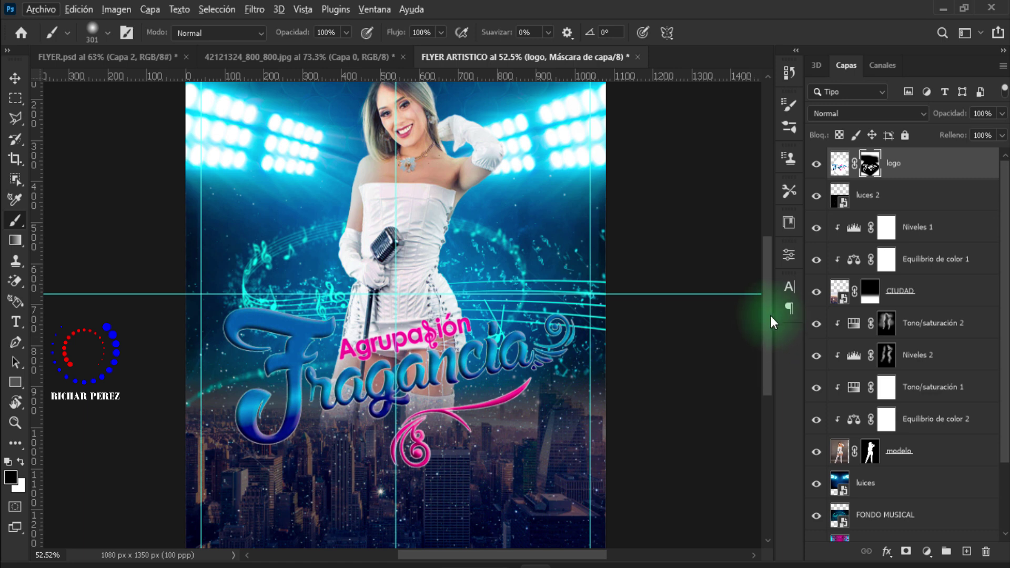
Step: Add a Vibrance adjustment layer with Vibrance and Saturation both at +100
left_click(927, 552)
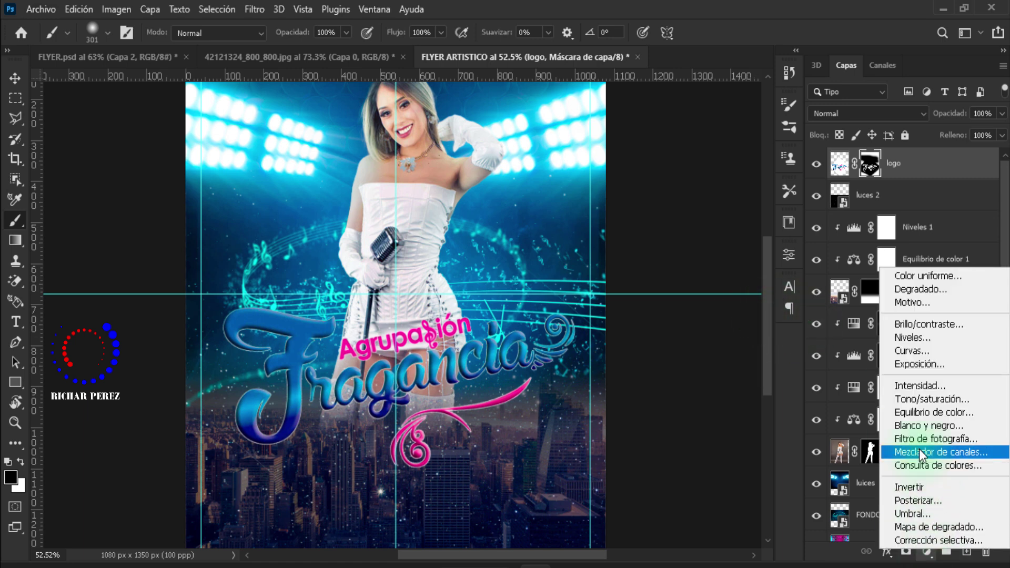
left_click(916, 386)
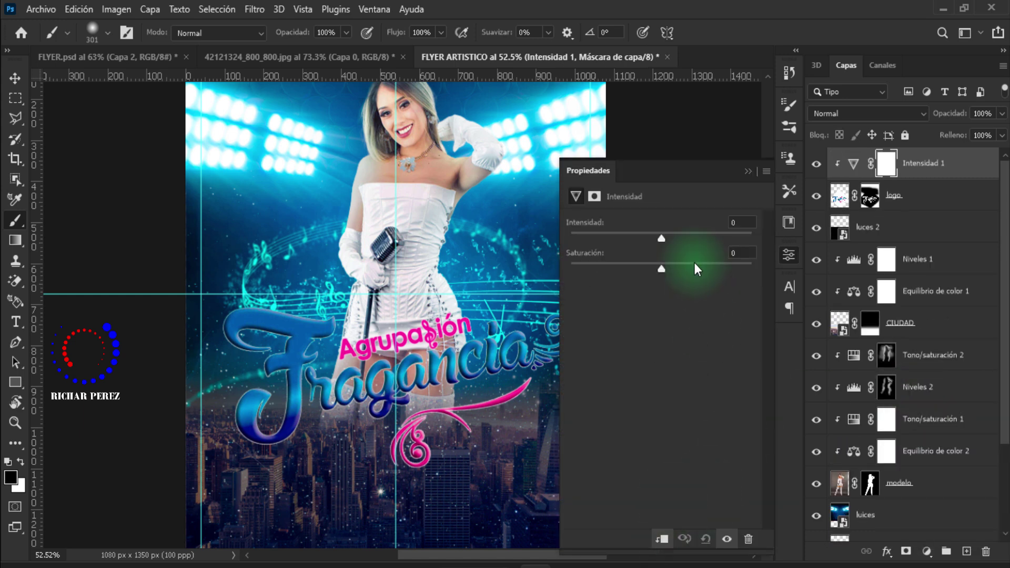
left_click_drag(663, 238, 889, 234)
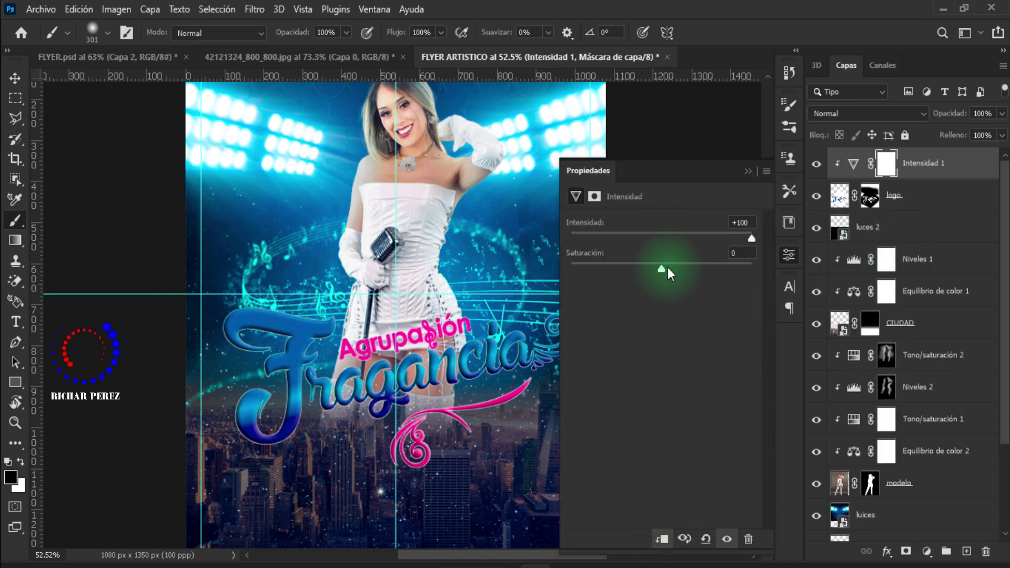
left_click_drag(661, 269, 856, 266)
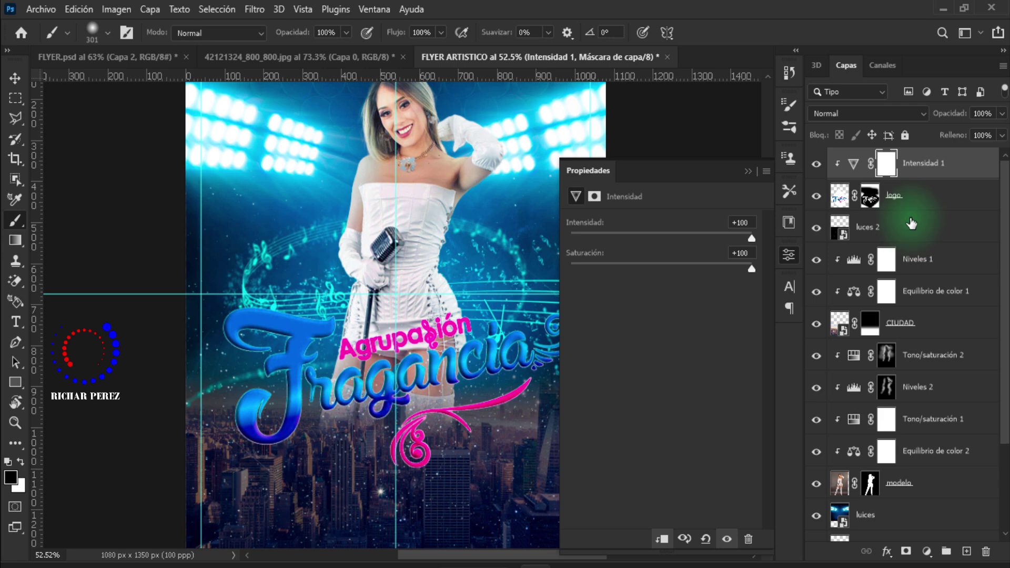
Step: Add a clipped Levels adjustment layer with a black input level of 51
left_click(927, 551)
left_click(910, 336)
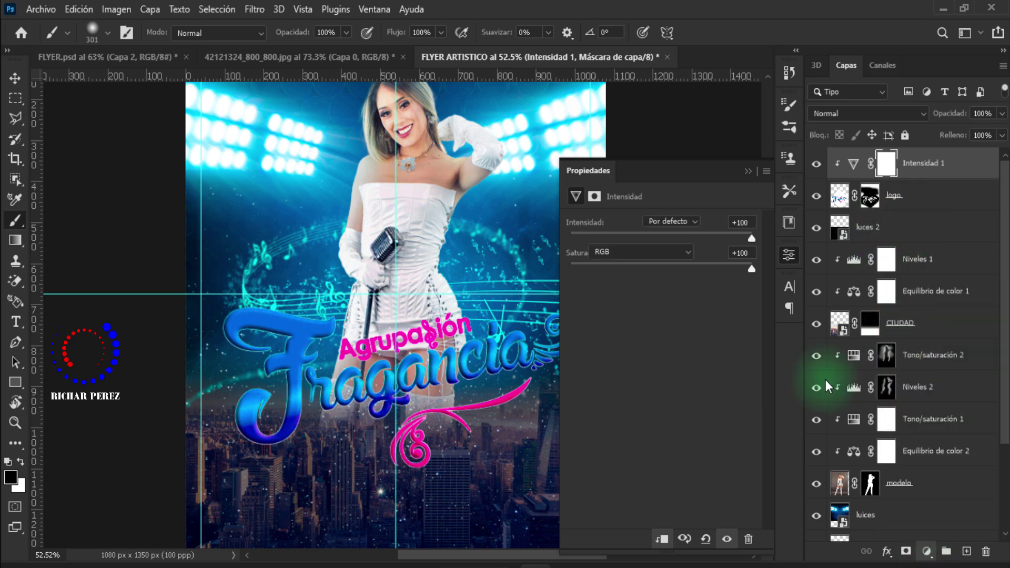
left_click(662, 539)
left_click_drag(591, 335, 605, 337)
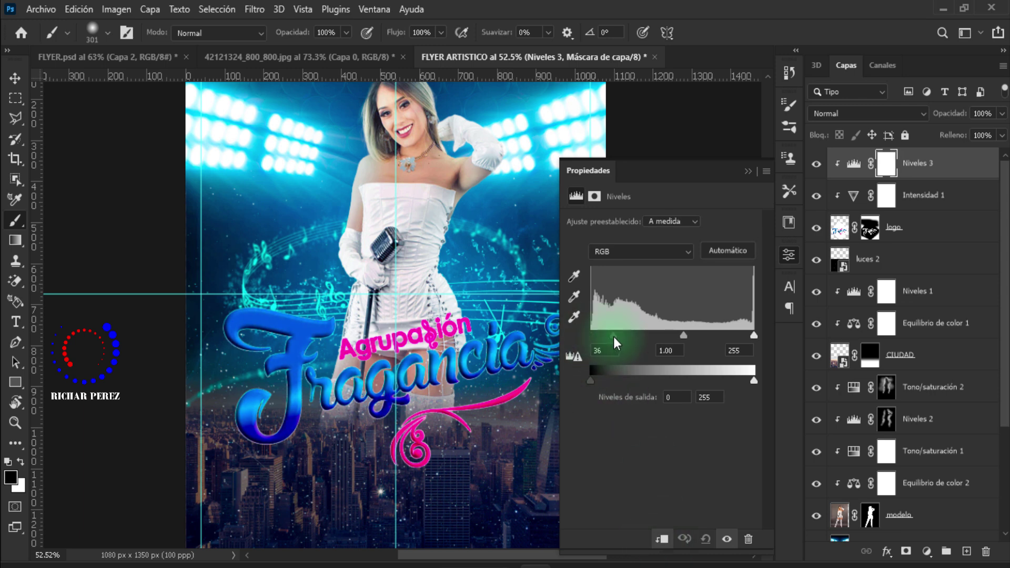
left_click(605, 350)
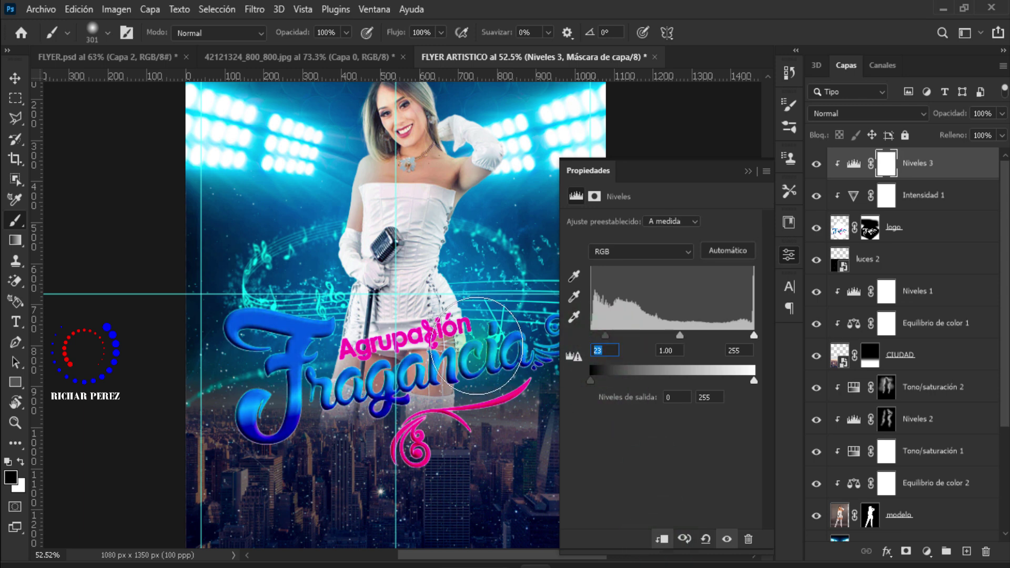
type("51")
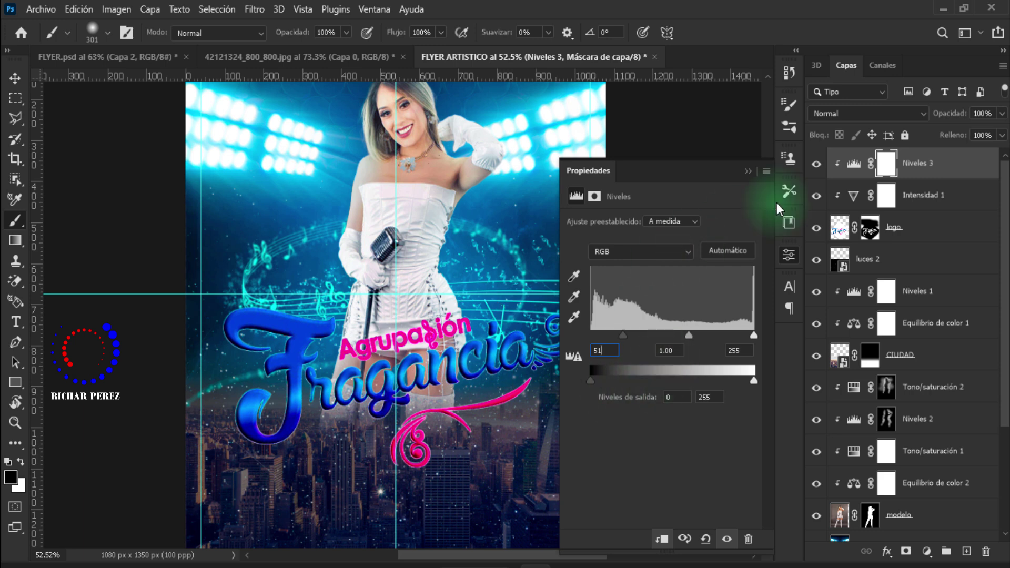
left_click(747, 171)
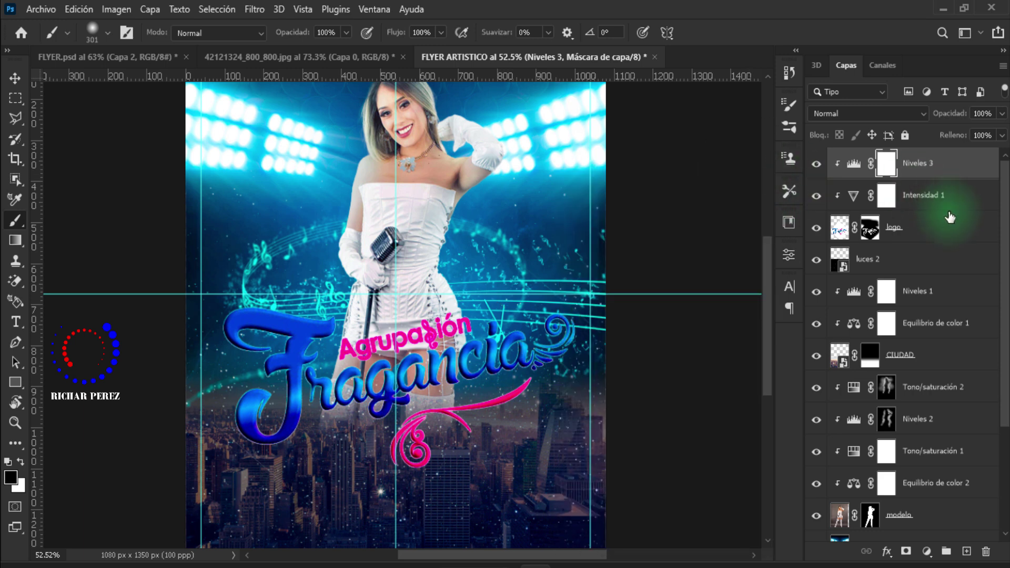
Step: Start a white Dosis text line on a new layer below the Fragancia logo
scroll(293, 395, "down", 2)
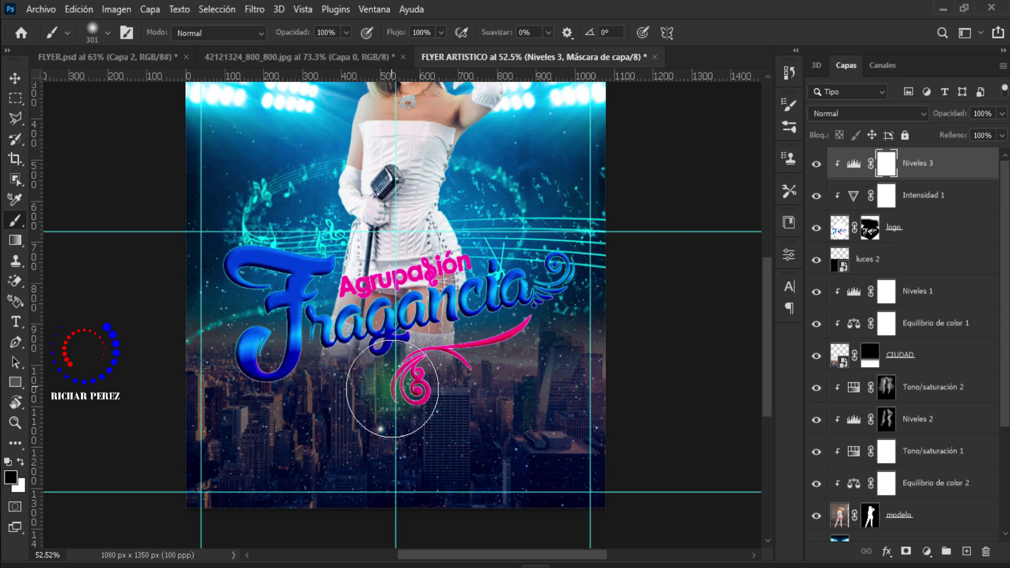
key("t")
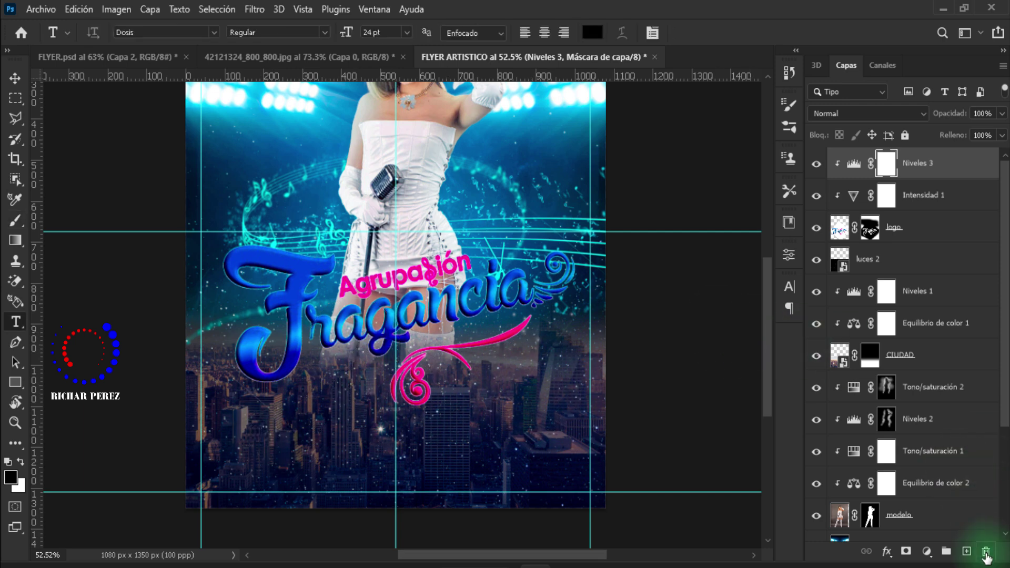
left_click(967, 551)
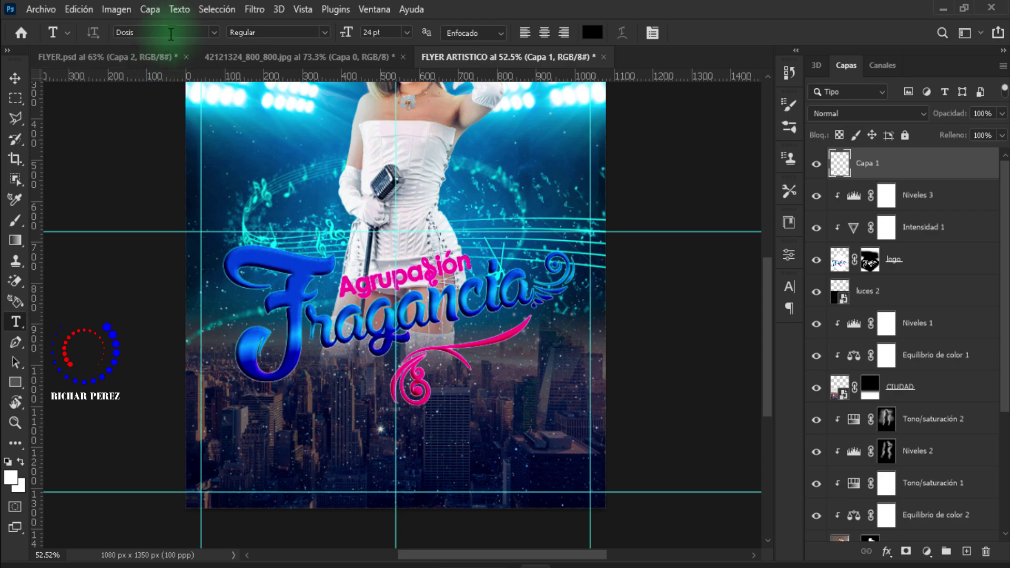
left_click(211, 33)
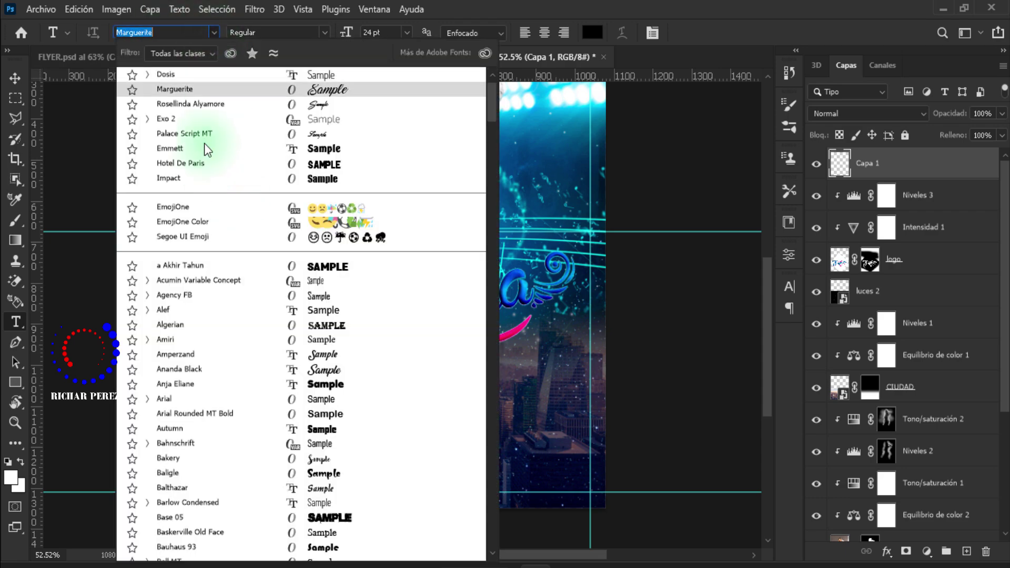
left_click(174, 75)
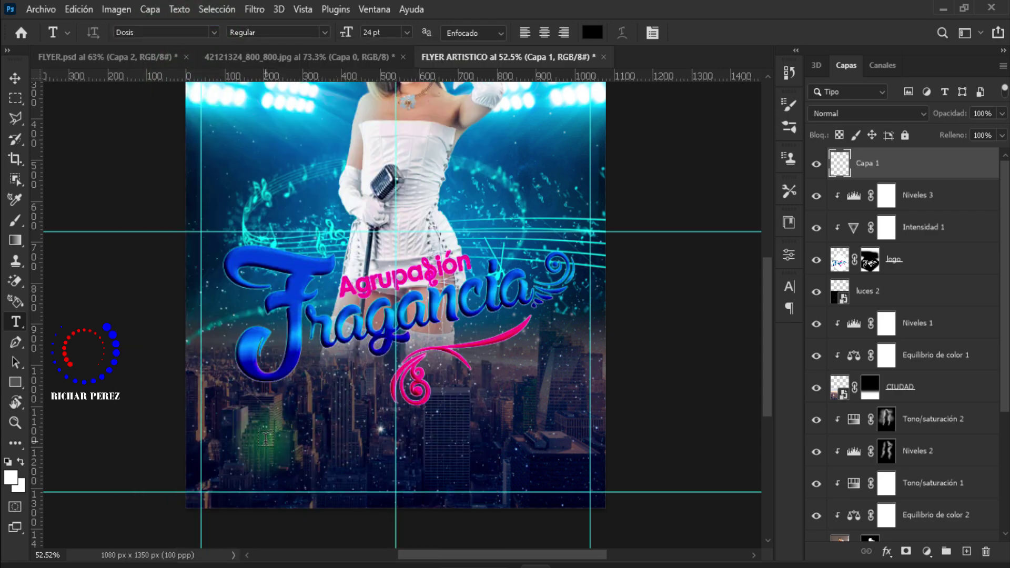
left_click(249, 437)
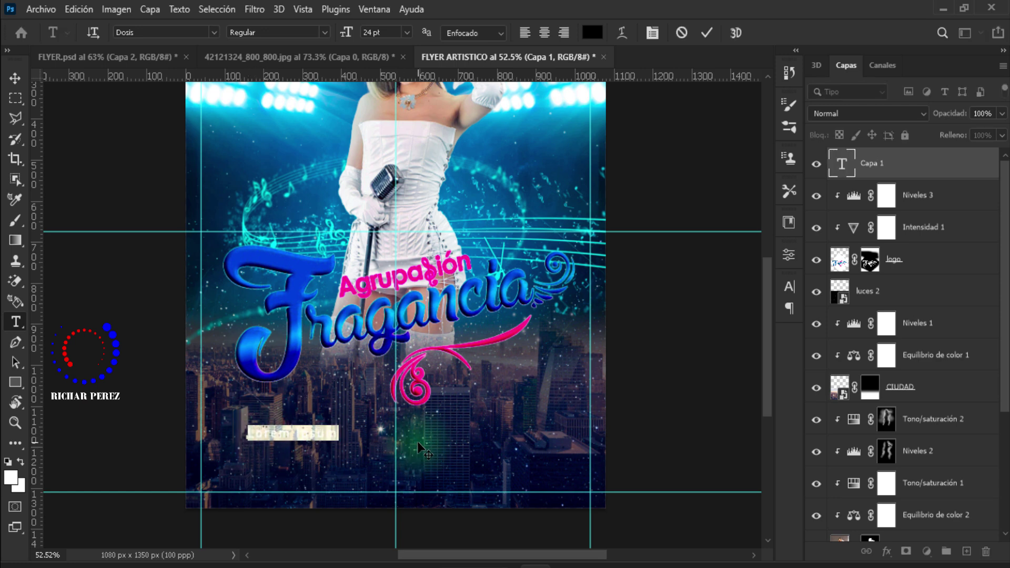
left_click(592, 33)
left_click(499, 80)
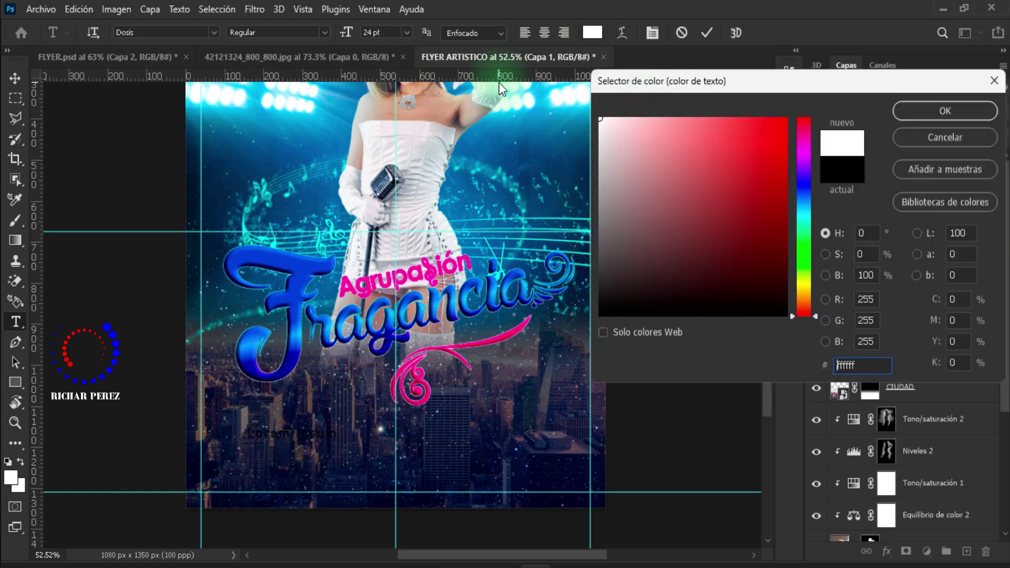
left_click(922, 112)
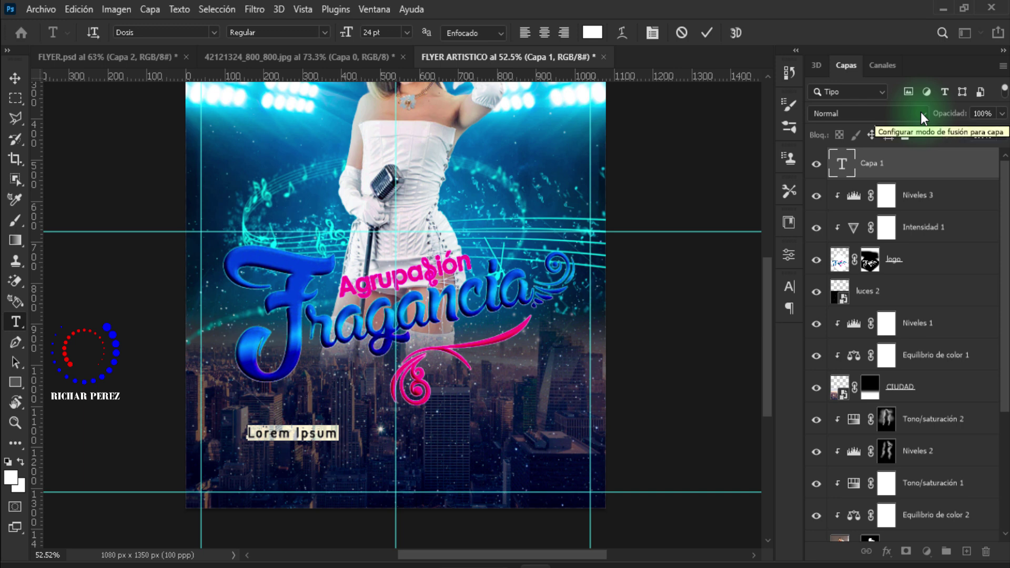
Step: Type the slogan LA VERDADERA ESENCIA DE LA FRAGANCIA MUSICAL and commit it
key("BackSpace")
type("LA VERDADERA ESP")
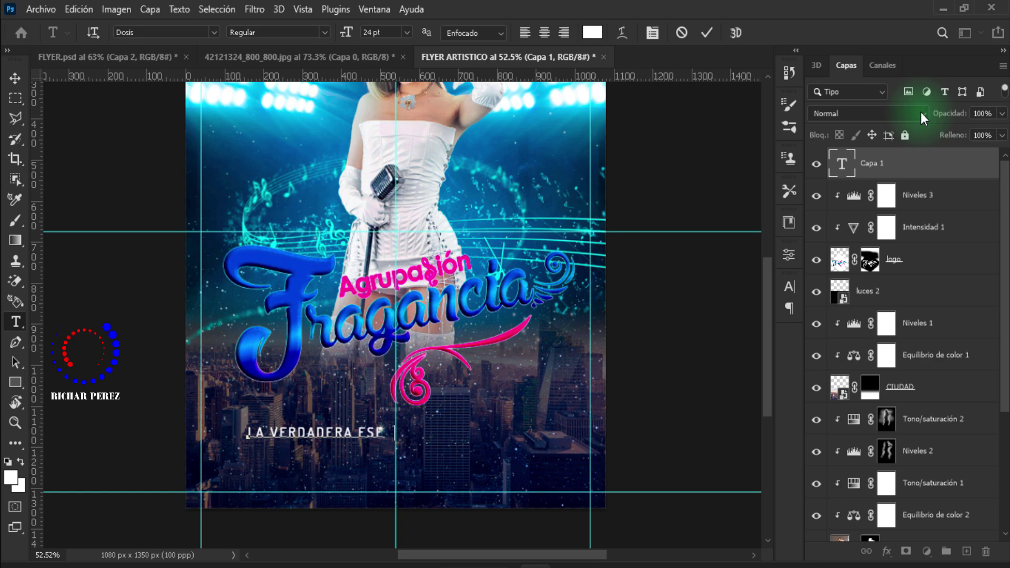
type("NCIA DE LA FRA")
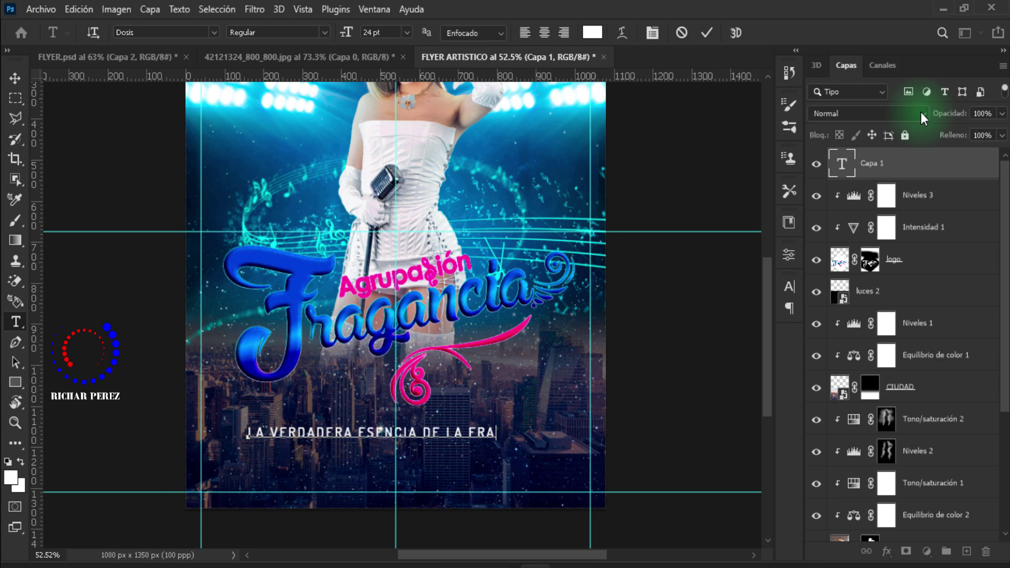
type("GANCIA MUSICA")
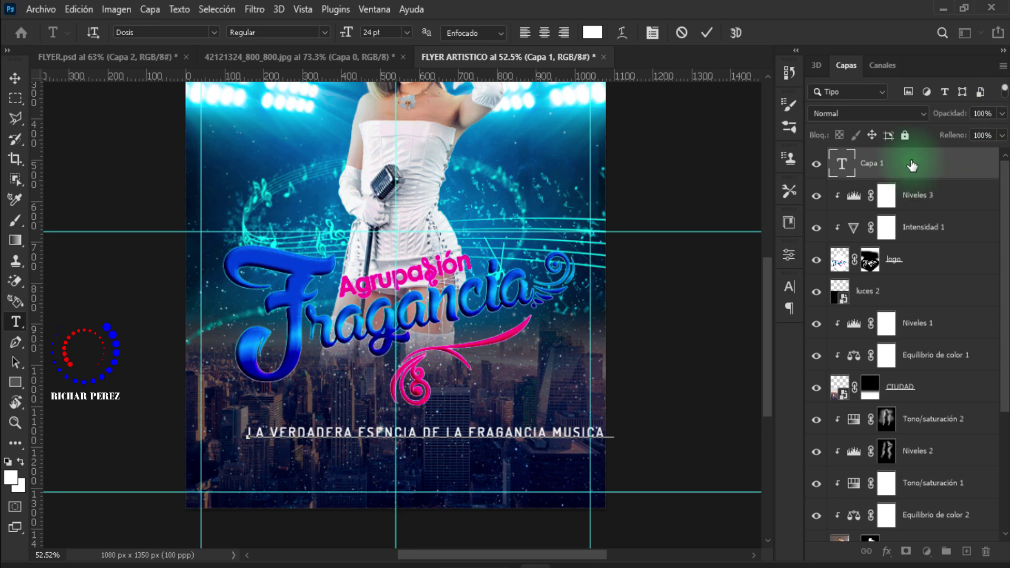
left_click(894, 167)
scroll(647, 411, "up", 1)
Step: Move the slogan slightly left and up with Free Transform
key("ctrl+t")
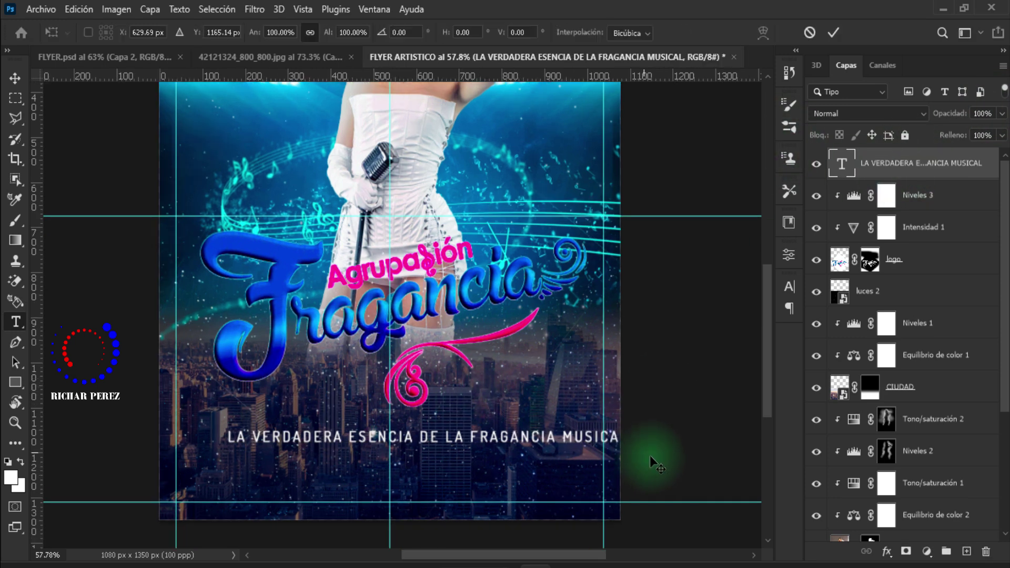
left_click_drag(563, 440, 542, 435)
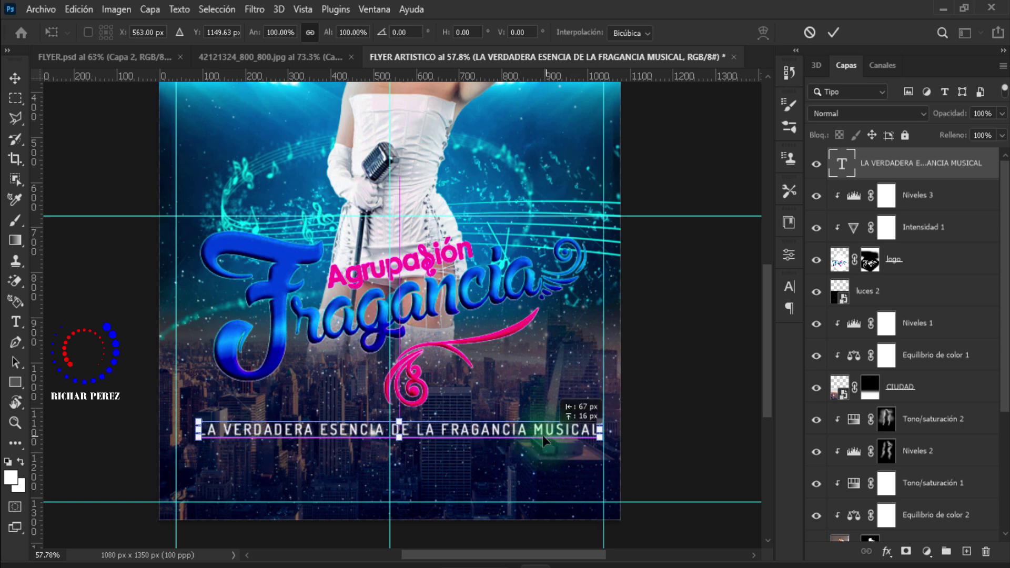
key("Left")
key("Left")
key("Left")
key("Left")
key("Left")
key("Left")
key("Left")
key("Left")
key("Left")
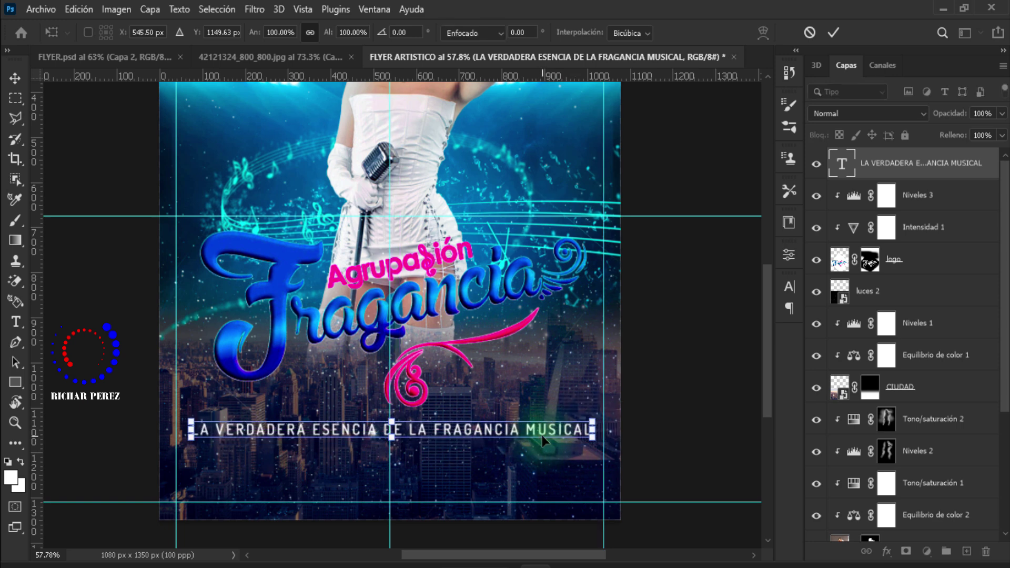
key("Return")
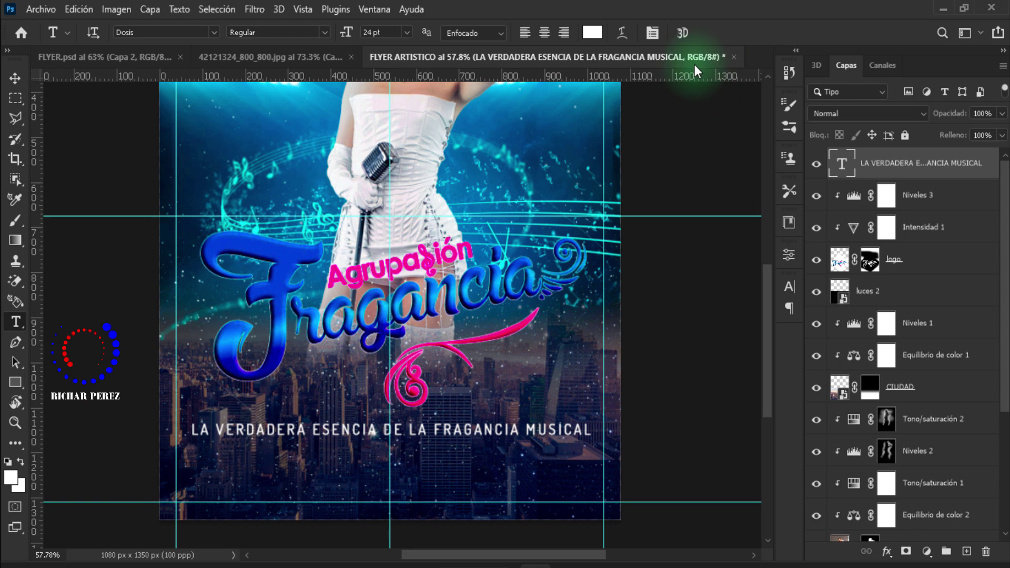
Step: Set the slogan's letter tracking to 0 in the Character panel
left_click(652, 32)
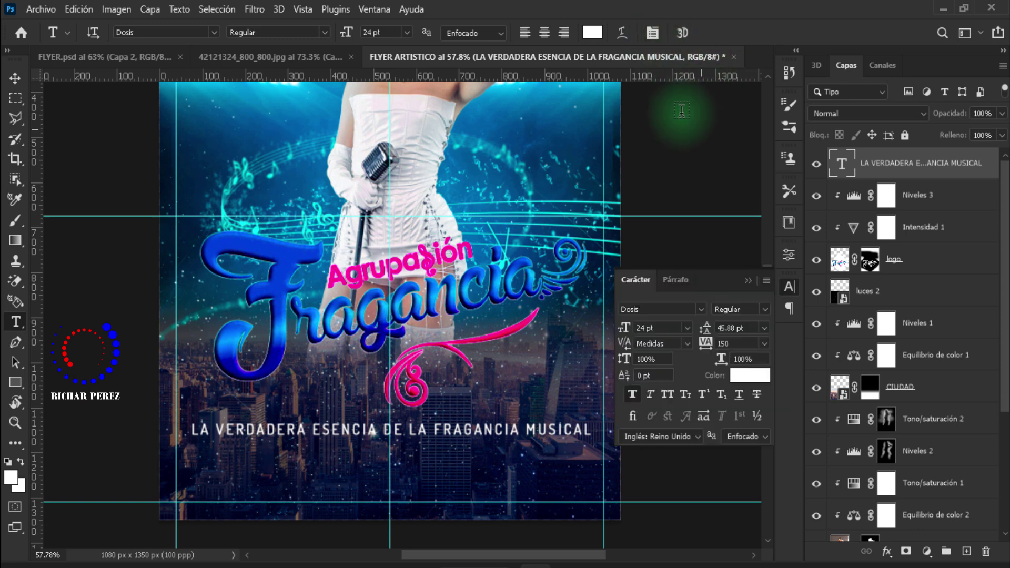
left_click(766, 346)
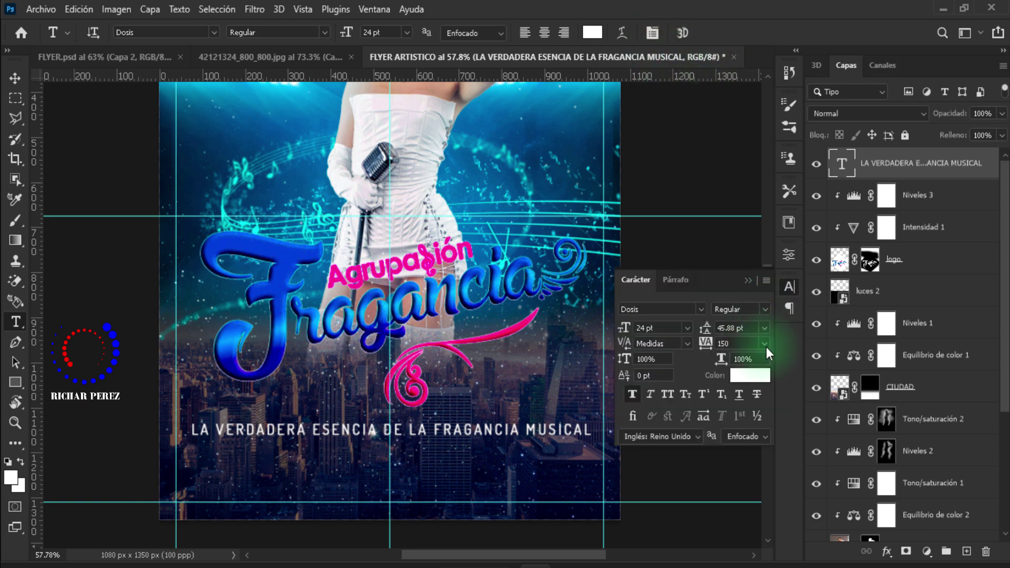
left_click(746, 436)
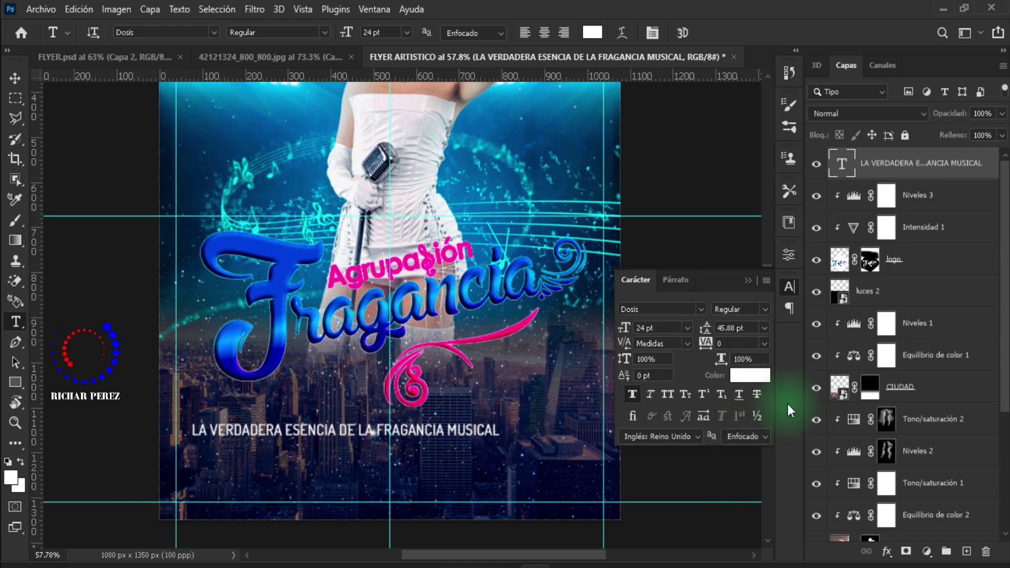
left_click(749, 282)
Step: Scale the slogan up to about 115% and centre it under the logo
key("ctrl+t")
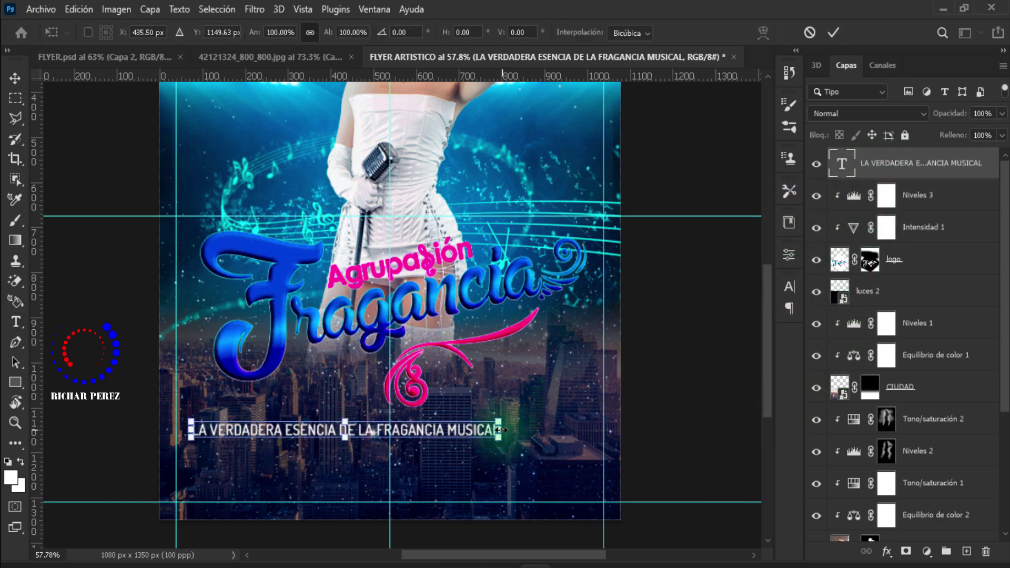
mouse_move(500, 430)
left_mouse_down()
mouse_move(546, 430)
mouse_move(521, 433)
left_mouse_up()
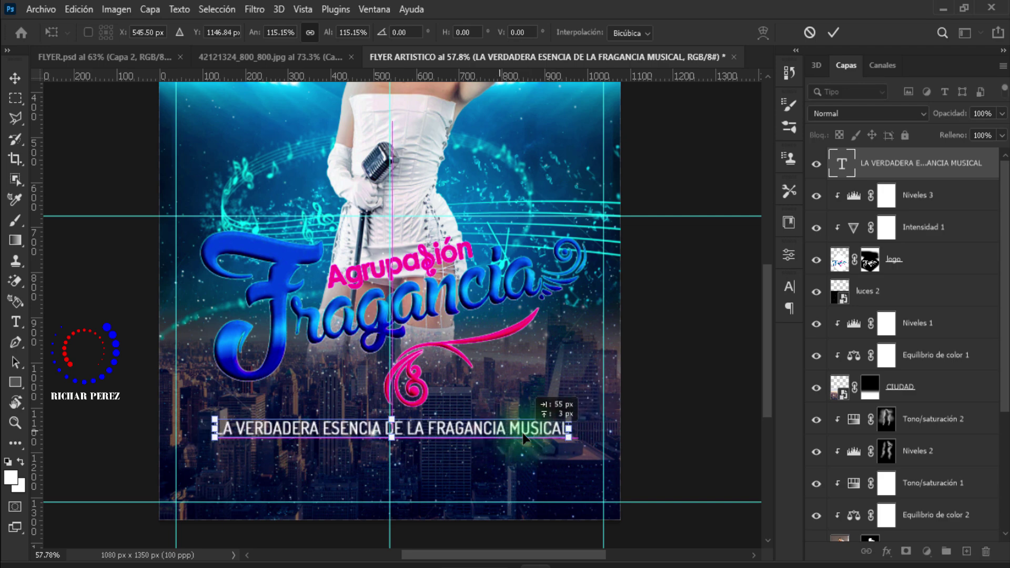
key("Return")
key("t")
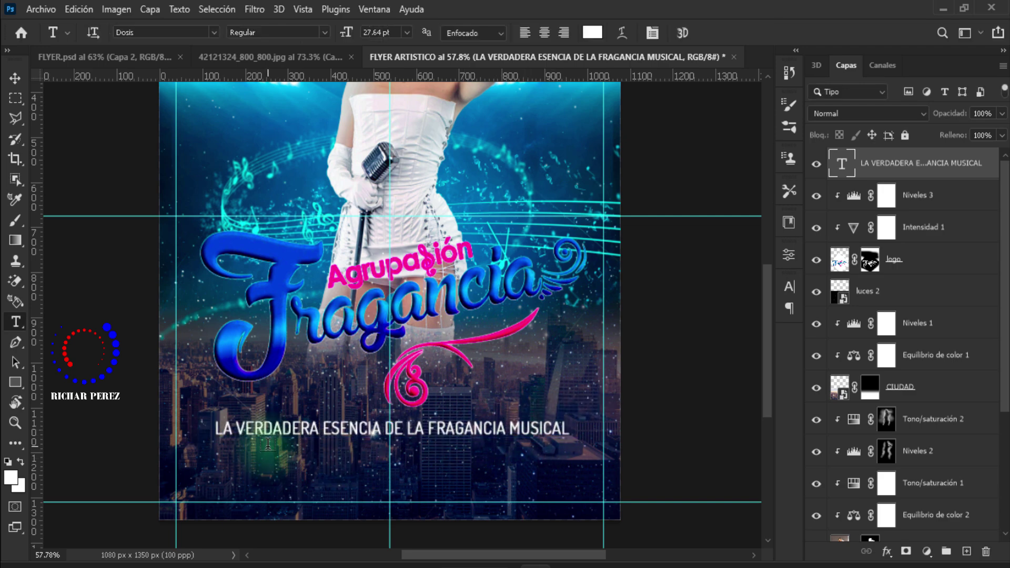
scroll(265, 443, "up", 2)
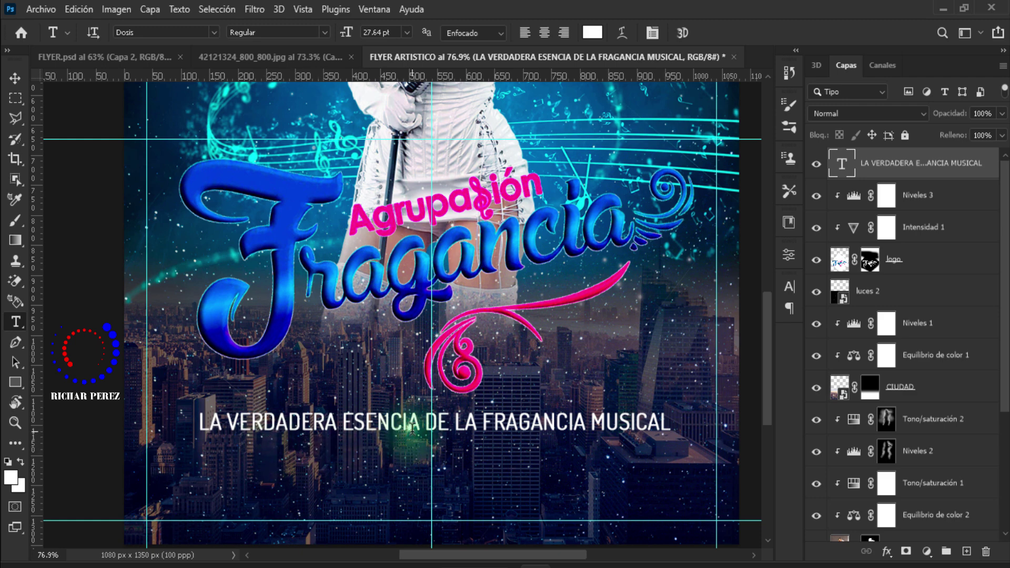
Step: Enlarge the words ESENCIA and FRAGANCIA in the slogan to 35 pt
left_click_drag(420, 422, 349, 423)
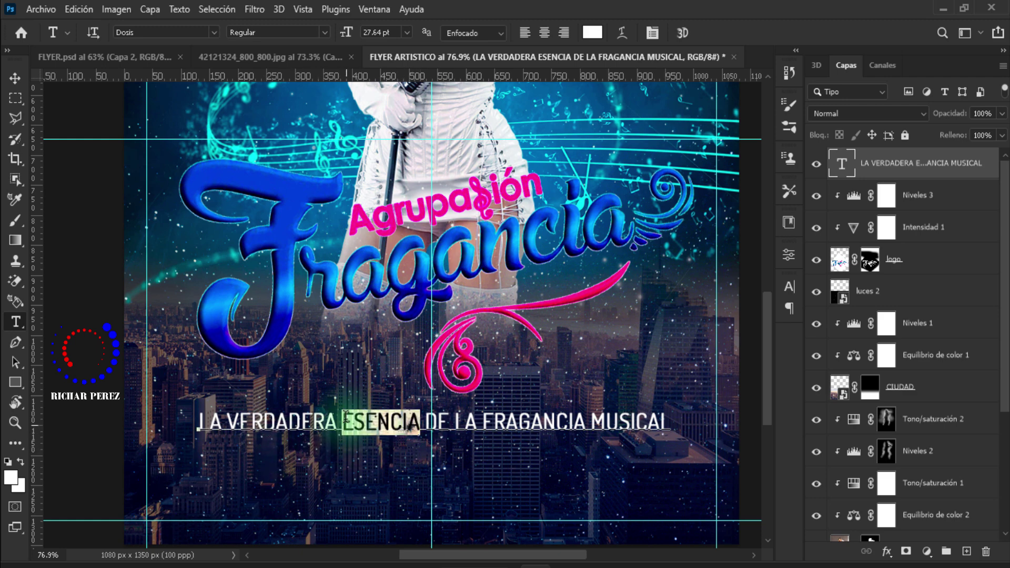
mouse_move(346, 32)
left_mouse_down()
mouse_move(359, 48)
mouse_move(323, 36)
left_mouse_up()
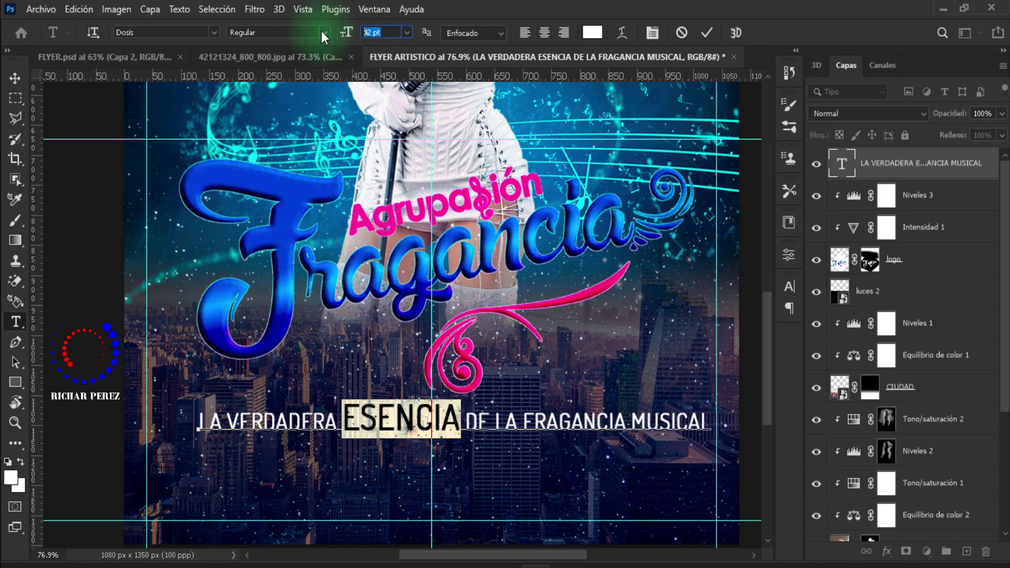
type("30")
key("Return")
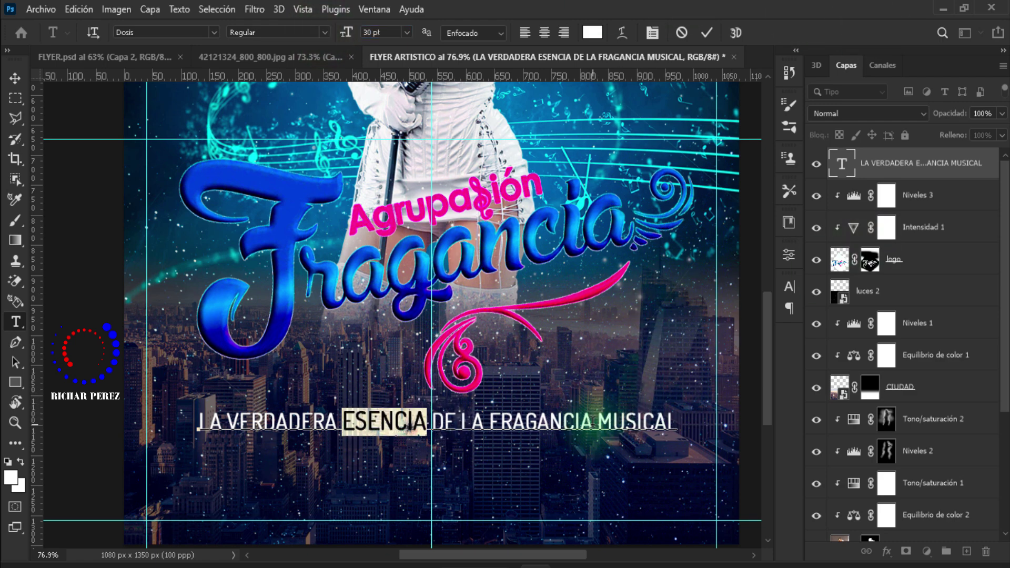
left_click_drag(593, 422, 489, 422)
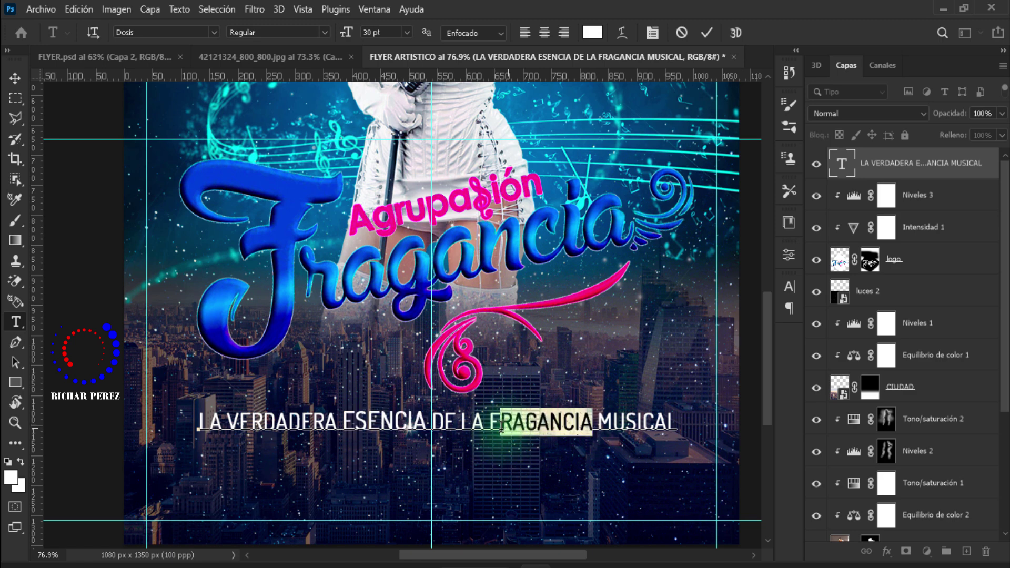
left_click(397, 33)
type("35")
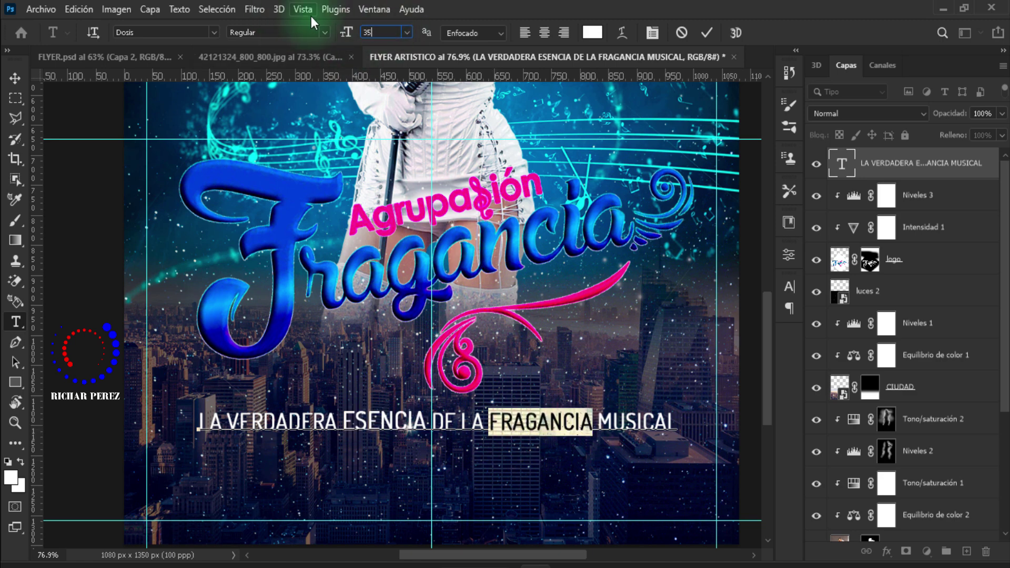
key("Return")
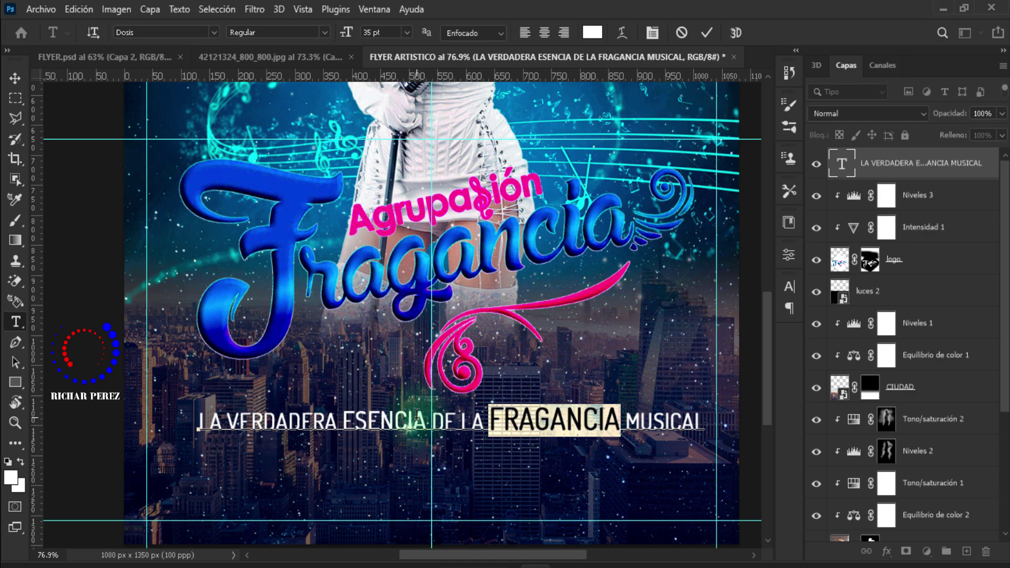
left_click_drag(432, 418, 342, 408)
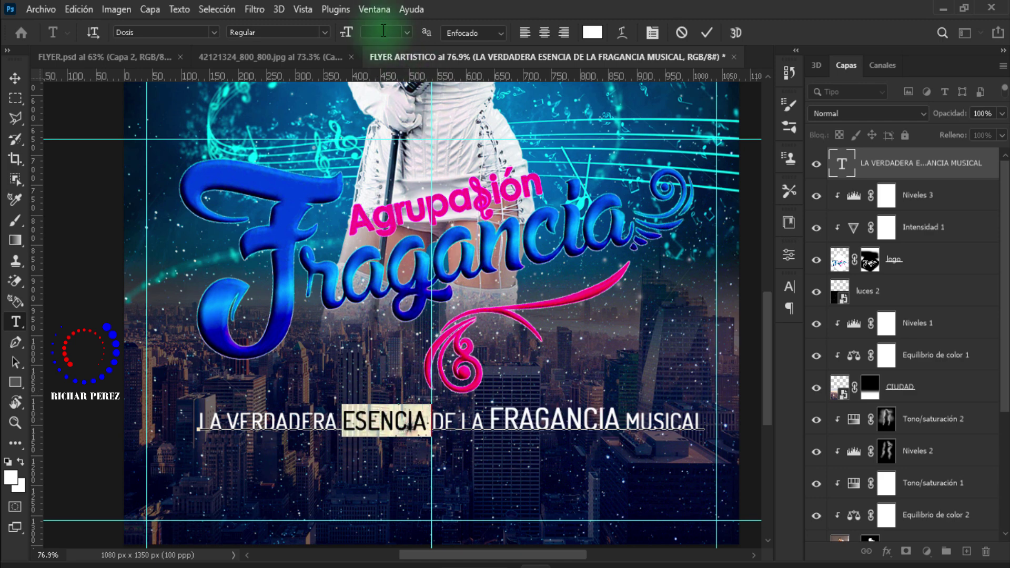
type("35")
key("Return")
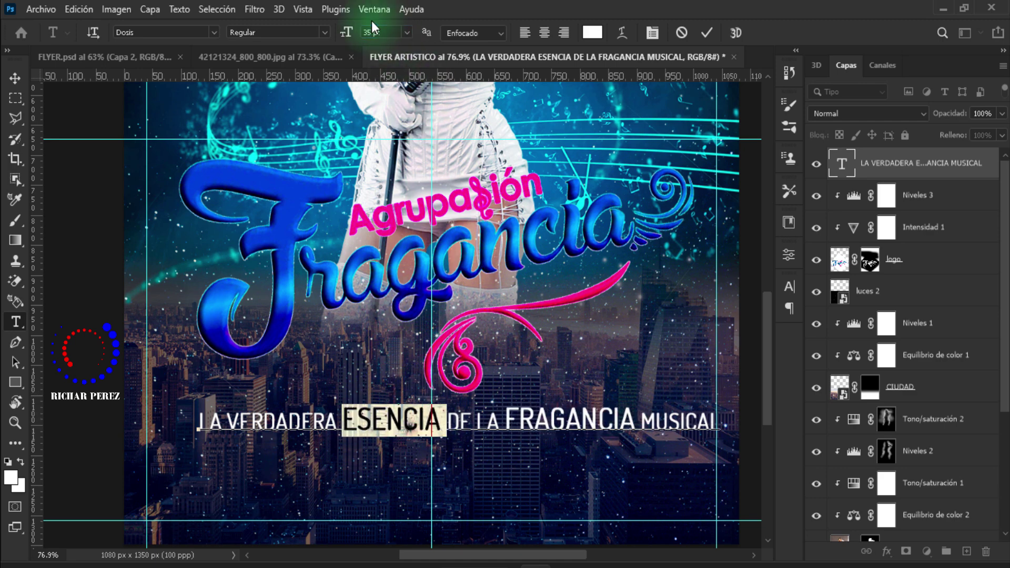
left_click(906, 181)
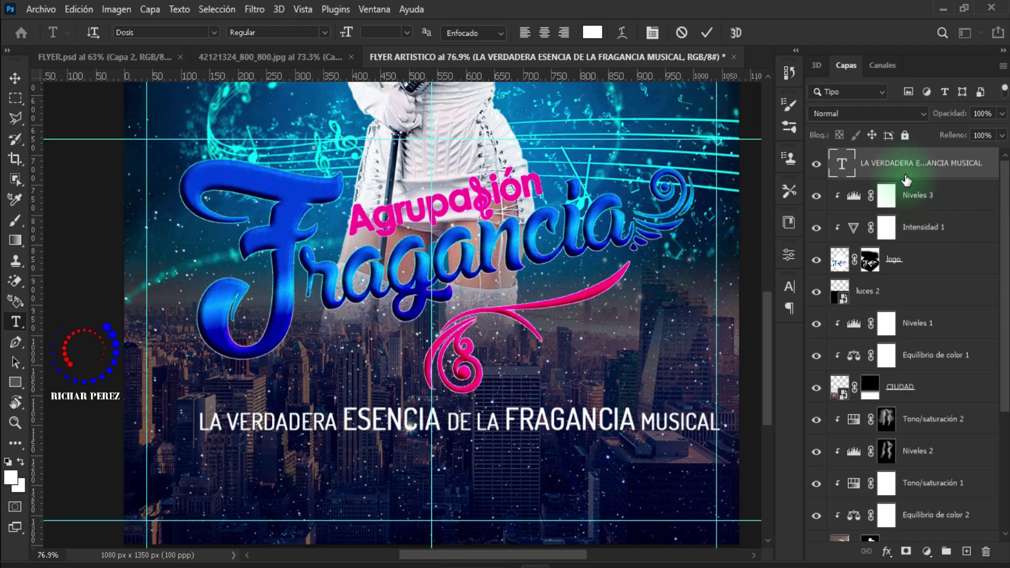
Step: Switch the slogan to SemiBold and scale it down to about 94%
left_click(320, 31)
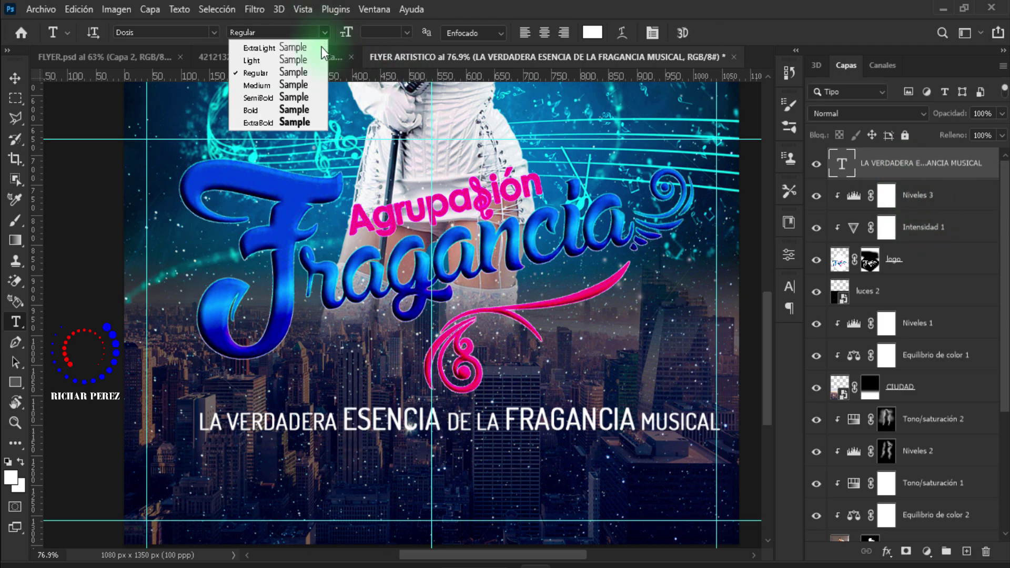
left_click(304, 97)
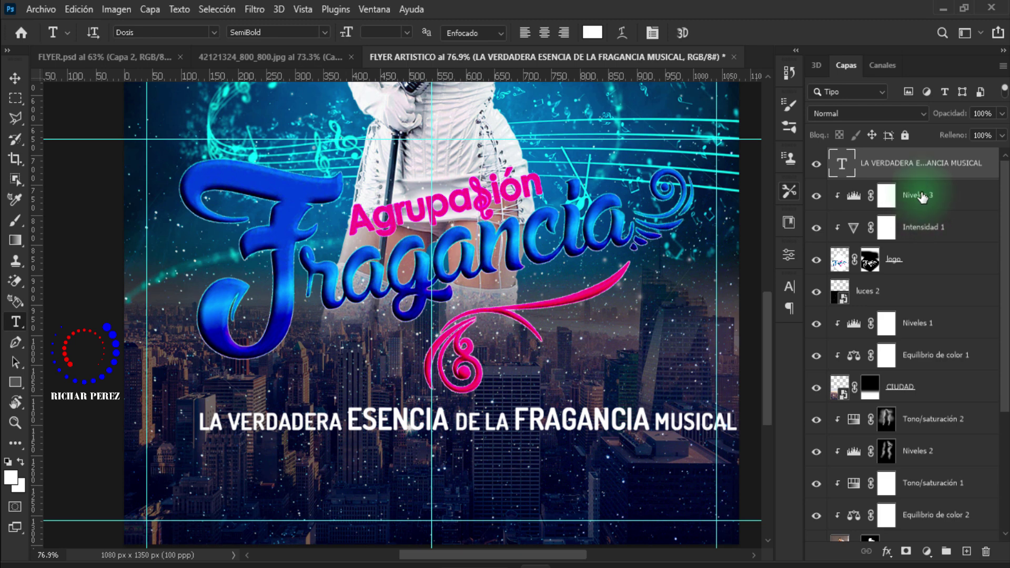
key("ctrl+t")
left_click_drag(662, 417, 625, 418)
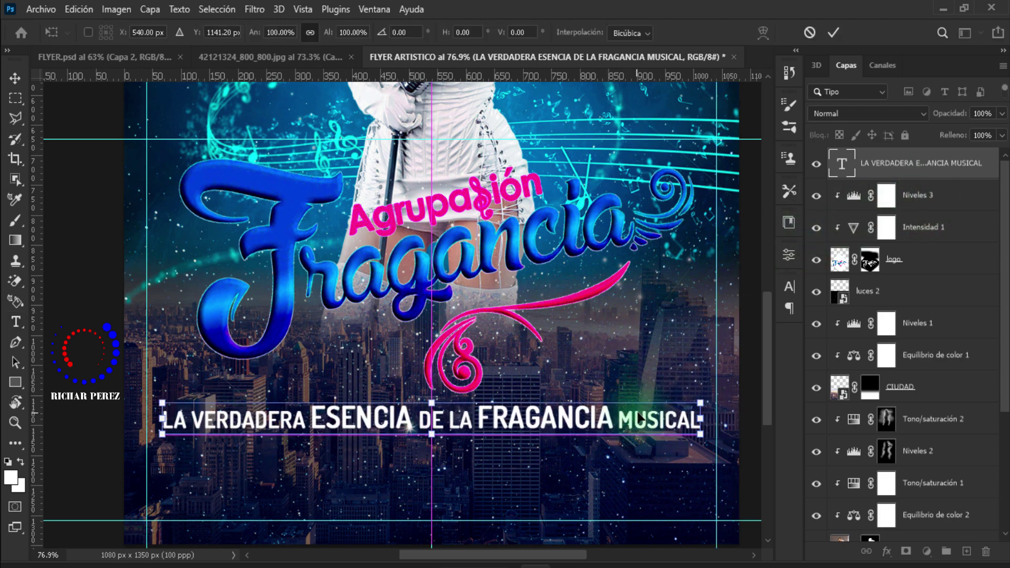
left_click_drag(700, 418, 637, 432)
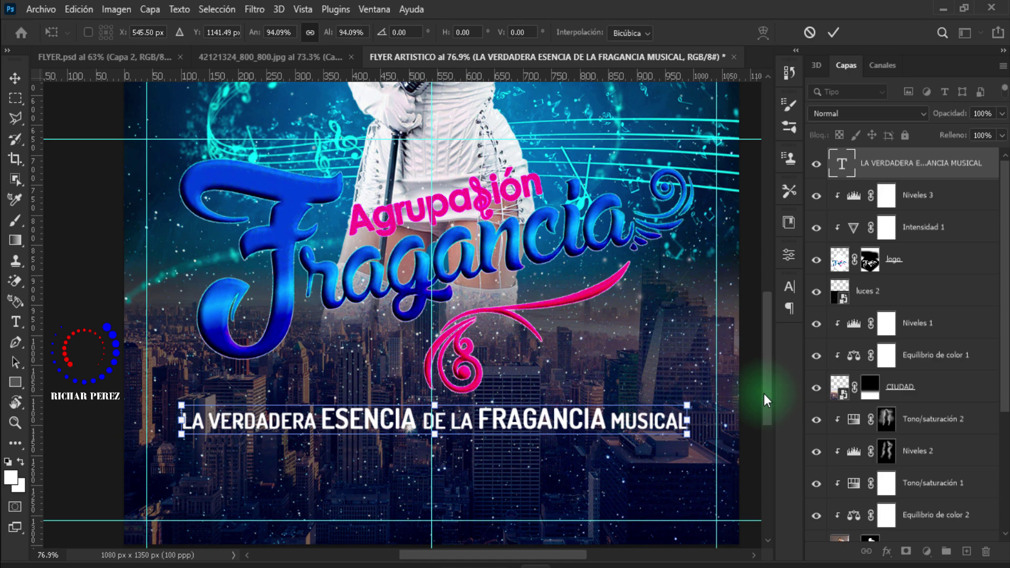
key("Up")
key("Up")
key("Up")
key("Up")
key("Up")
key("Up")
key("Up")
key("Up")
key("Up")
key("Return")
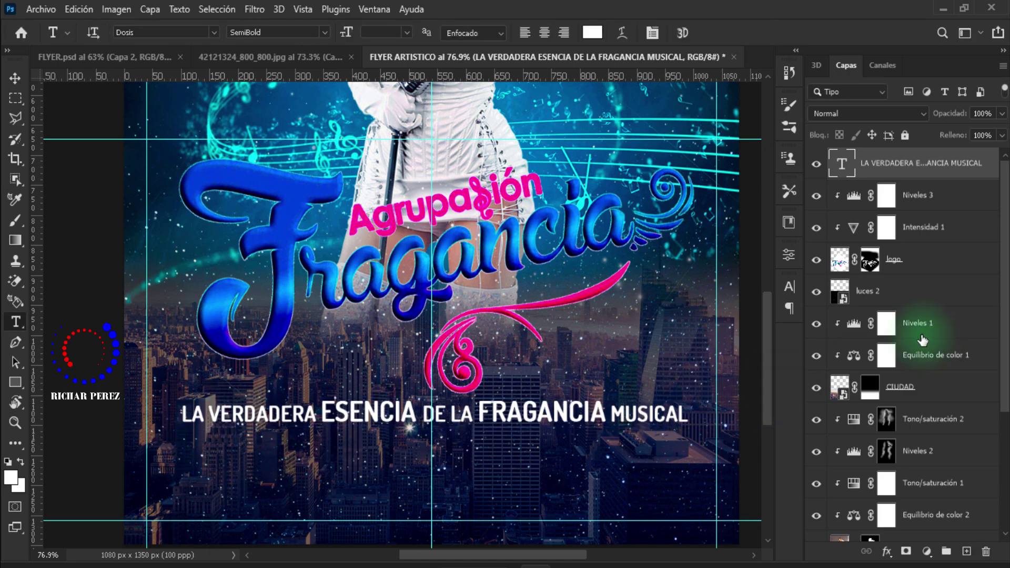
Step: Add a 2 px Stroke layer style in blue #004C97 to the slogan layer
right_click(898, 309)
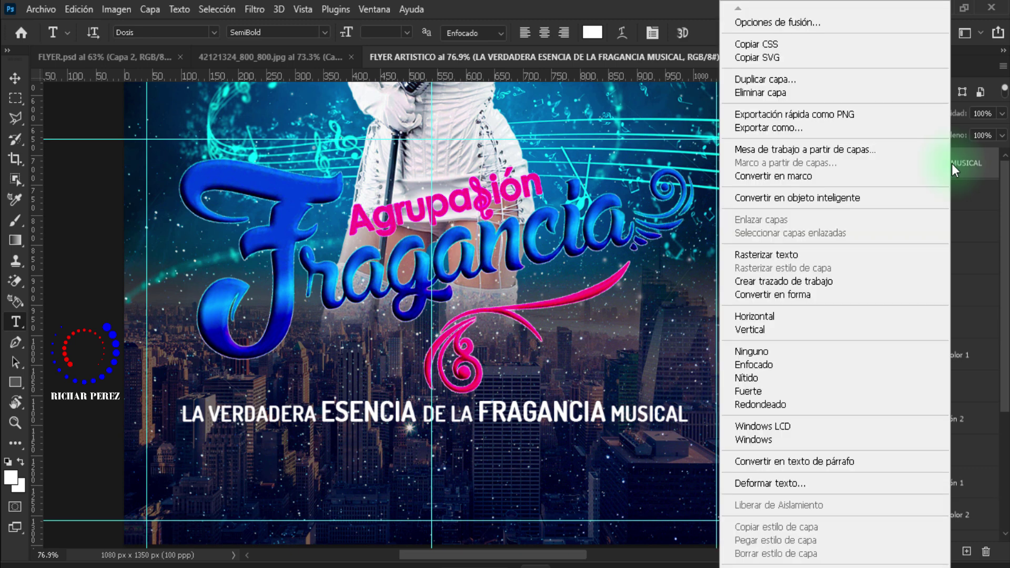
left_click(733, 58)
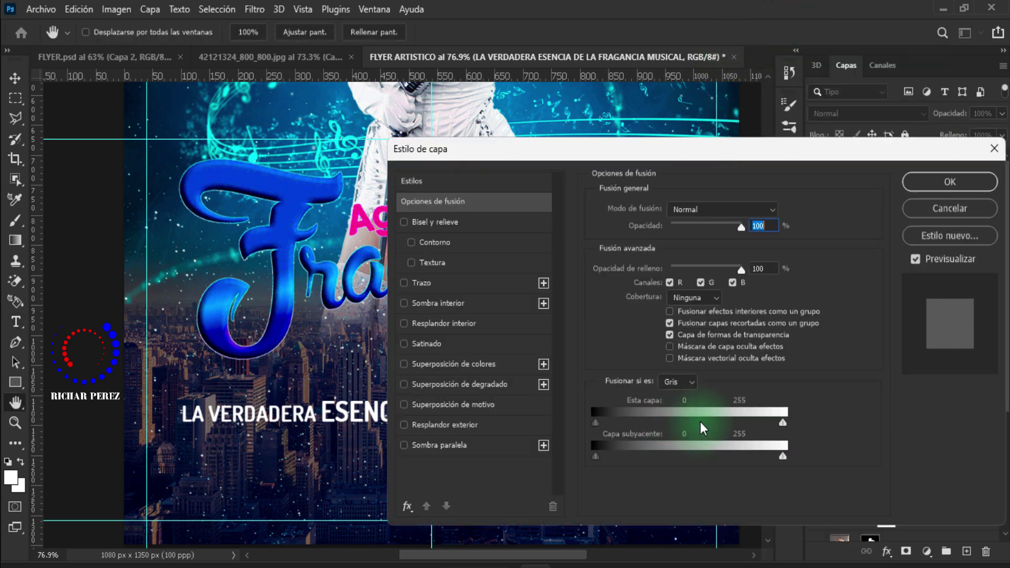
left_click(424, 279)
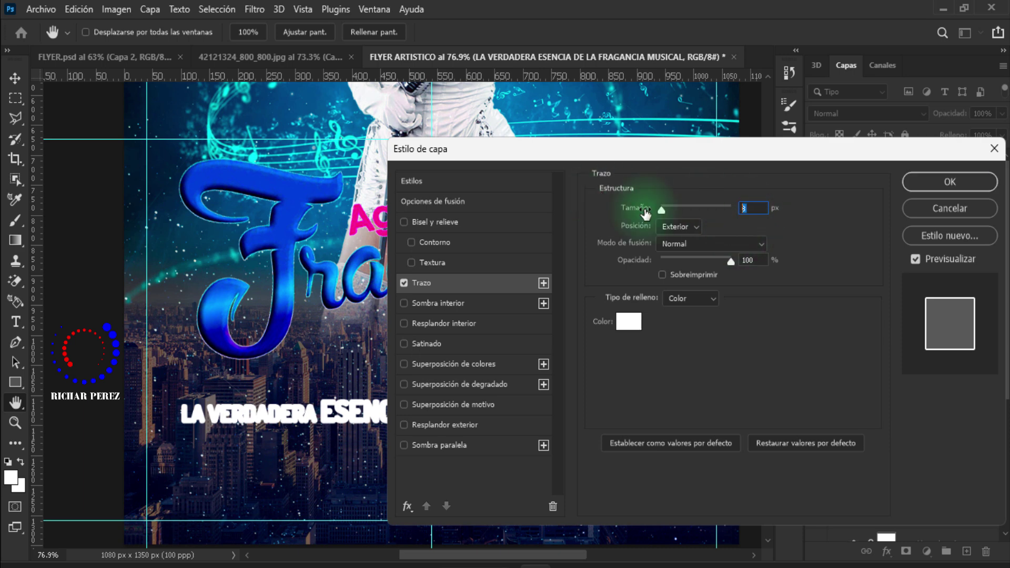
type("2")
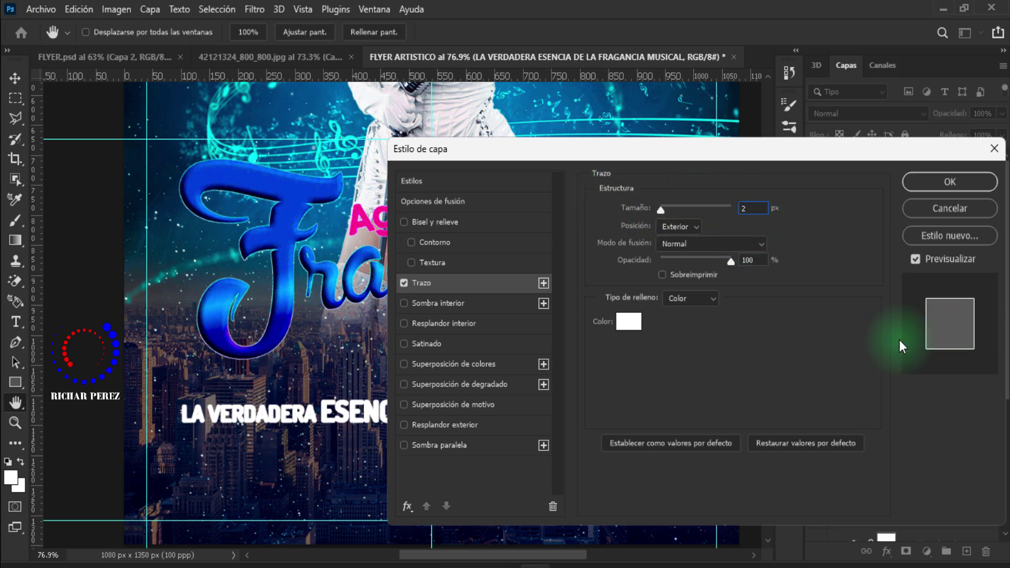
left_click(629, 321)
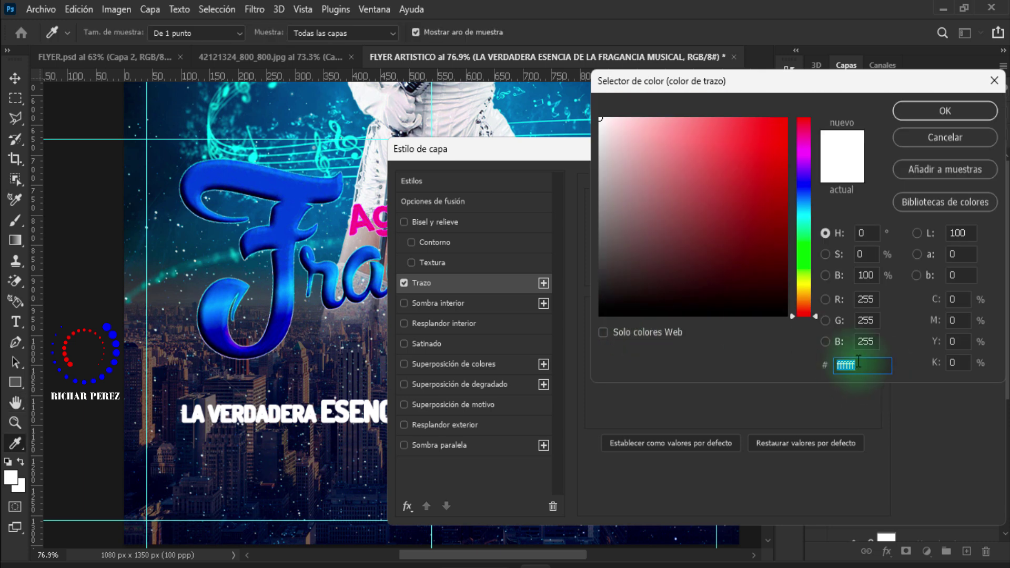
type("00")
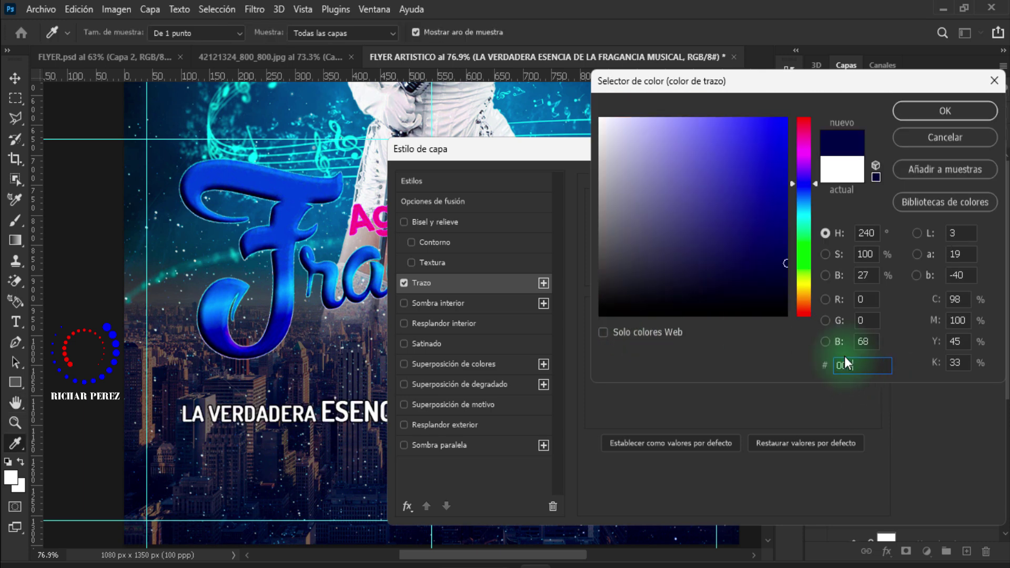
type("00444C97")
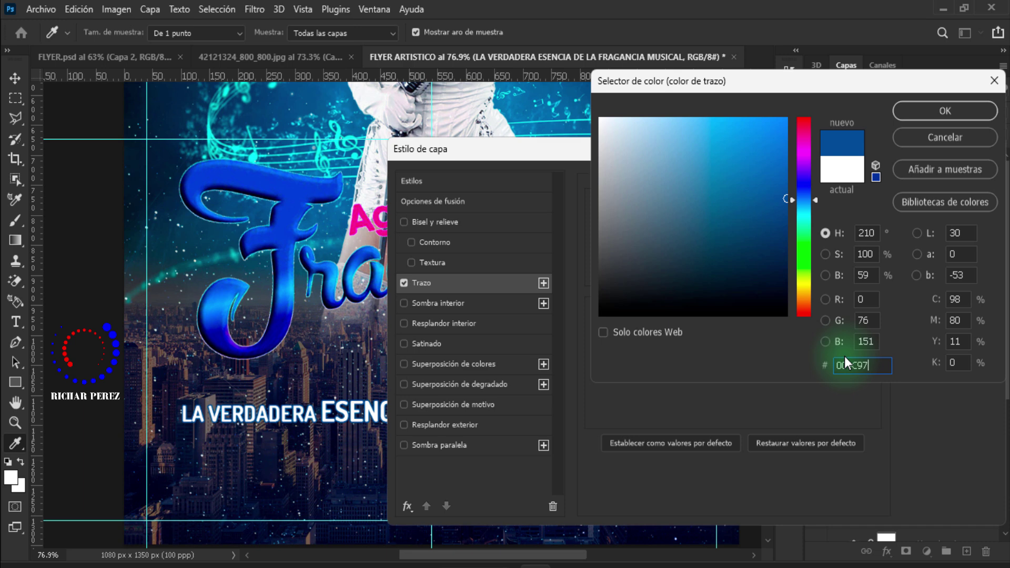
left_click(948, 115)
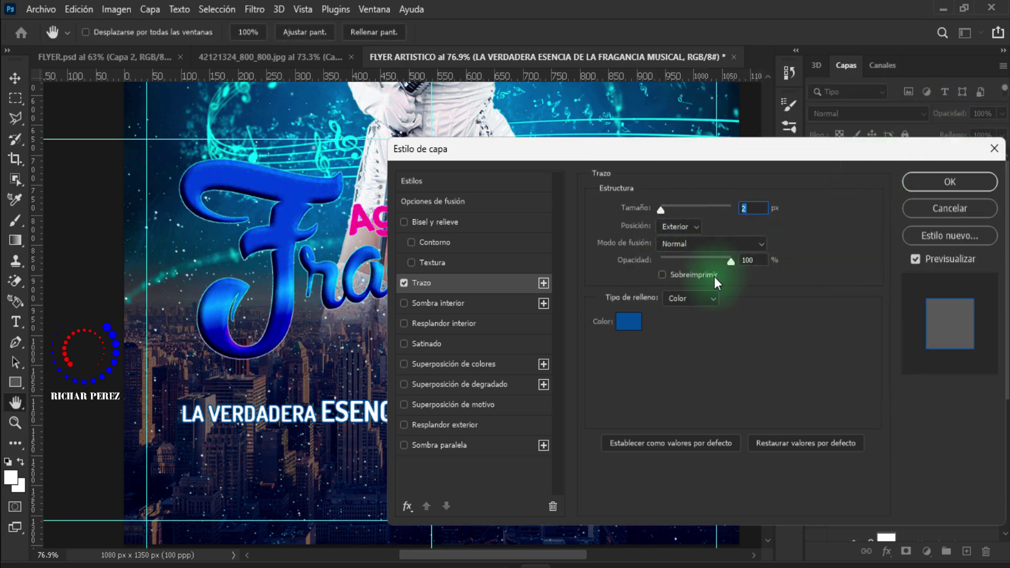
left_click(946, 185)
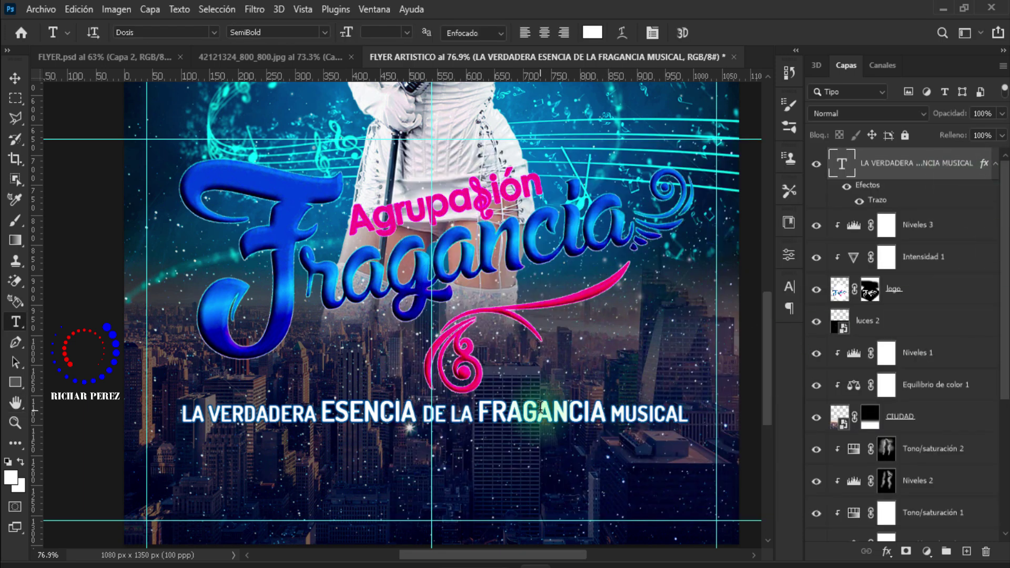
Step: Type the 32 pt headline DESPUES DE MUCHO TIEMPO EN EXCLUSIVO near the flyer's top
scroll(541, 407, "down", 2)
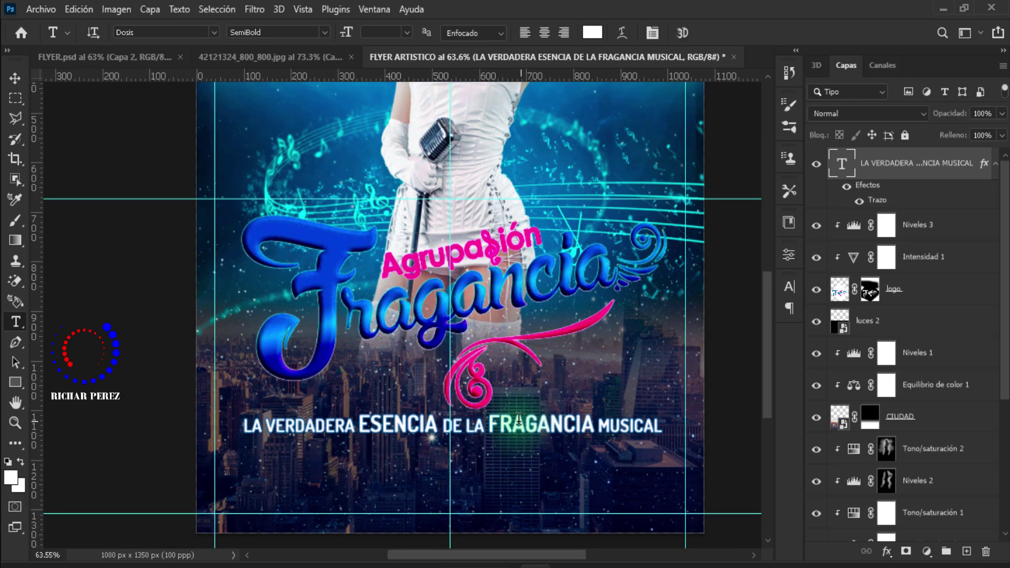
scroll(526, 416, "up", 1)
scroll(322, 405, "up", 2)
scroll(322, 405, "up", 3)
scroll(342, 316, "up", 3)
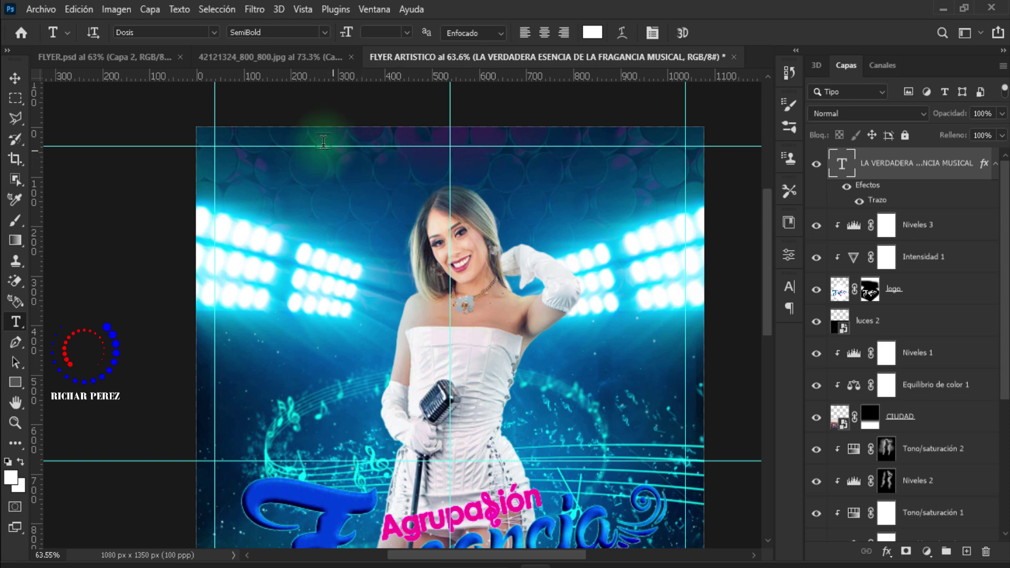
left_click(274, 178)
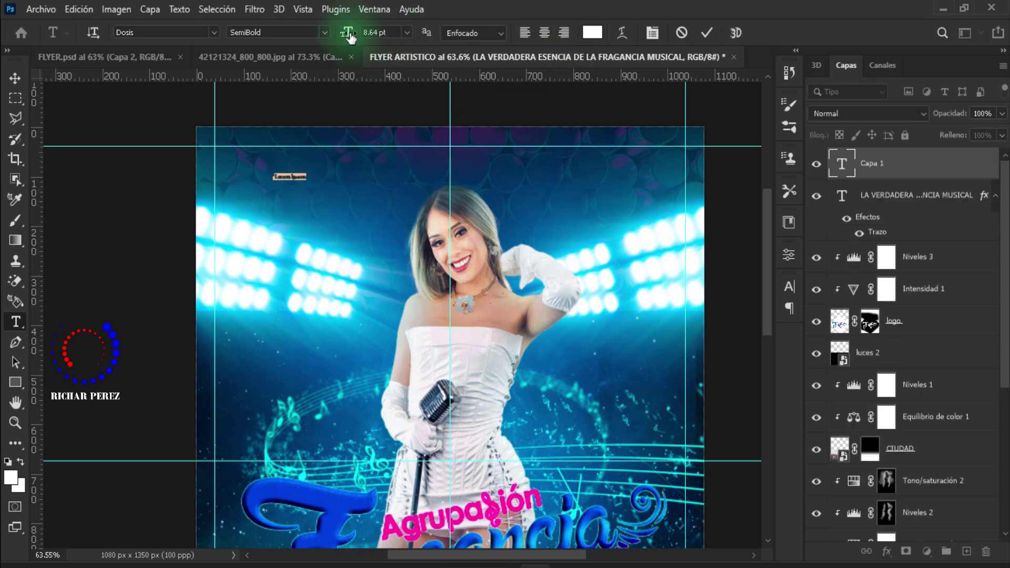
left_click_drag(346, 32, 357, 33)
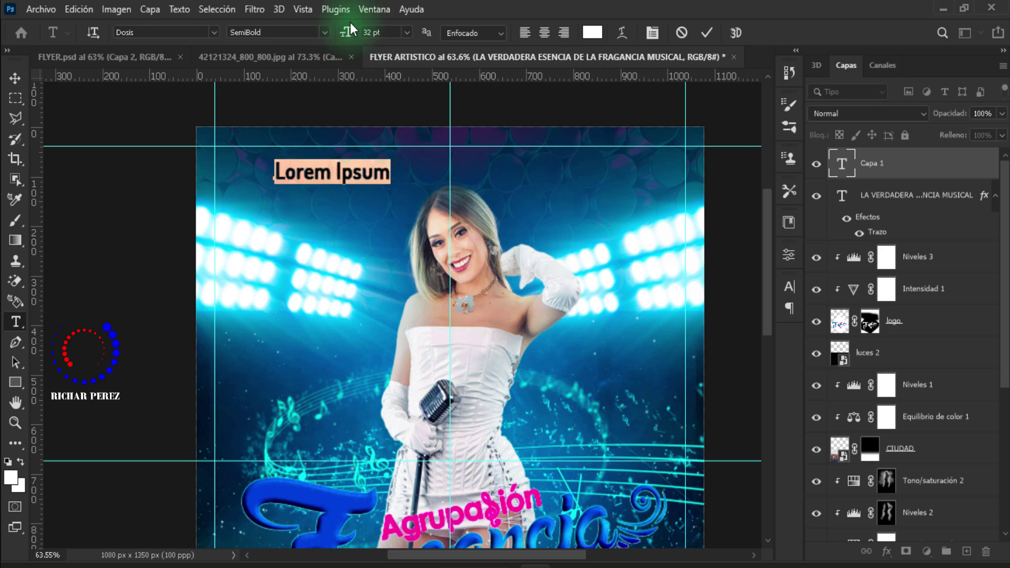
type("de")
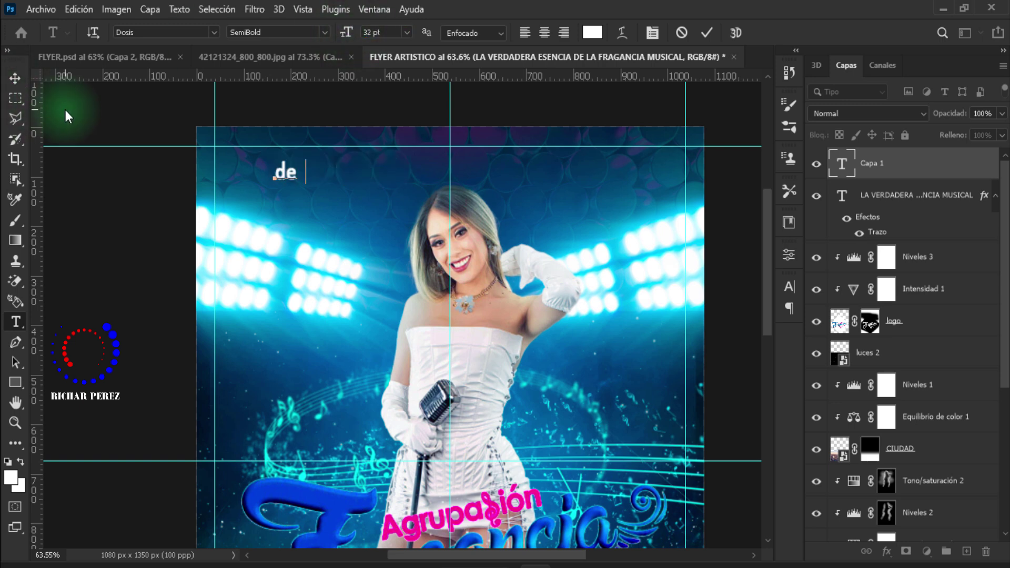
key("BackSpace")
key("BackSpace")
key("BackSpace")
type("DESPUES DE ")
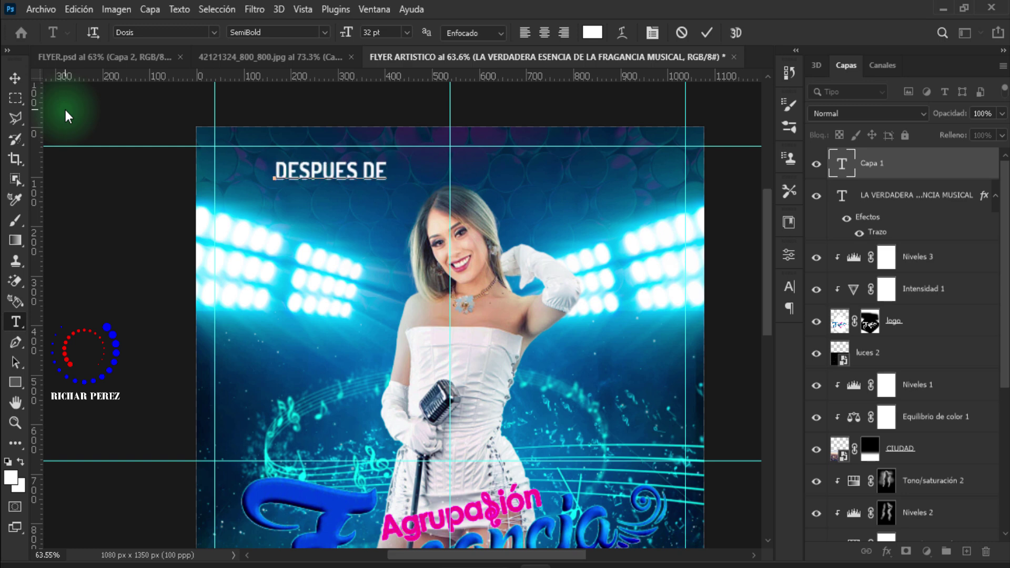
type("MUCH")
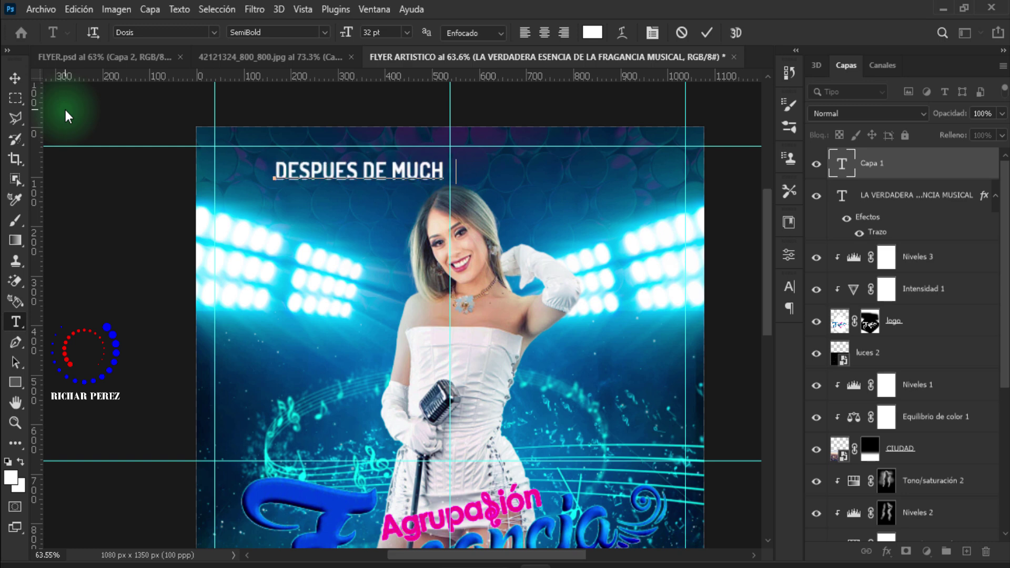
type("O TIEMPO")
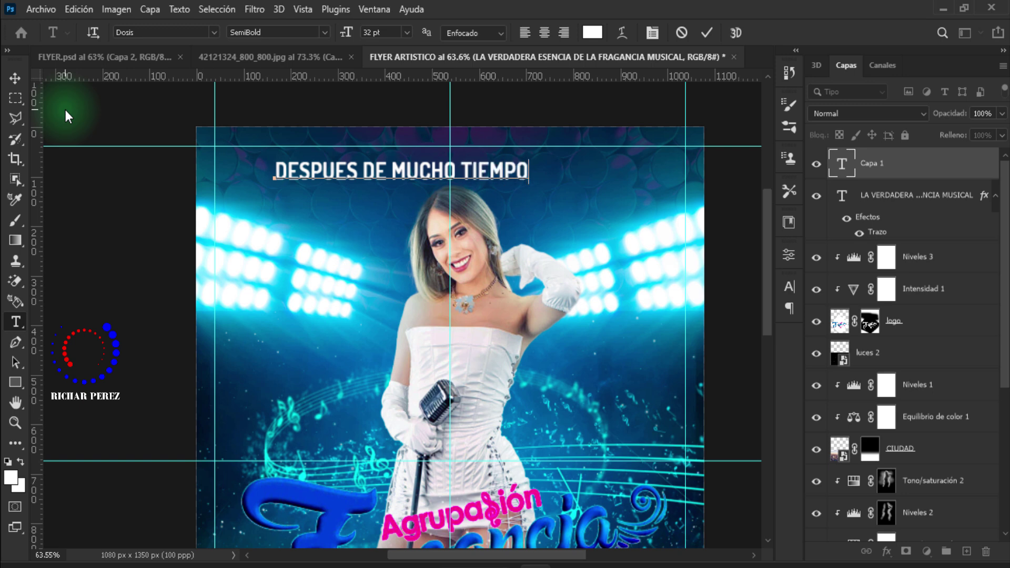
type(" EN E")
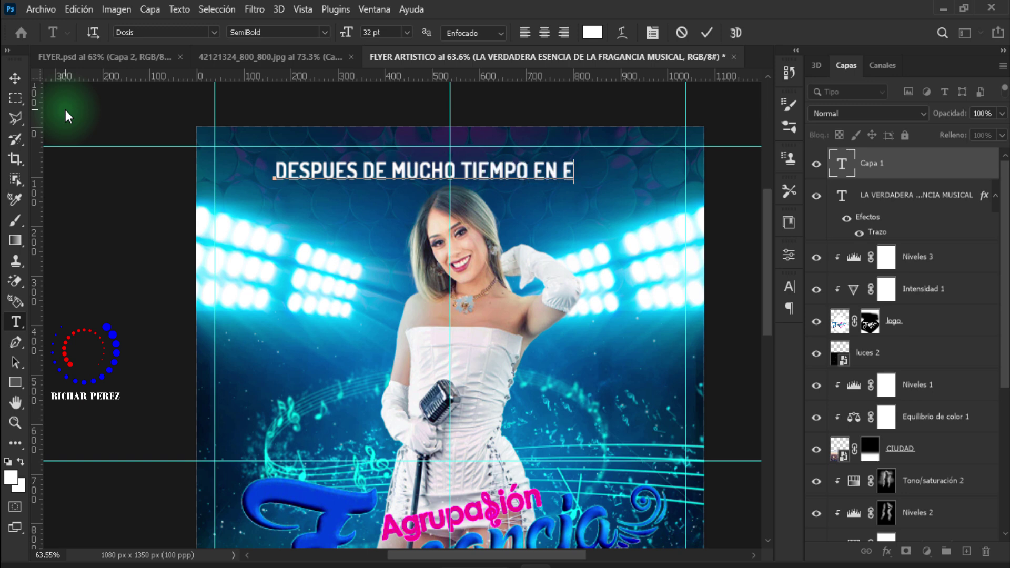
type("XCLUSIVO")
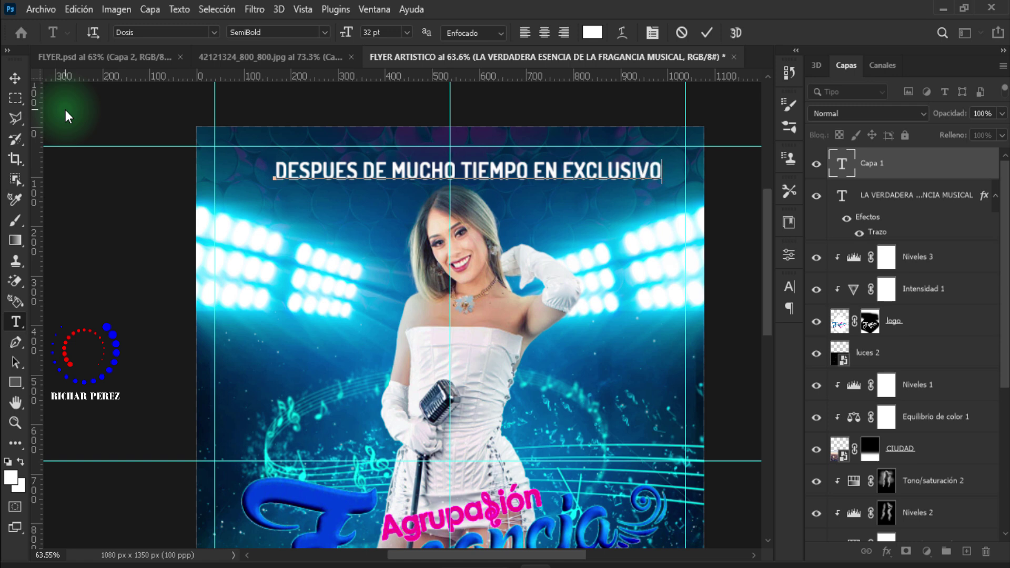
left_click(906, 164)
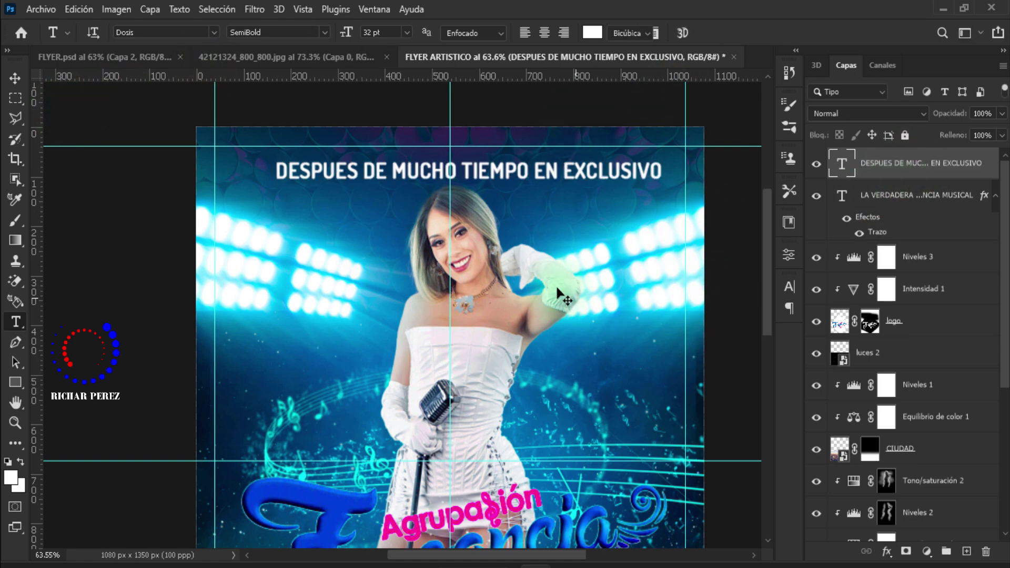
Step: Move the headline to the horizontal centre of the flyer's top
key("ctrl+t")
left_click_drag(538, 181, 527, 168)
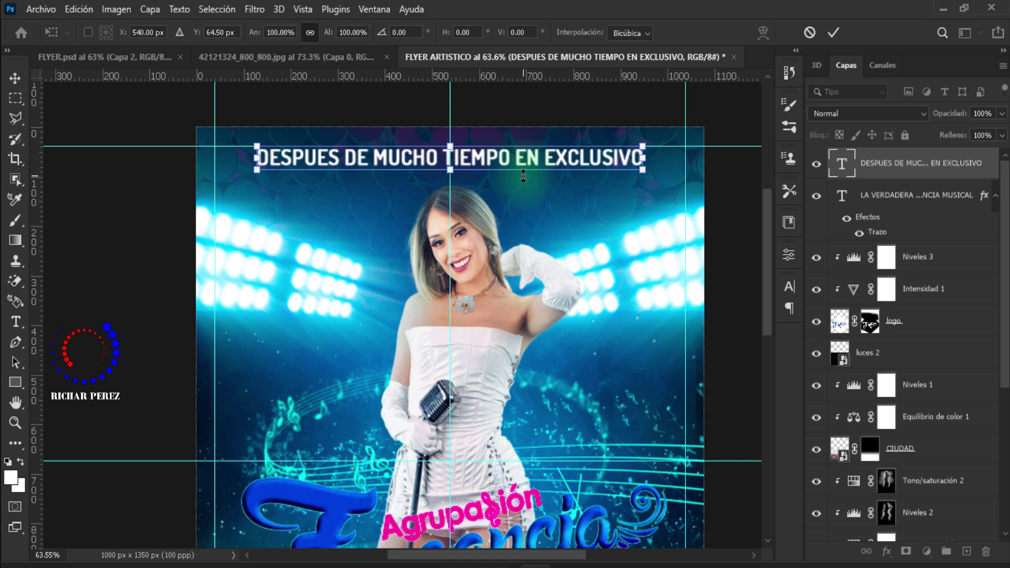
key("Return")
key("t")
Step: Move the singer's photo and its adjustment layers slightly left and lower
scroll(558, 275, "down", 1)
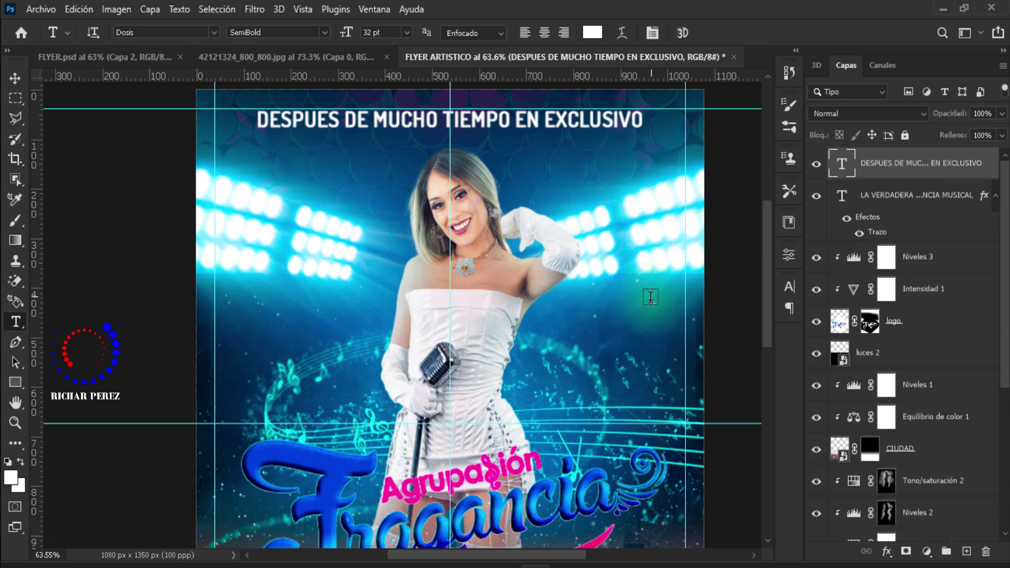
key("v")
left_click(465, 203, "ctrl")
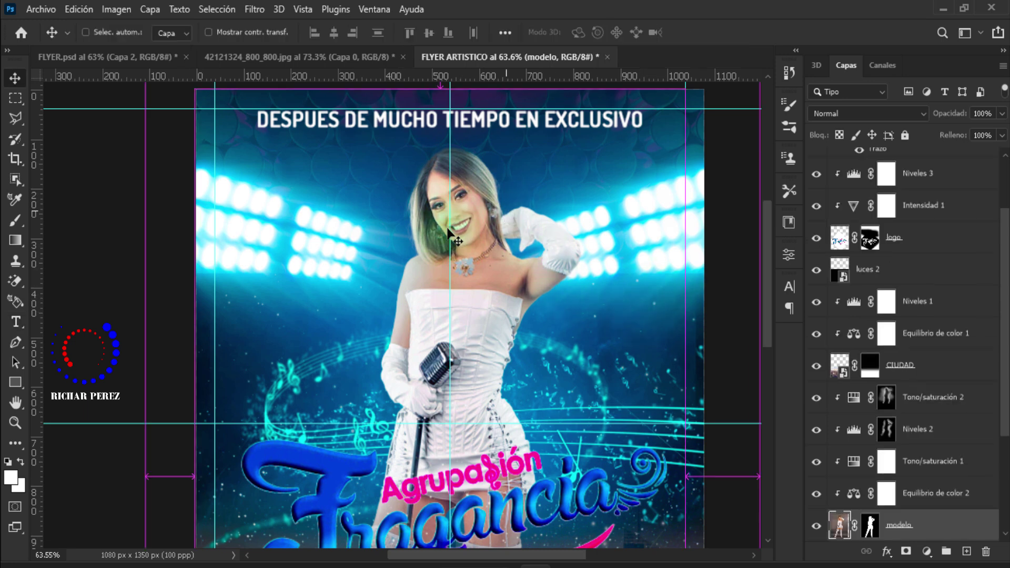
left_click_drag(886, 398, 947, 463)
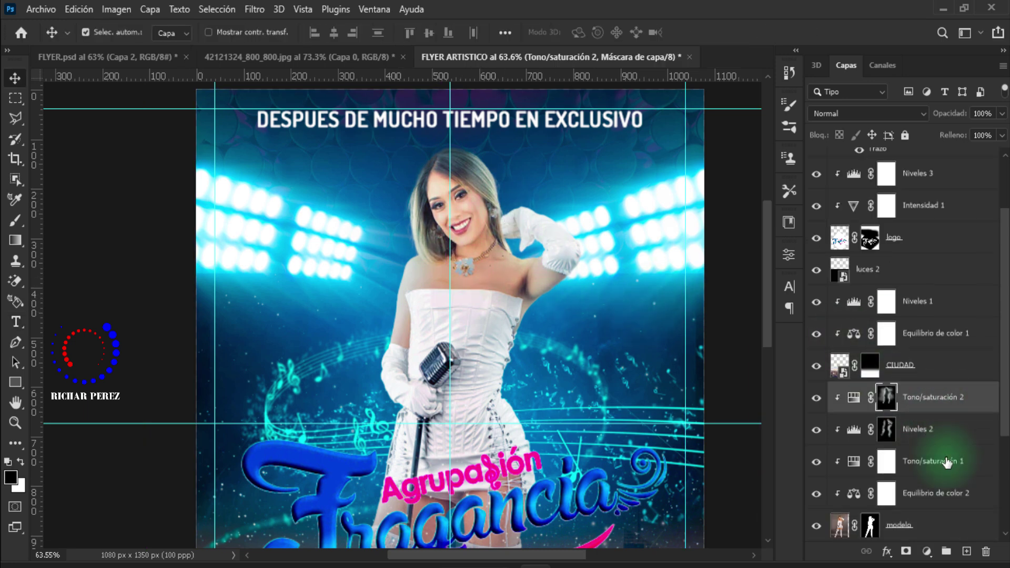
scroll(466, 372, "down", 2)
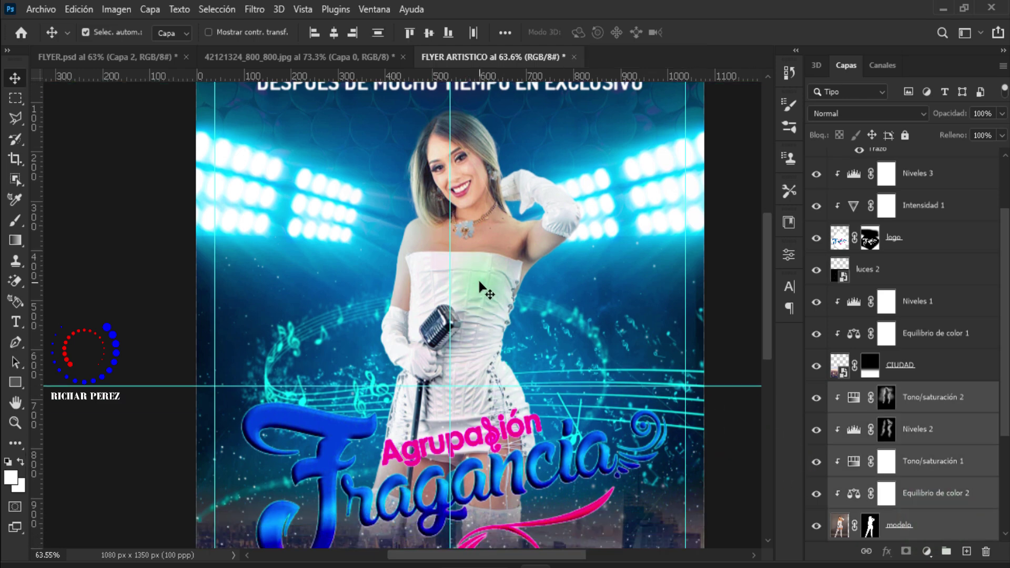
key("ctrl+t")
left_click_drag(499, 232, 491, 254)
scroll(492, 285, "down", 5)
key("Return")
Step: Scale the headline down to about 78% of its size
scroll(508, 312, "up", 5)
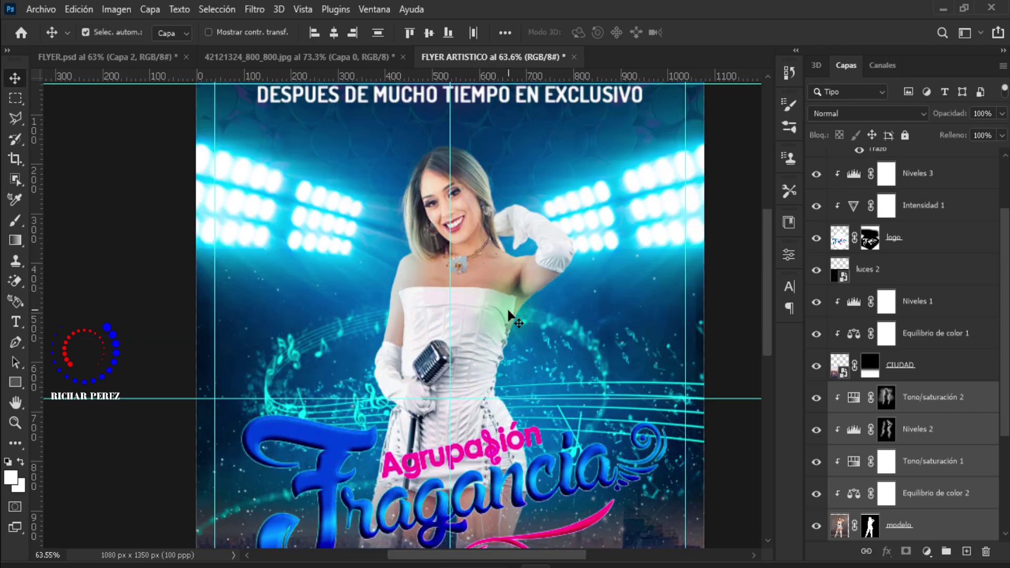
scroll(508, 311, "up", 4)
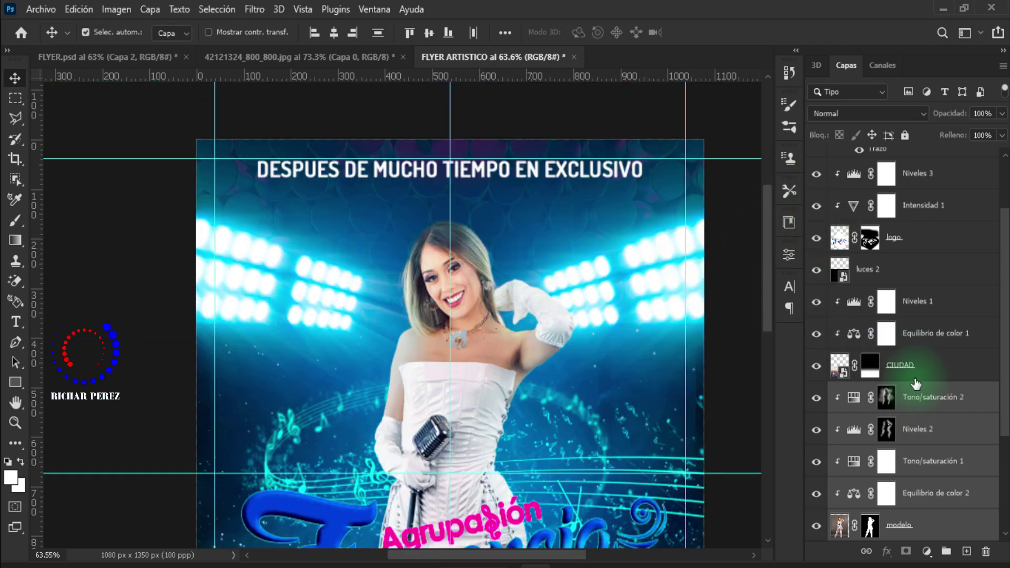
scroll(917, 174, "up", 3)
left_click(917, 164)
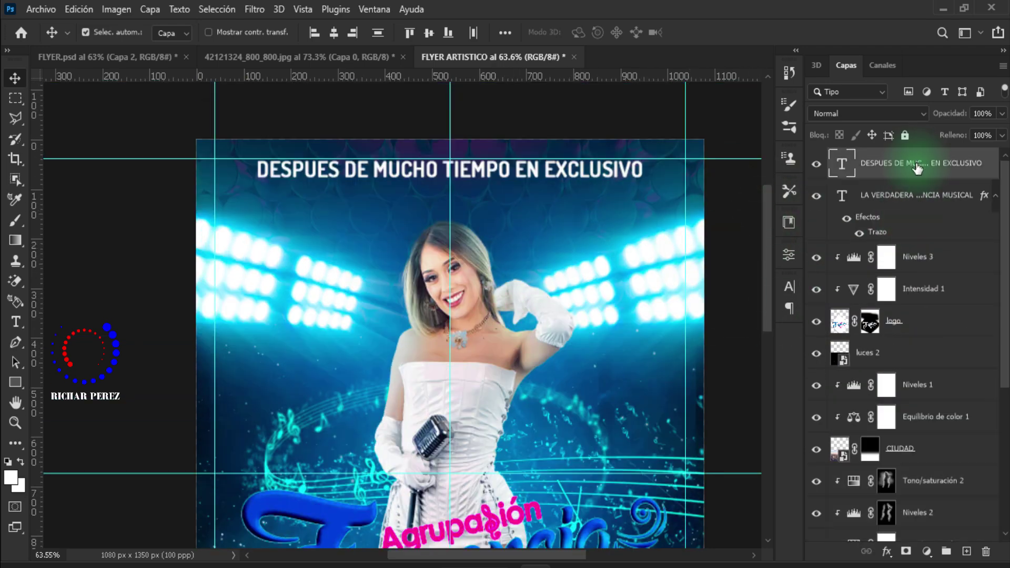
key("ctrl+t")
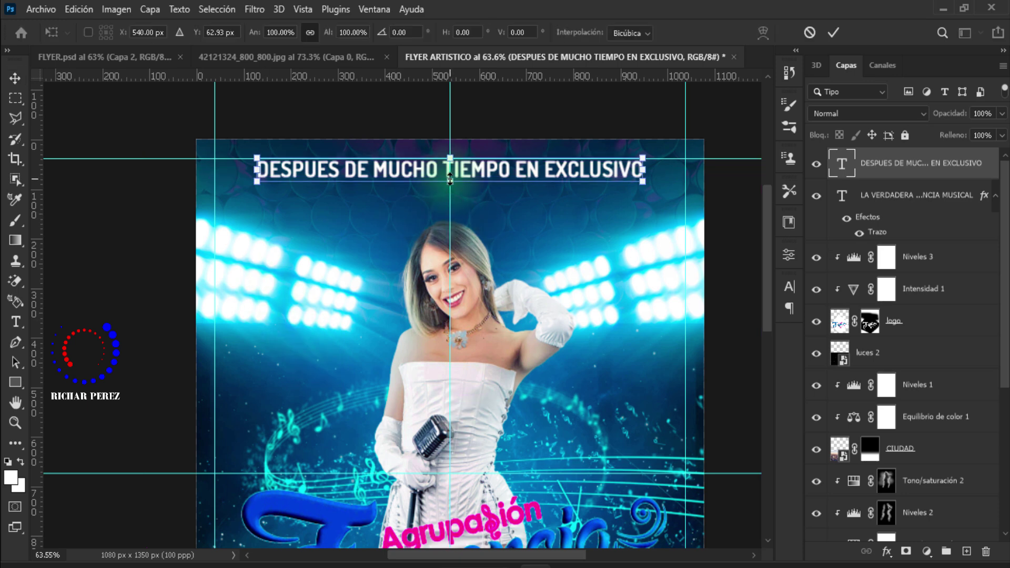
left_click_drag(451, 174, 449, 175)
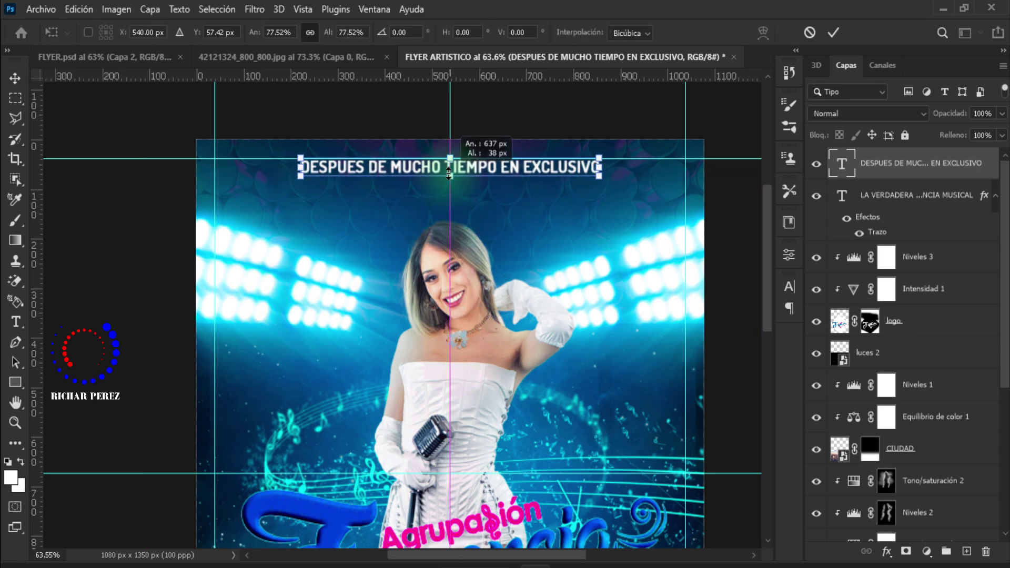
key("Return")
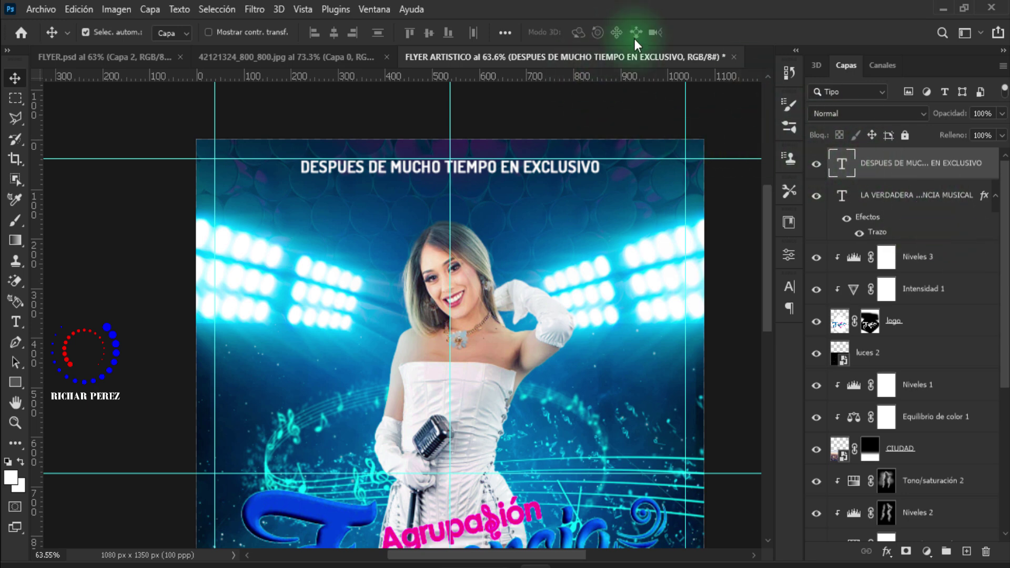
key("t")
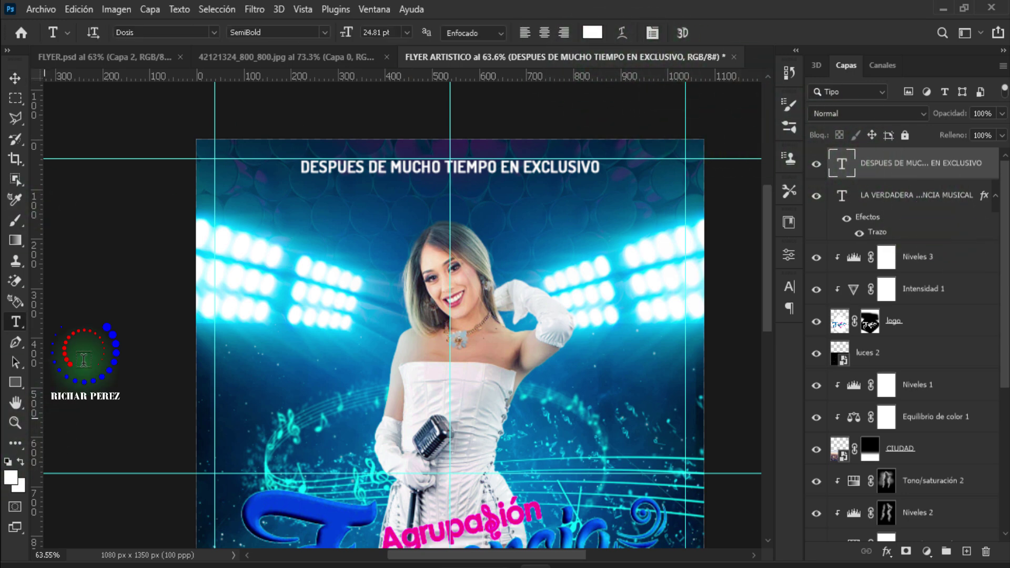
Step: Set the headline's tracking to 150 in the Character panel
left_click(652, 33)
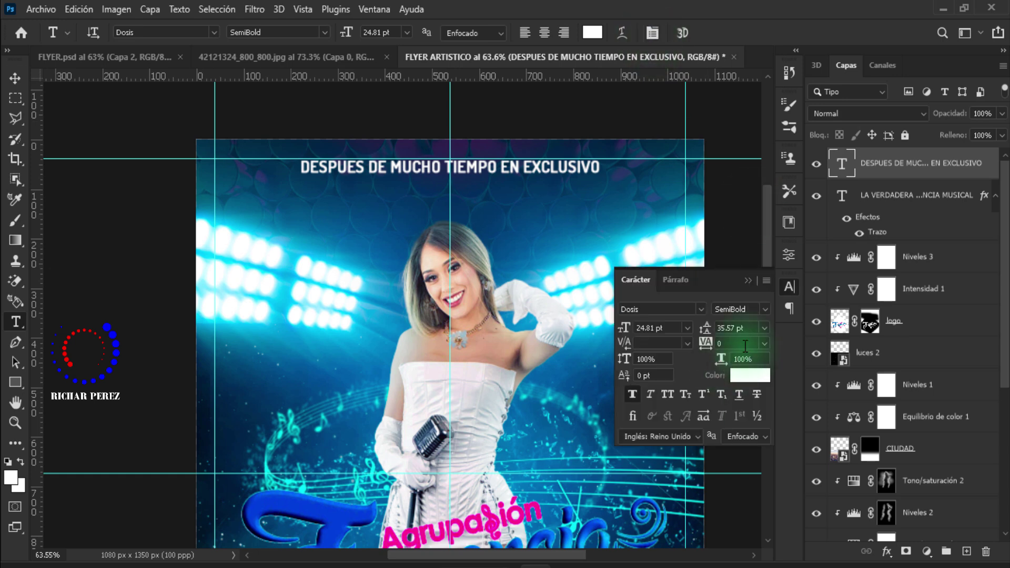
double_click(742, 341)
type("1")
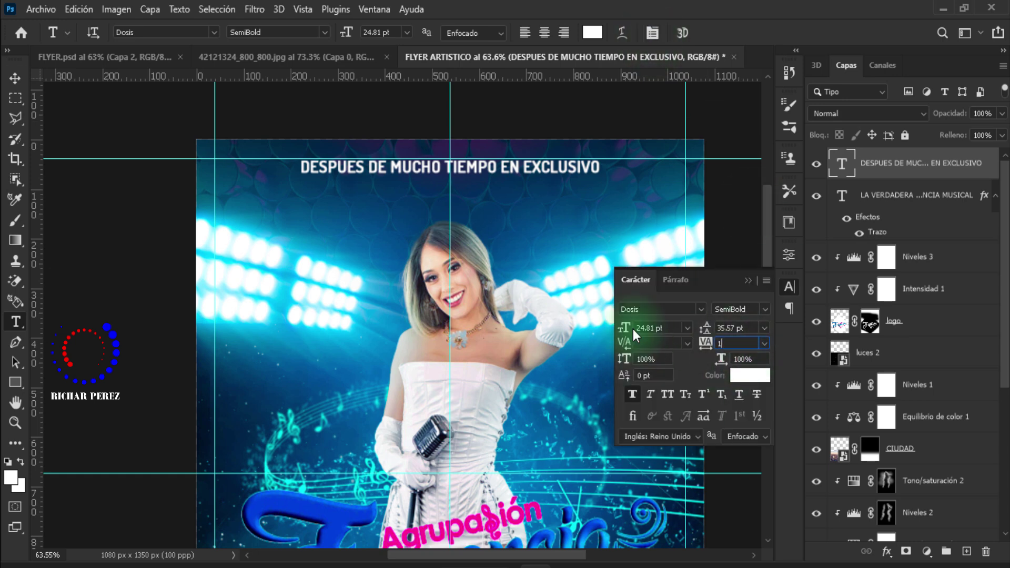
type("50")
key("Return")
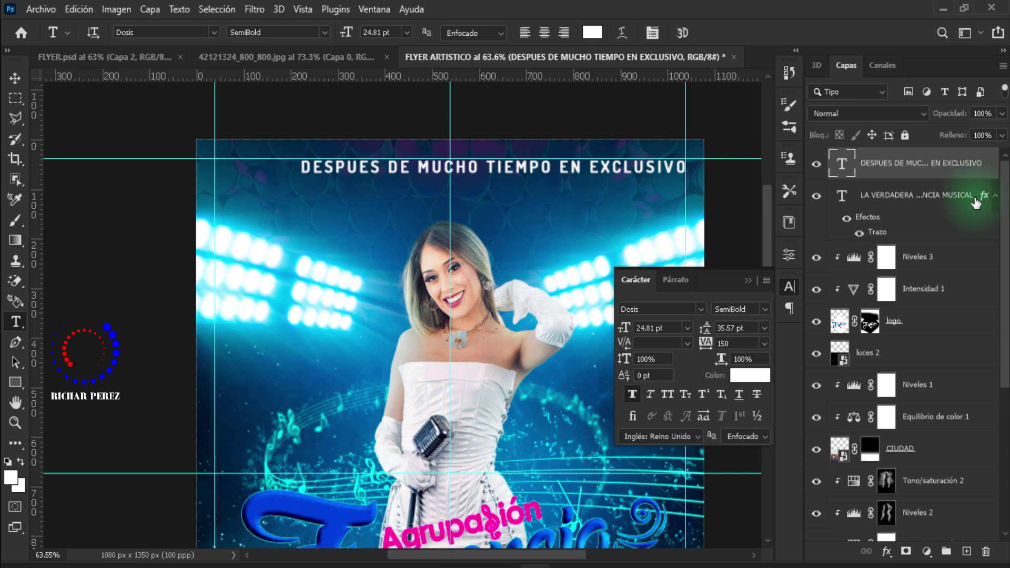
left_click(747, 281)
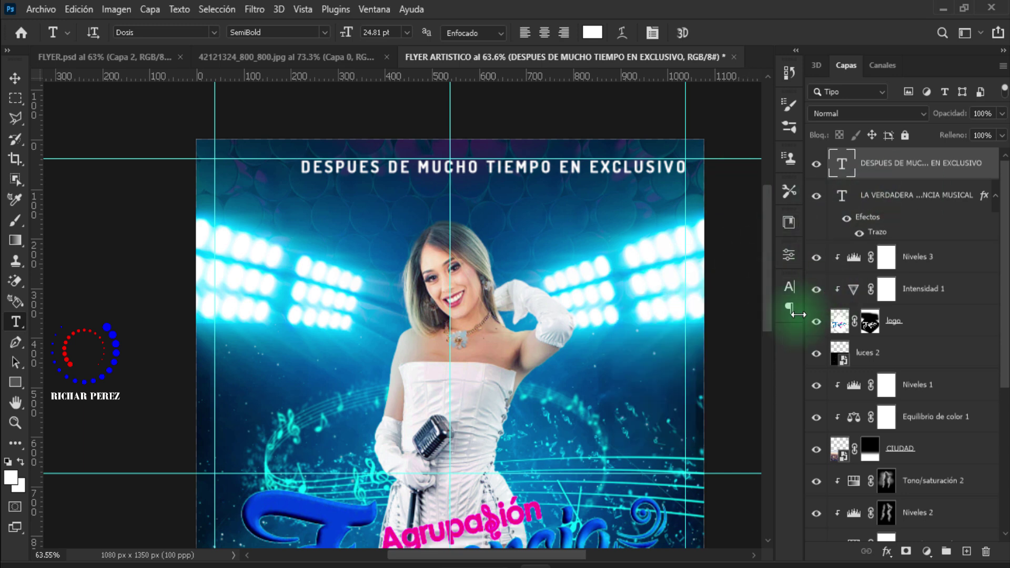
Step: Drag the headline back onto the flyer's centre guide
key("ctrl+t")
left_click_drag(538, 173, 493, 171)
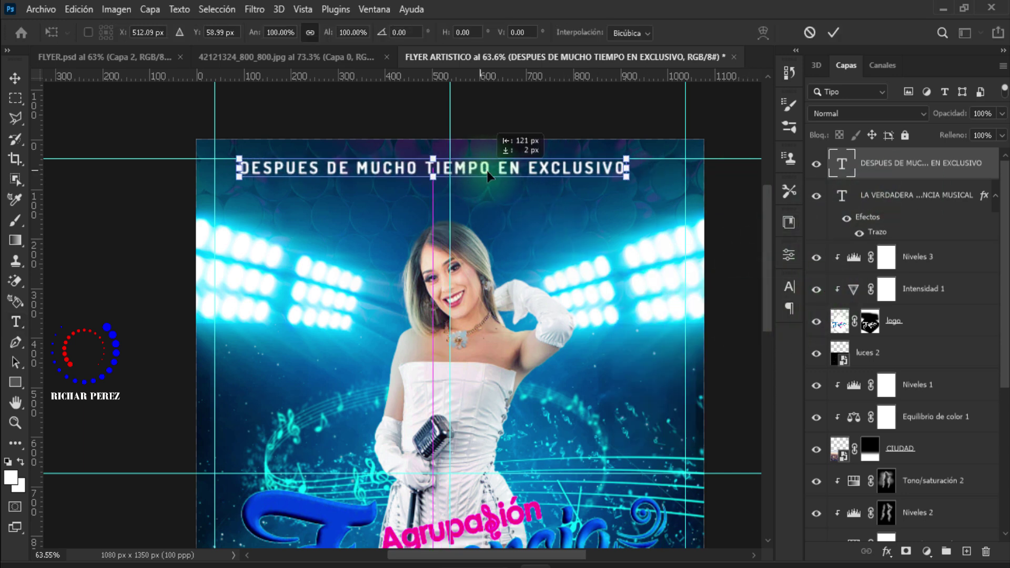
key("Return")
scroll(490, 182, "down", 2)
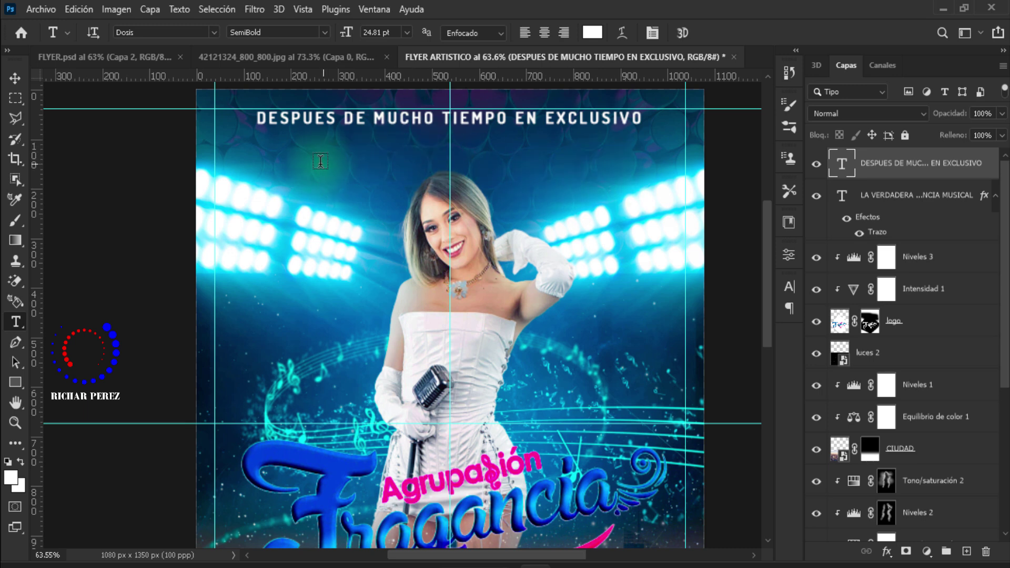
Step: Type 'EN VIVO!' below the headline and set it in the Riffic font
left_click(300, 169)
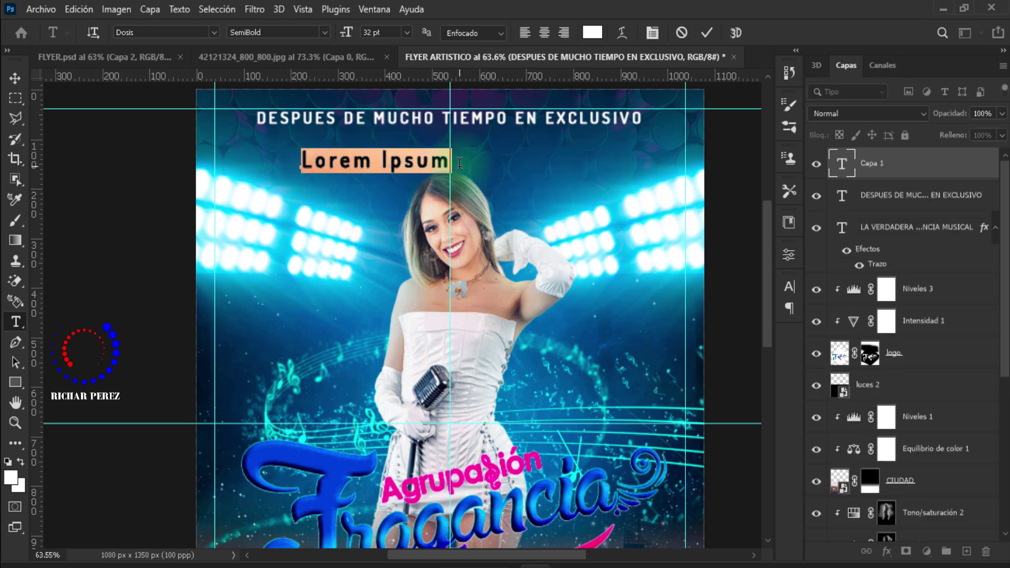
type("EN VIVO!")
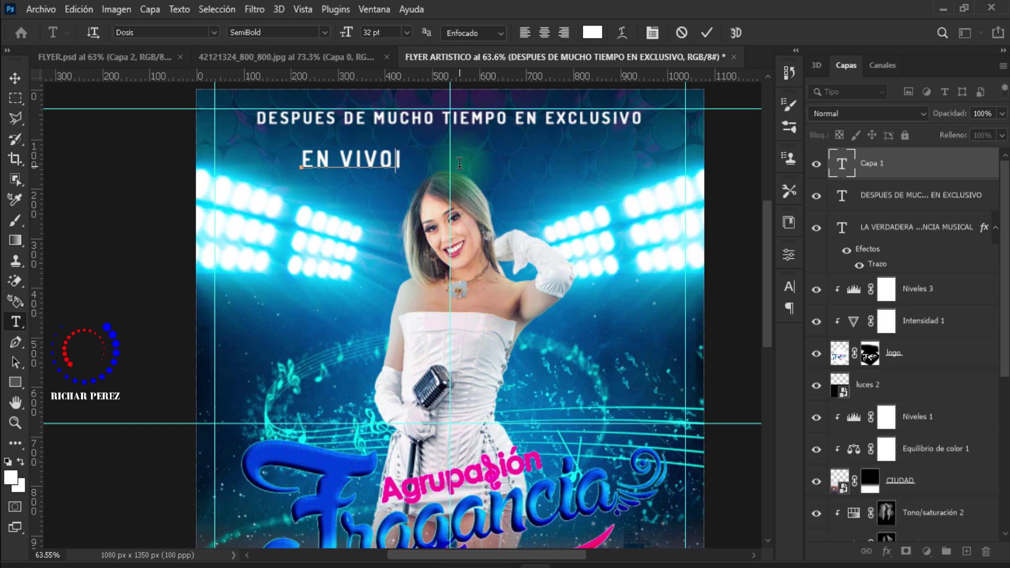
left_click(57, 125)
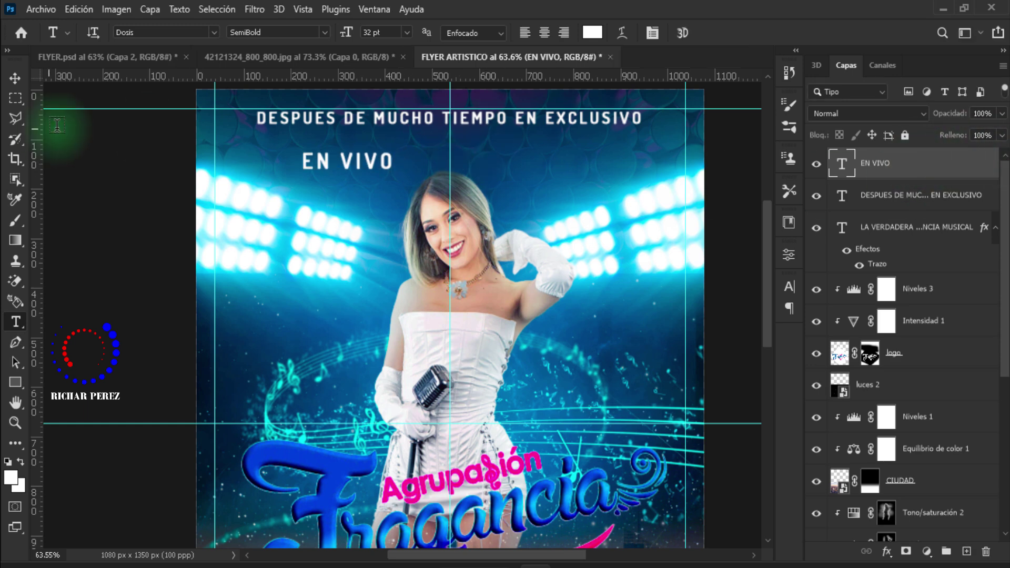
left_click(212, 32)
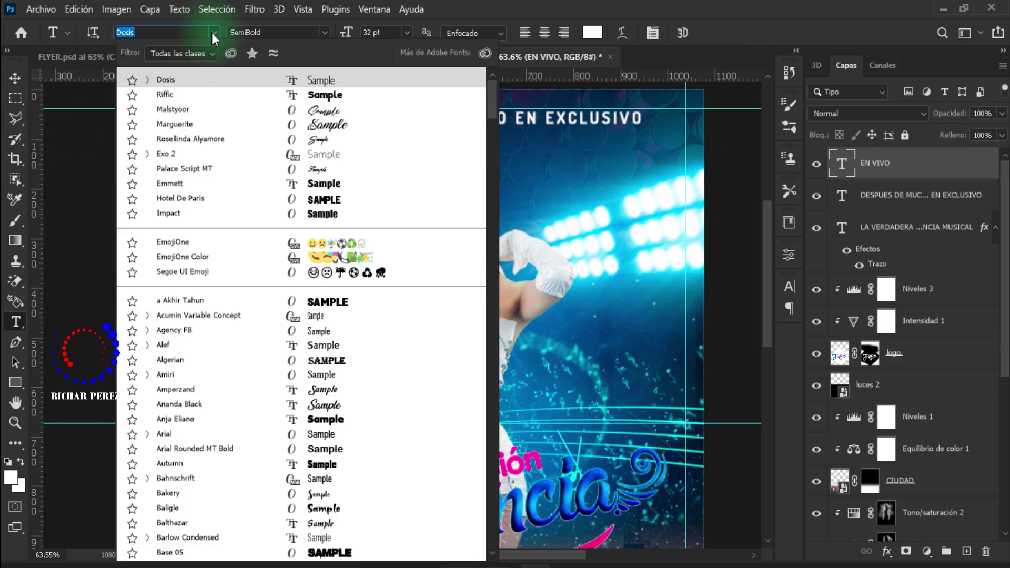
left_click(182, 96)
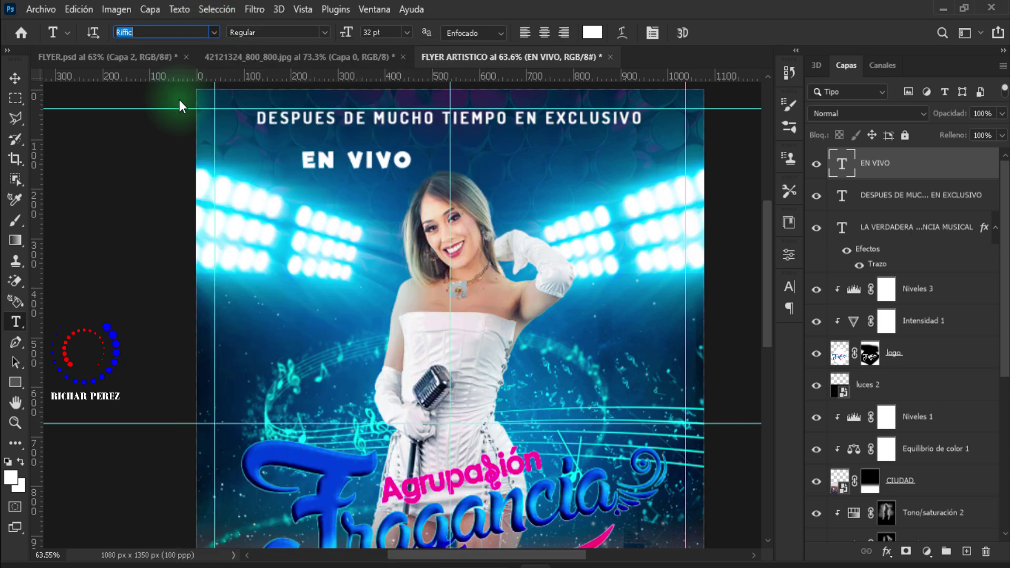
Step: Enlarge EN VIVO, centre it under the headline and stretch it wider
key("ctrl+t")
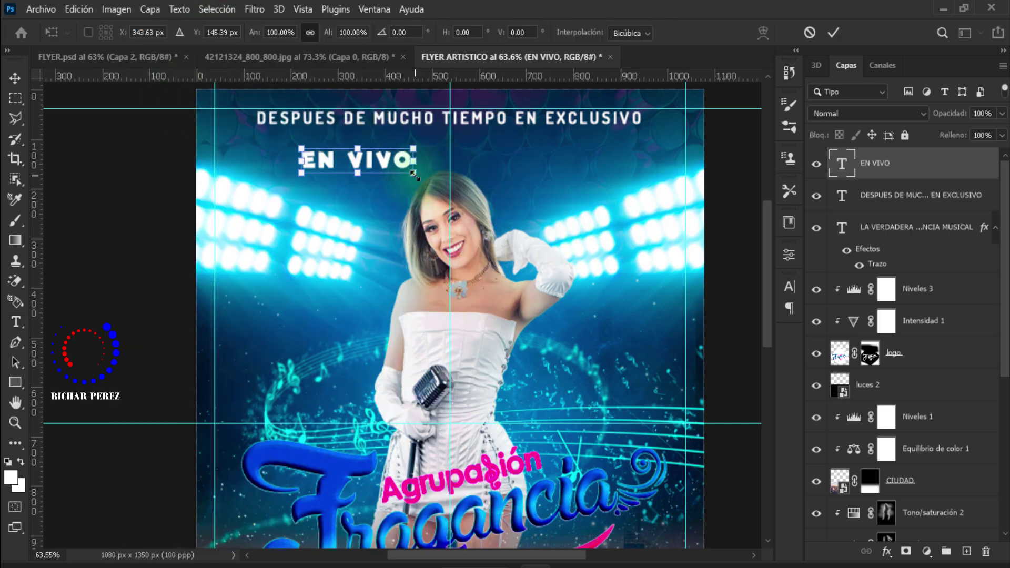
left_click_drag(413, 170, 575, 234)
left_click_drag(480, 184, 495, 172)
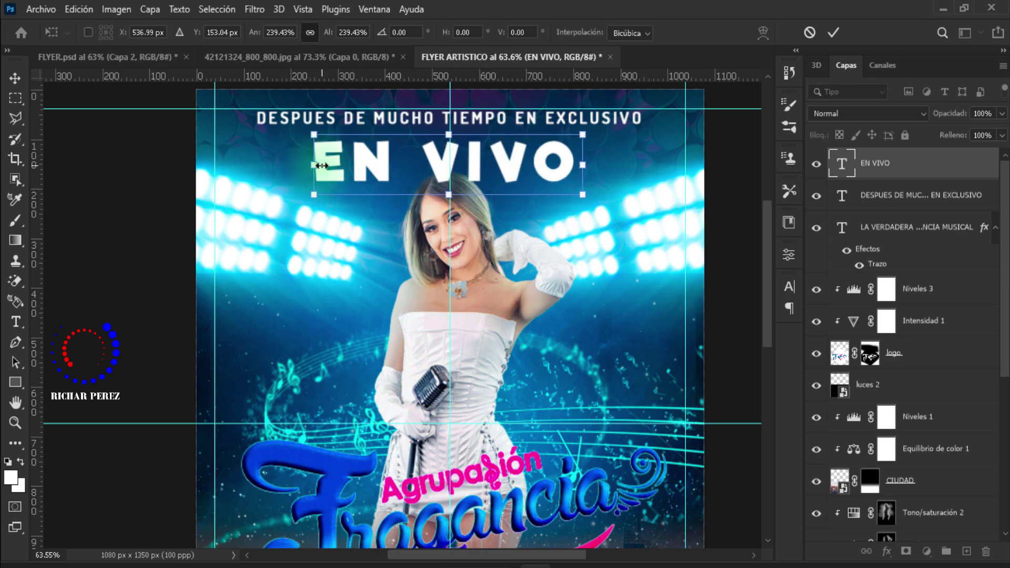
left_click_drag(314, 164, 258, 166)
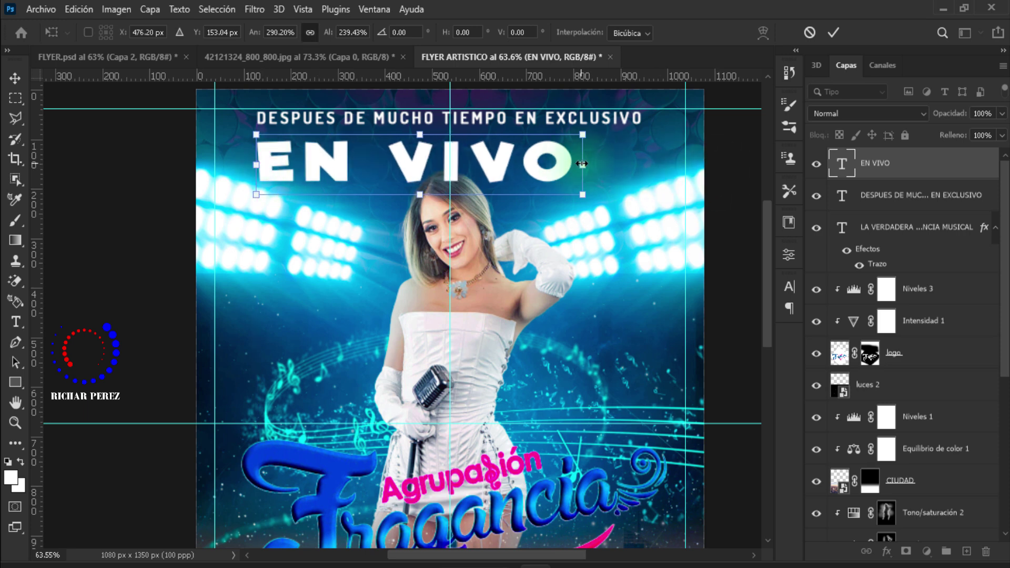
left_click_drag(582, 165, 640, 164)
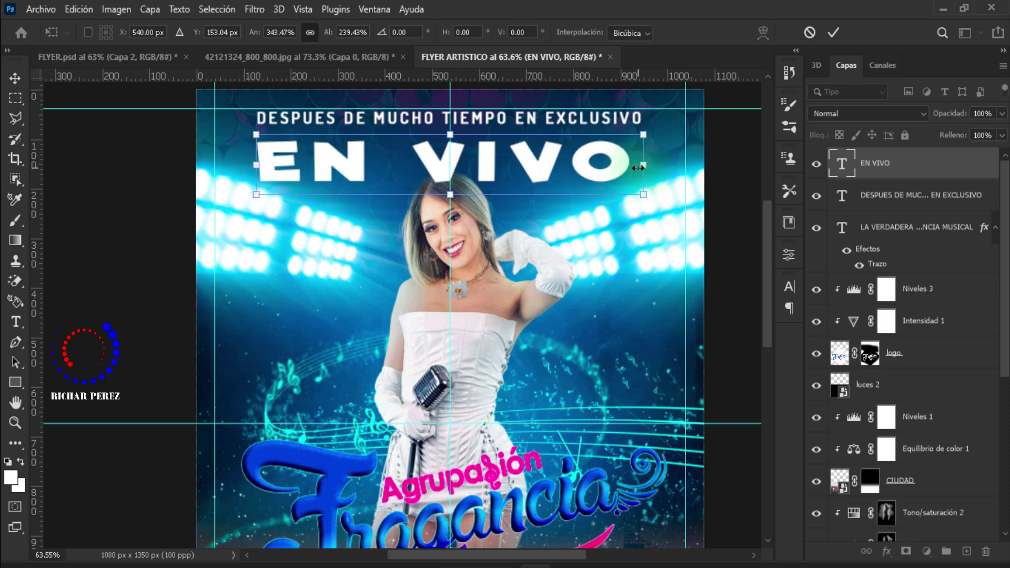
key("Return")
Step: Move the EN VIVO layer below the modelo layer in the Layers panel
left_click(890, 169)
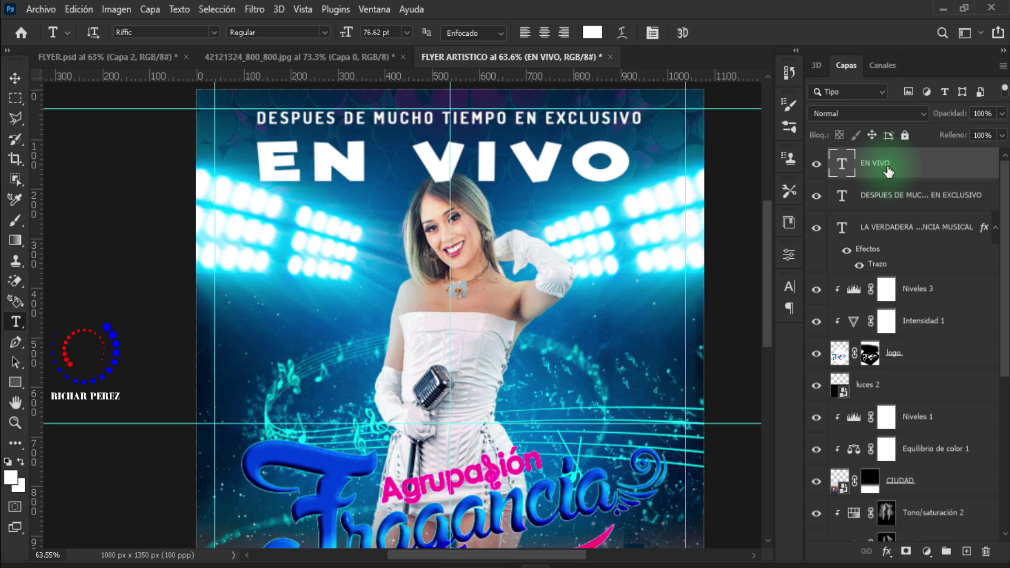
left_click_drag(888, 170, 1007, 208)
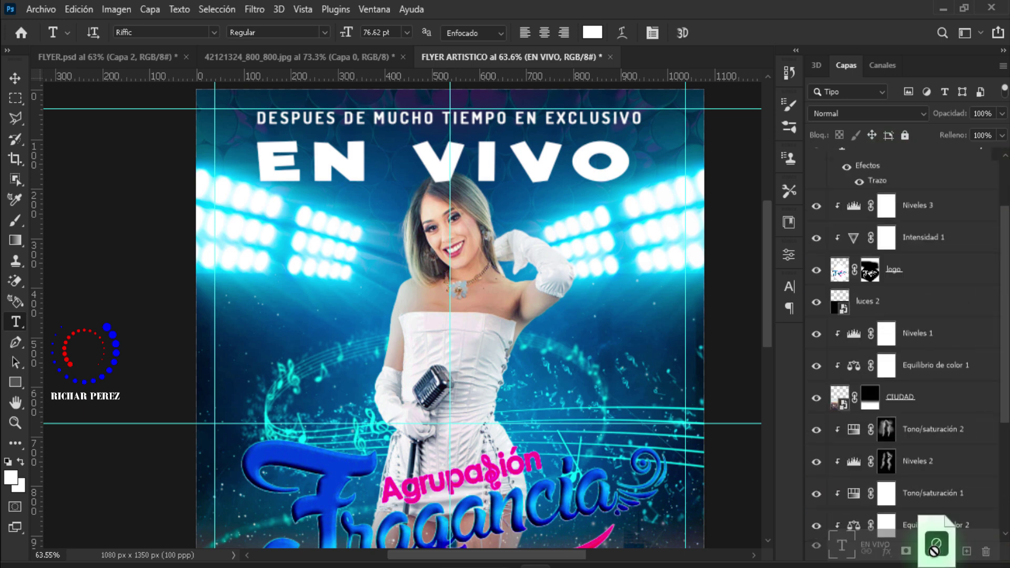
mouse_move(1006, 208)
left_mouse_down()
mouse_move(932, 564)
mouse_move(906, 483)
left_mouse_up()
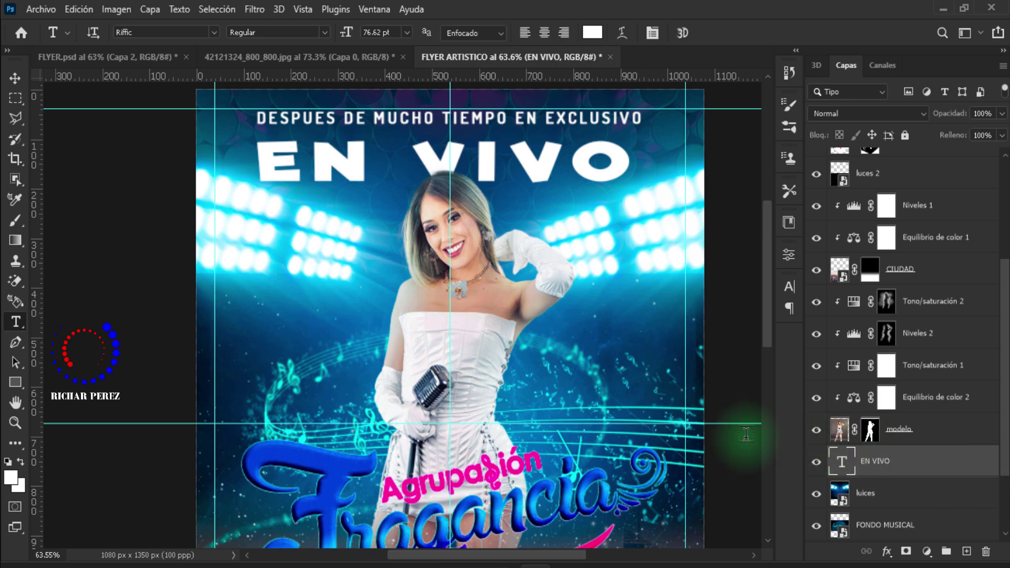
Step: Give EN VIVO 0 fill opacity, a 3 px white stroke and Bevel & Emboss
right_click(925, 463)
left_click(689, 183)
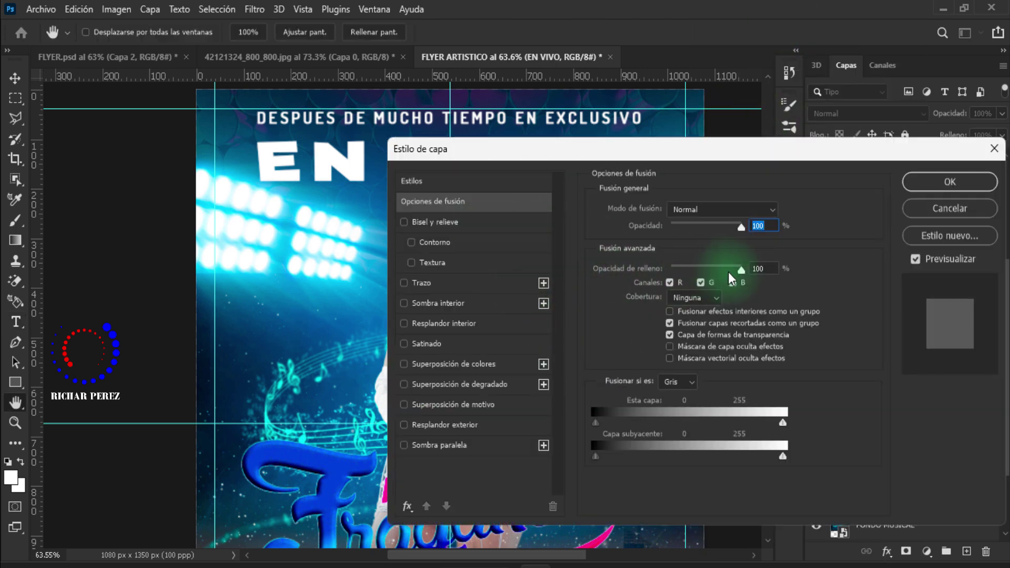
left_click_drag(740, 273, 405, 240)
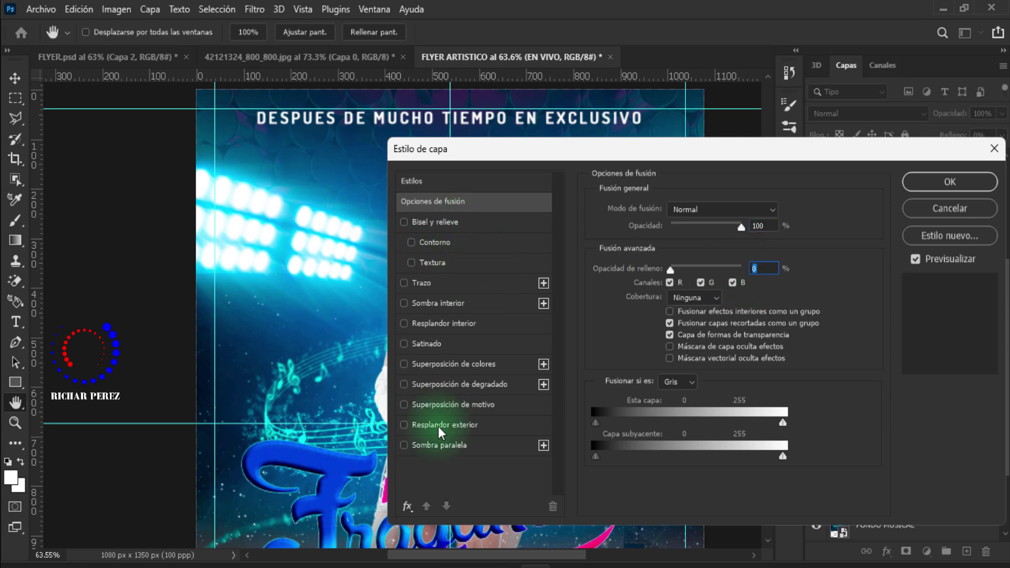
left_click(416, 288)
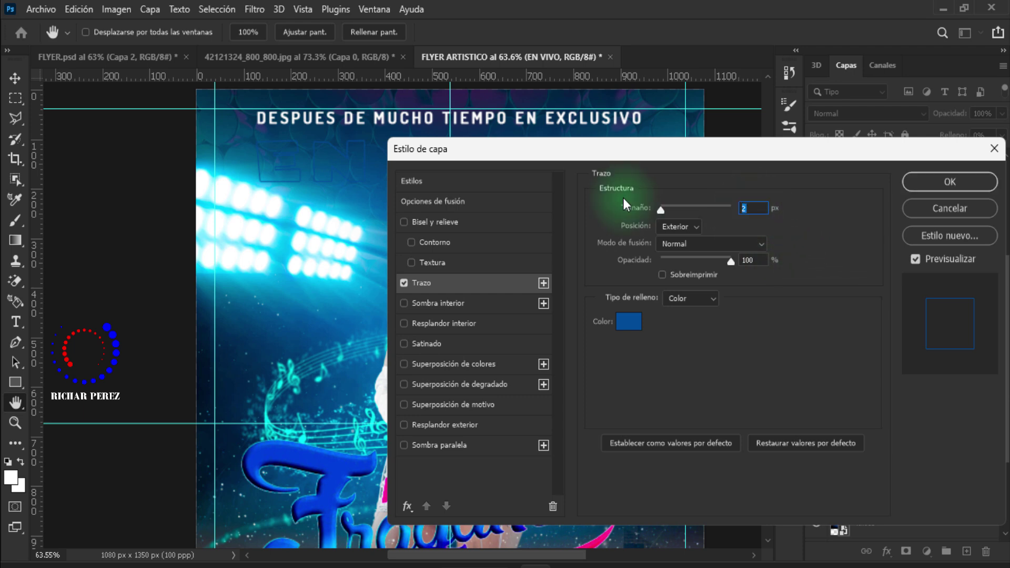
type("3")
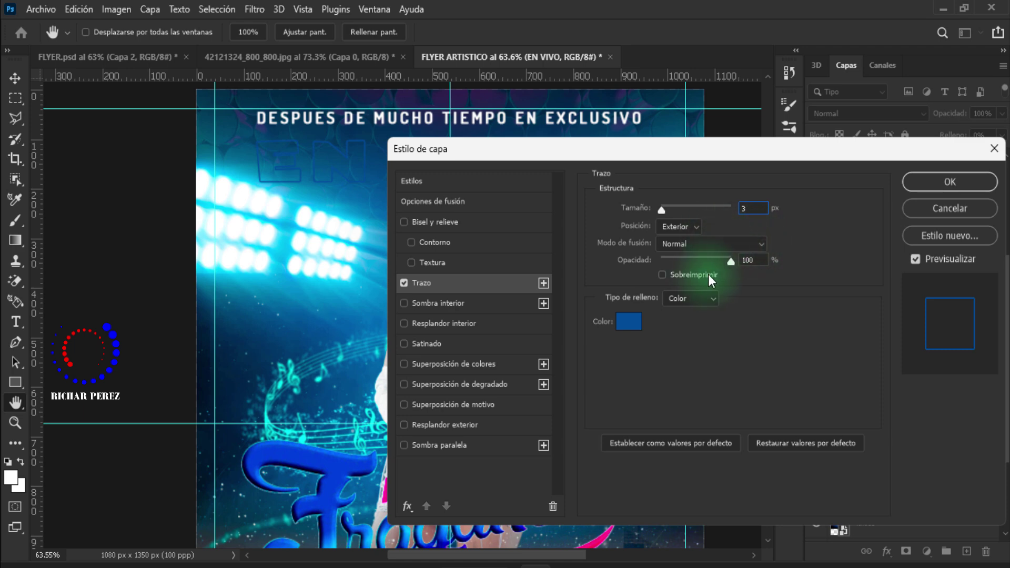
left_click(626, 324)
left_click_drag(625, 145, 600, 119)
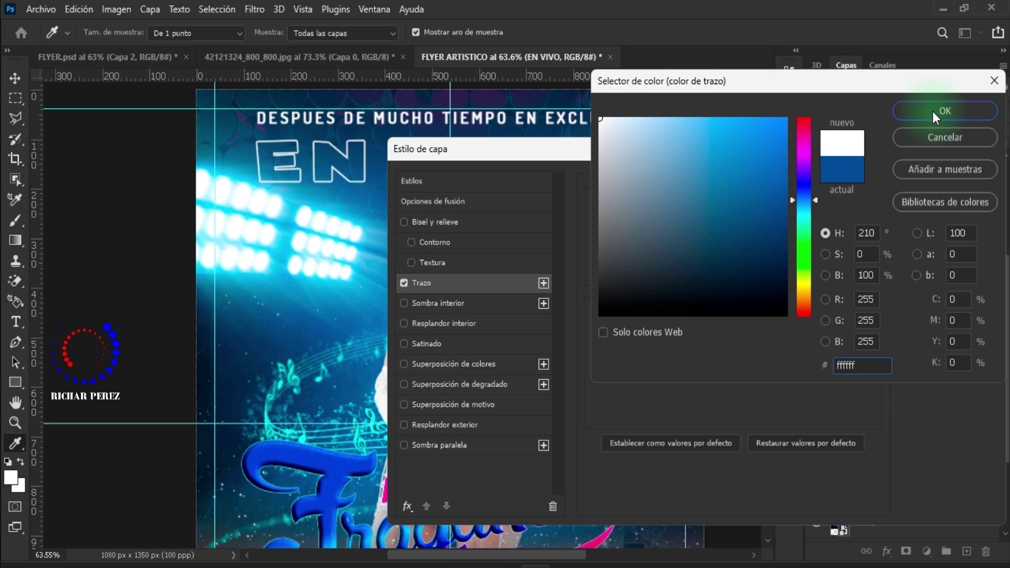
left_click(933, 112)
left_click(433, 221)
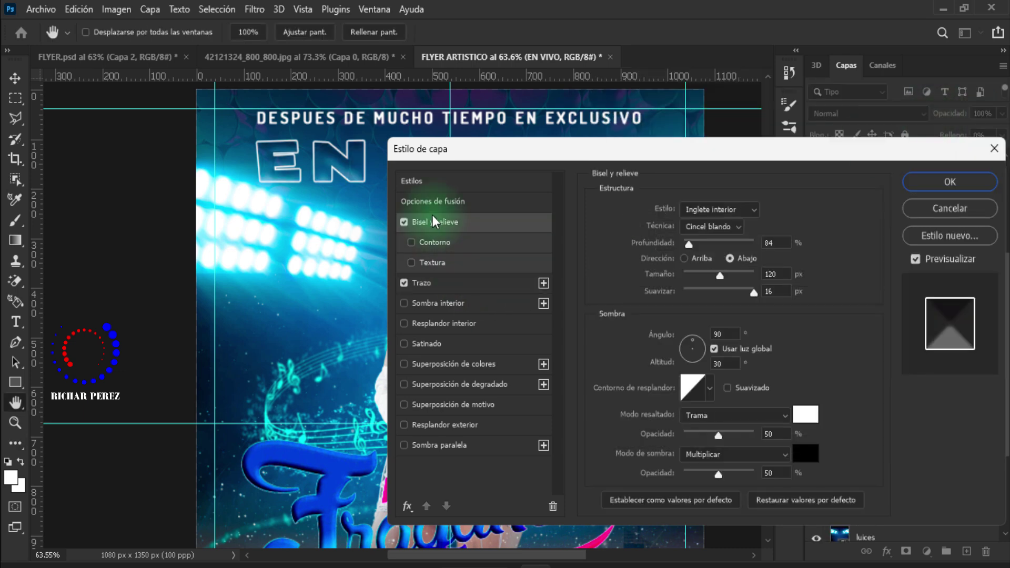
Step: Try Outer Bevel, keep Inner Bevel with a Multiplicar shadow, and apply the EN VIVO layer style
left_click_drag(688, 153, 735, 128)
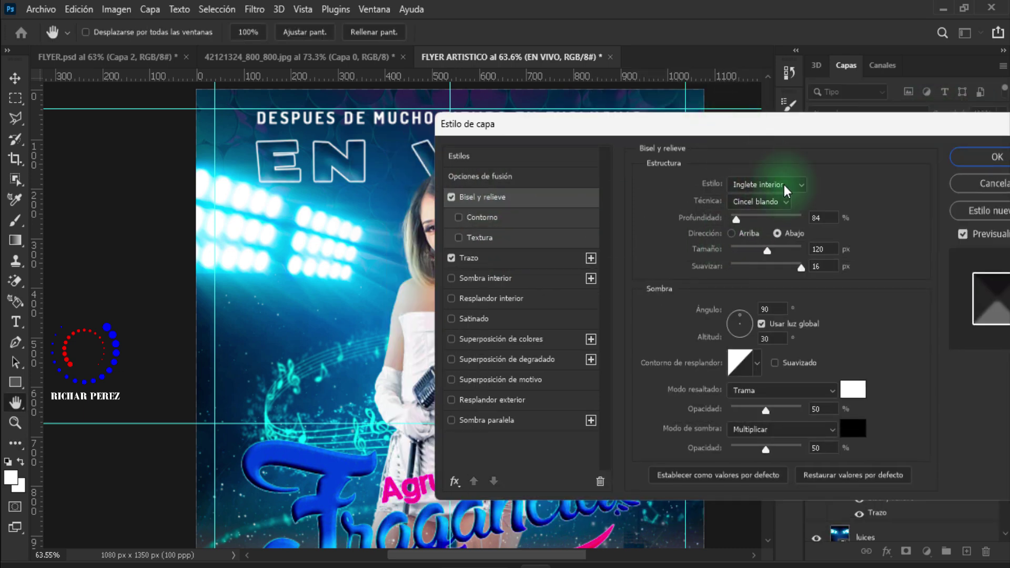
left_click(774, 186)
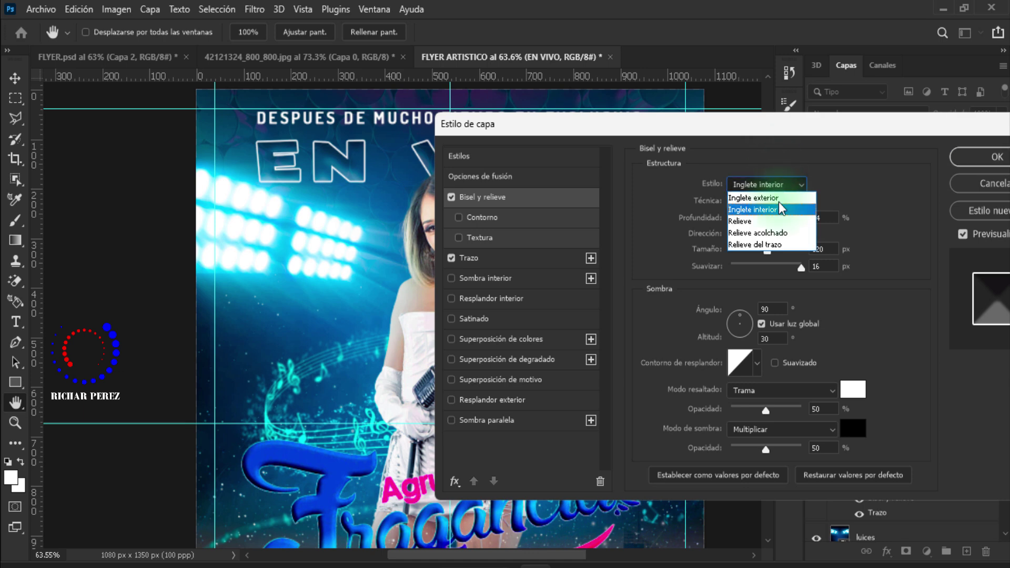
left_click(766, 186)
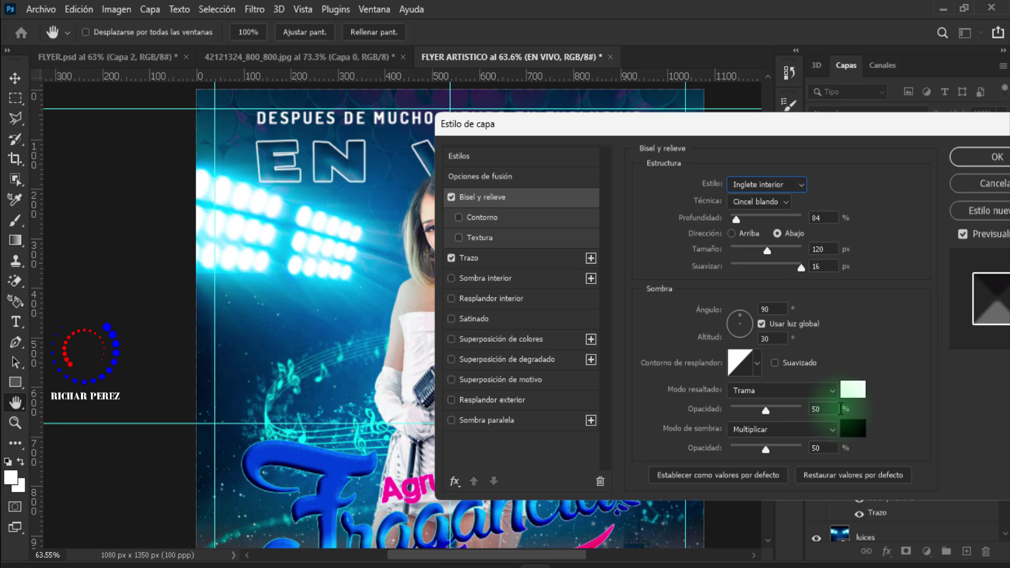
left_click(816, 409)
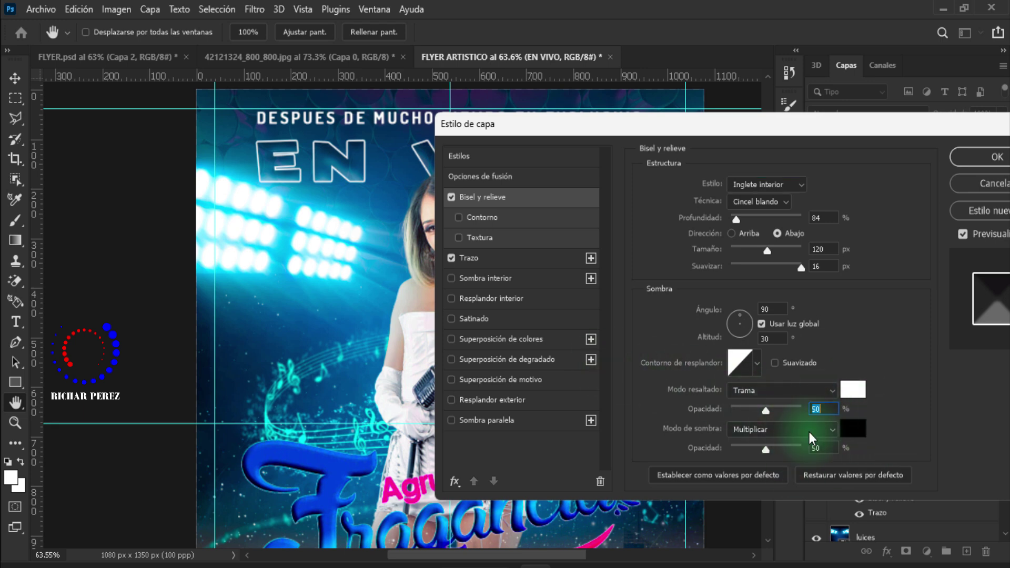
left_click(793, 434)
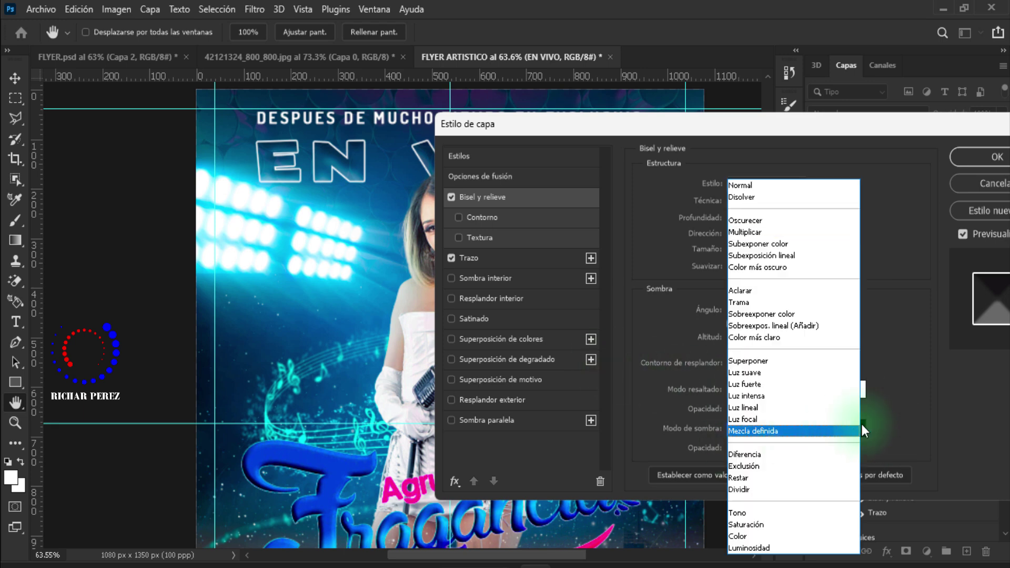
left_click(911, 423)
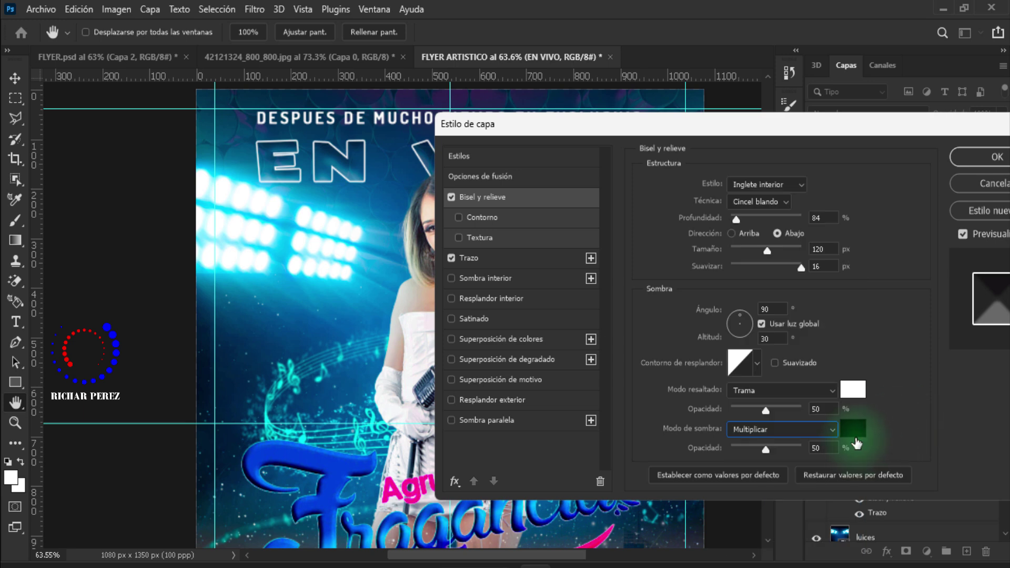
left_click_drag(889, 145, 698, 148)
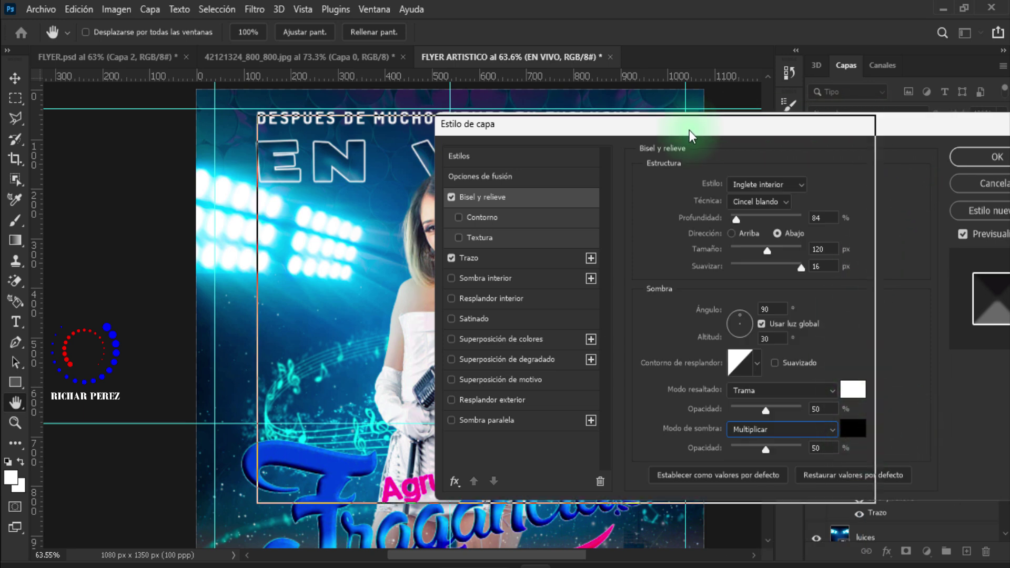
left_click(783, 169)
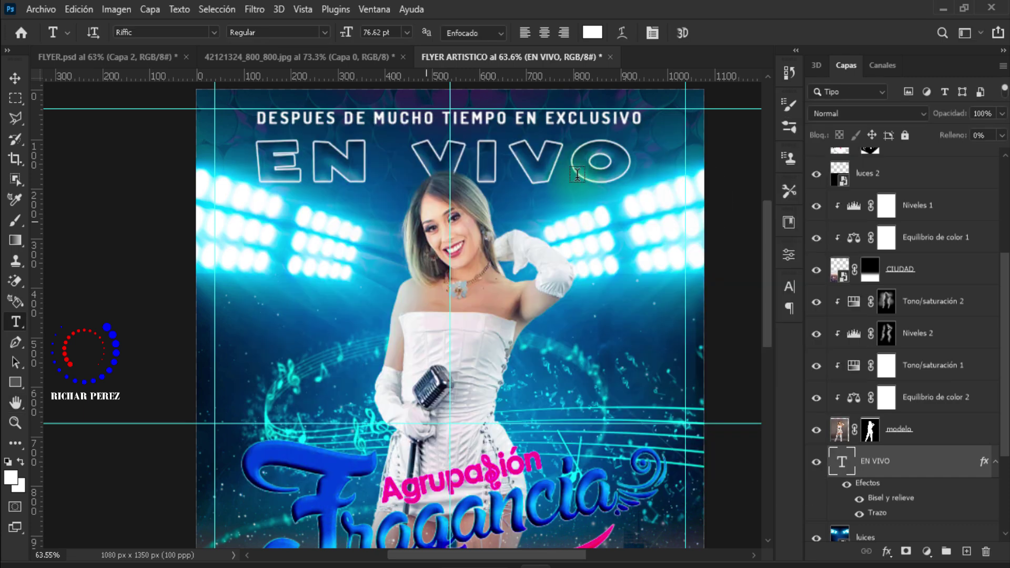
Step: Type 'Gran Presentacion' as a new text block right of the singer
key("t")
scroll(521, 287, "down", 2)
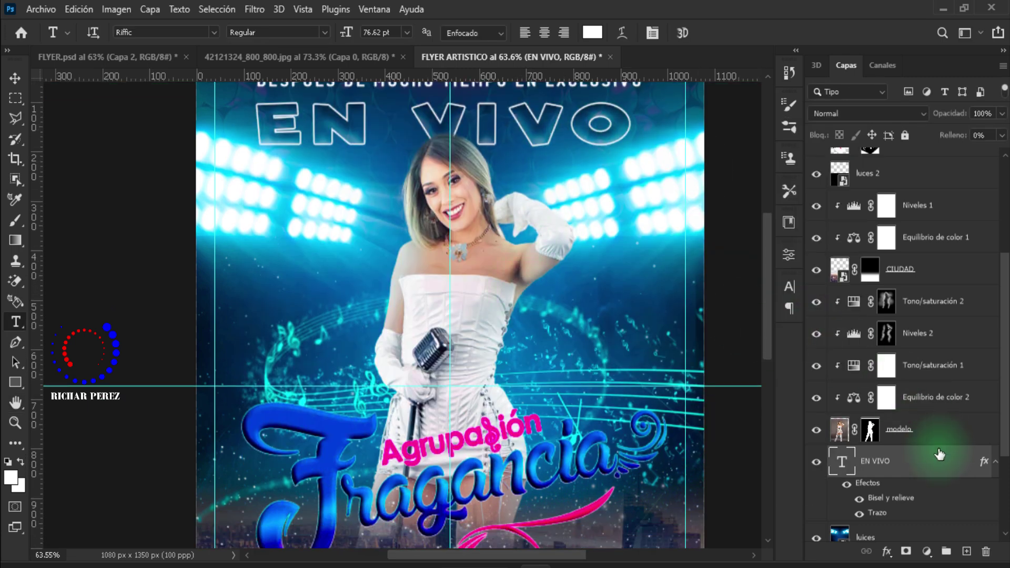
scroll(929, 399, "up", 2)
key("alt+period")
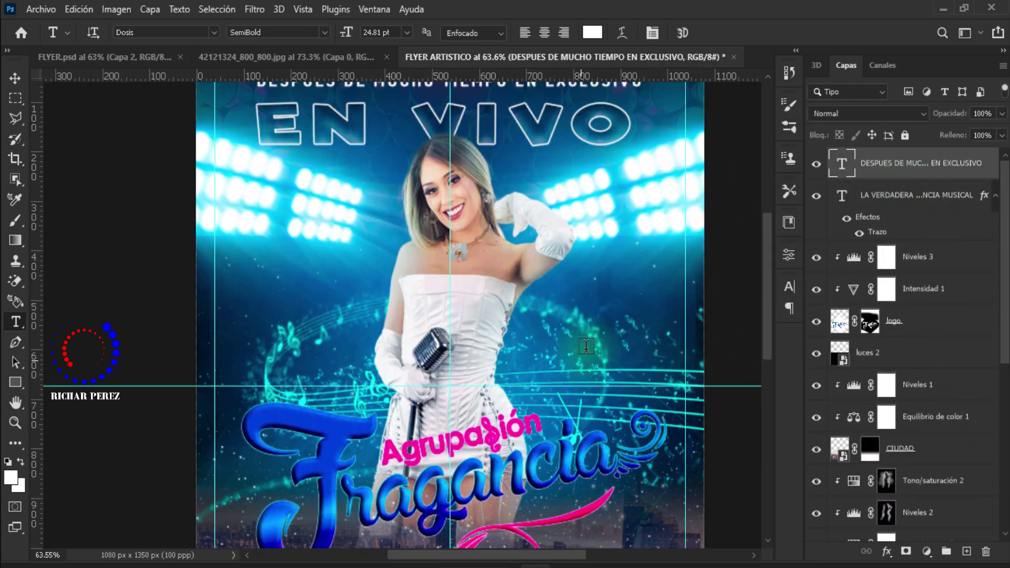
left_click(544, 310)
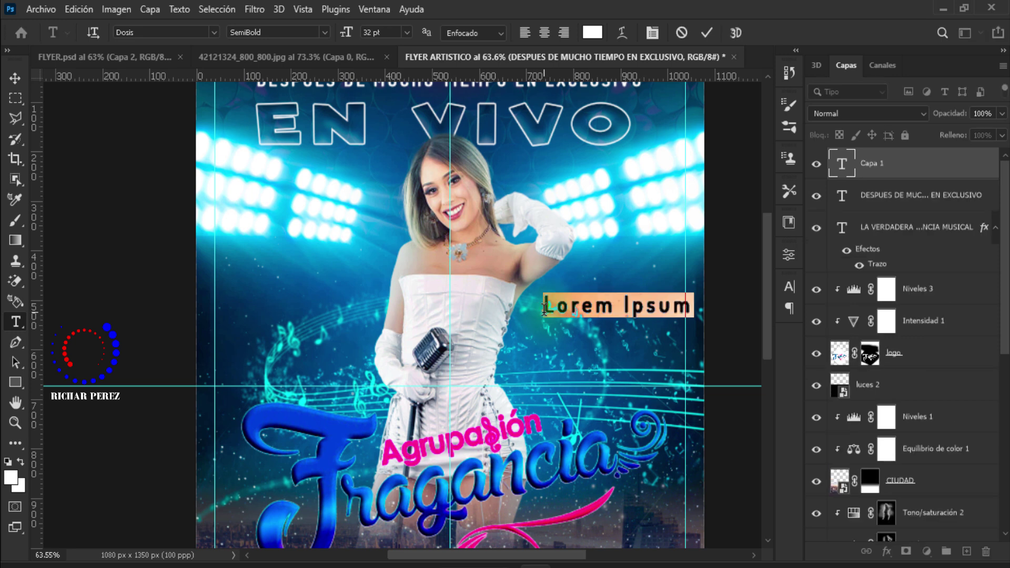
type("Gran P")
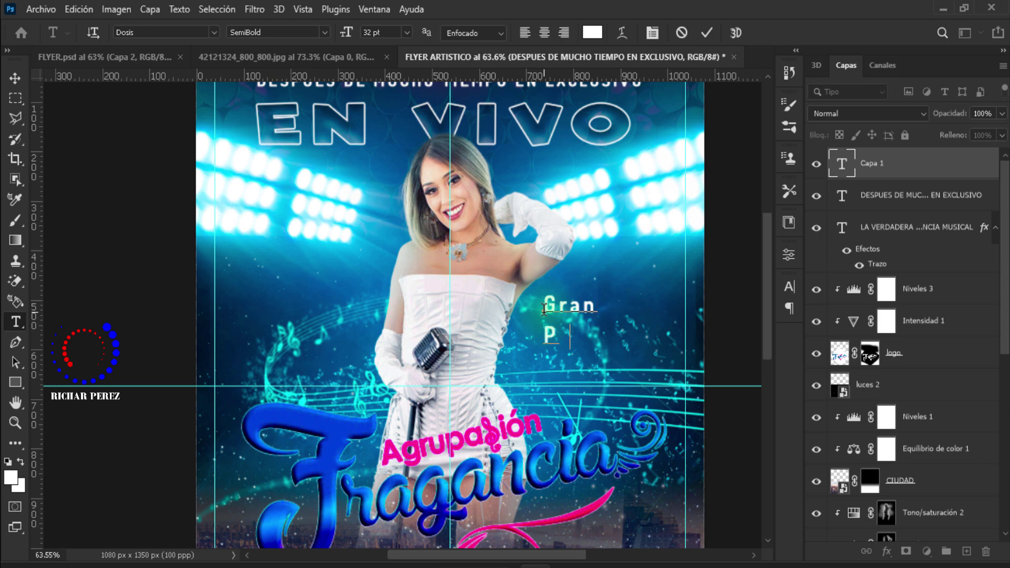
type("resentacion")
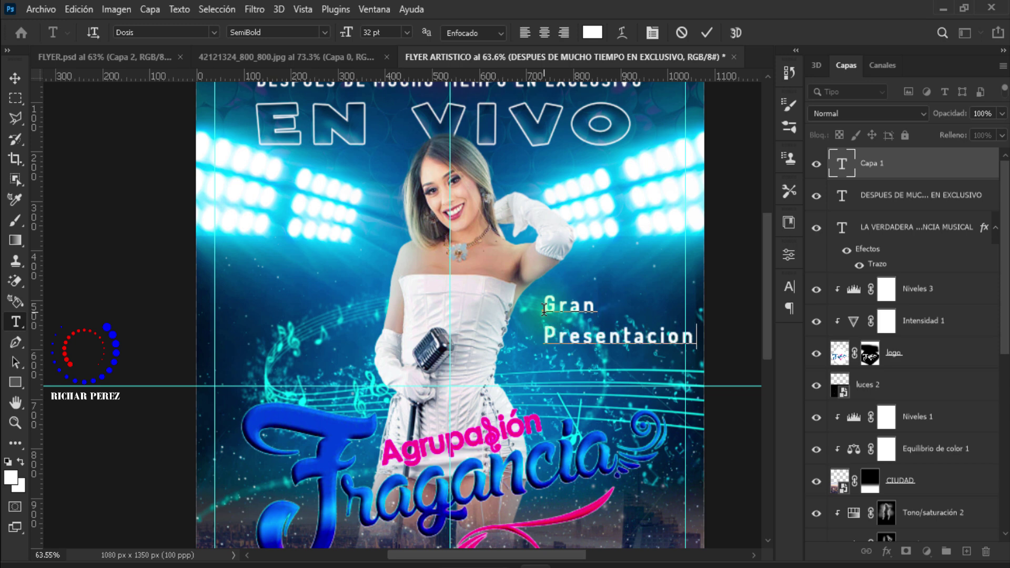
left_click(706, 32)
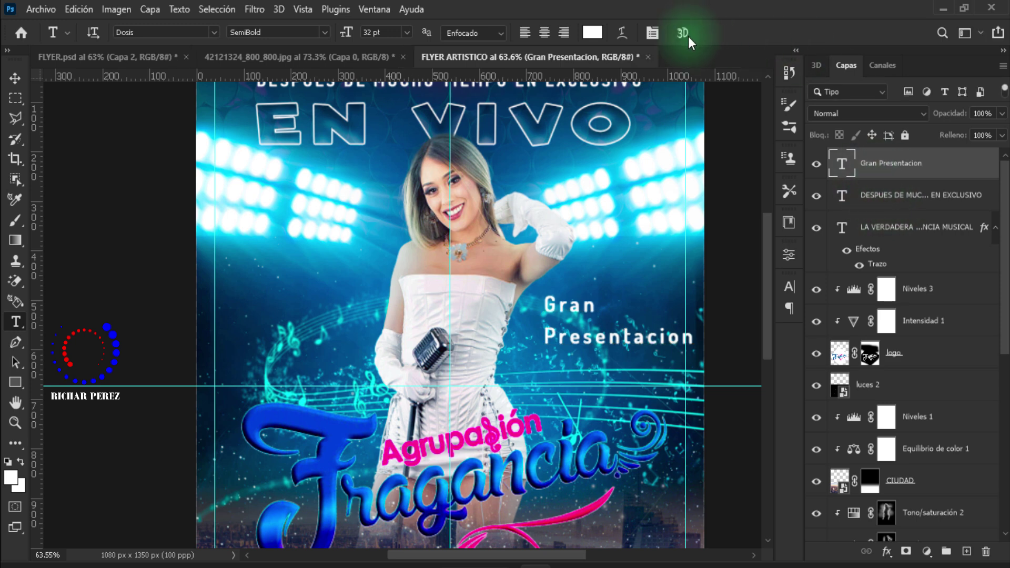
Step: Set the Gran Presentacion text in Rosellinda Alyamore Regular 32 pt
left_click(653, 33)
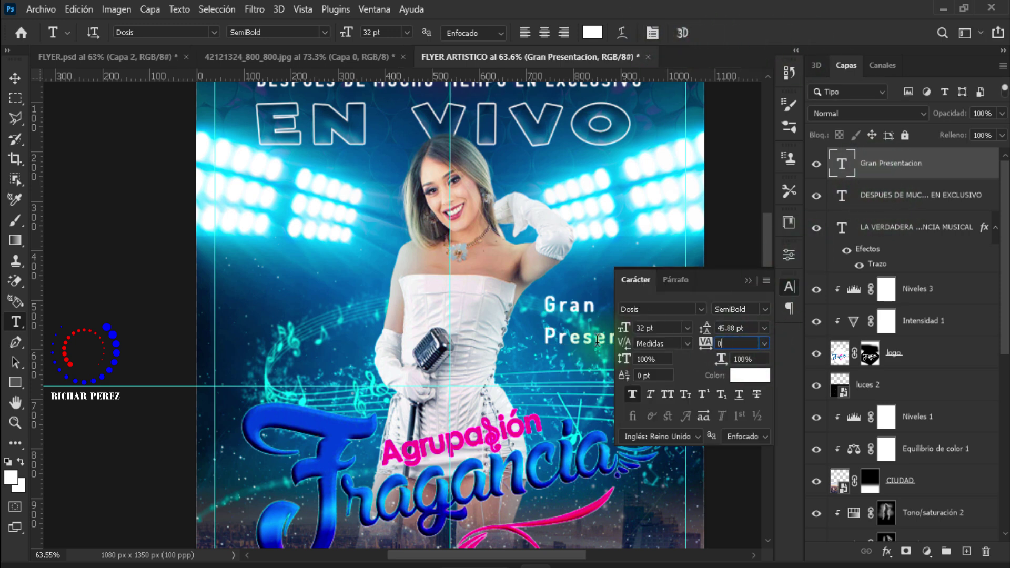
left_click(746, 281)
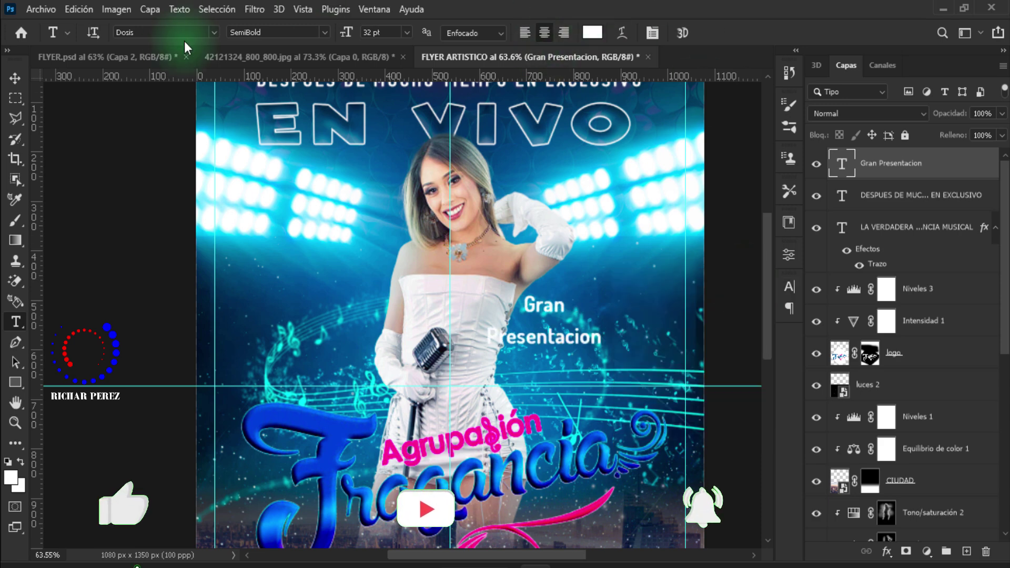
left_click(214, 32)
left_click(203, 141)
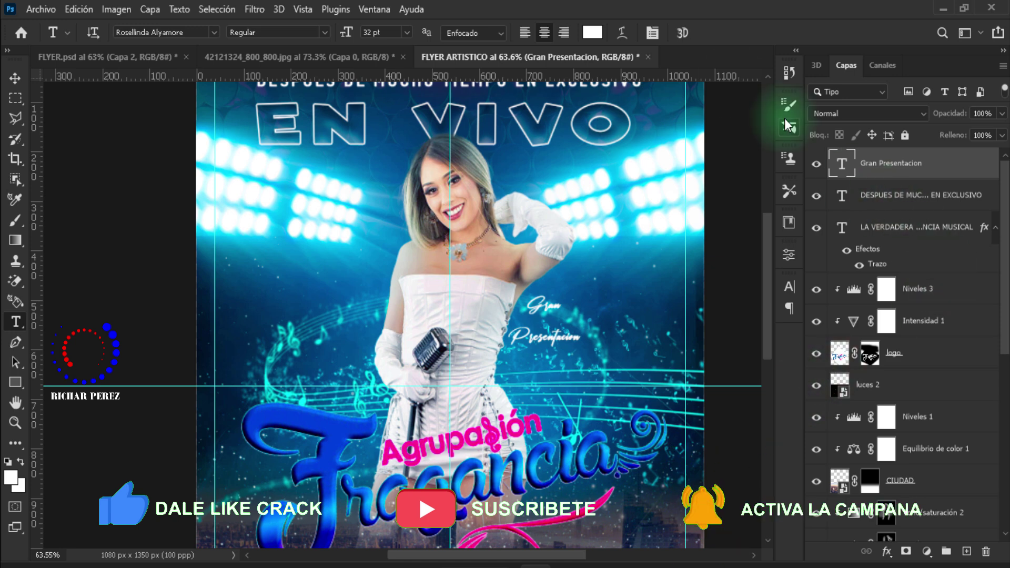
left_click(655, 33)
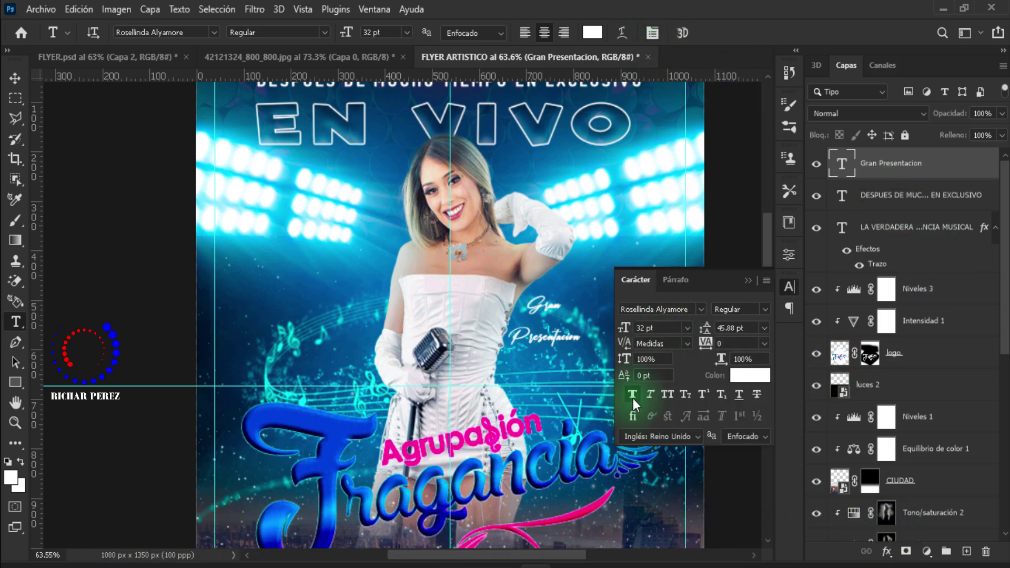
left_click(748, 281)
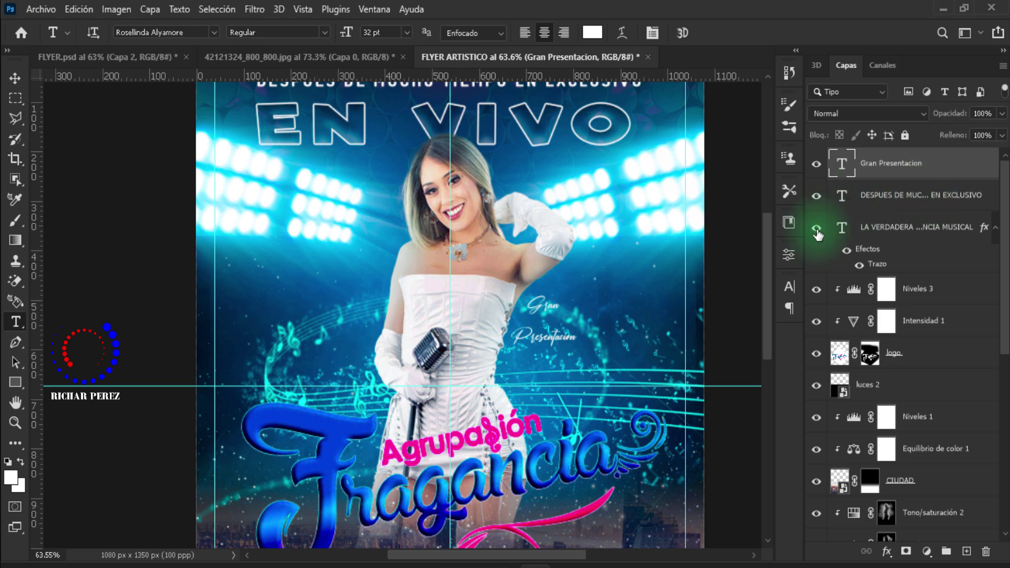
Step: Enlarge Gran Presentación to about 229% and set its line spacing to Auto
key("ctrl+t")
mouse_move(577, 320)
left_mouse_down()
mouse_move(666, 335)
mouse_move(623, 319)
left_mouse_up()
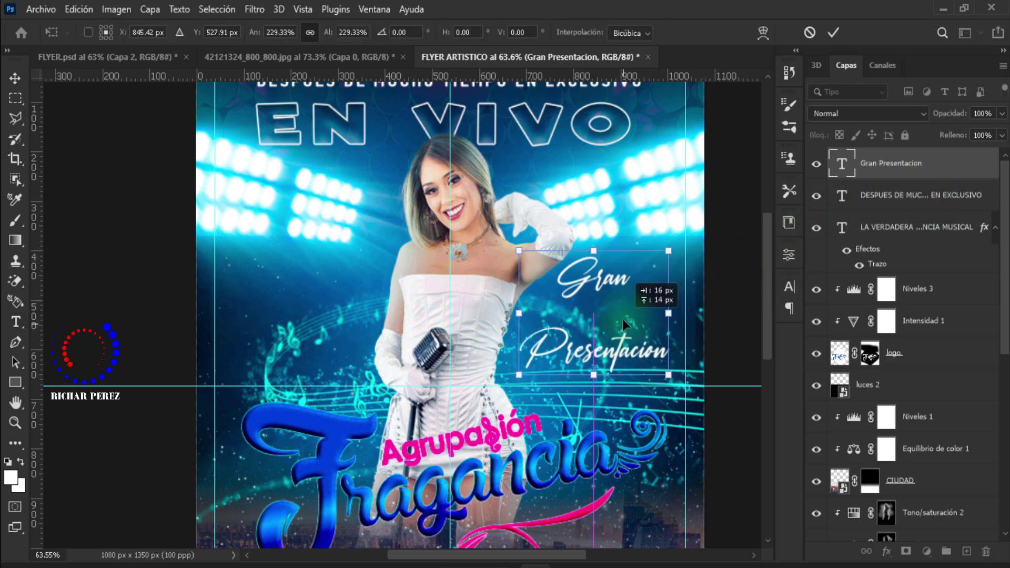
key("Return")
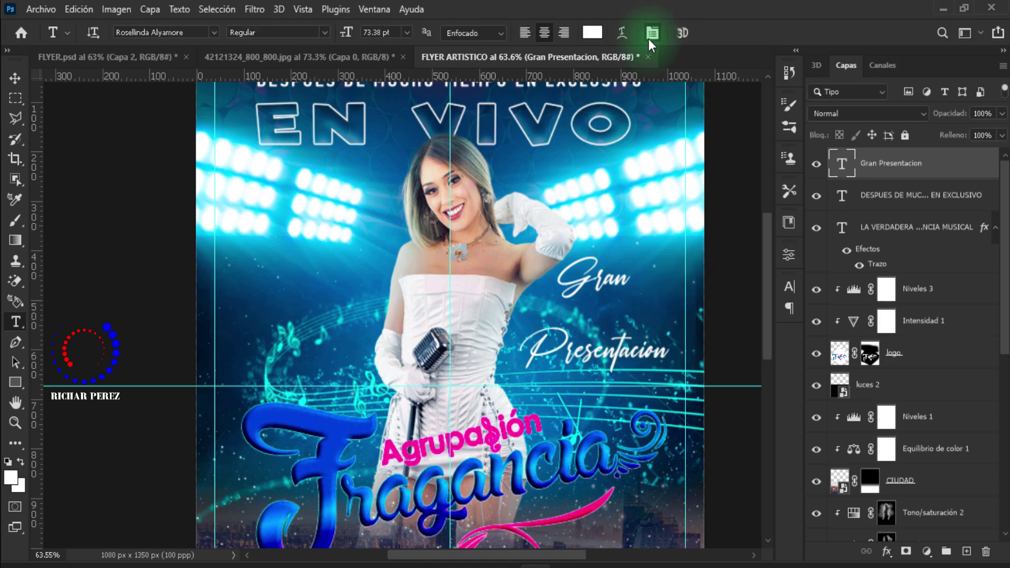
left_click(652, 34)
left_click(764, 329)
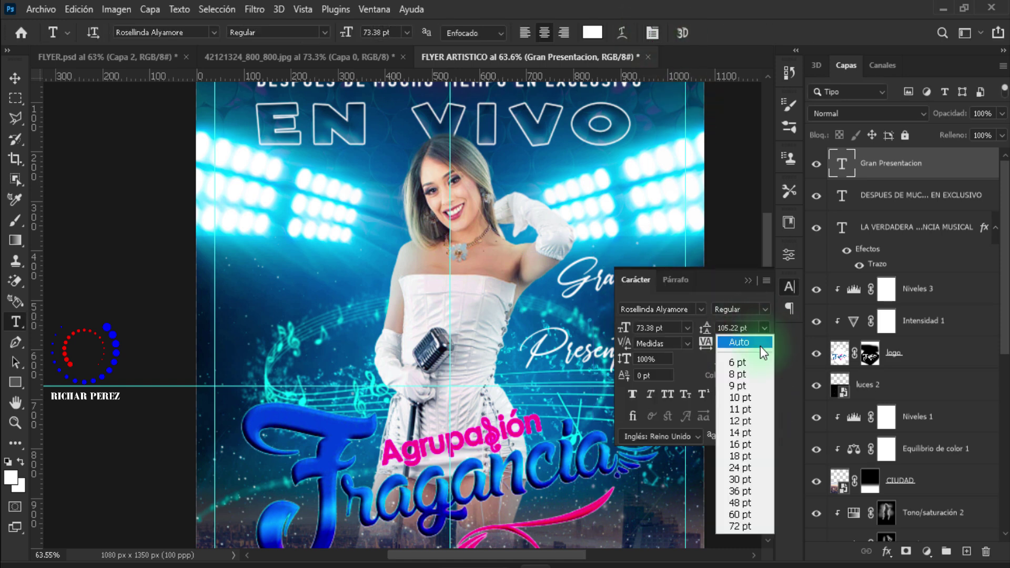
left_click(741, 345)
left_click(748, 280)
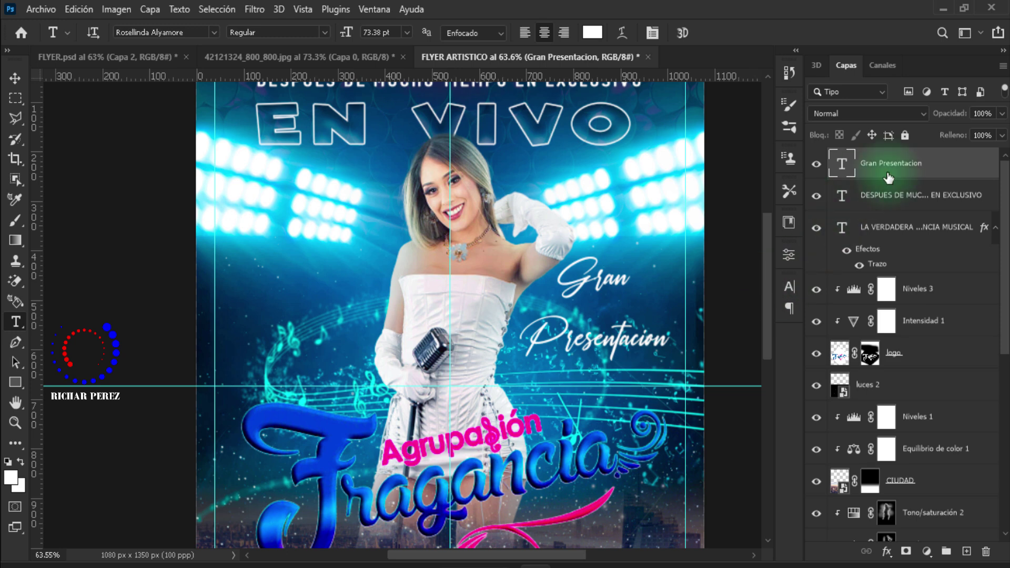
Step: Nudge the Gran Presentación text slightly right and down
key("ctrl+t")
left_click_drag(652, 328, 662, 334)
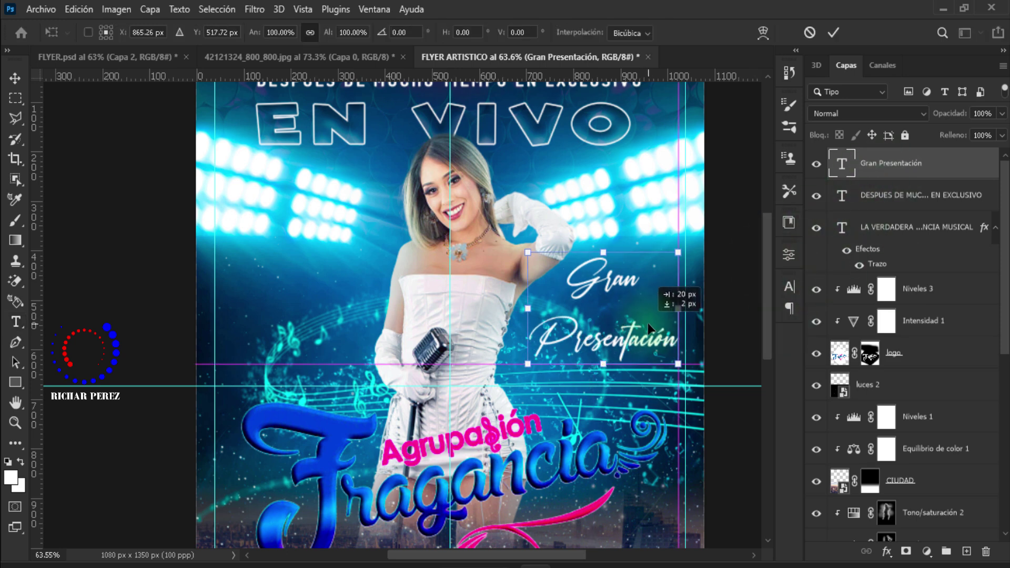
key("Return")
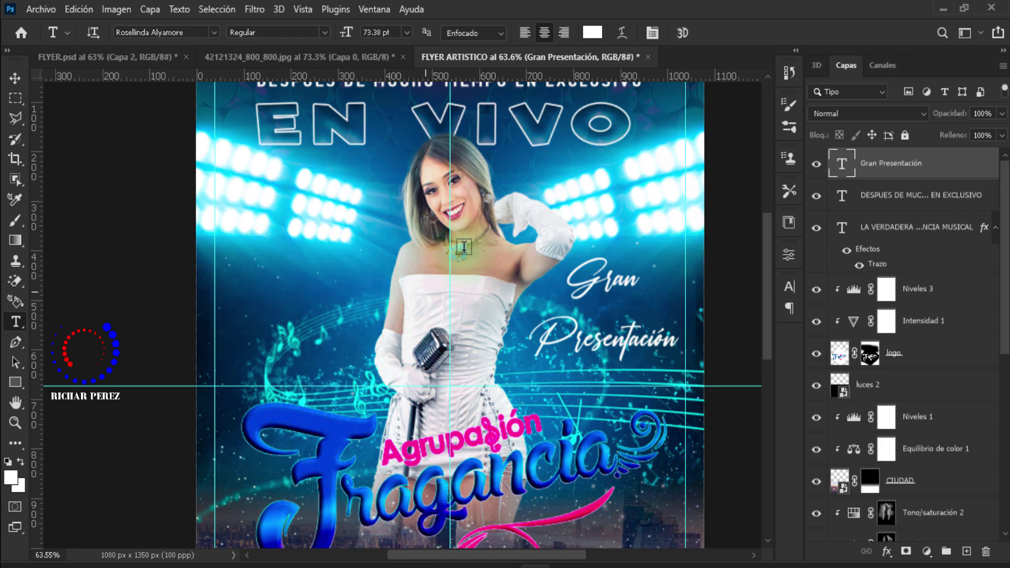
left_click(31, 9)
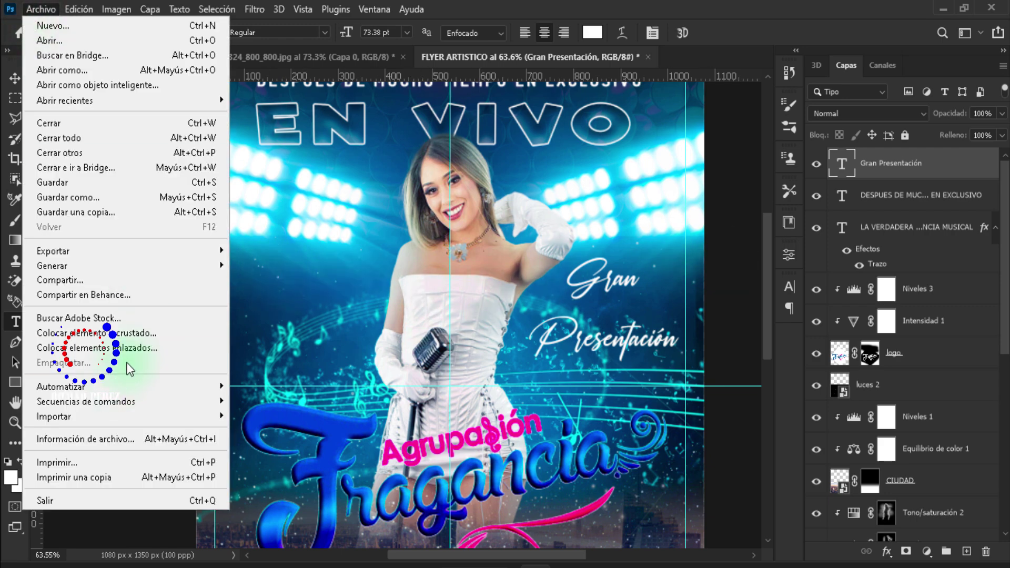
Step: Place pngwing.com embedded at 27.15%, rotated 90° and moved left of the singer
left_click(138, 338)
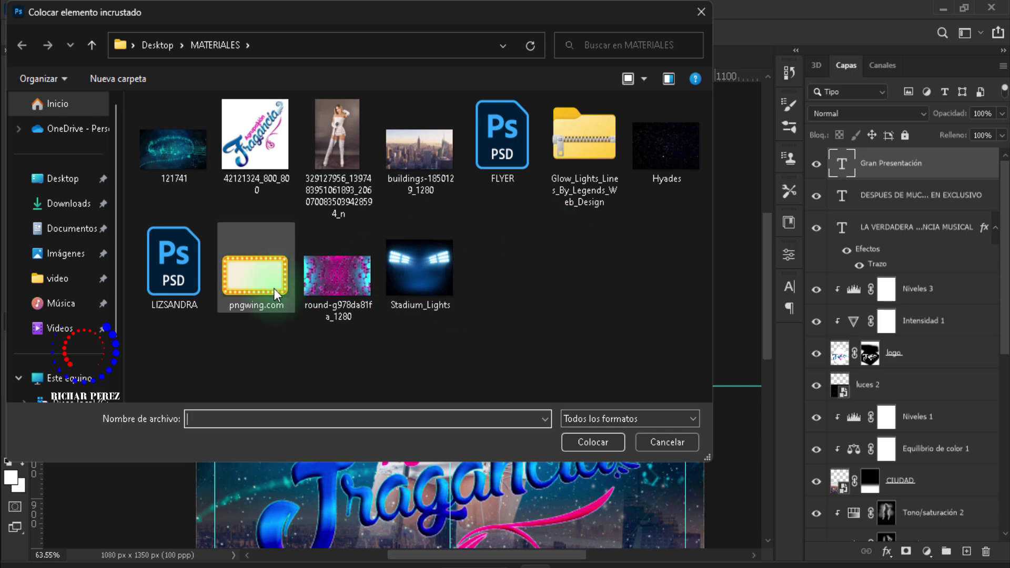
left_click(273, 287)
left_click(596, 441)
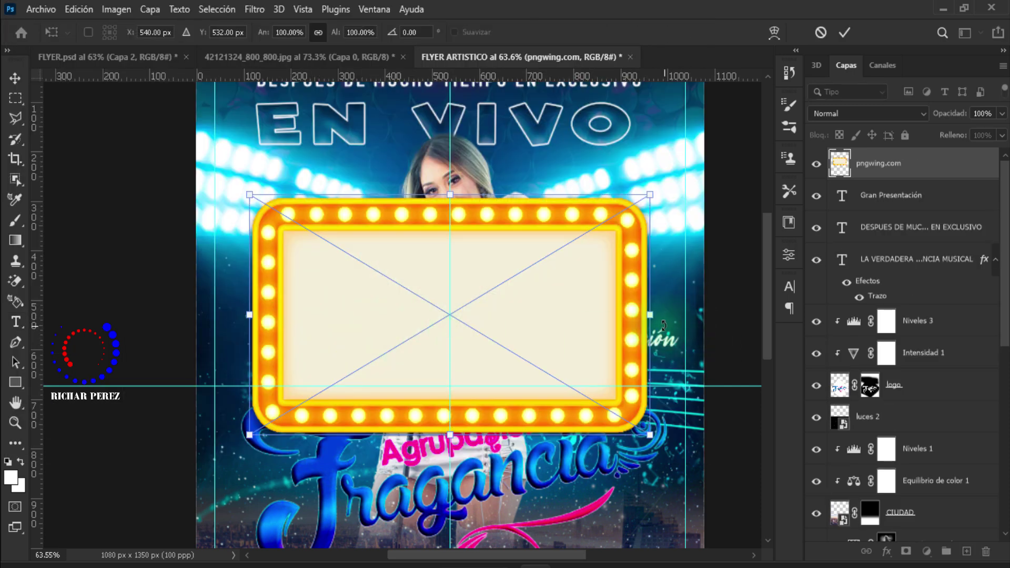
left_click_drag(626, 320, 354, 305)
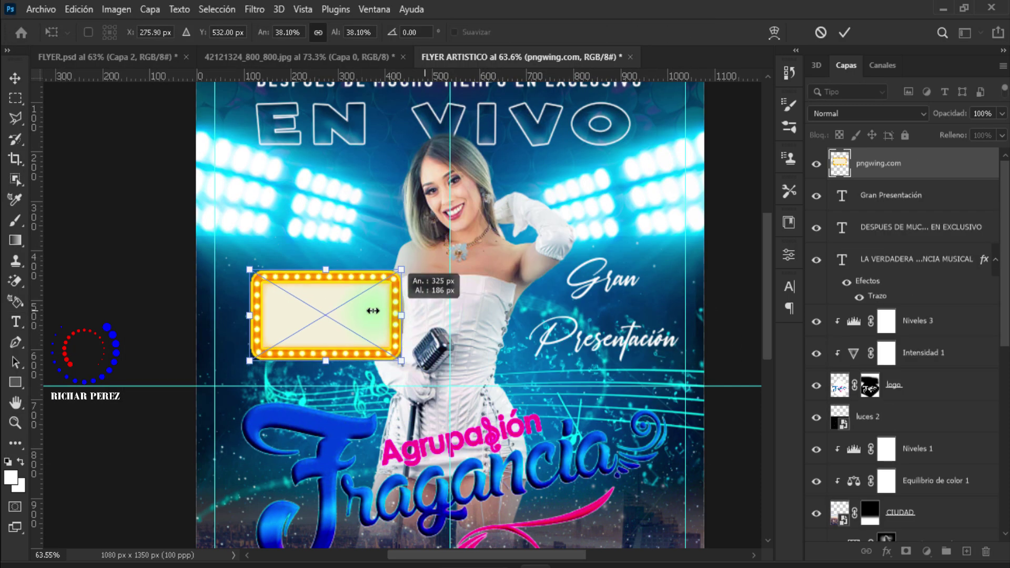
right_click(325, 304)
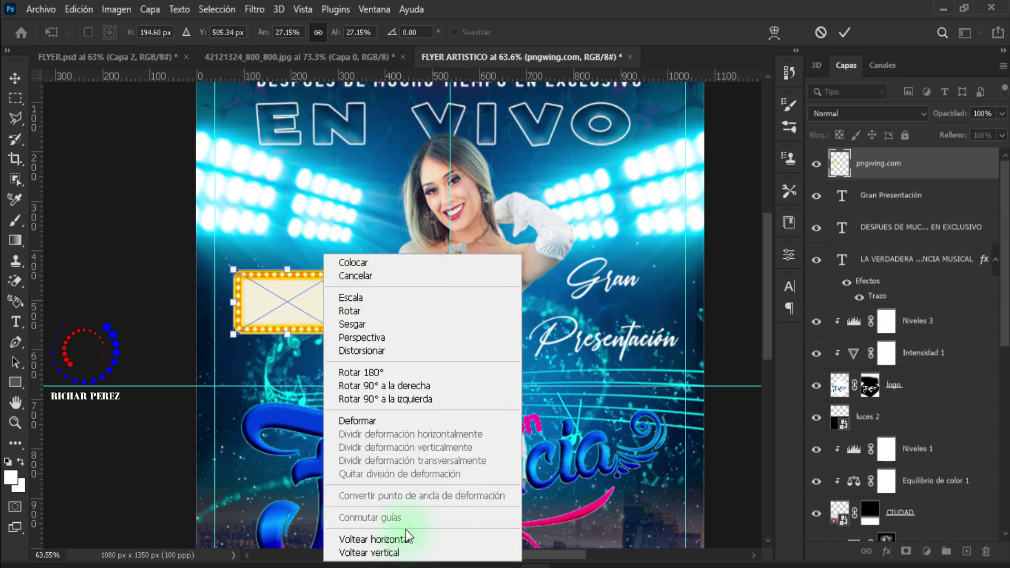
left_click(405, 396)
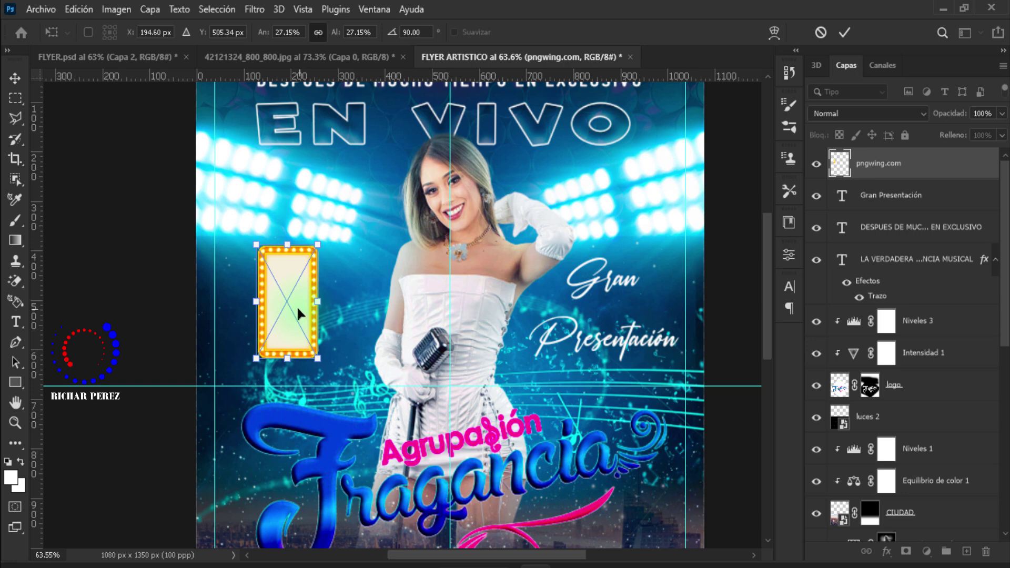
left_click_drag(300, 309, 281, 311)
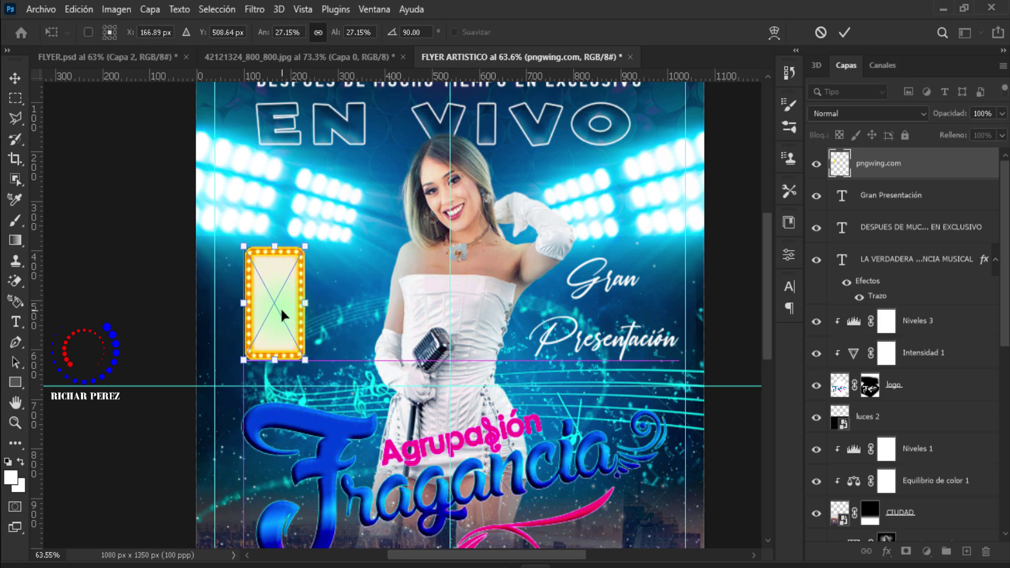
key("Return")
Step: Rename the pngwing.com layer to 'cuadro'
key("t")
left_click(865, 167)
double_click(874, 166)
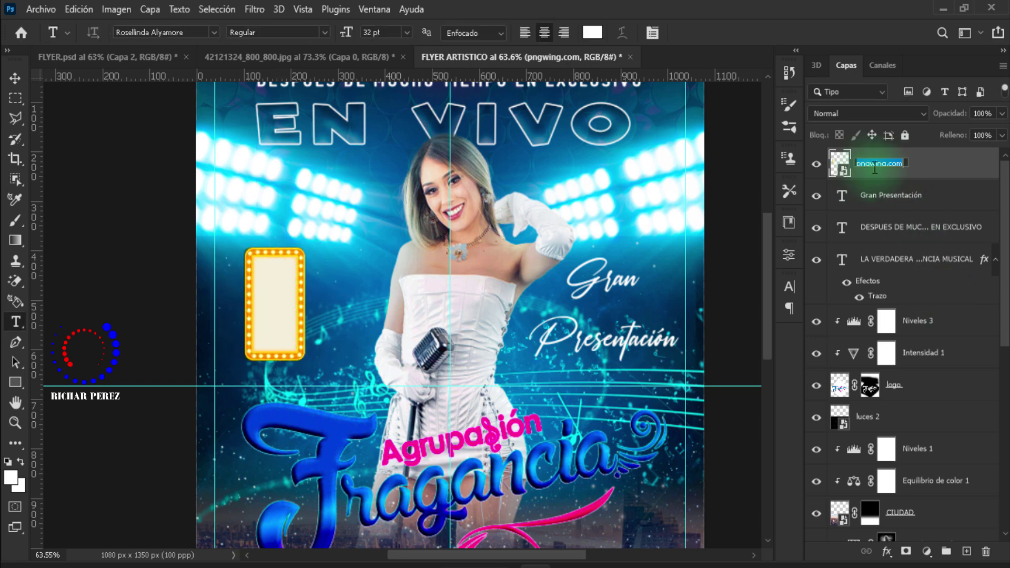
type("cuadro}")
key("Return")
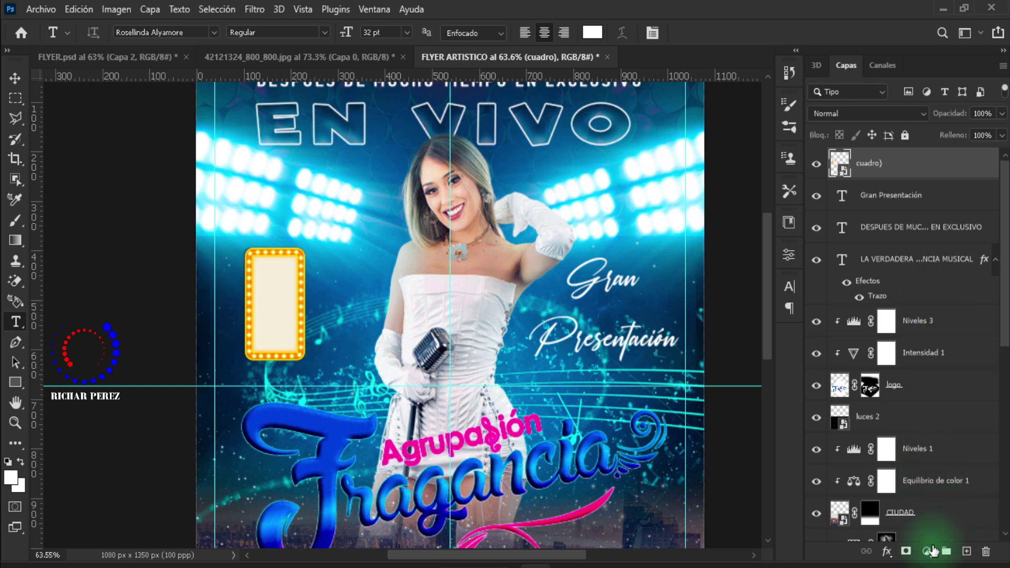
Step: Add a Hue/Saturation layer clipped to cuadro, colorized at hue 332 and saturation 77
left_click(932, 551)
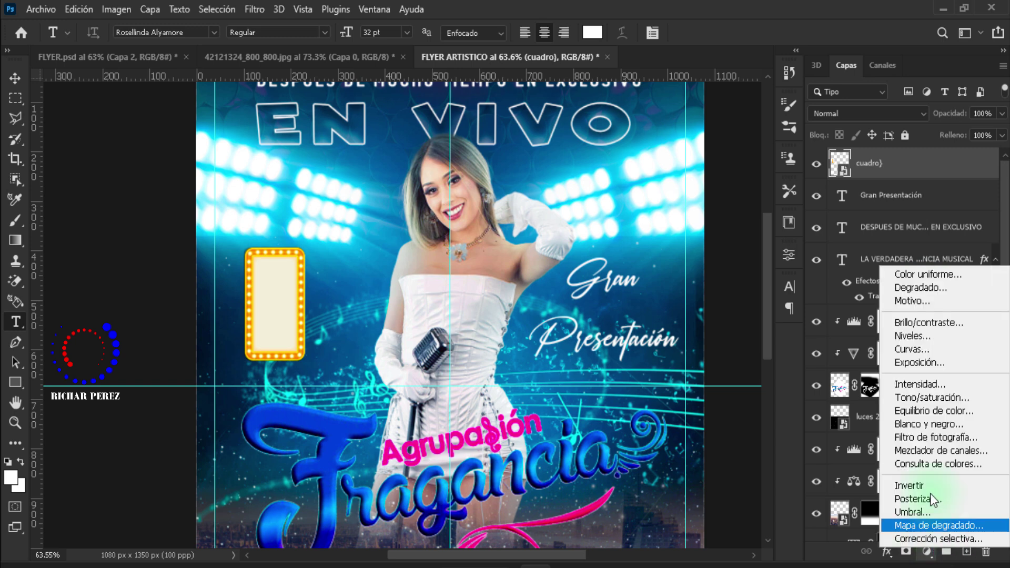
left_click(940, 399)
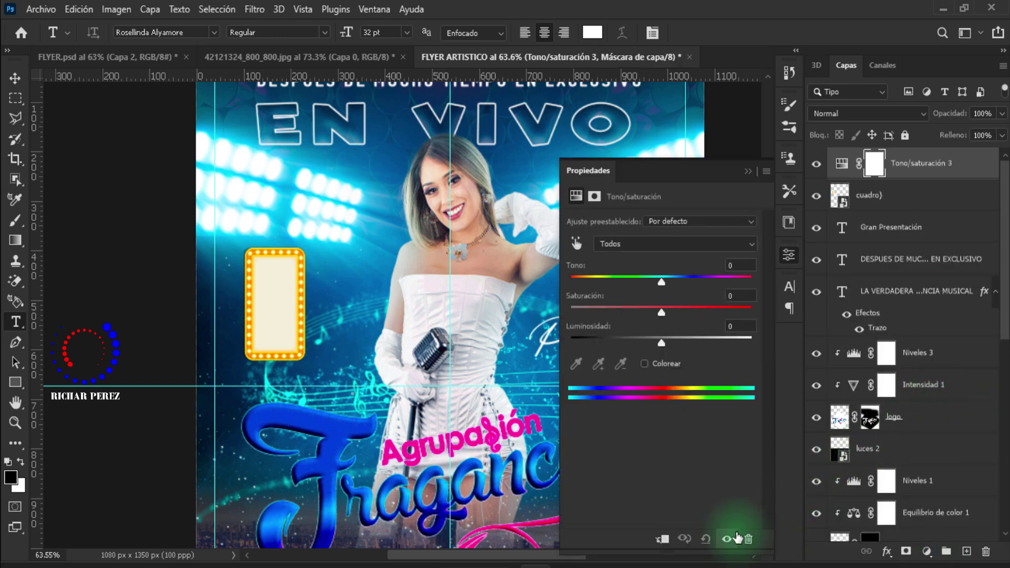
left_click(663, 540)
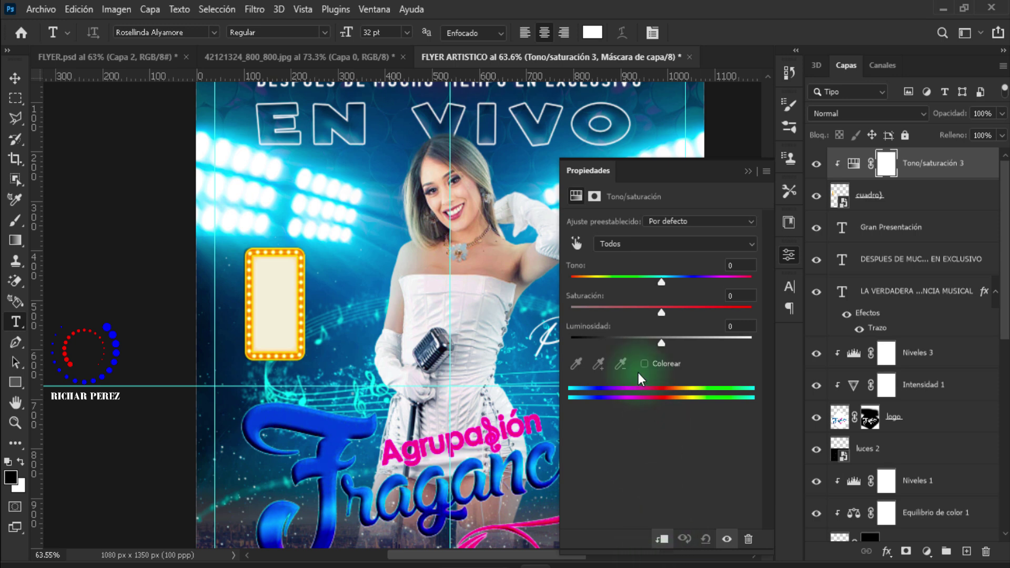
left_click(644, 364)
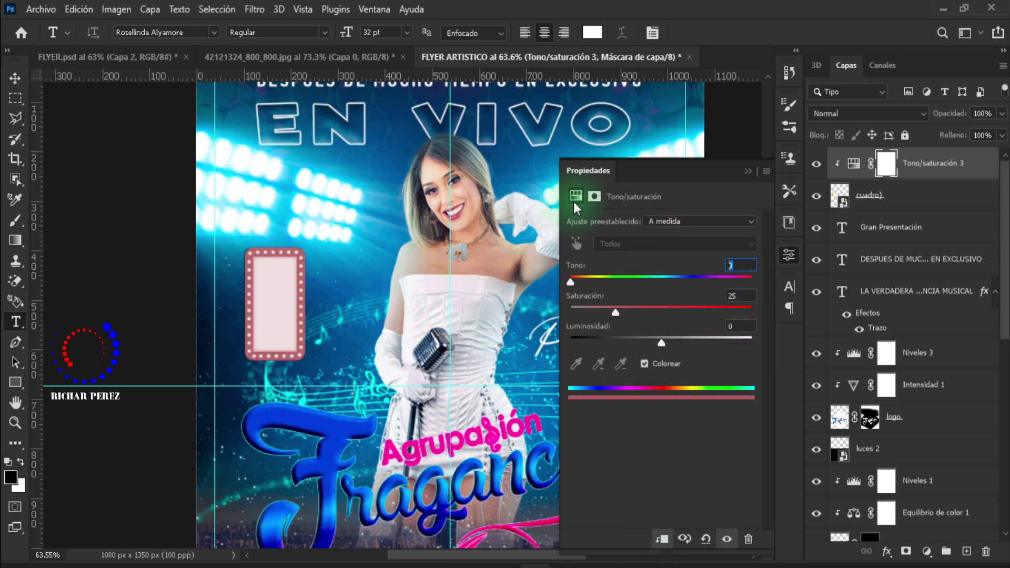
type("332")
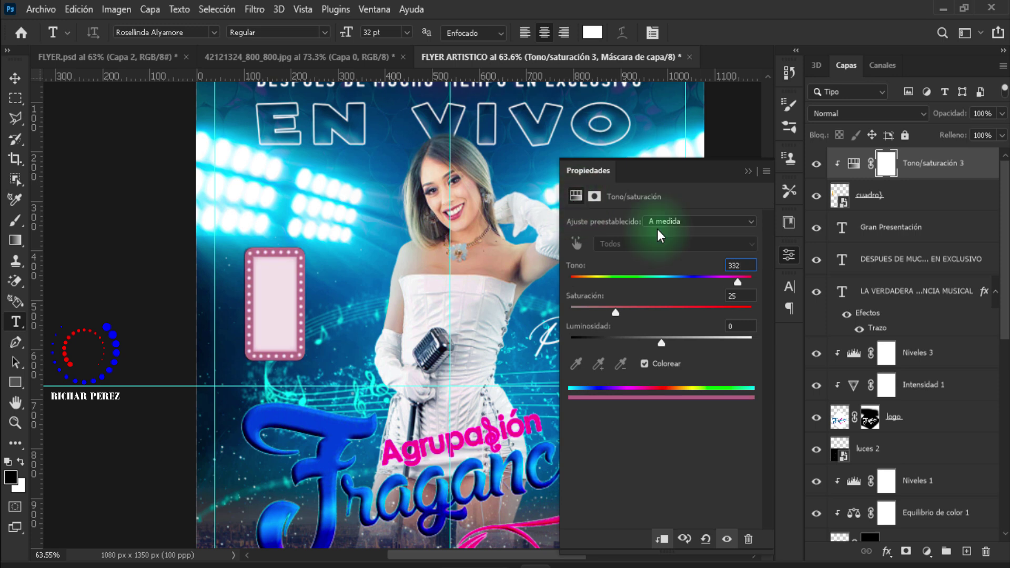
key("Tab")
type("77")
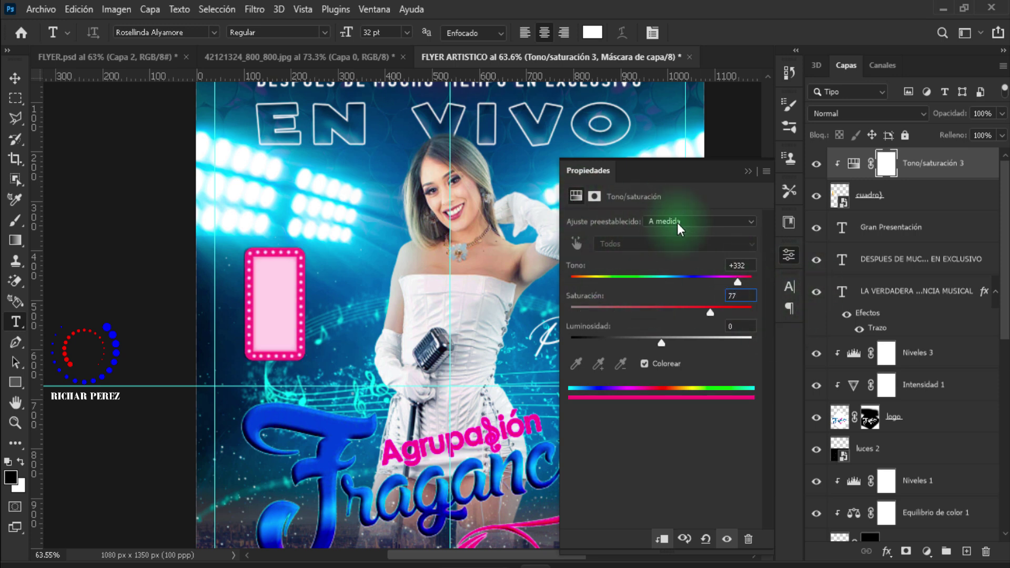
Step: Select the cuadro layer and draw a rectangular selection over the frame's pink interior
left_click(750, 173)
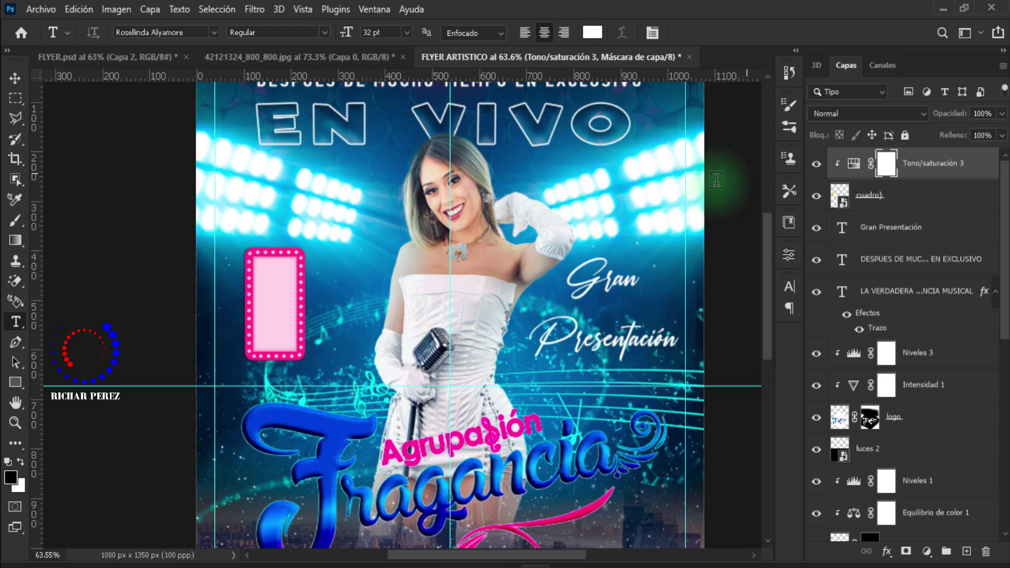
scroll(310, 285, "up", 3)
scroll(310, 284, "up", 1)
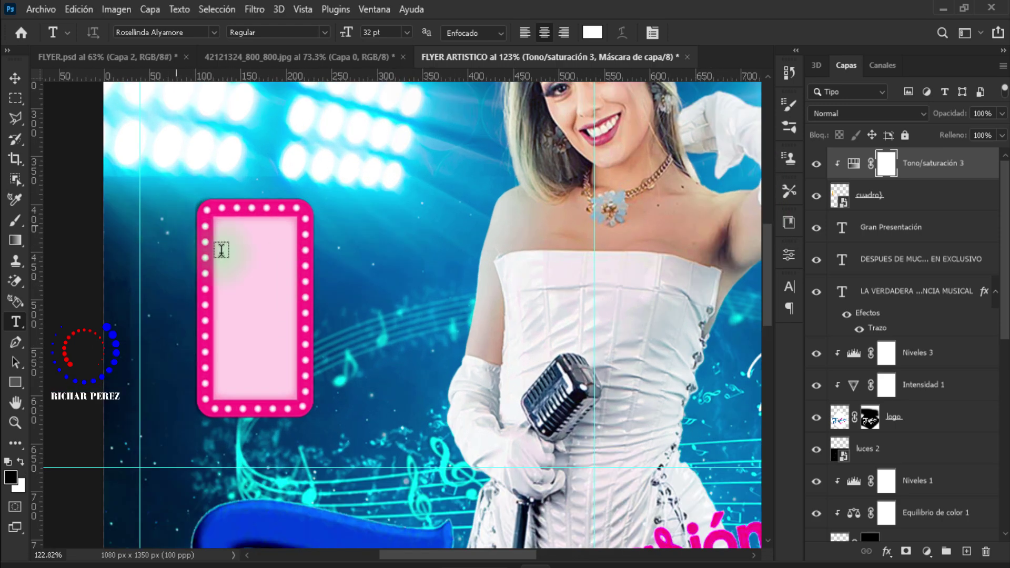
left_click(910, 199)
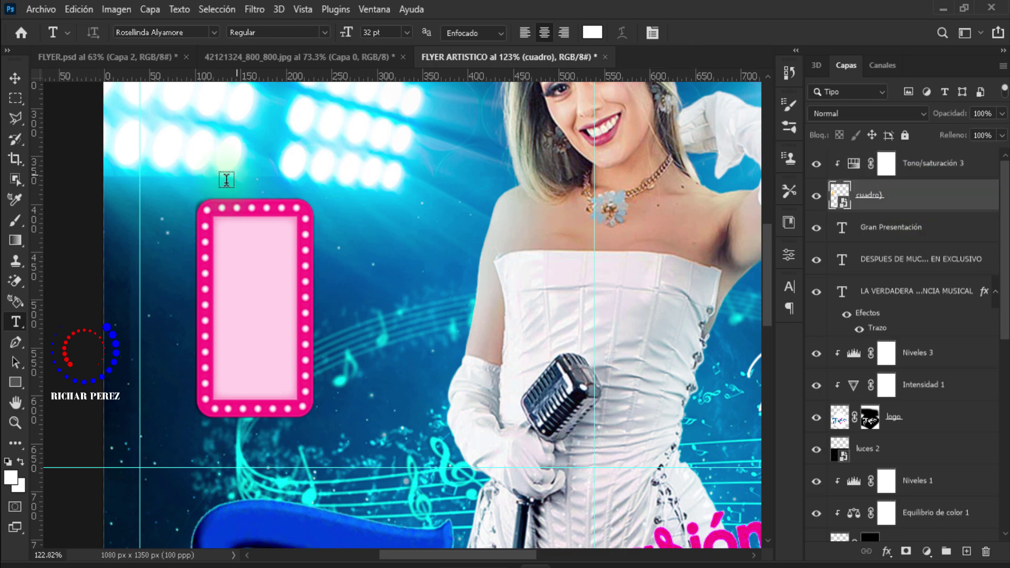
left_click(15, 98)
scroll(280, 168, "up", 2)
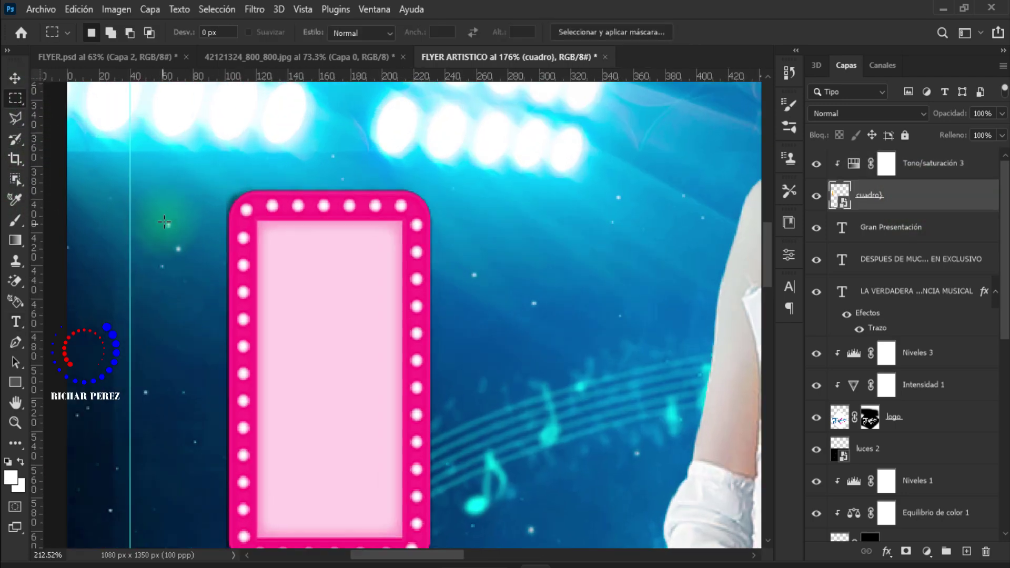
scroll(280, 167, "up", 1)
scroll(280, 167, "up", 1)
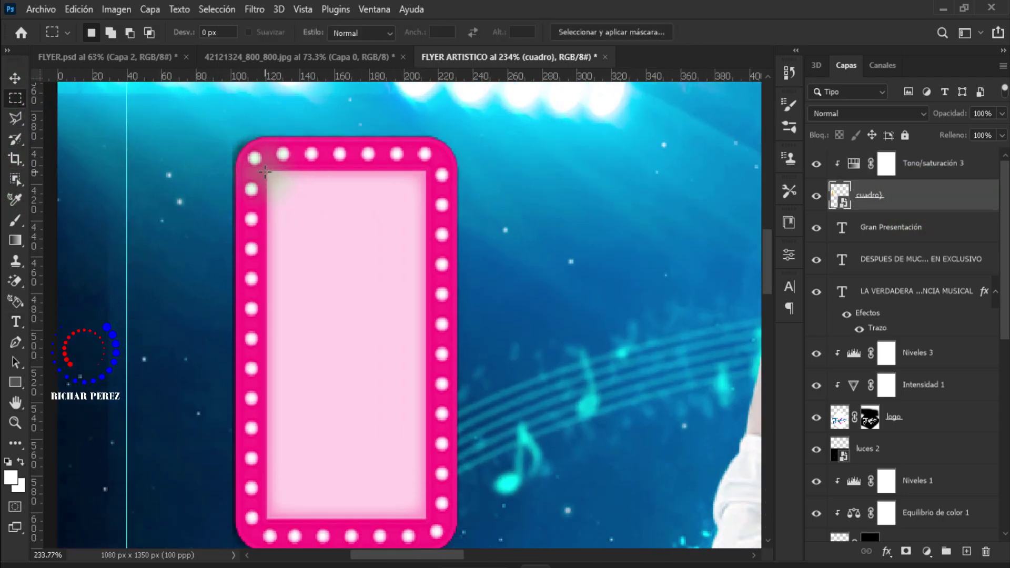
left_click_drag(265, 171, 429, 523)
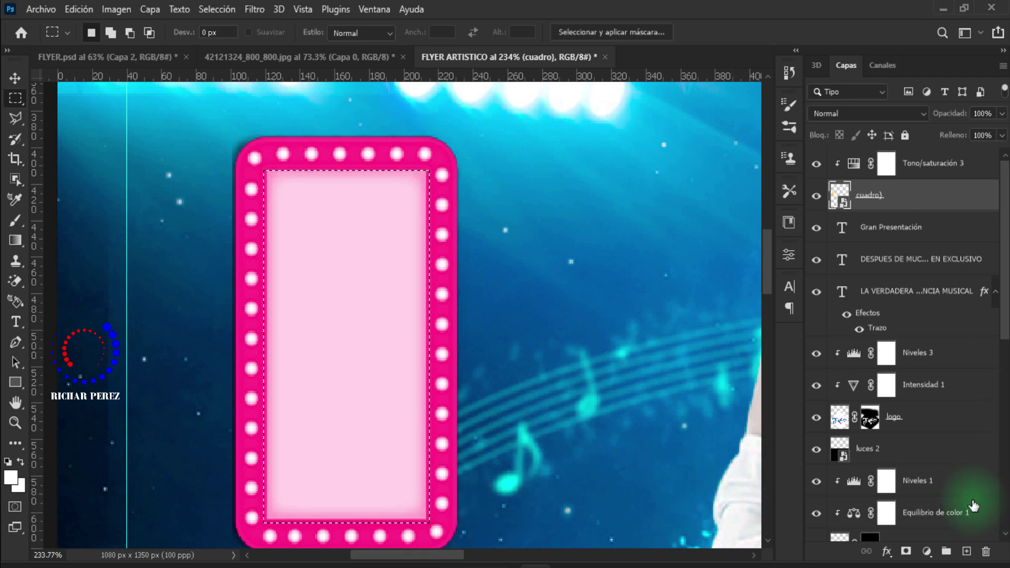
Step: Add a layer mask from the selection and invert it to hide the interior
left_click(906, 551)
key("ctrl+i")
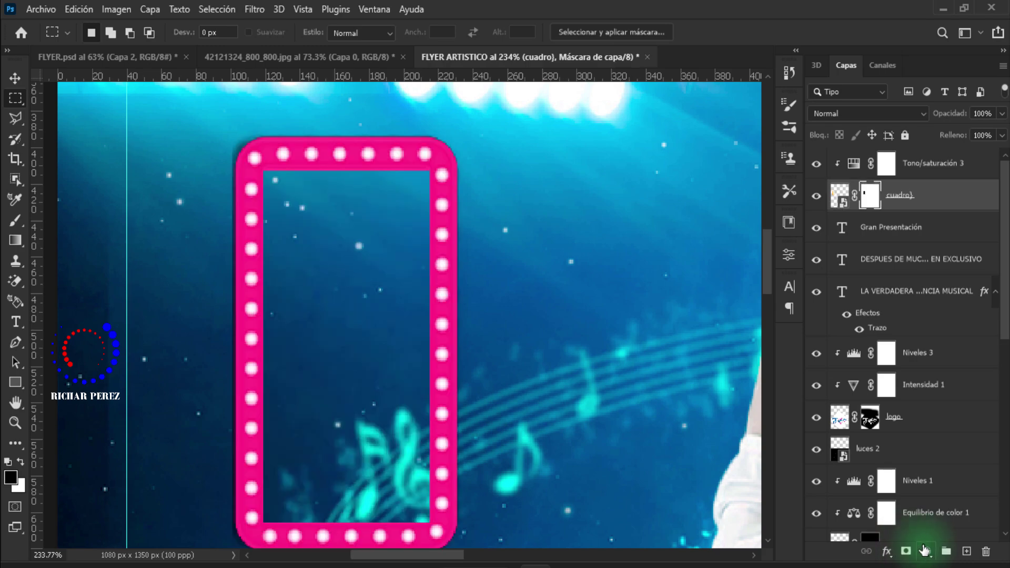
scroll(432, 315, "down", 3)
scroll(374, 354, "down", 1)
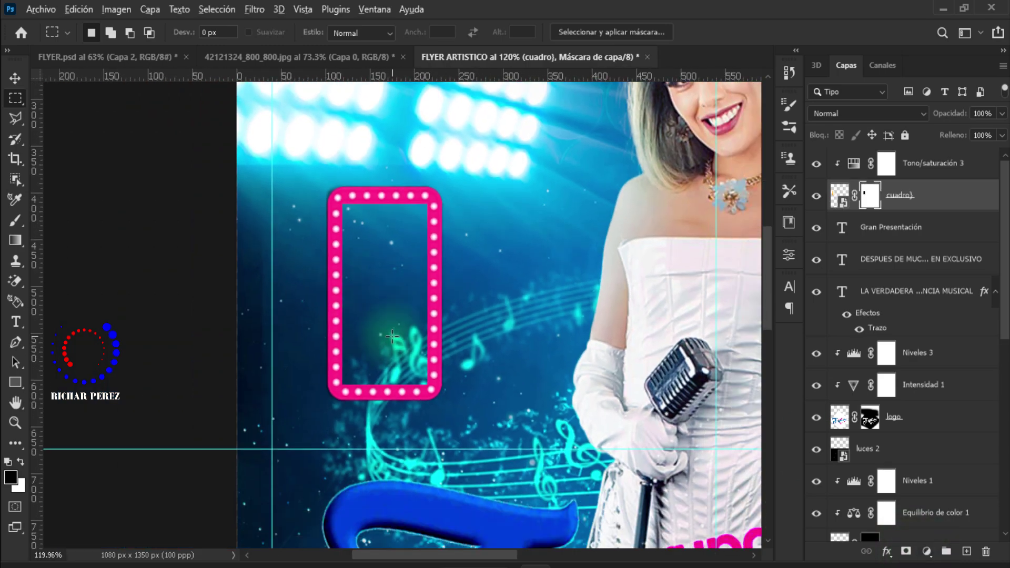
scroll(392, 340, "down", 2)
left_click(962, 174)
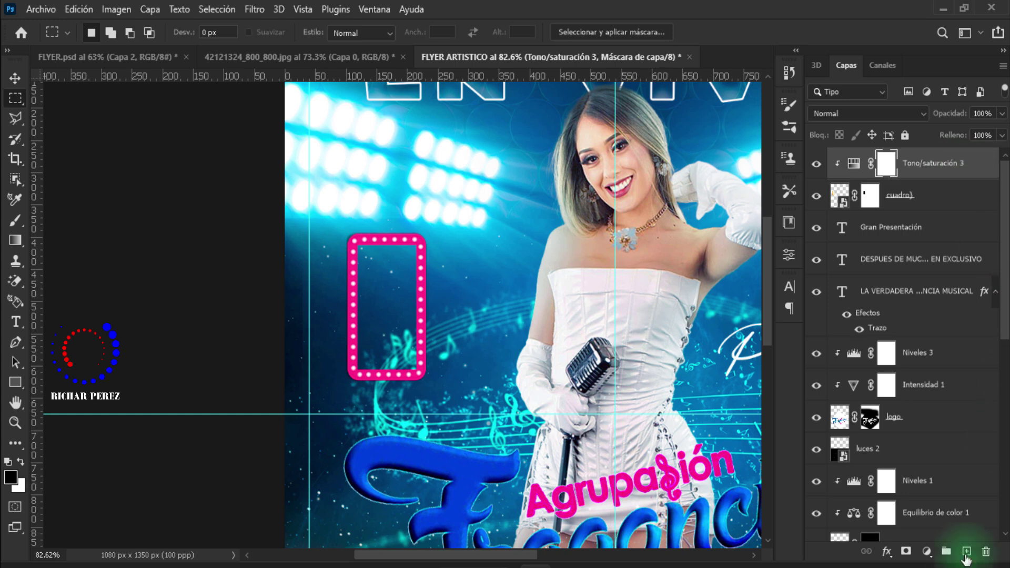
Step: Type '00' in the Dosis font inside the pink frame on a new layer
left_click(967, 552)
key("t")
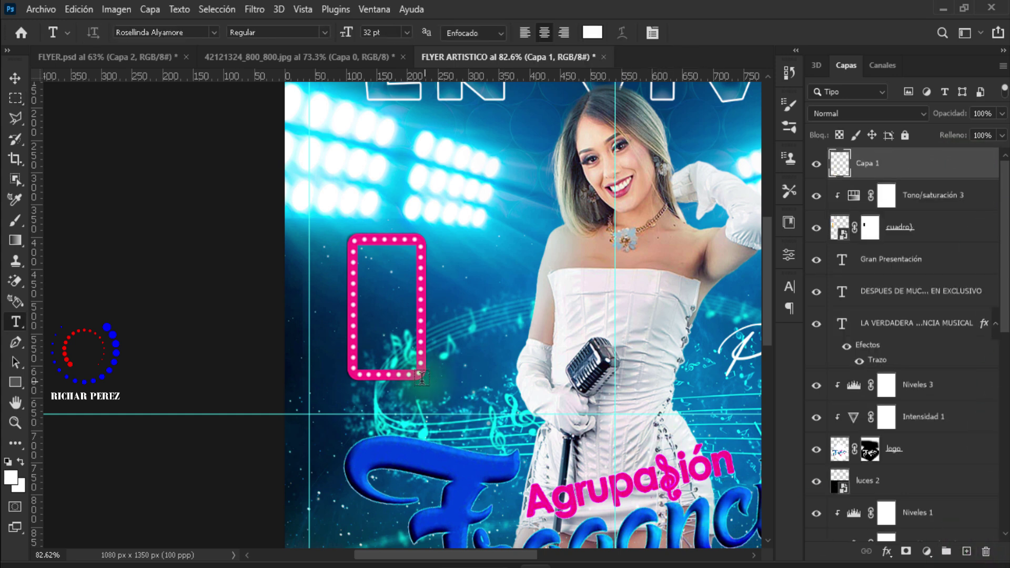
left_click(377, 288)
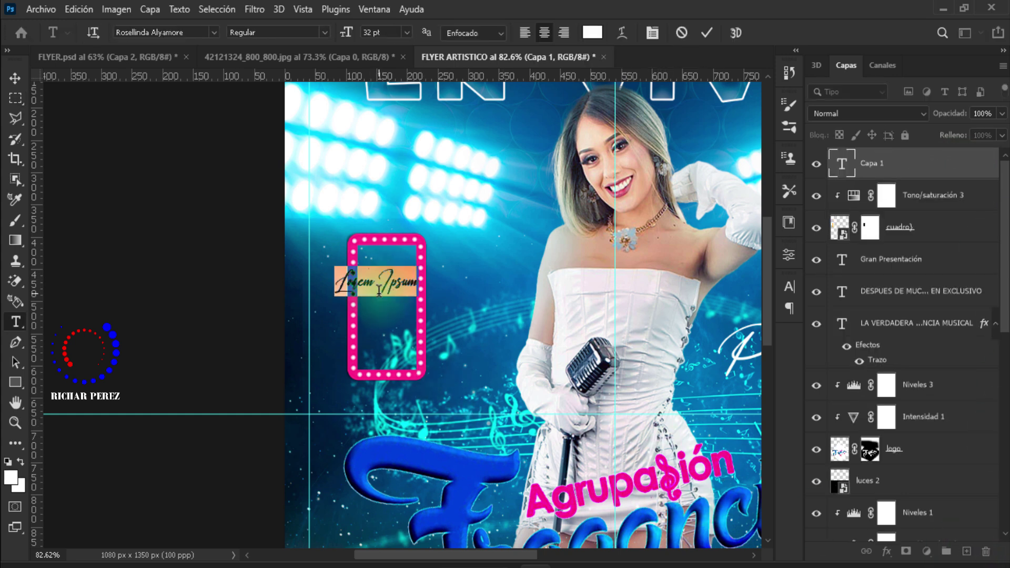
left_click(214, 32)
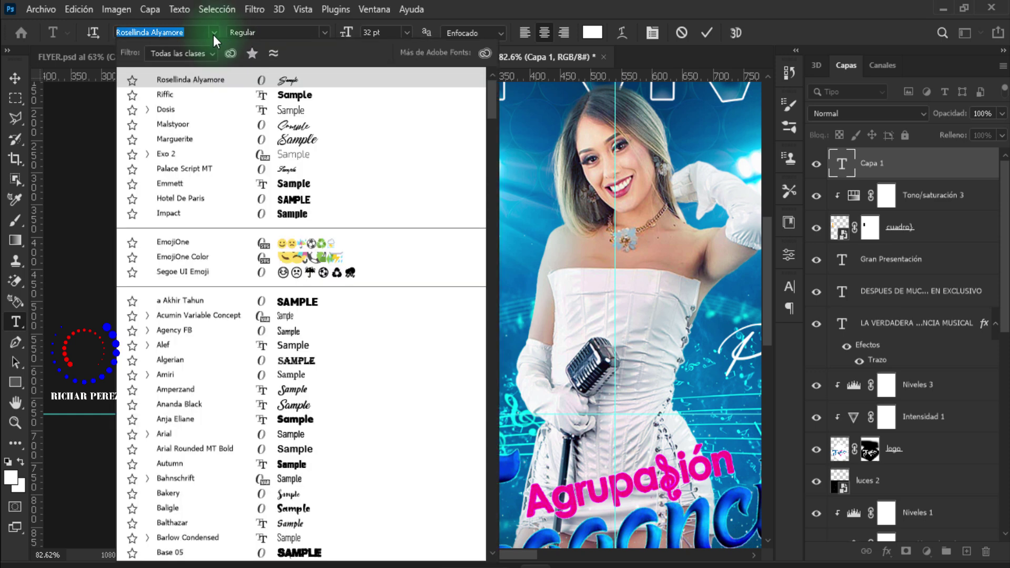
left_click(174, 109)
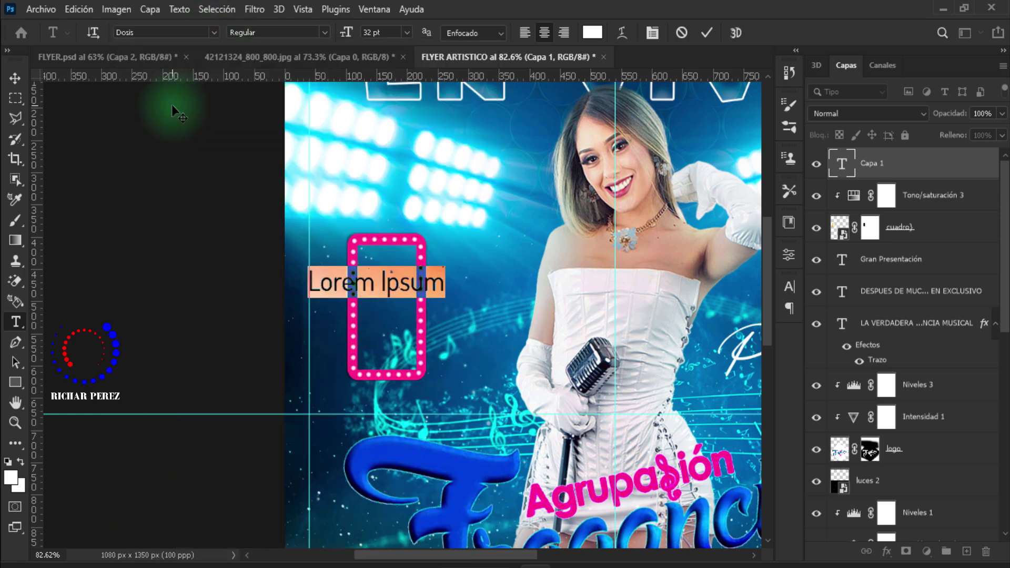
type("00")
left_click(895, 150)
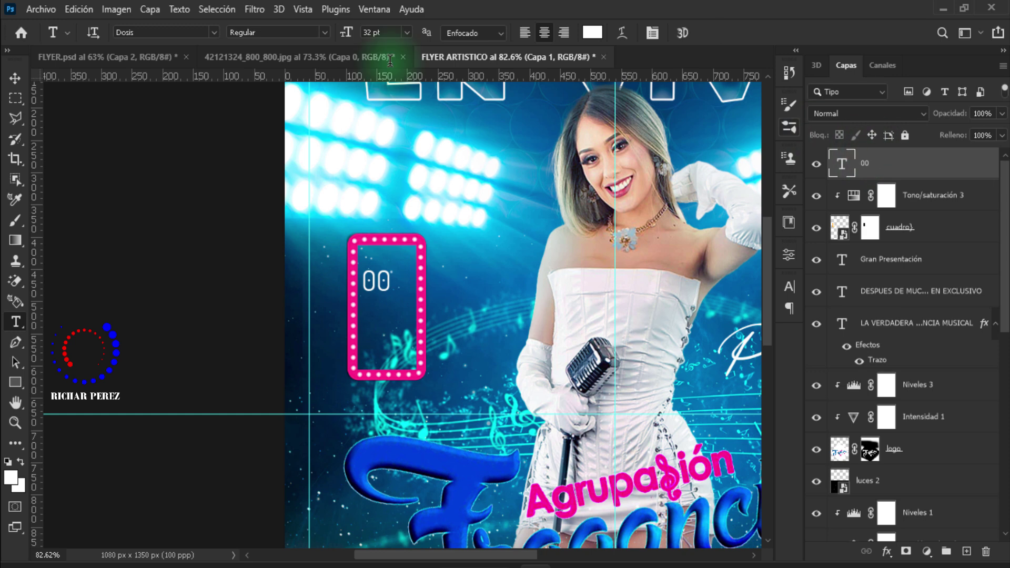
Step: Make the 00 Dosis Bold and enlarge it to fill the frame
left_click(324, 33)
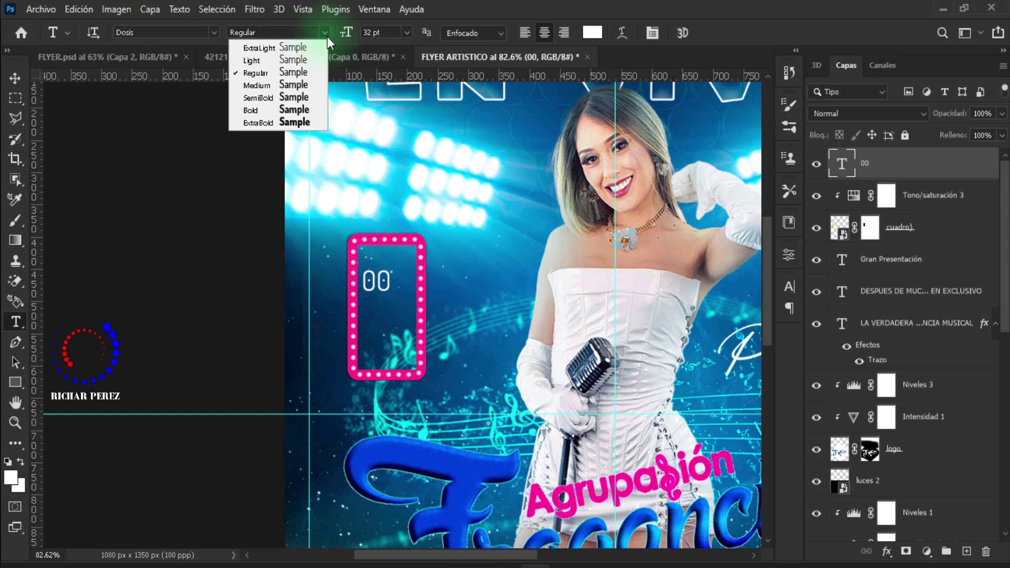
left_click(287, 113)
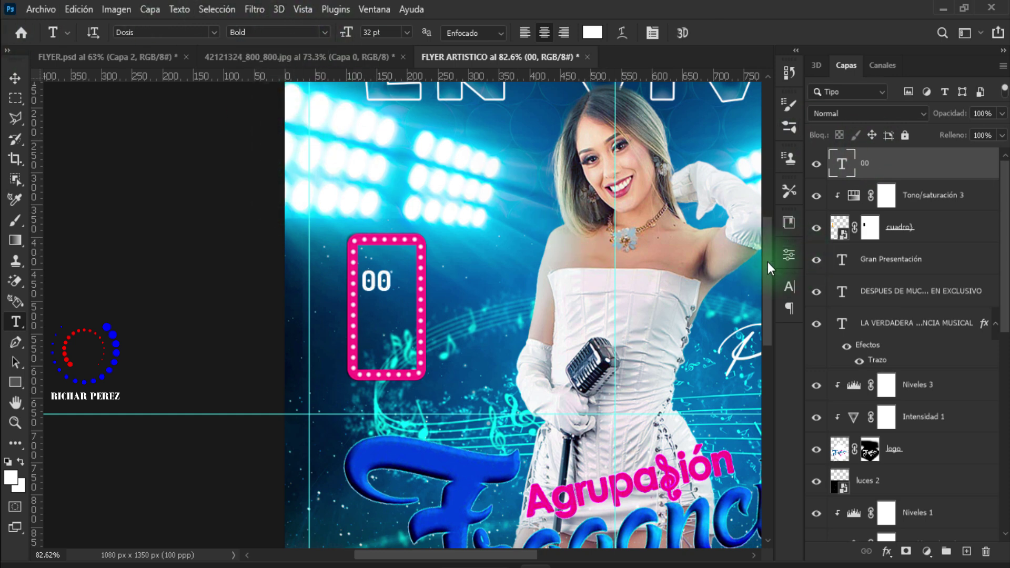
key("ctrl+t")
mouse_move(390, 296)
left_mouse_down()
mouse_move(412, 318)
mouse_move(386, 356)
mouse_move(384, 315)
left_mouse_up()
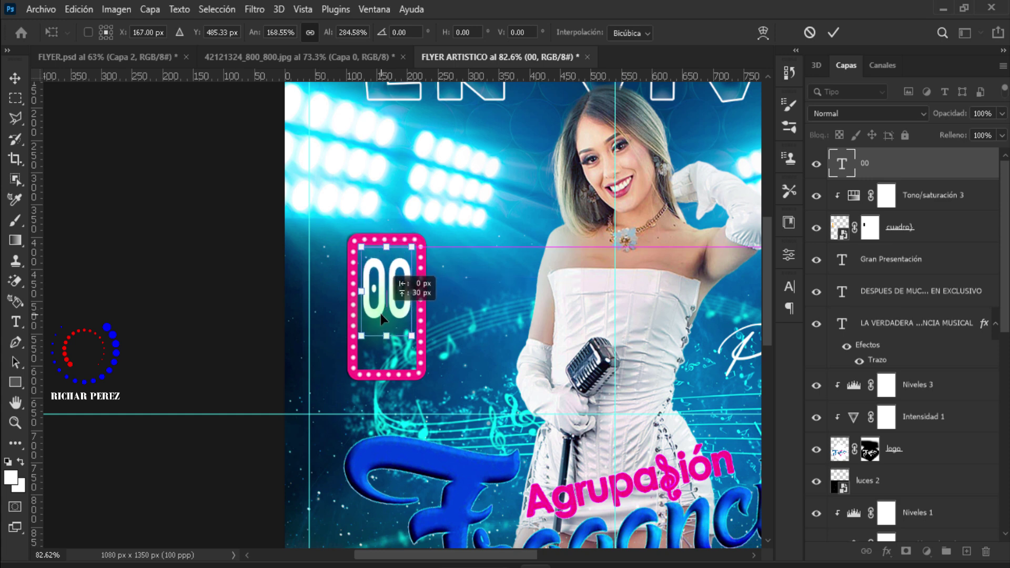
key("Return")
Step: Add 'mes' beneath the 00 and centre it under the number
left_click(377, 352)
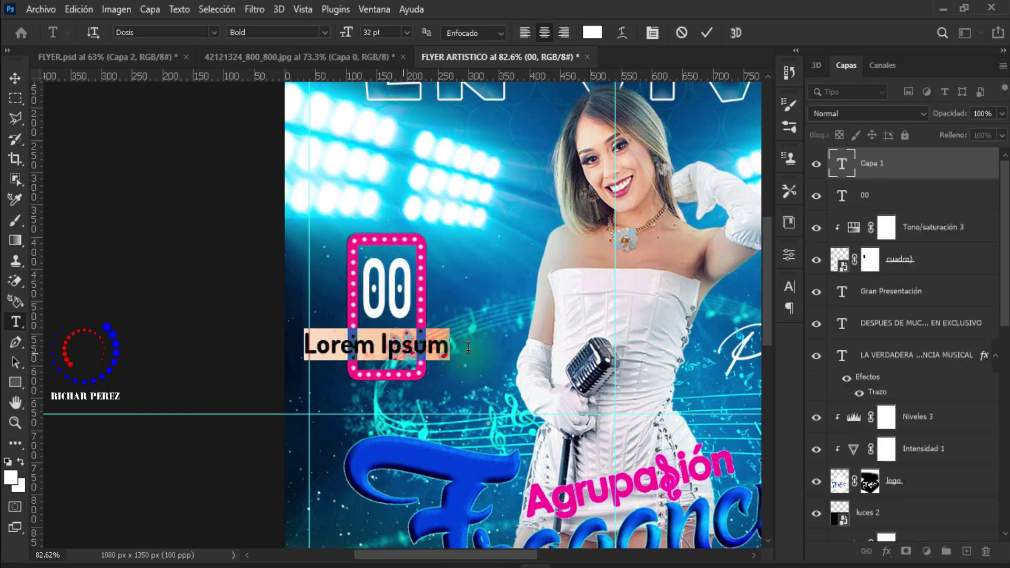
type("mes")
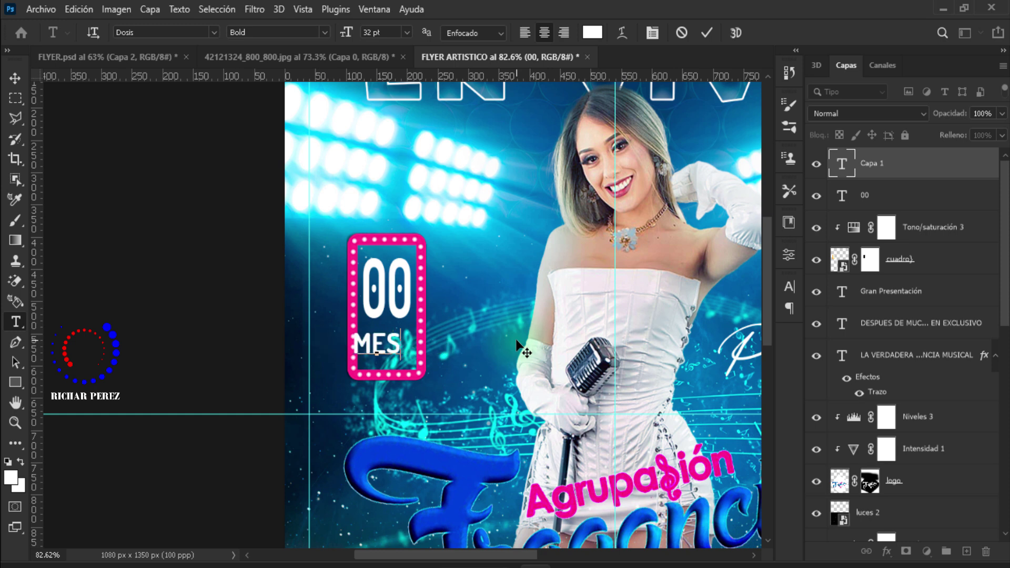
key("ctrl+Return")
key("ctrl+t")
scroll(363, 357, "up", 2)
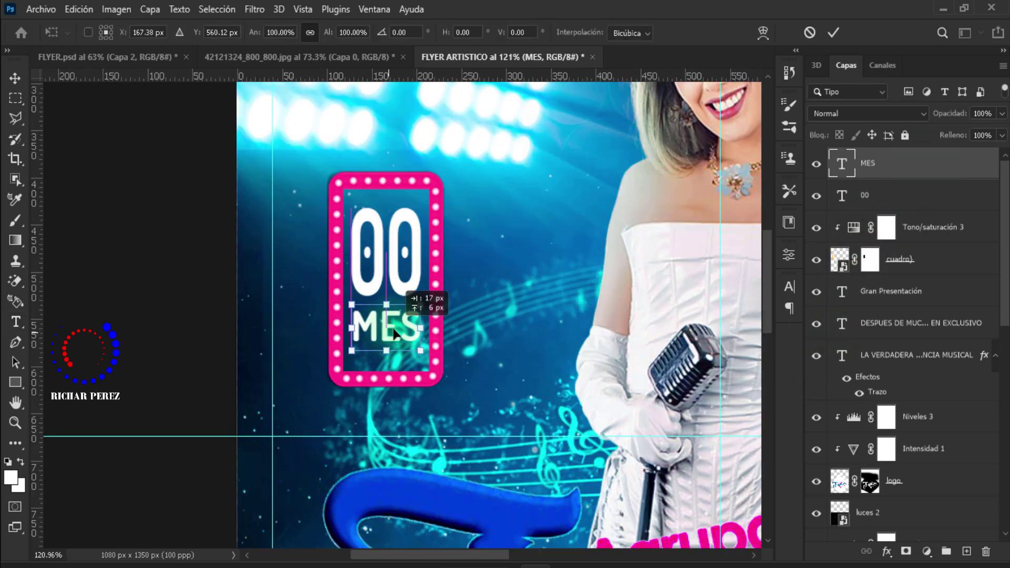
left_click_drag(392, 329, 391, 322)
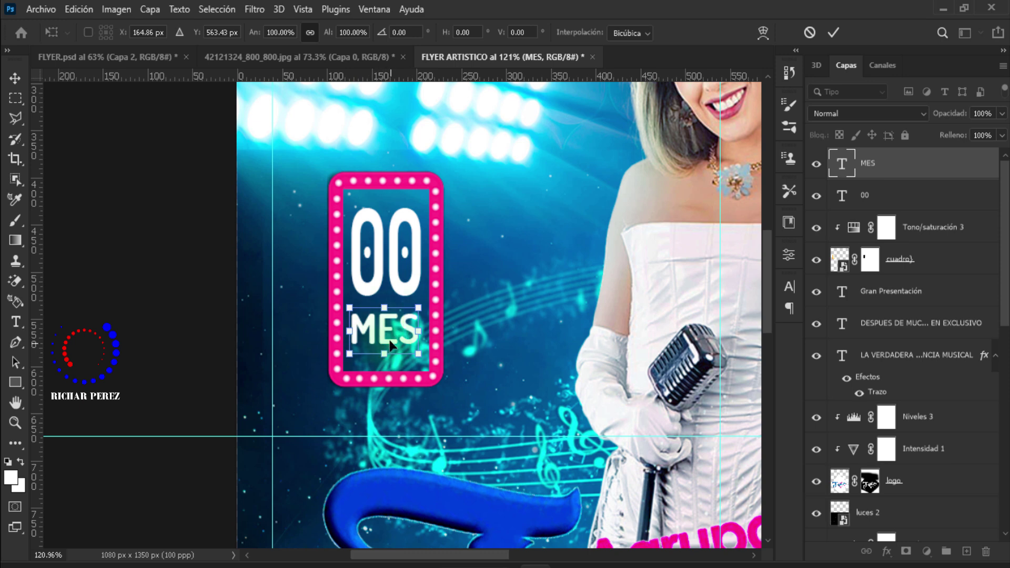
left_click_drag(391, 345, 394, 347)
key("Return")
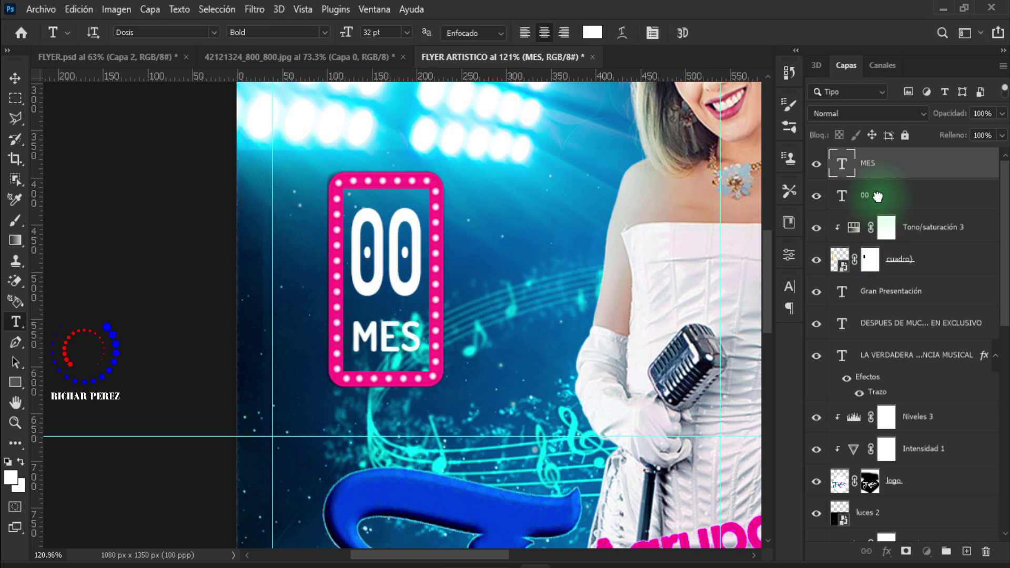
Step: Stretch the 00 taller inside the frame and fit the whole flyer in view
left_click(864, 197)
key("ctrl+t")
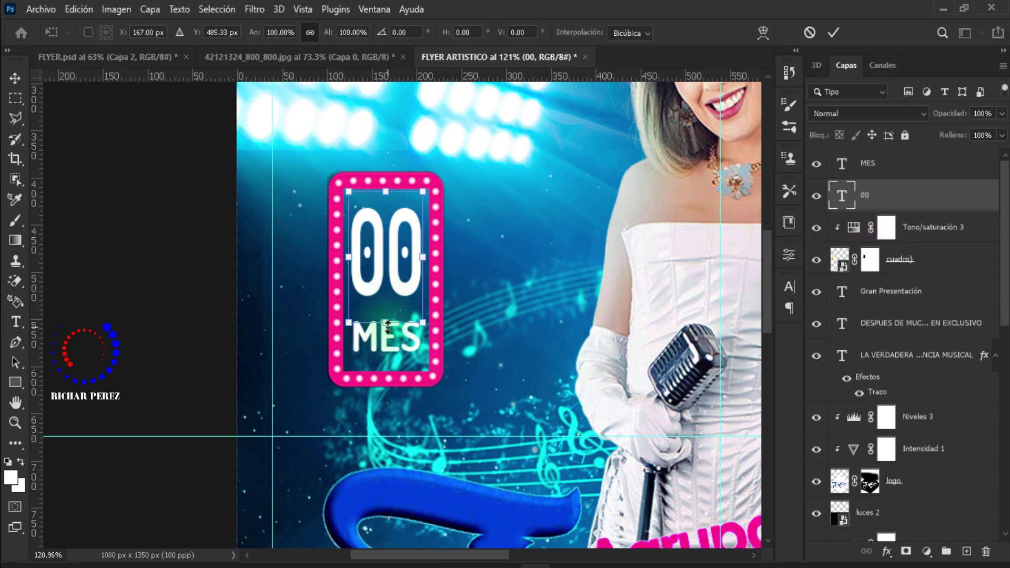
left_click_drag(388, 324, 386, 338)
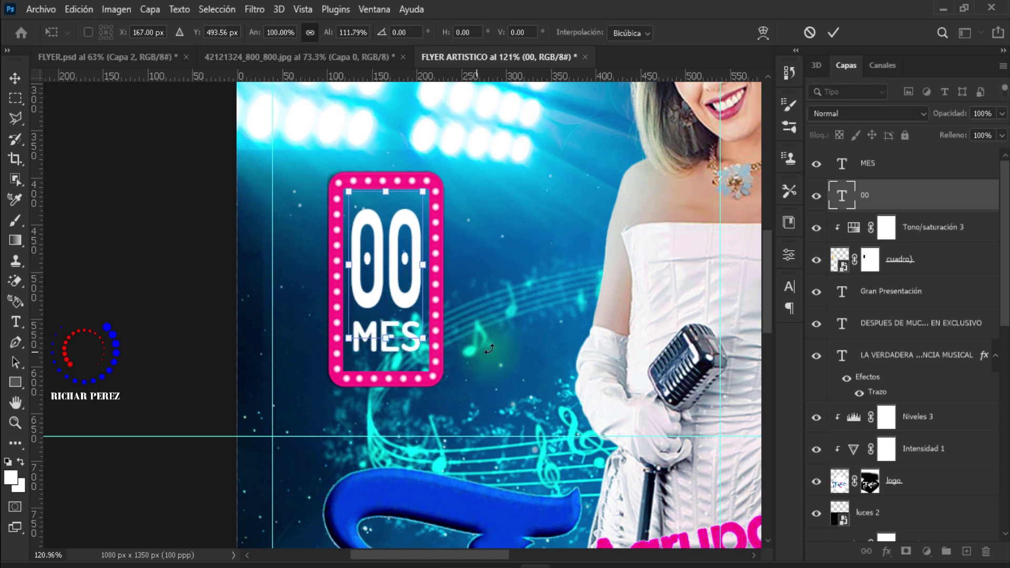
key("Return")
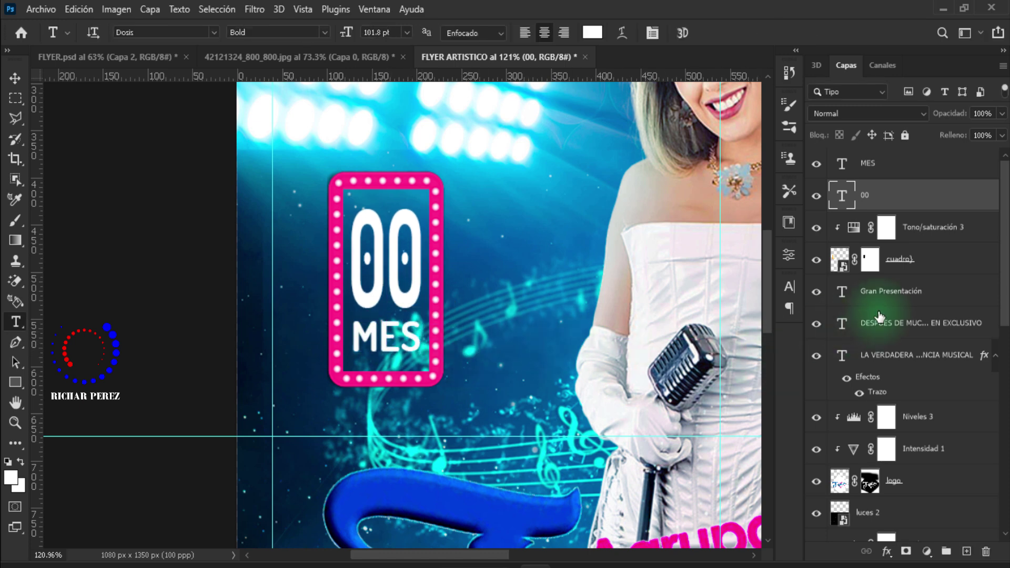
key("ctrl+0")
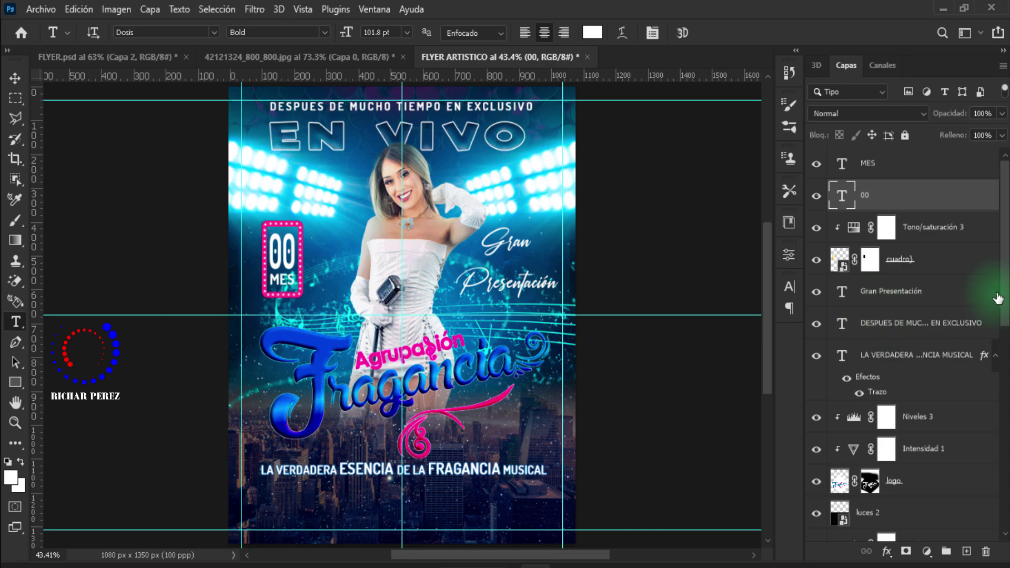
Step: Select the 00 and MES text layers with the Move tool
key("v")
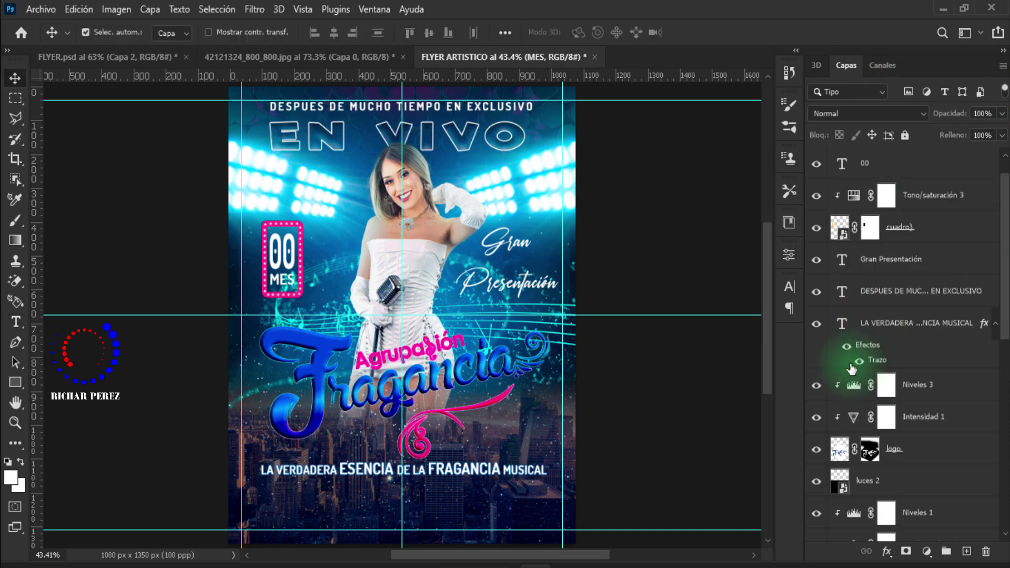
scroll(602, 402, "up", 1, "alt")
scroll(471, 382, "down", 1)
scroll(471, 382, "up", 1, "alt")
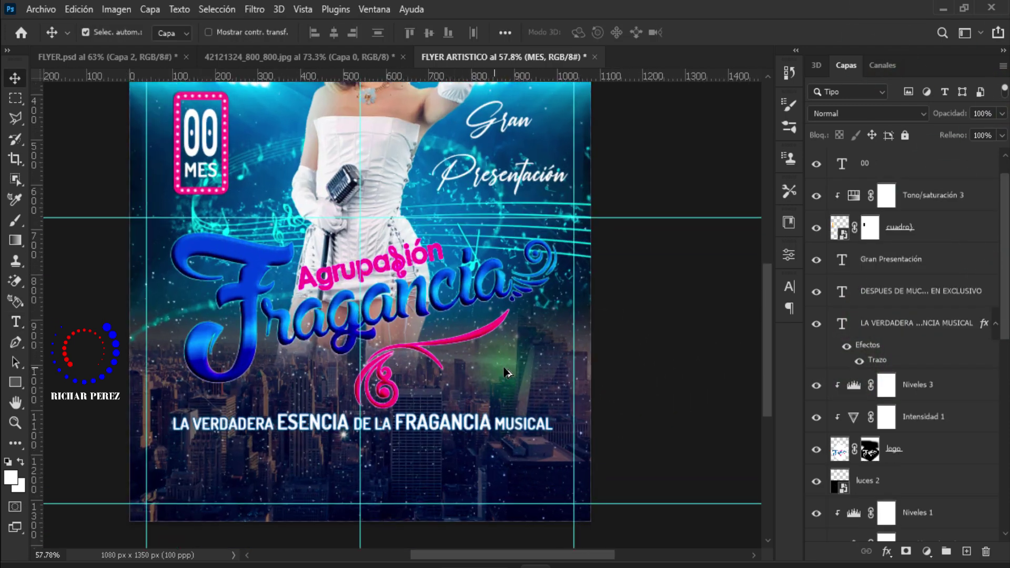
left_click(884, 174)
left_click(902, 175)
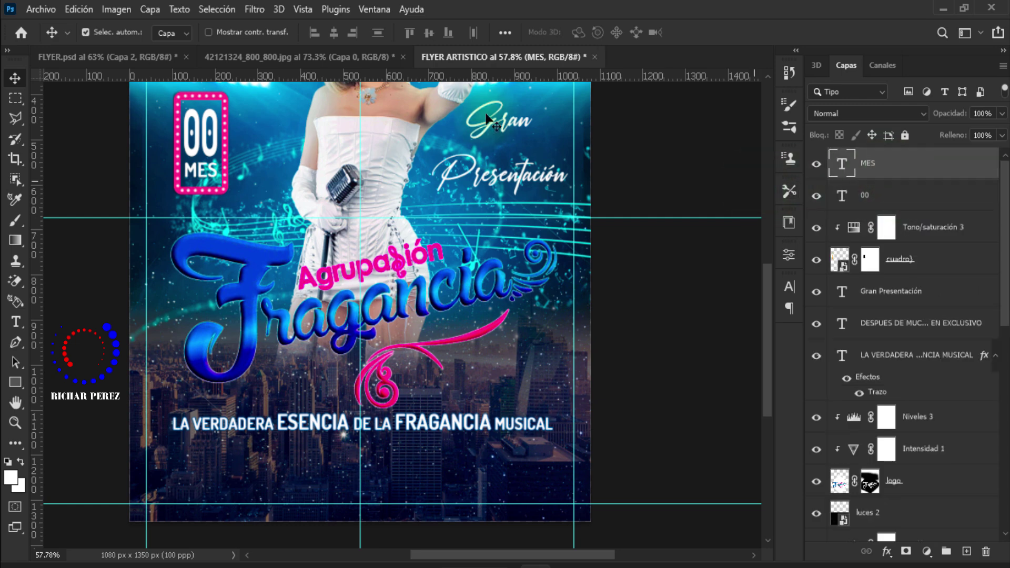
Step: Place the LOCAL image embedded and position it below the tagline
left_click(41, 9)
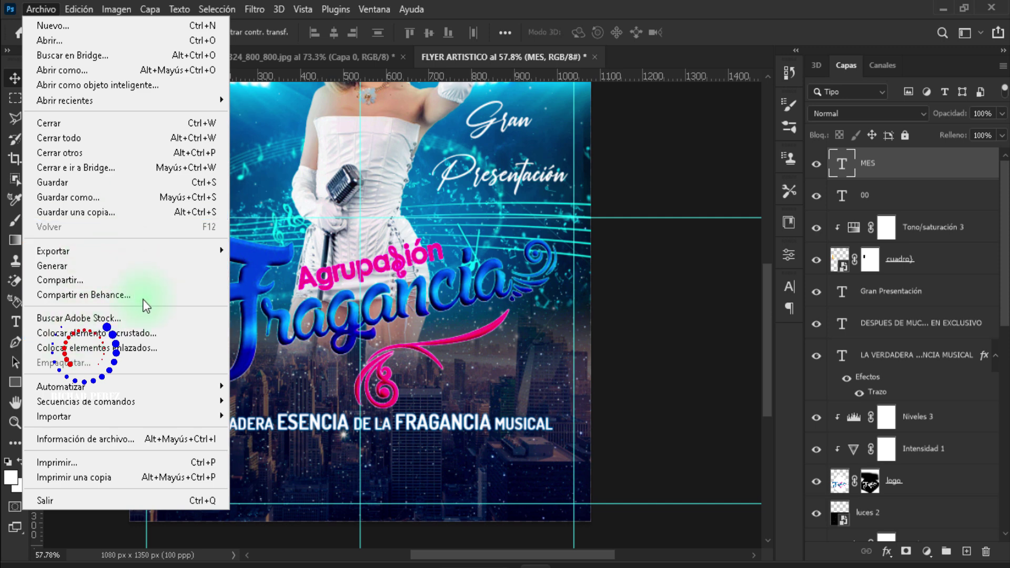
left_click(143, 335)
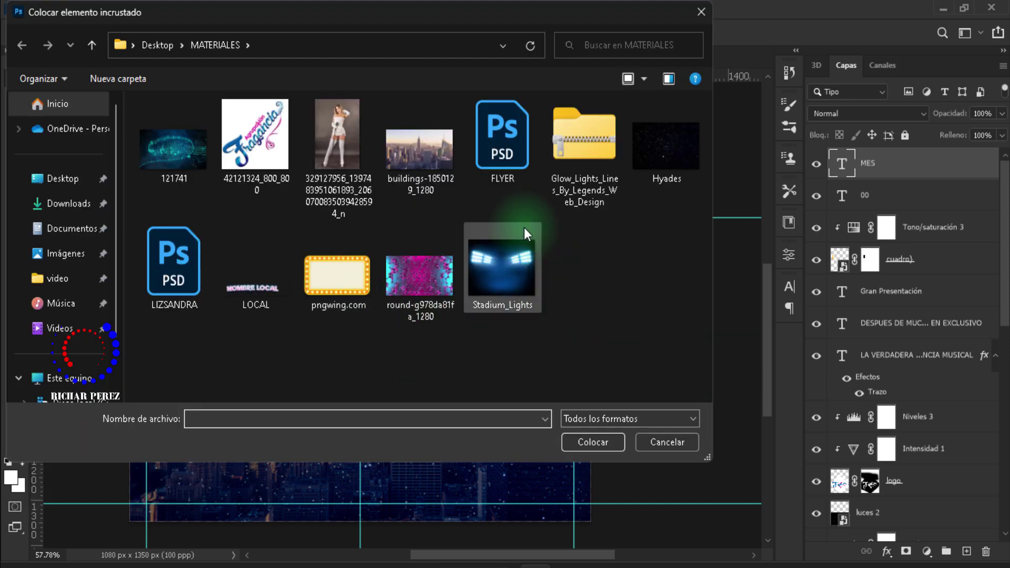
left_click(257, 287)
left_click(593, 442)
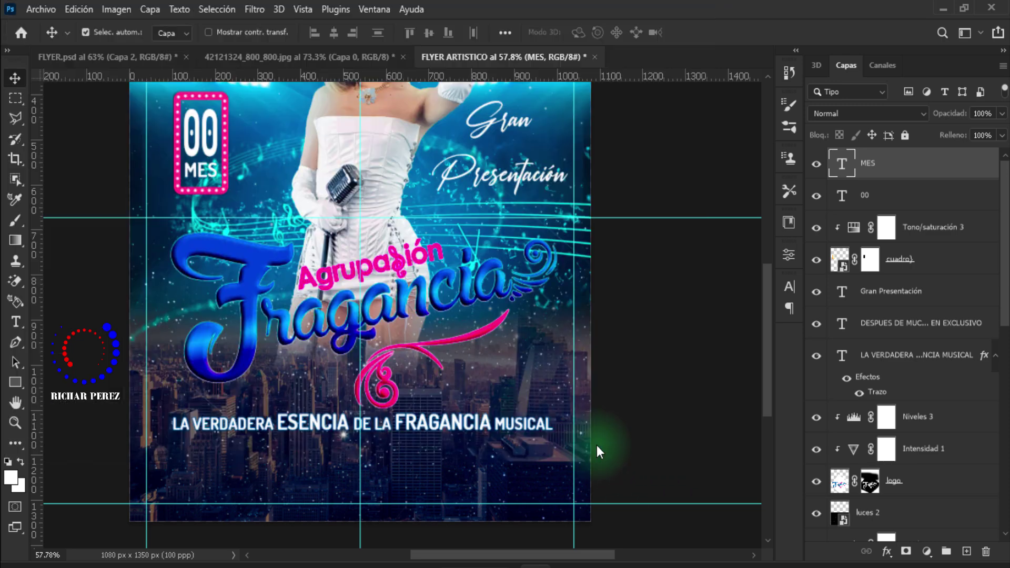
left_click_drag(428, 336, 461, 476)
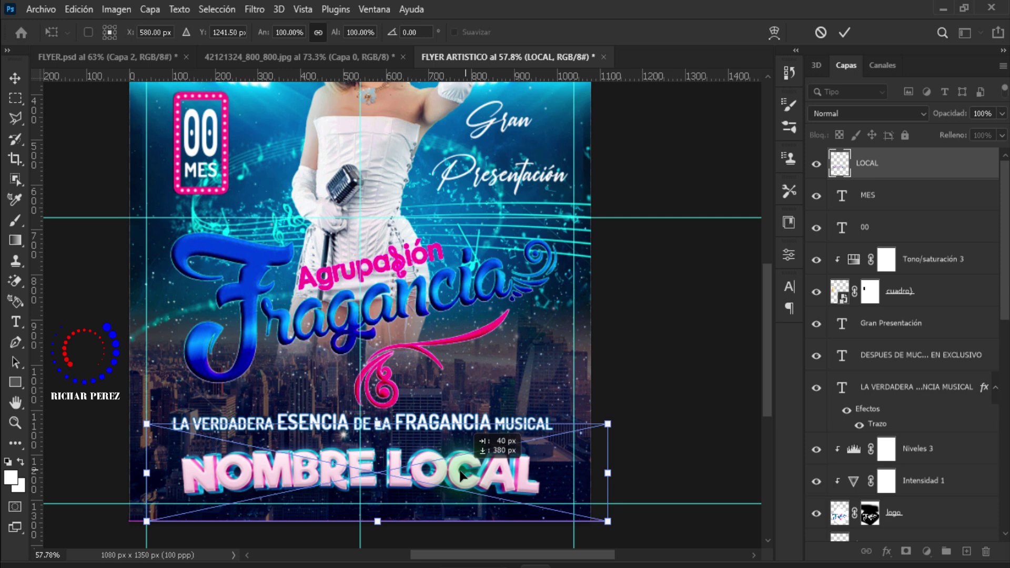
left_click(771, 449)
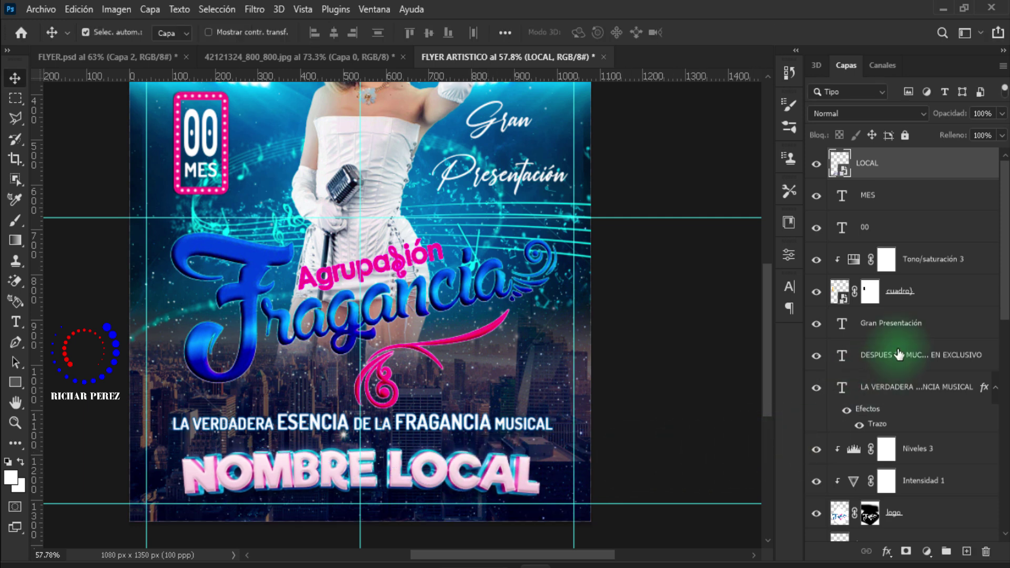
scroll(448, 363, "up", 2)
scroll(405, 352, "up", 3)
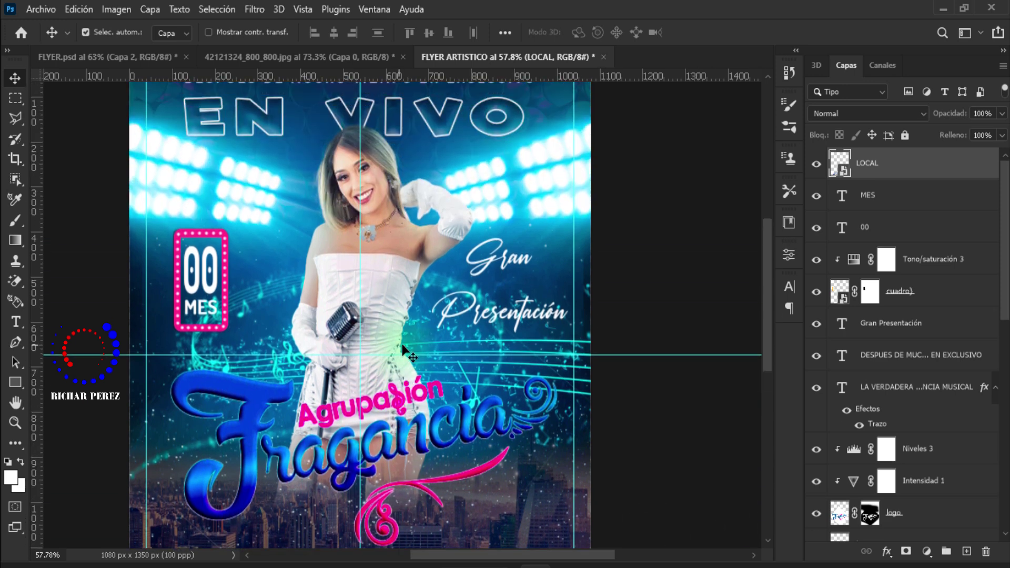
scroll(405, 351, "up", 2)
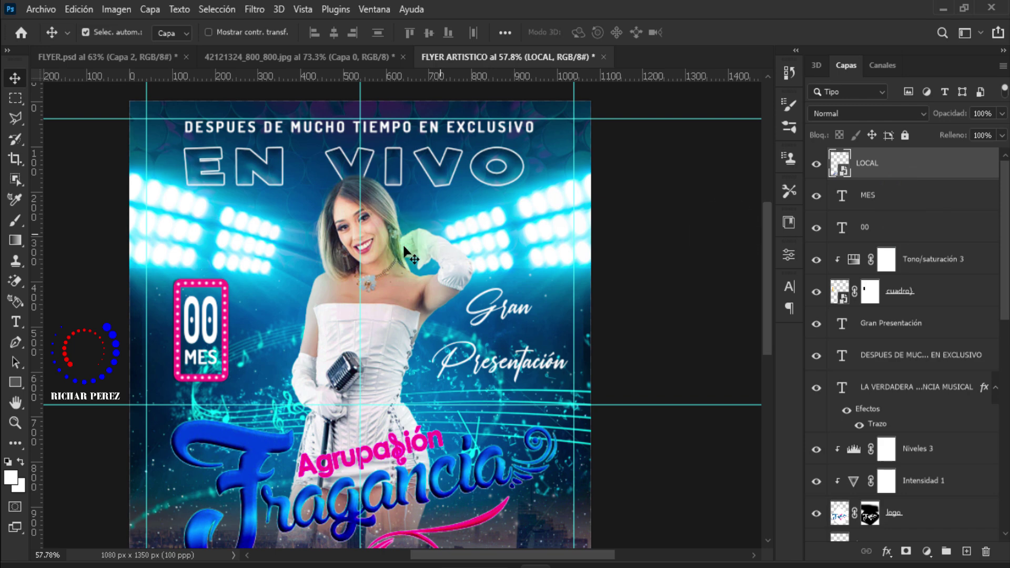
scroll(526, 342, "down", 1)
scroll(665, 305, "up", 3)
scroll(632, 303, "down", 1)
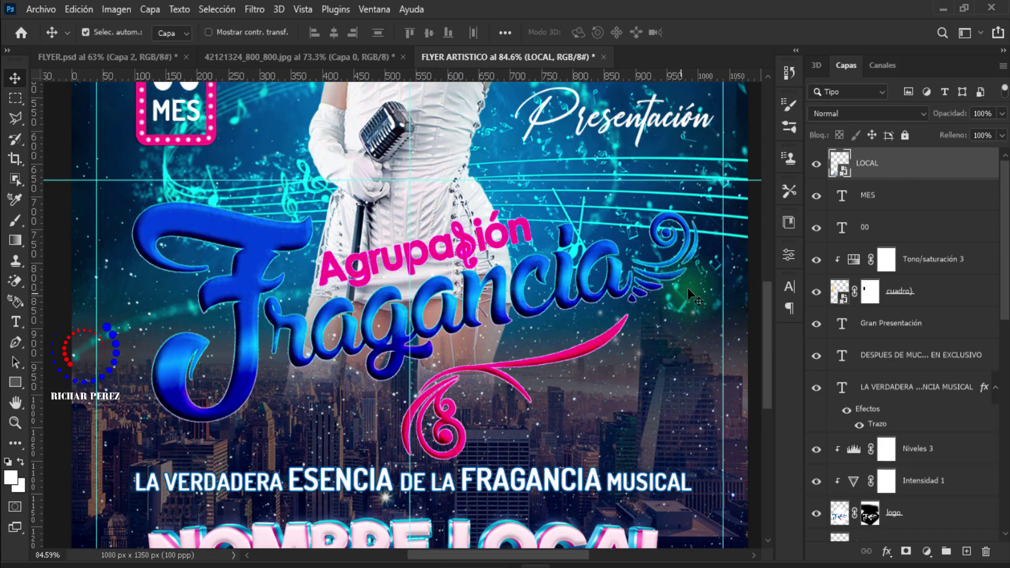
scroll(578, 308, "down", 1)
scroll(526, 310, "down", 1)
scroll(465, 316, "up", 2)
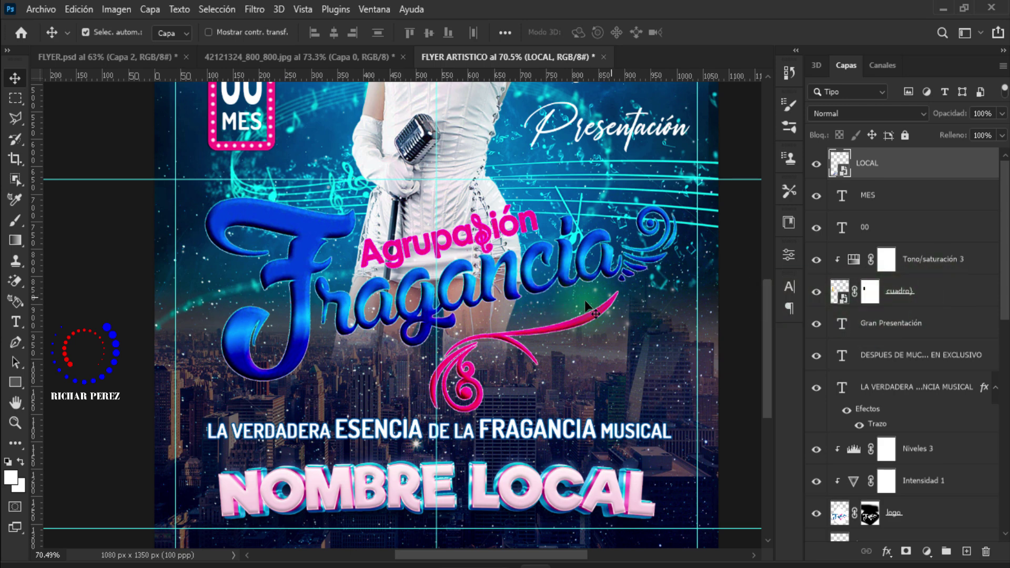
scroll(969, 411, "down", 3)
scroll(963, 416, "down", 3)
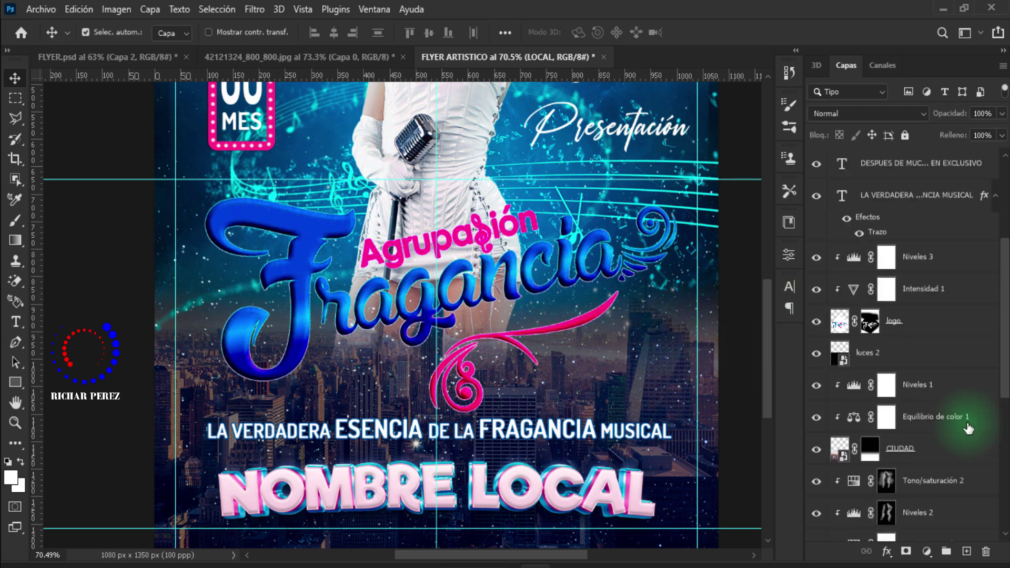
Step: Add an empty layer above Niveles 3 and choose a soft round brush at 54 px
left_click(949, 269)
left_click(966, 551)
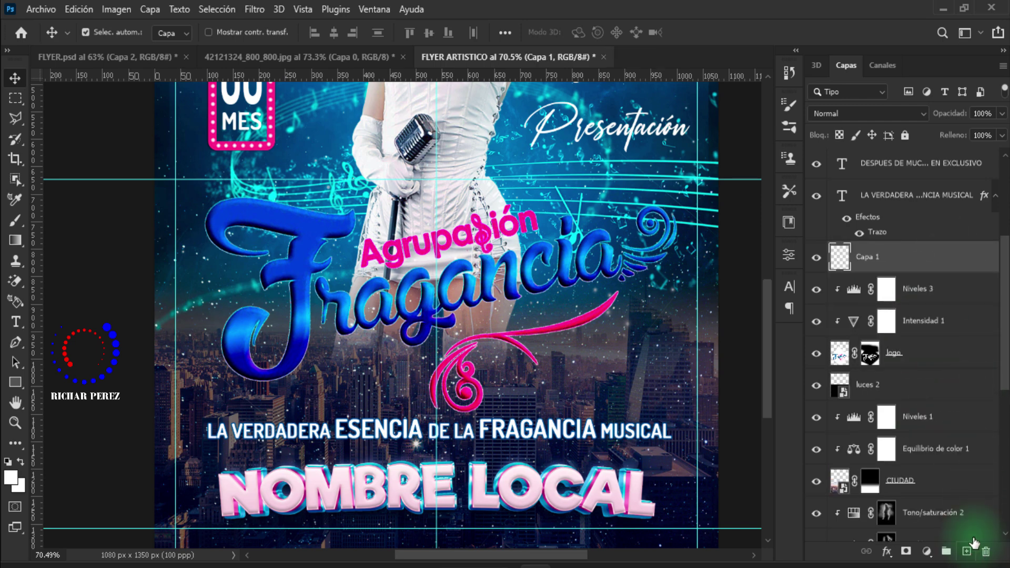
key("b")
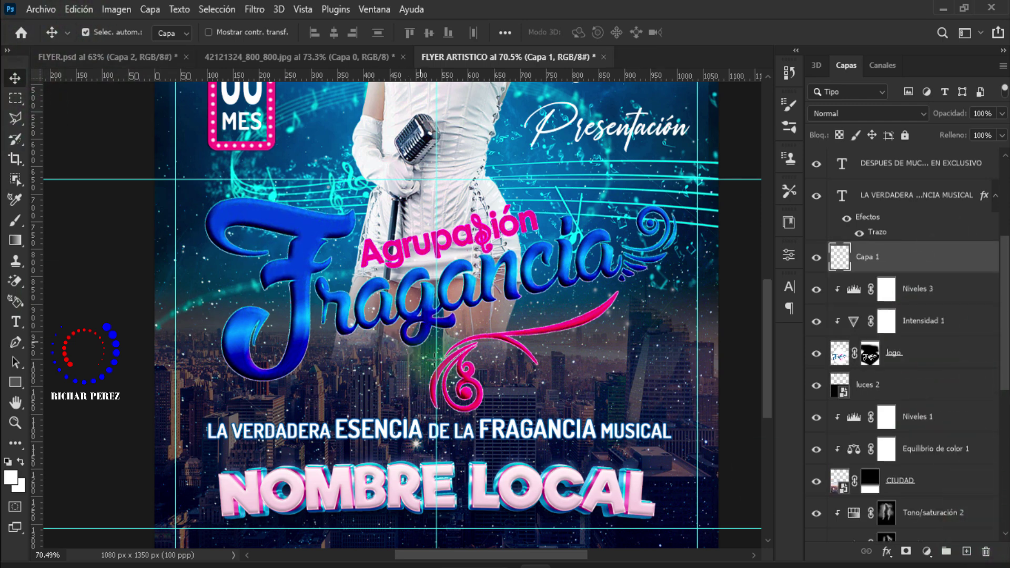
right_click(342, 225)
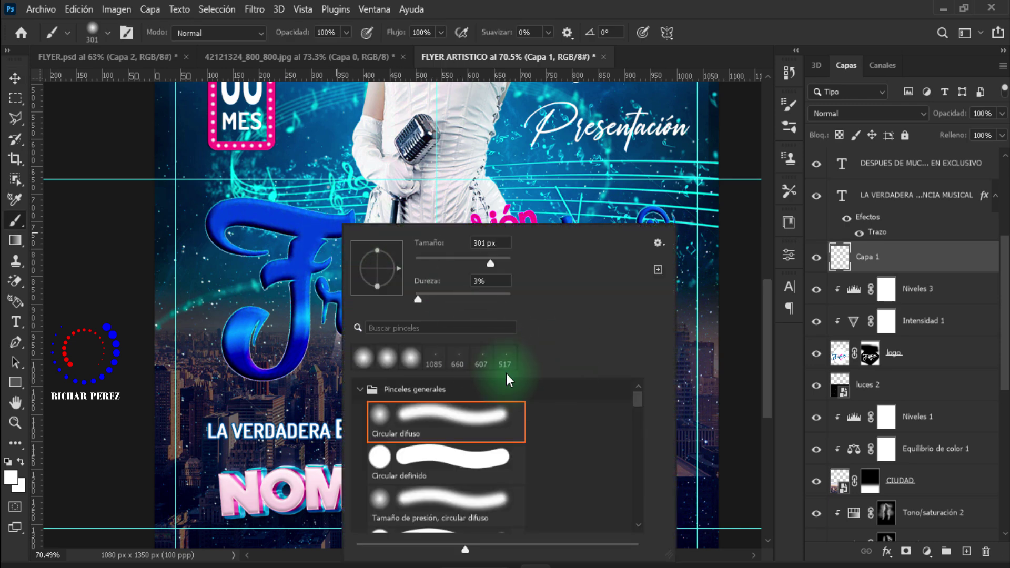
left_click(438, 361)
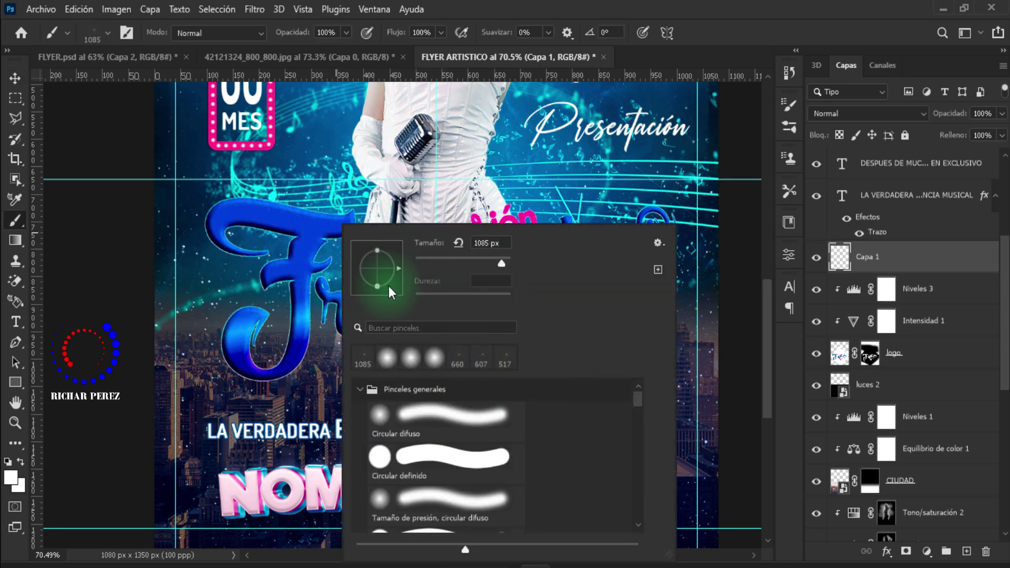
left_click_drag(457, 259, 441, 263)
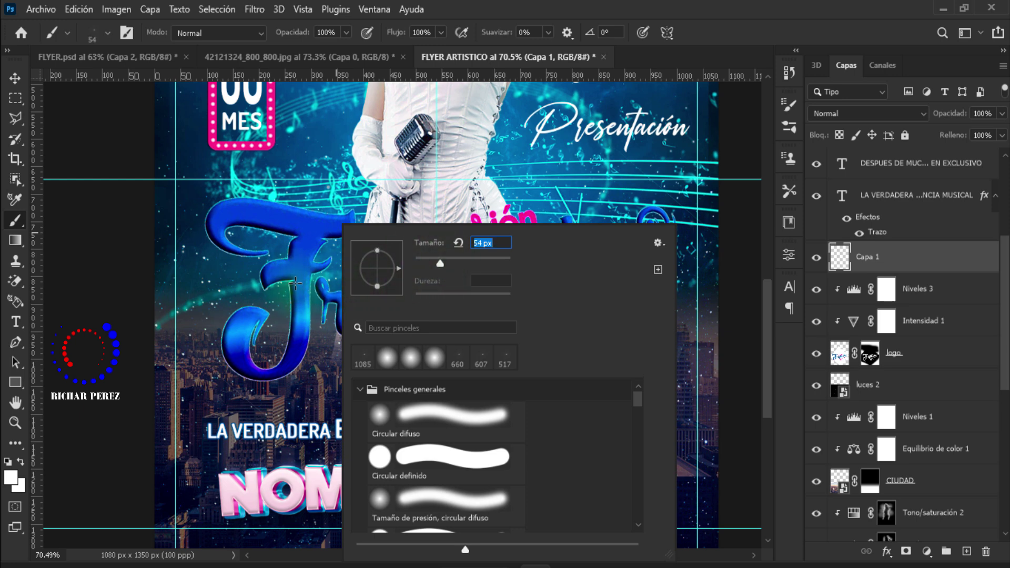
left_click(803, 268)
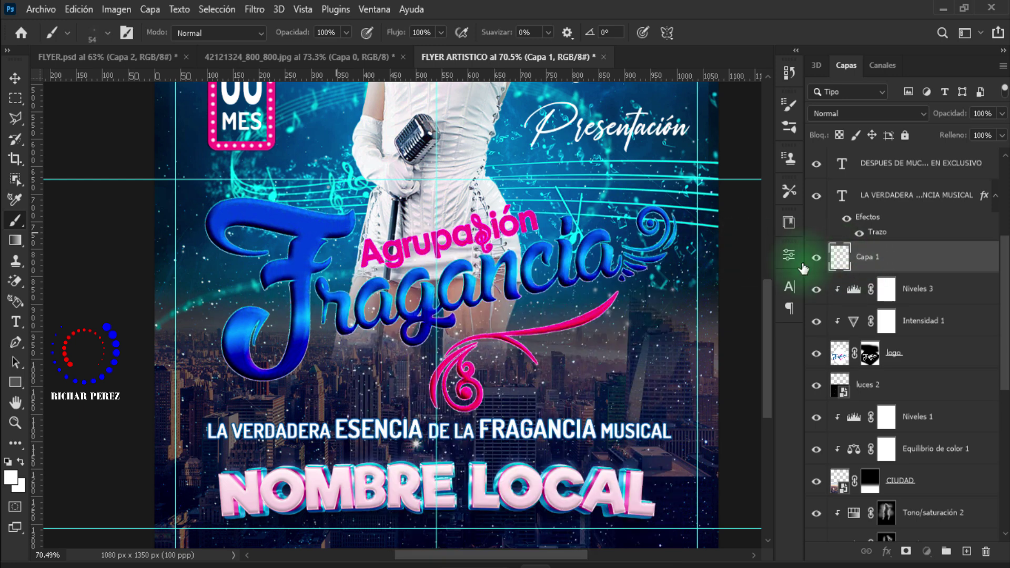
Step: Enlarge the brush to 491 px and paint soft glows over the Fragancia F and title
left_click_drag(395, 263, 415, 263)
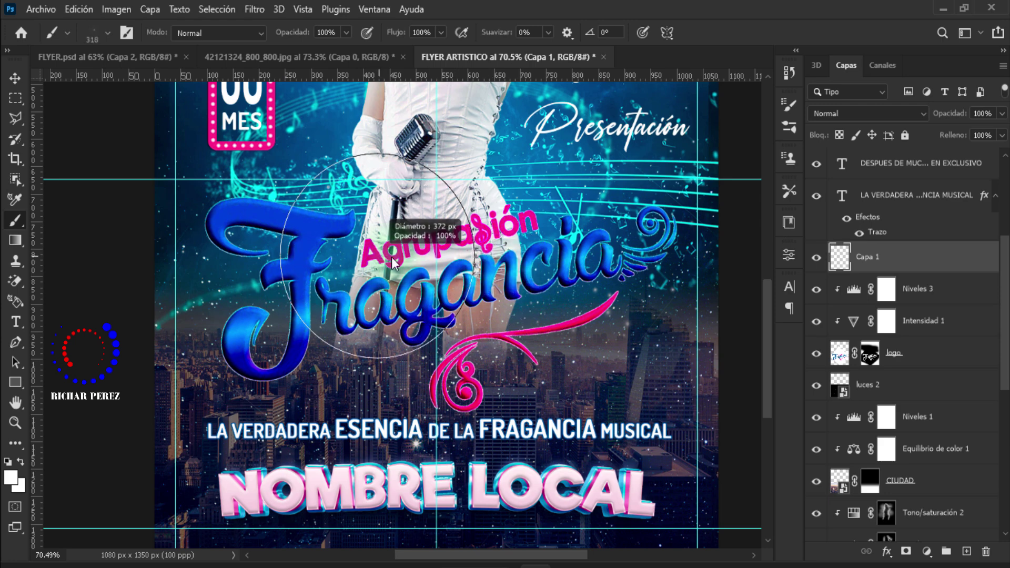
scroll(334, 225, "up", 2)
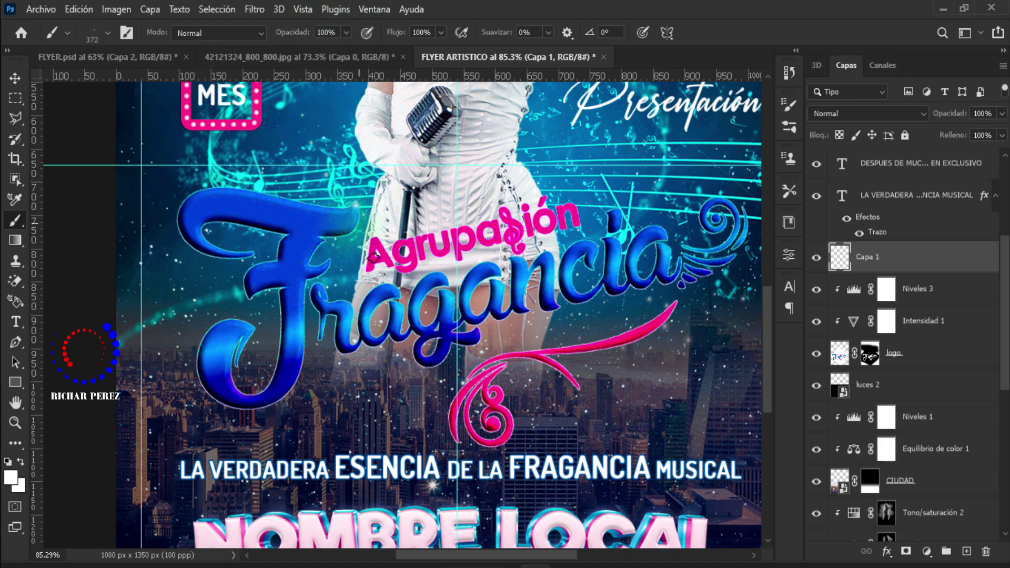
key("bracketright")
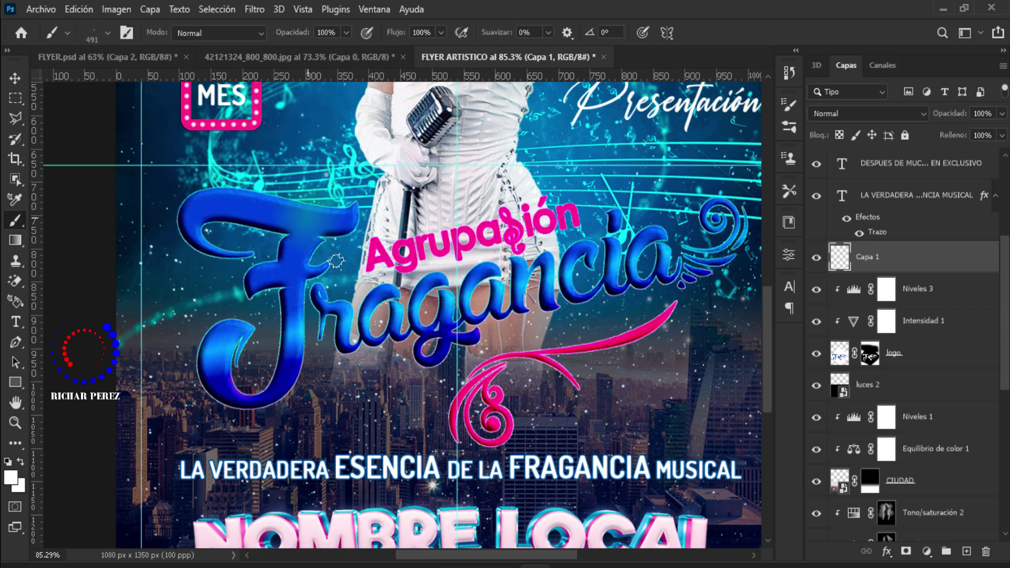
key("ctrl+z")
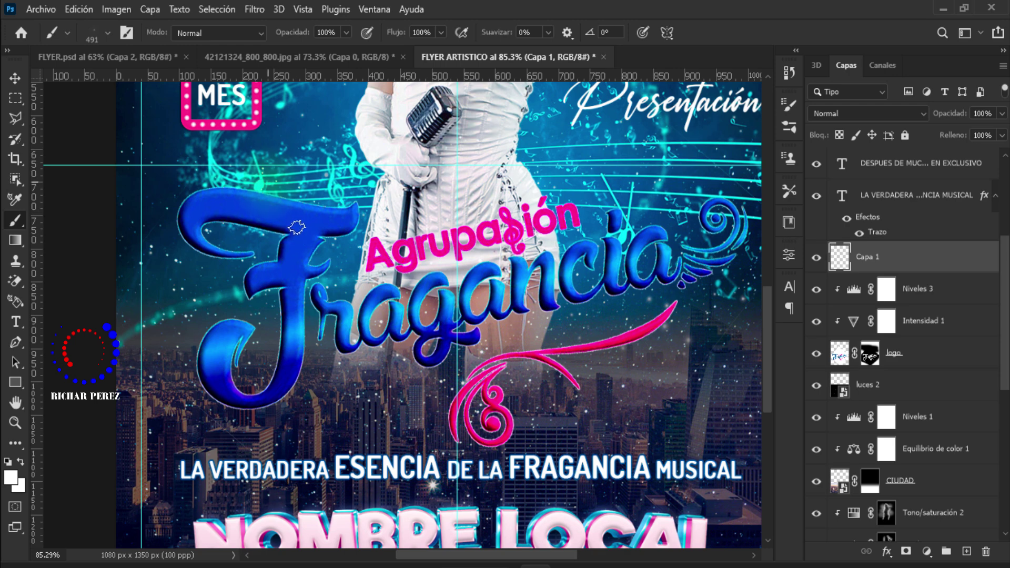
left_click_drag(296, 228, 257, 260)
left_click(254, 253)
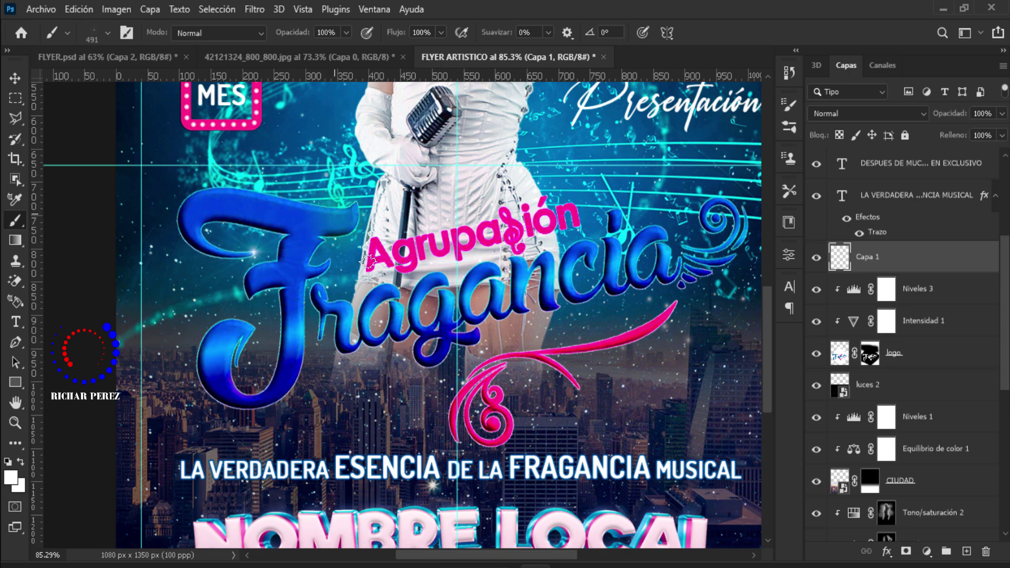
left_click(315, 258)
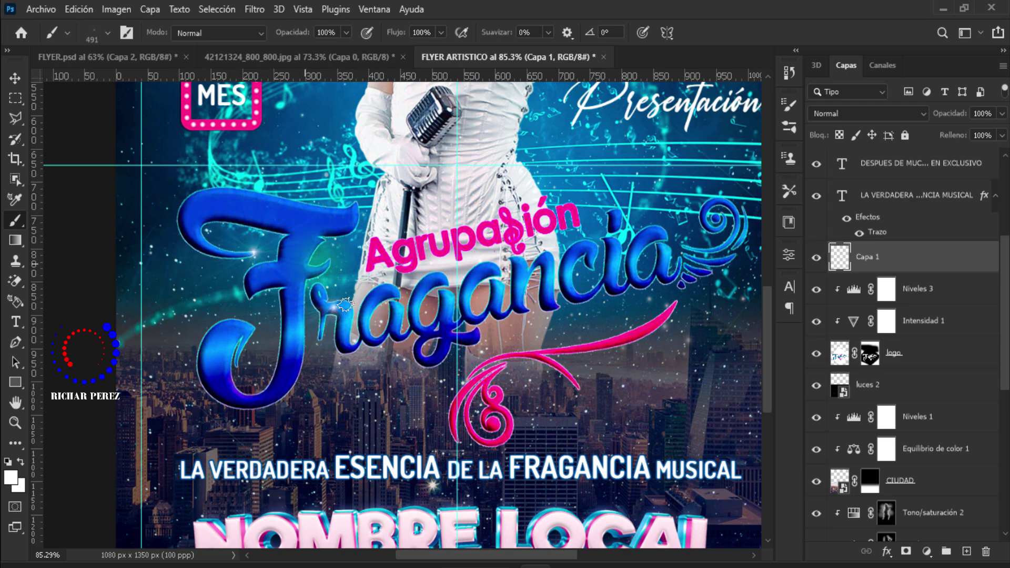
left_click(369, 243)
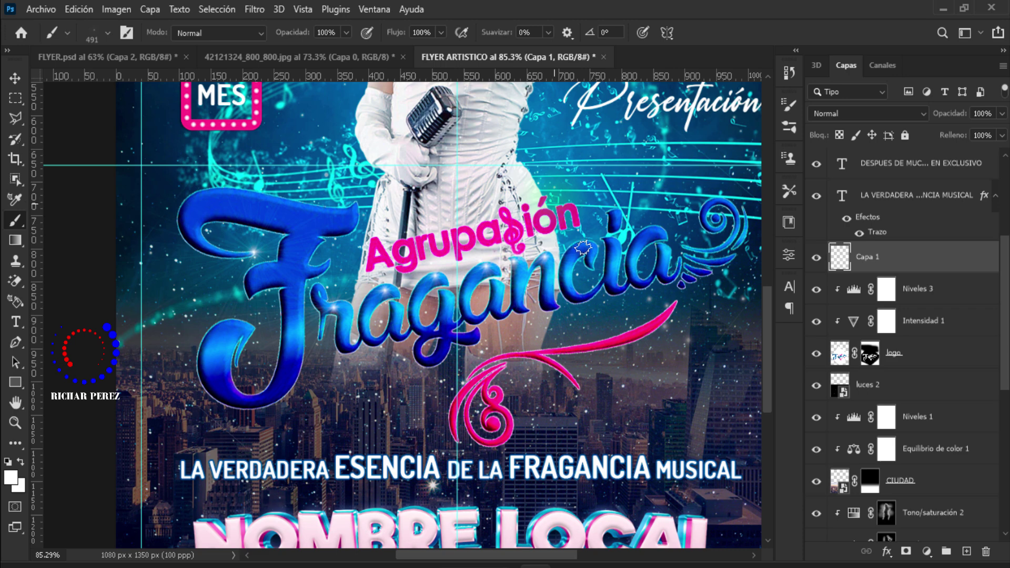
Step: Paint broad glows over the city near the pink swirl and the flyer's right side
scroll(658, 237, "down", 1)
left_click(429, 355)
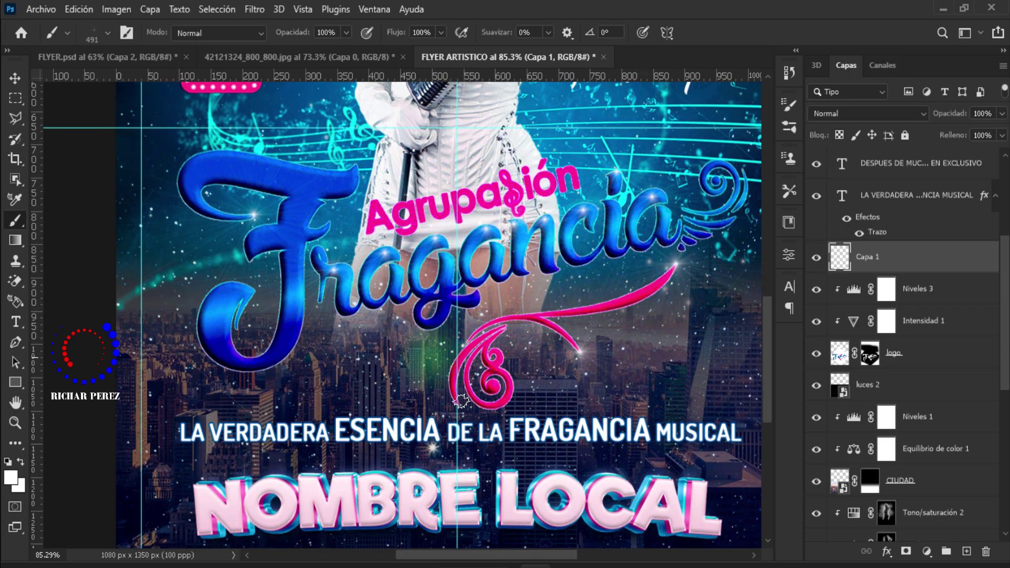
scroll(461, 401, "down", 3)
left_click(679, 421)
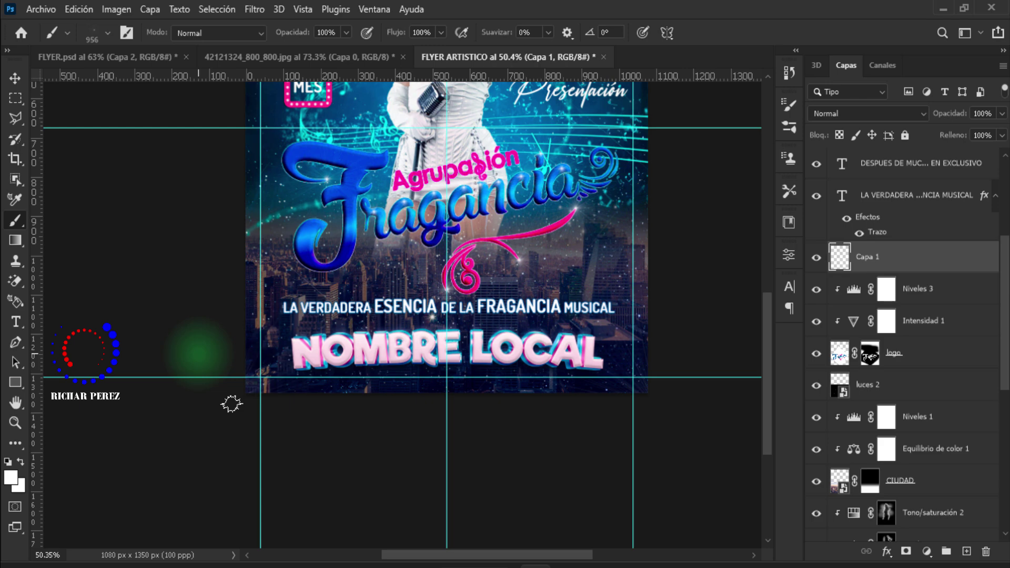
scroll(553, 395, "up", 1)
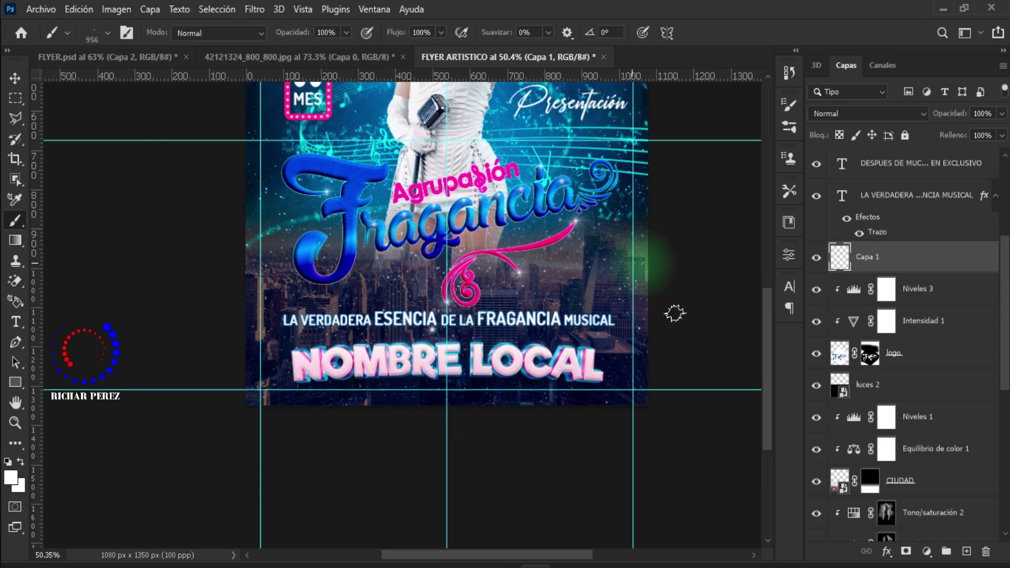
scroll(579, 292, "down", 2)
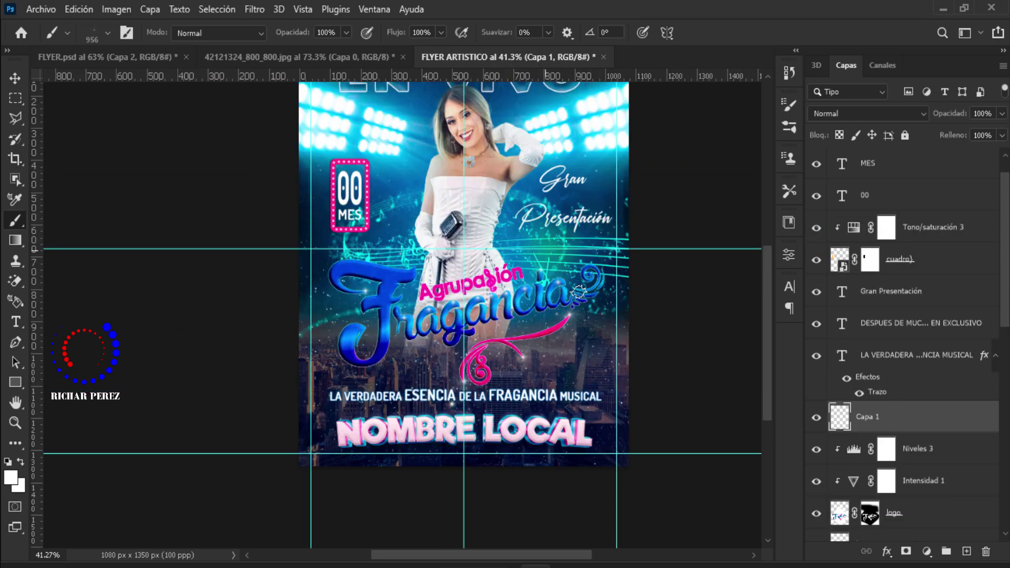
scroll(579, 292, "up", 5)
key("alt+period")
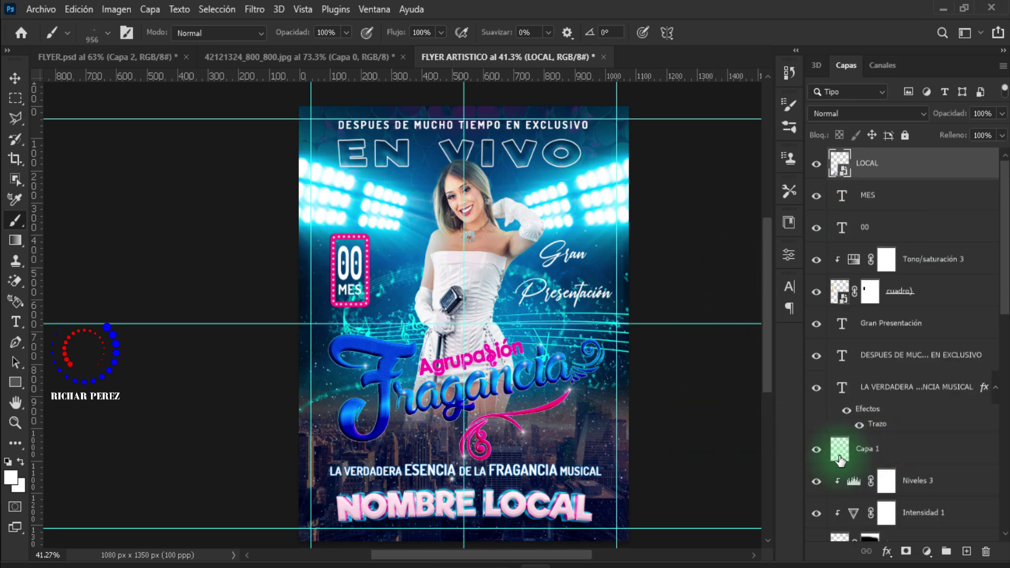
Step: Add a Curves layer above LOCAL, slightly darken midtones, and set blue shadows 14, highlights 241
left_click(927, 552)
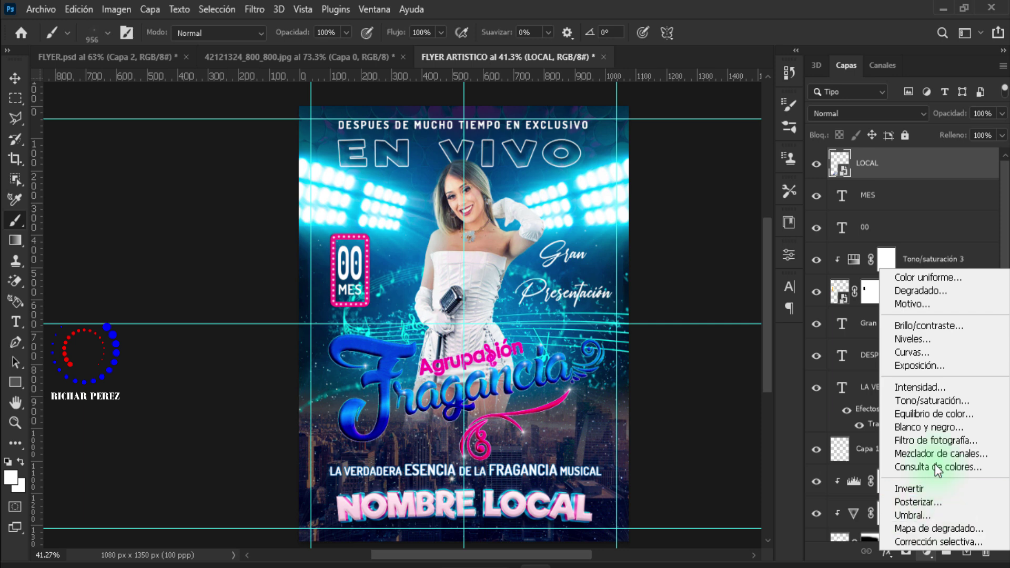
left_click(913, 354)
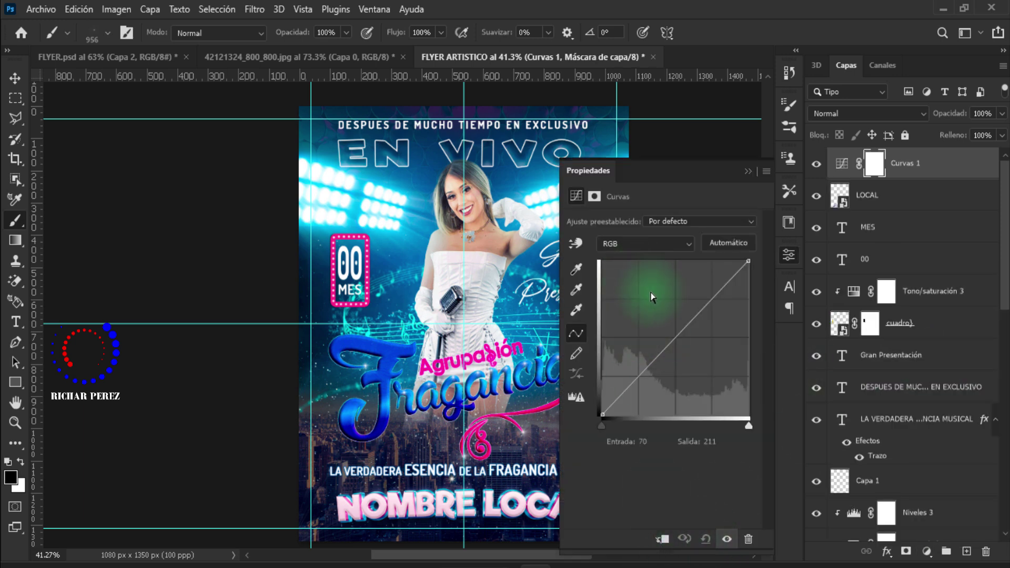
left_click_drag(675, 341, 675, 342)
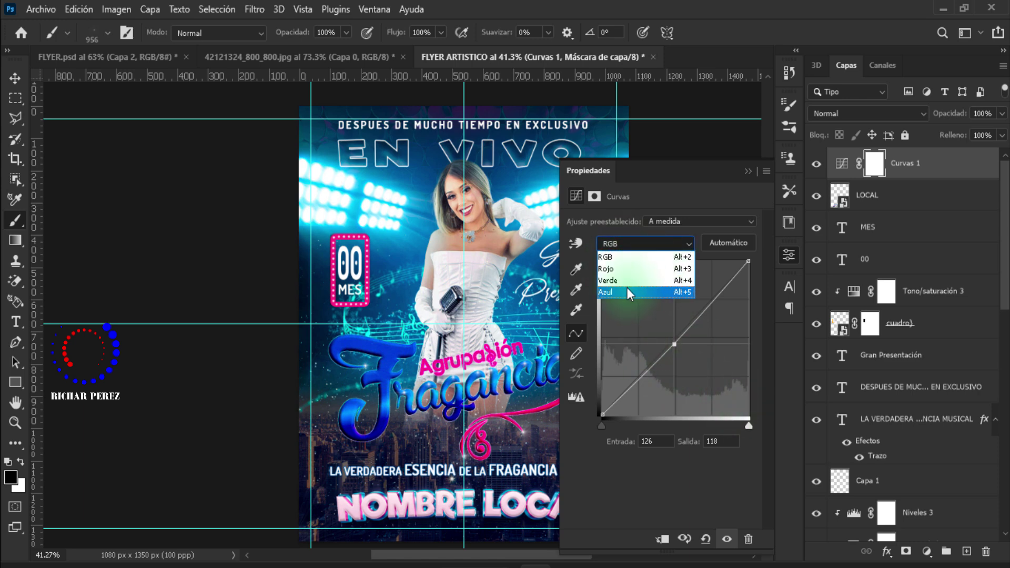
left_click(621, 293)
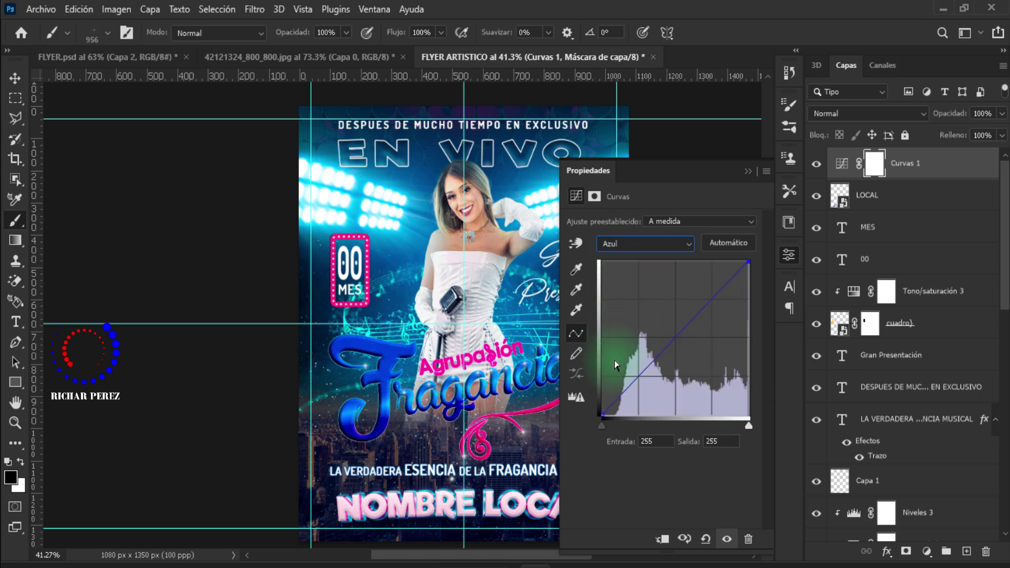
left_click_drag(597, 407, 595, 401)
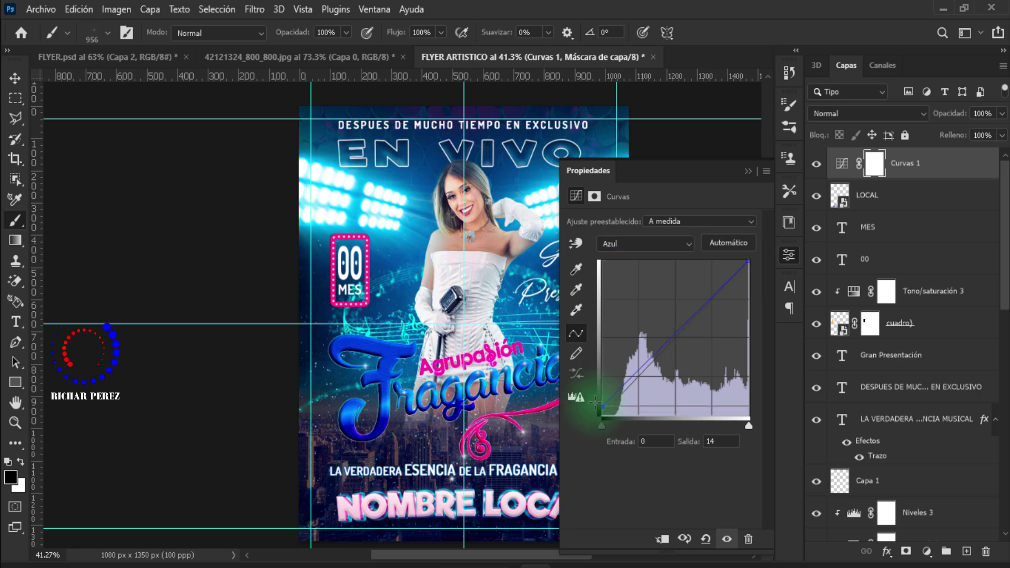
left_click_drag(749, 262, 758, 271)
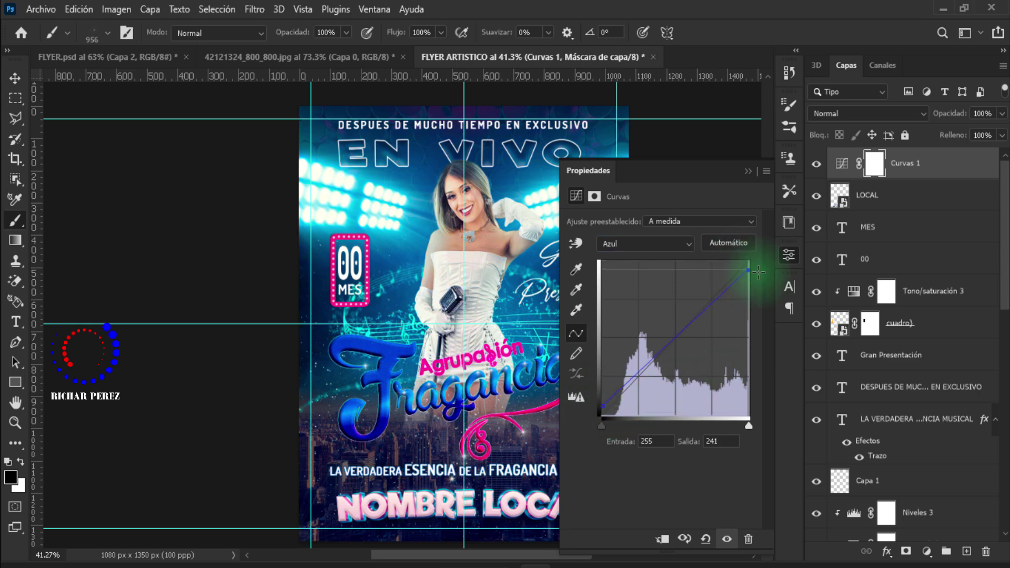
left_click(748, 173)
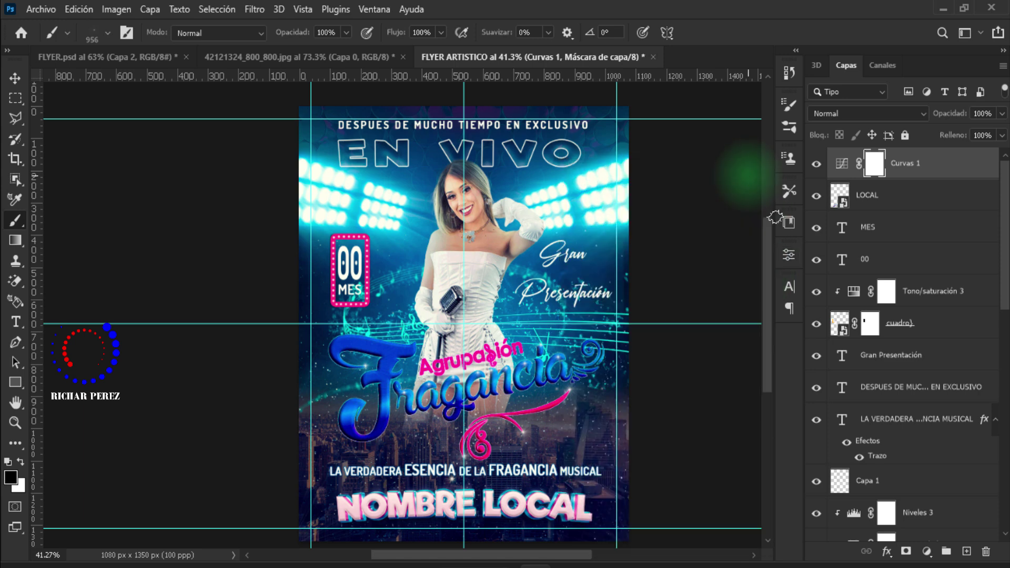
Step: Fit the whole flyer in the view and clear all guides from the canvas
key("ctrl+0")
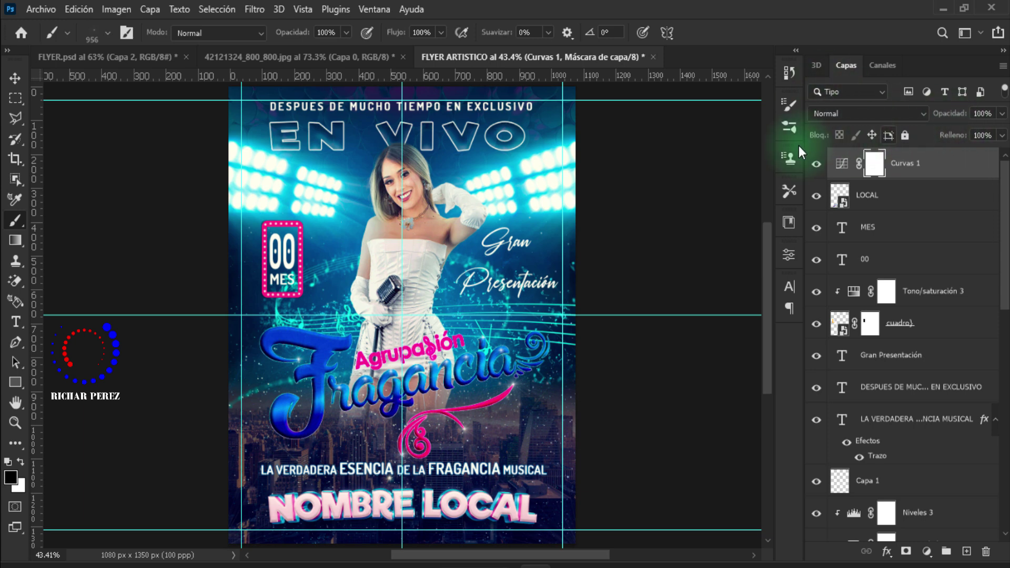
left_click(303, 11)
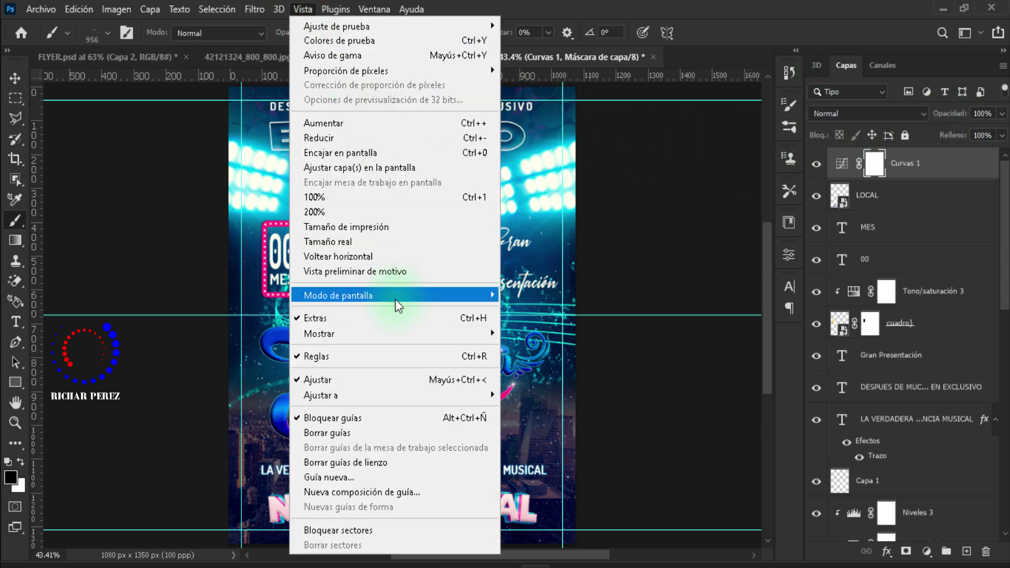
left_click(382, 434)
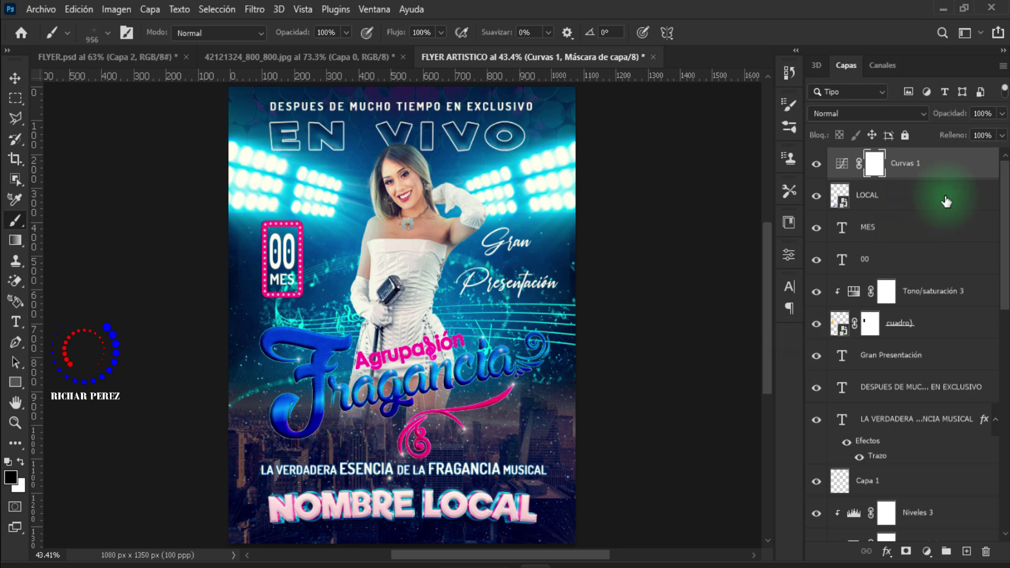
Step: Merge all visible layers into a new Capa 2 and convert it to a smart object
key("ctrl+shift+alt+e")
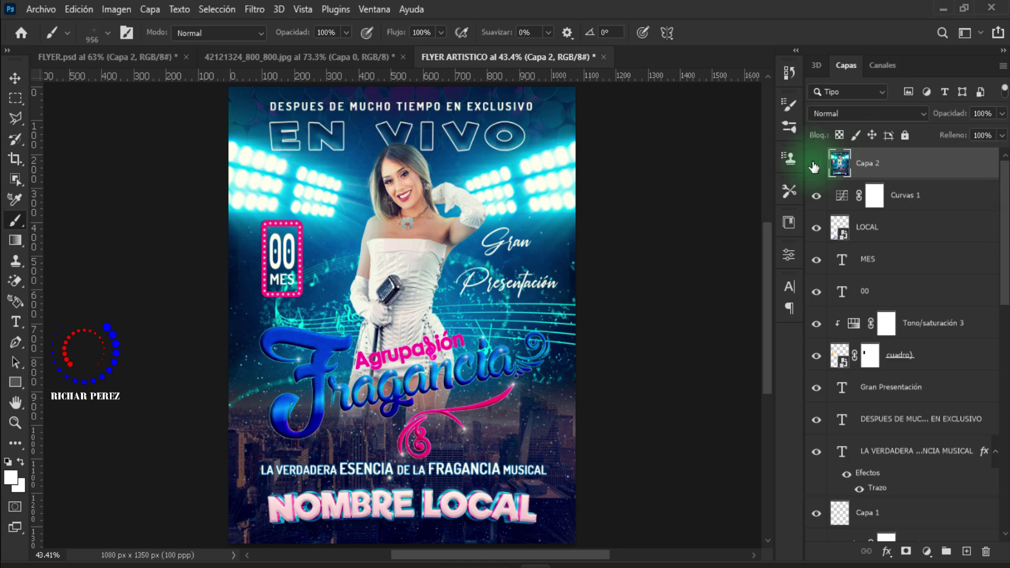
right_click(906, 176)
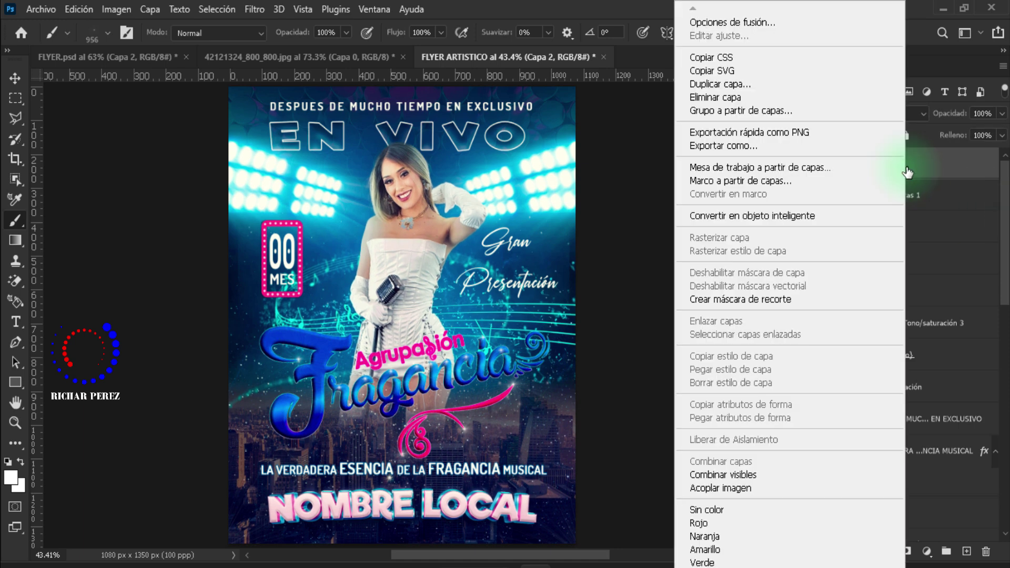
left_click(818, 216)
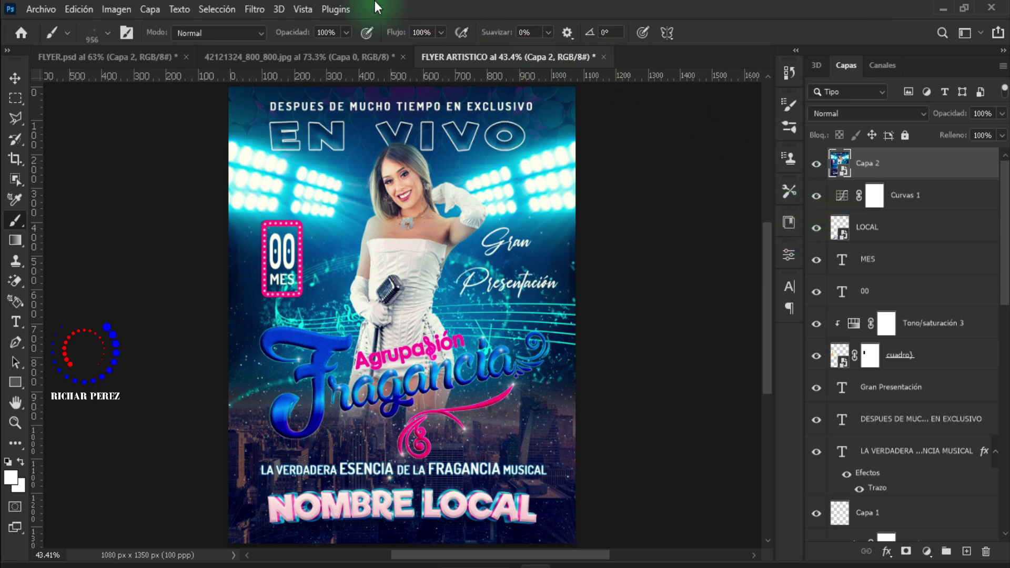
Step: Open the Camera Raw filter (Shift+Ctrl+A) on Capa 2
left_click(254, 9)
key("Escape")
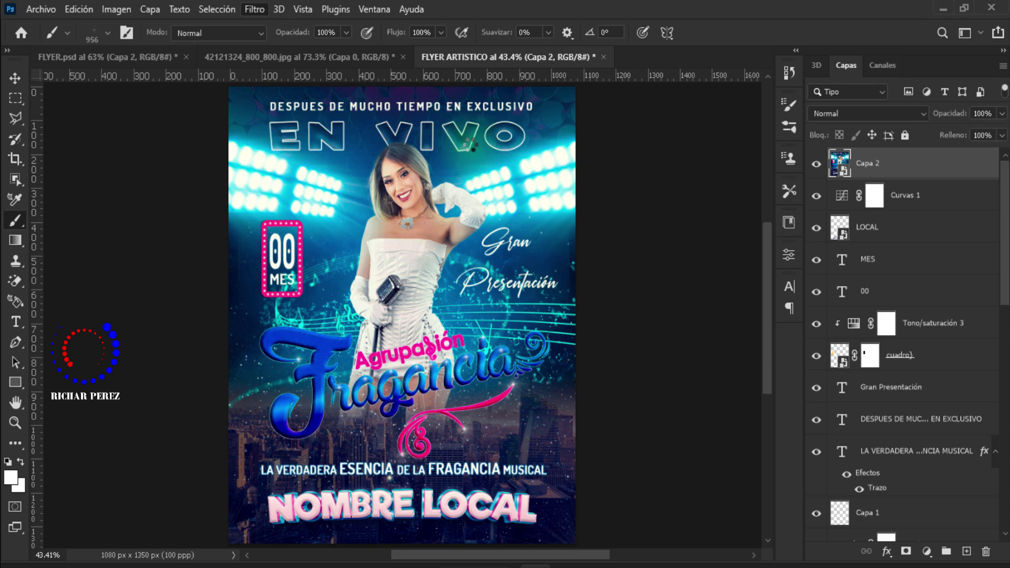
key("shift+ctrl+a")
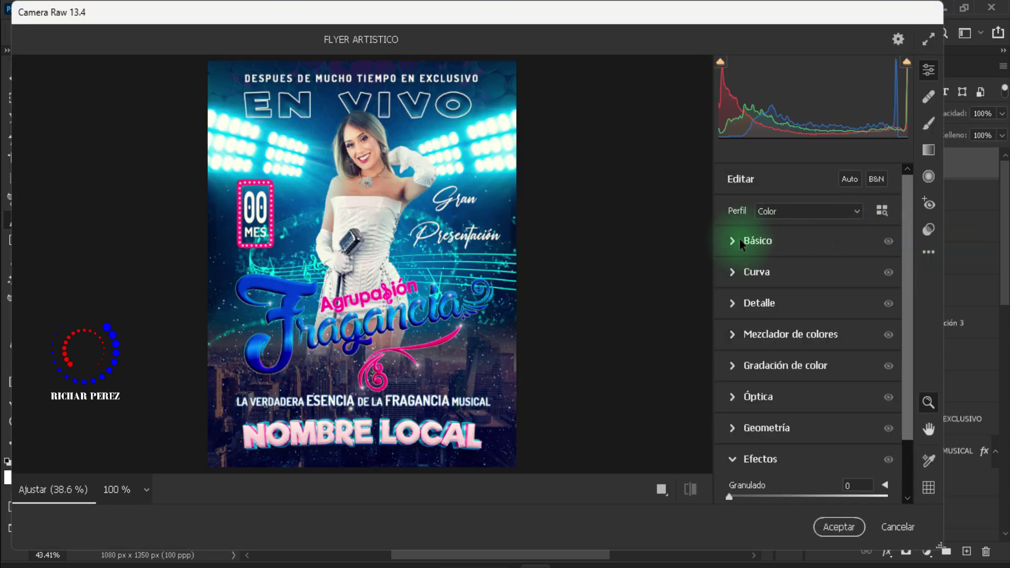
Step: In Básico set Contraste +19, Iluminaciones -7, Blancos +19 and Negros -5
left_click(738, 241)
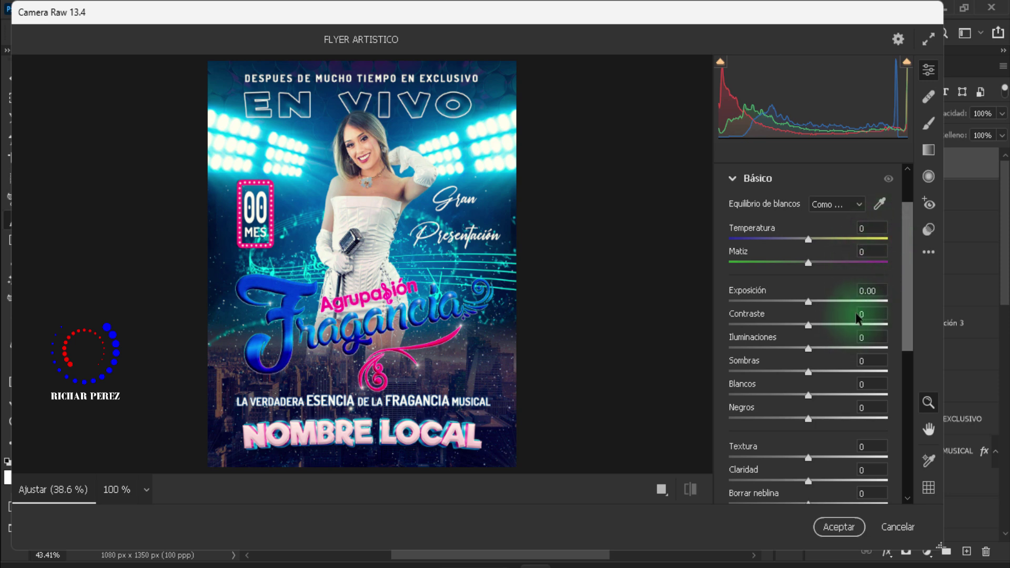
scroll(858, 319, "down", 1)
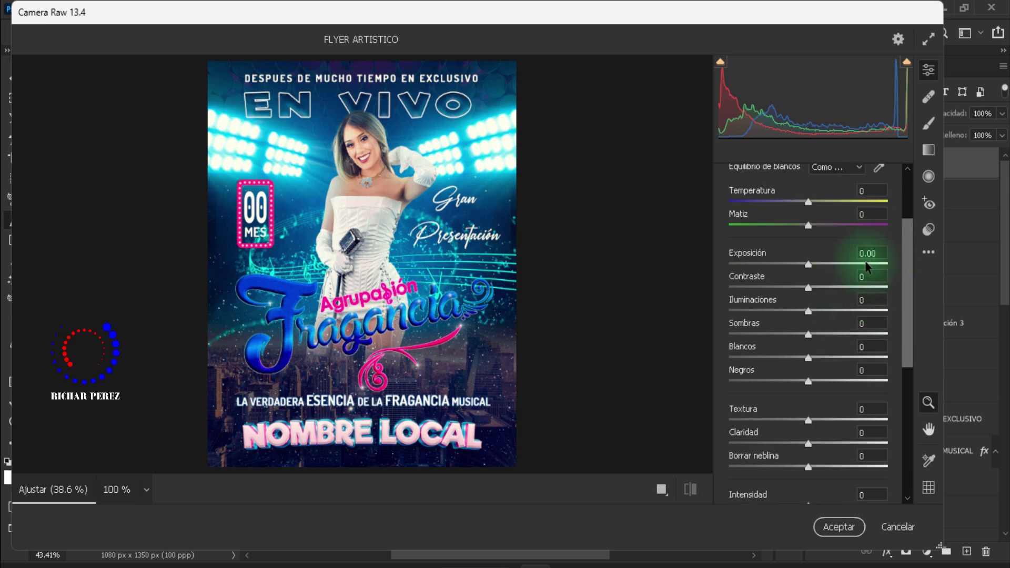
left_click(869, 276)
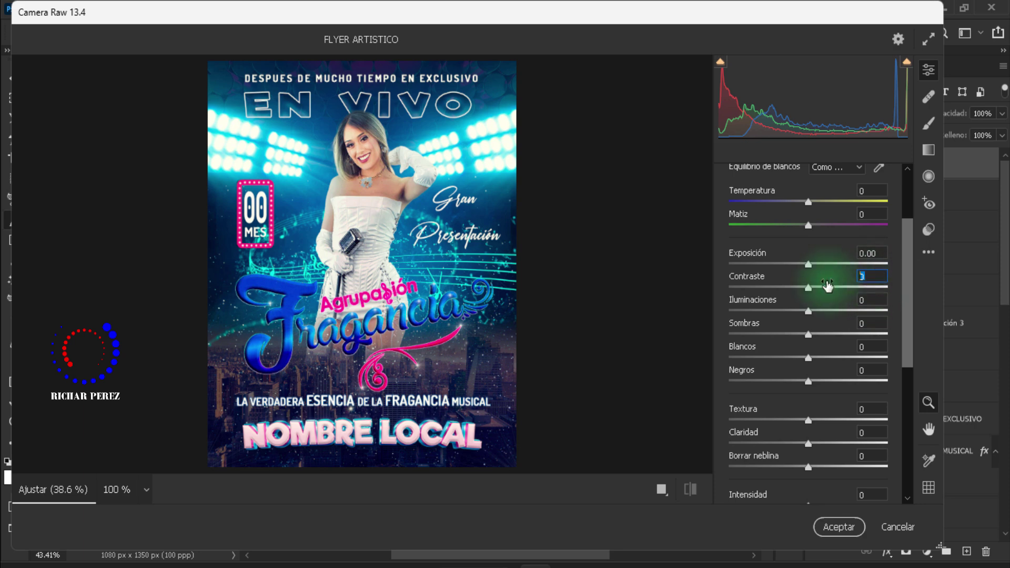
type("19")
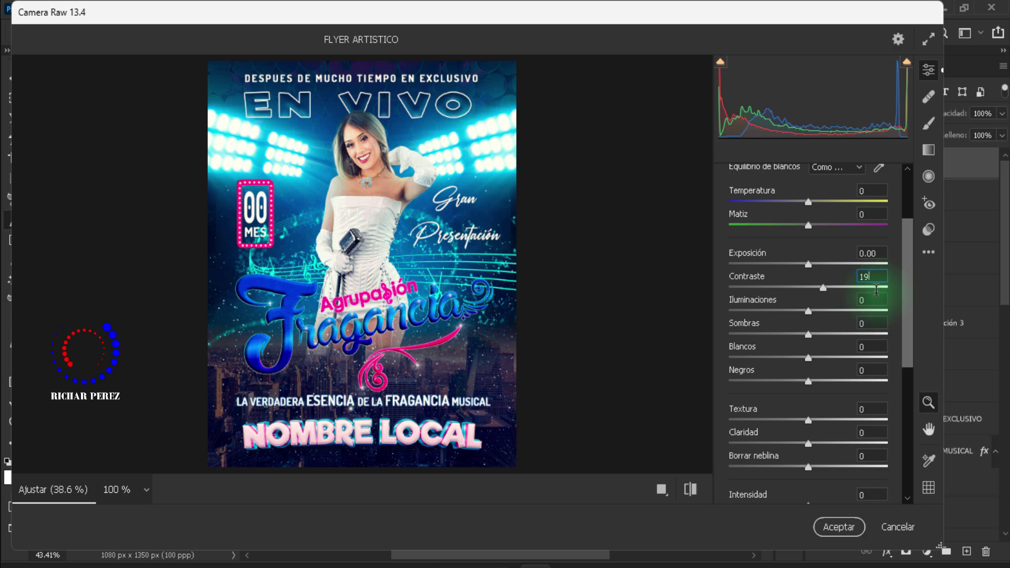
key("Tab")
type("-")
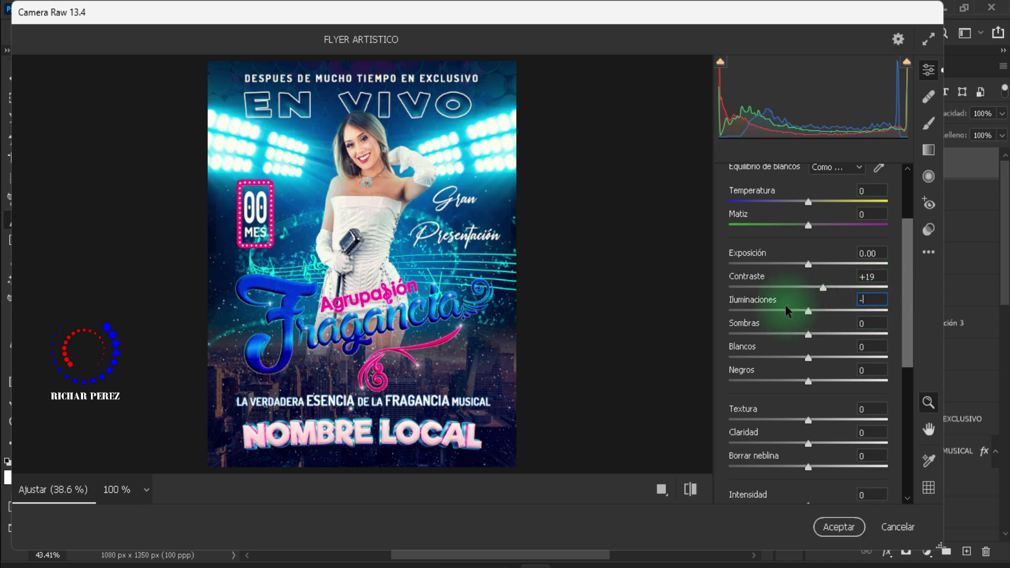
type("7")
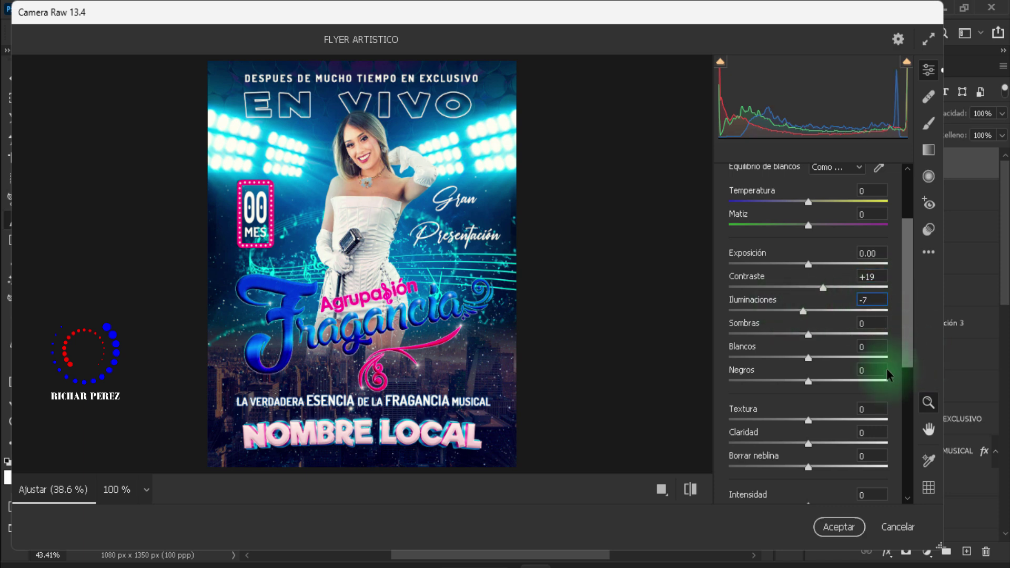
left_click(863, 345)
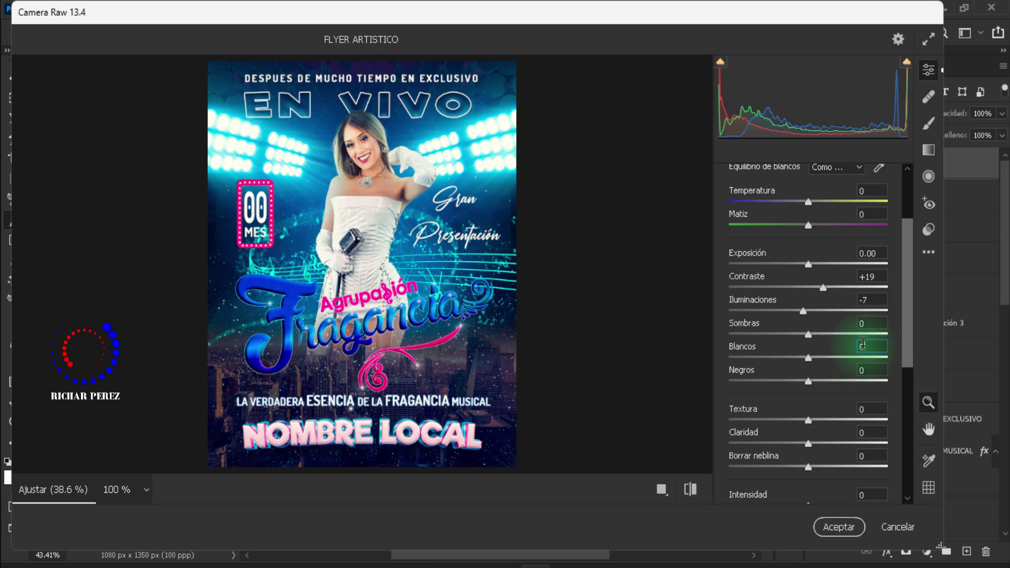
type("19")
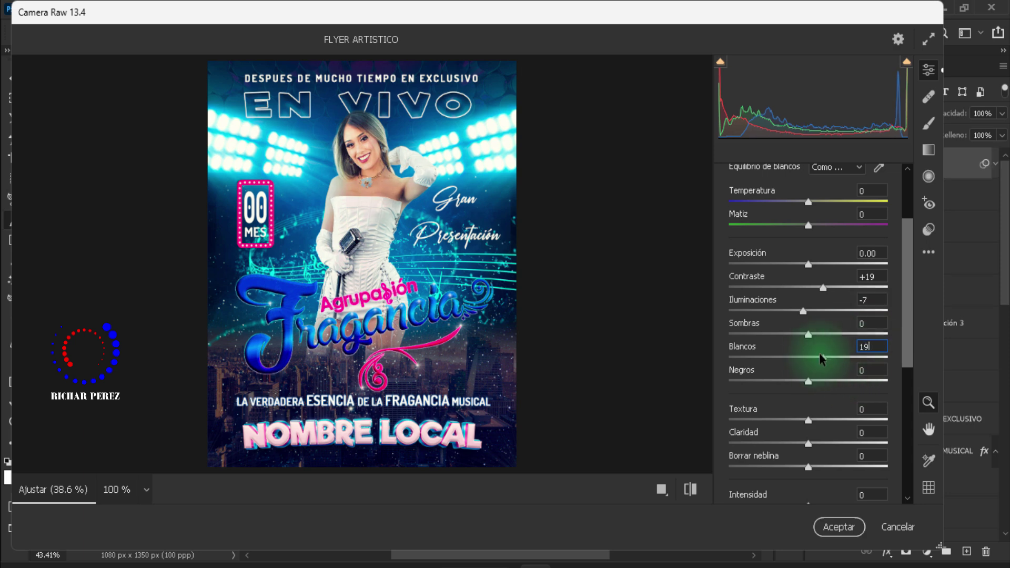
key("Tab")
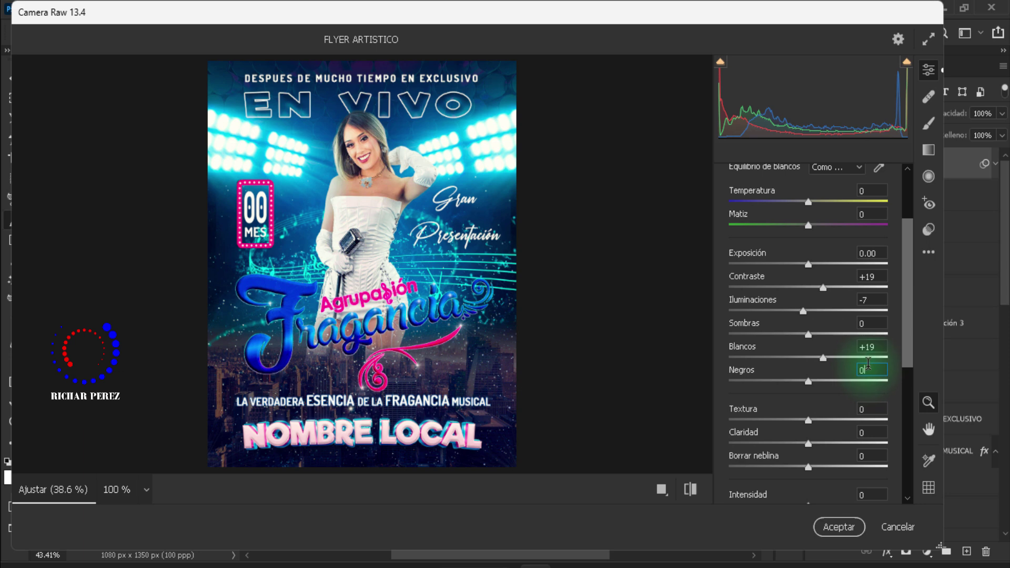
type("-5")
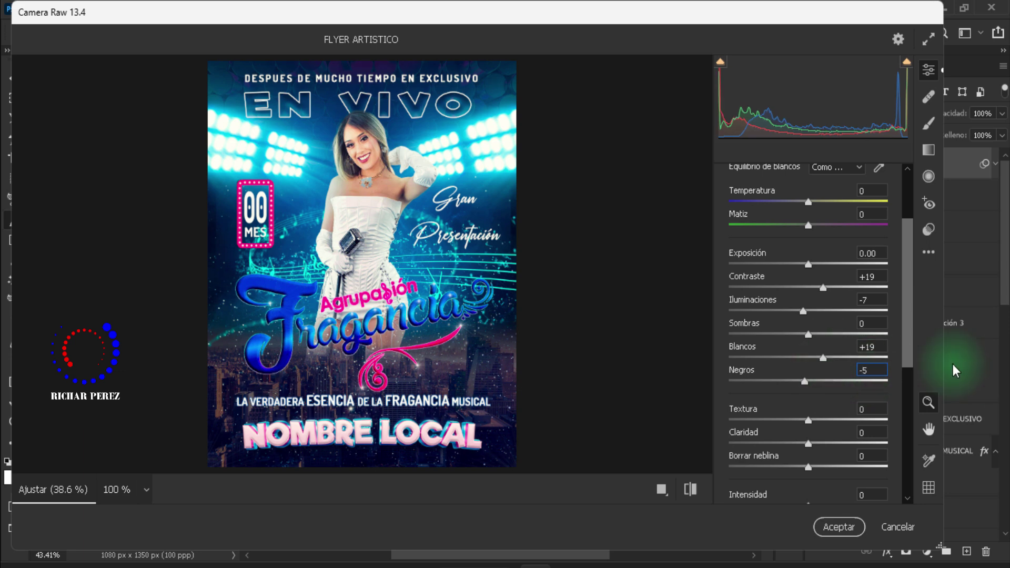
Step: Set Textura +19, Claridad +14 and Intensidad 21
key("Tab")
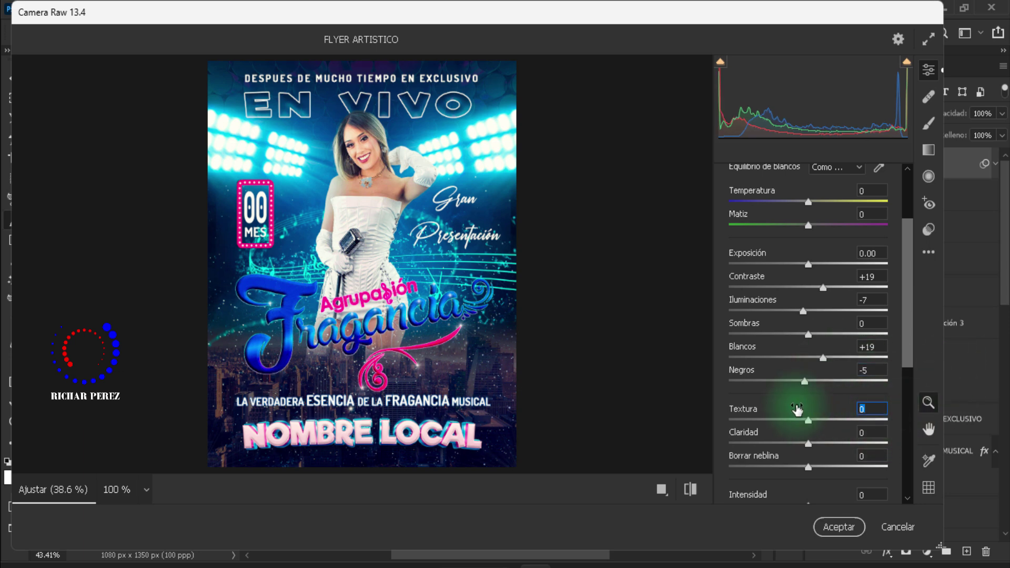
type("19")
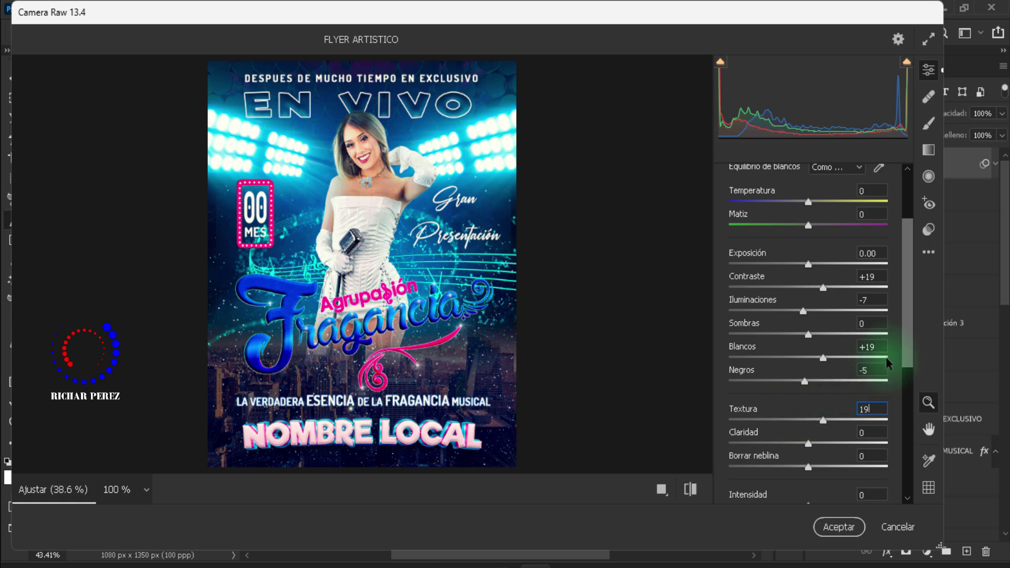
key("Tab")
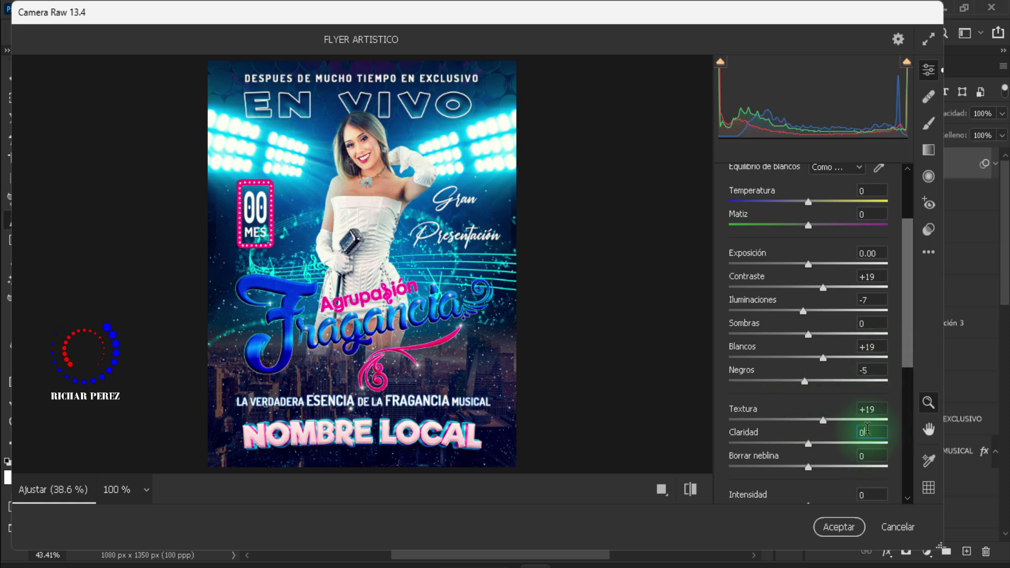
type("14")
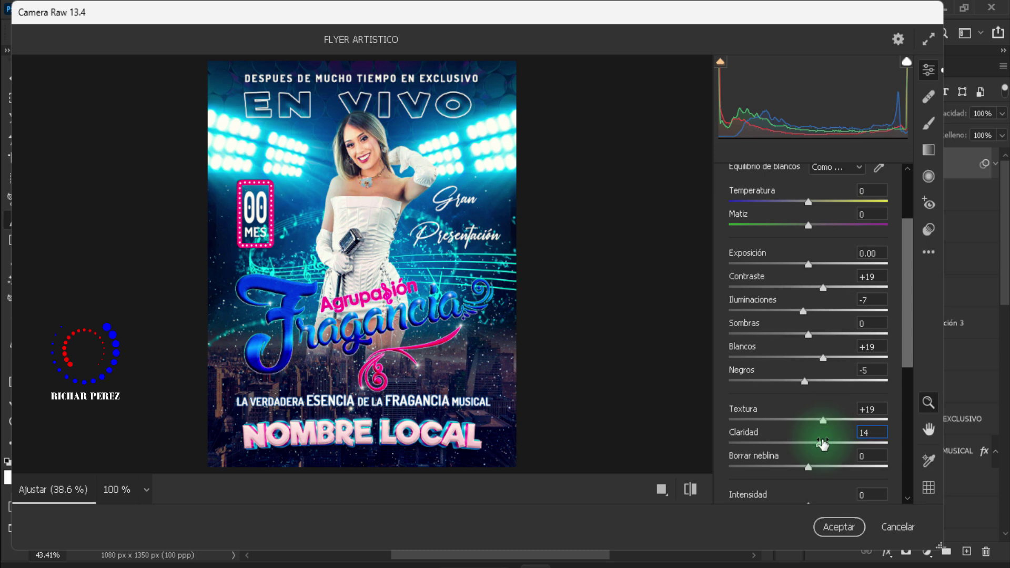
scroll(841, 458, "down", 2)
scroll(860, 439, "down", 3)
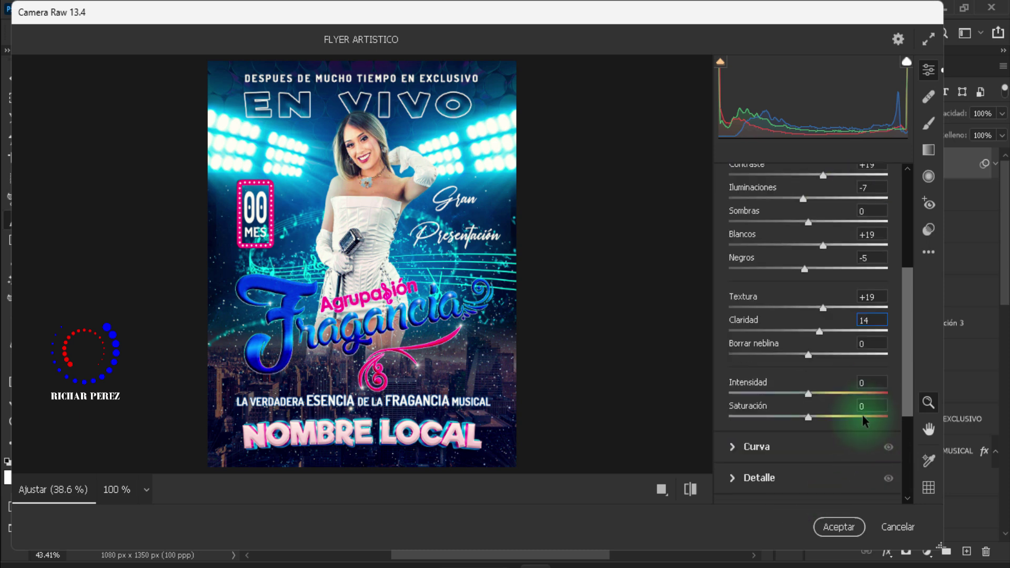
left_click(870, 385)
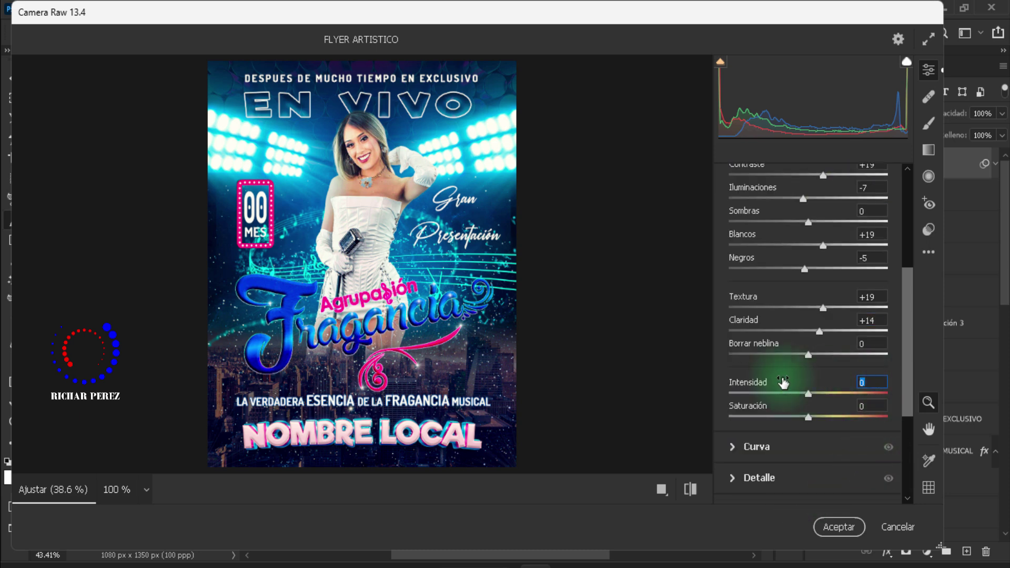
type("21")
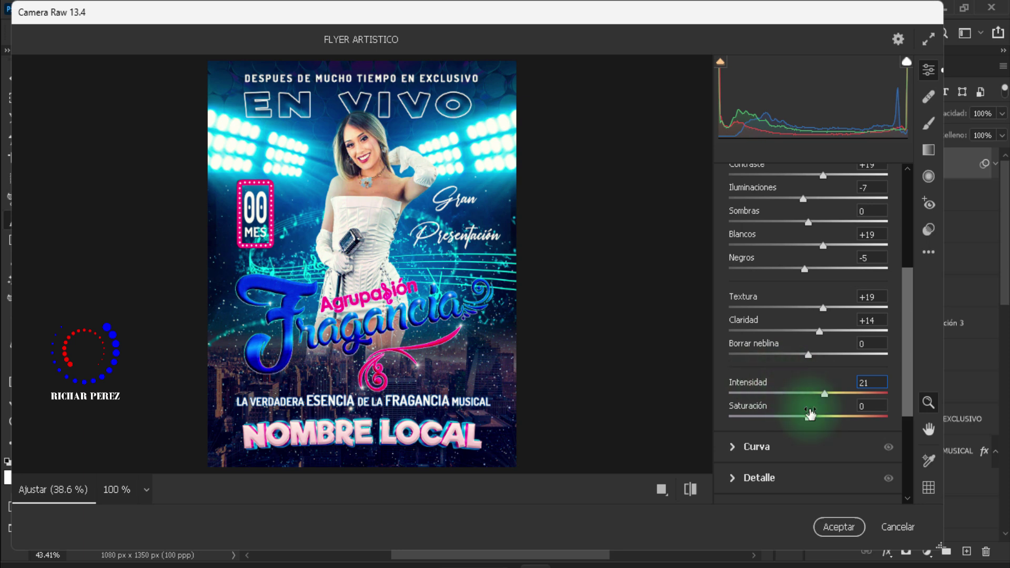
Step: Add a slight dark vignette under Efectos, apply the filter, and compare the flyer without Capa 2
scroll(804, 451, "down", 2)
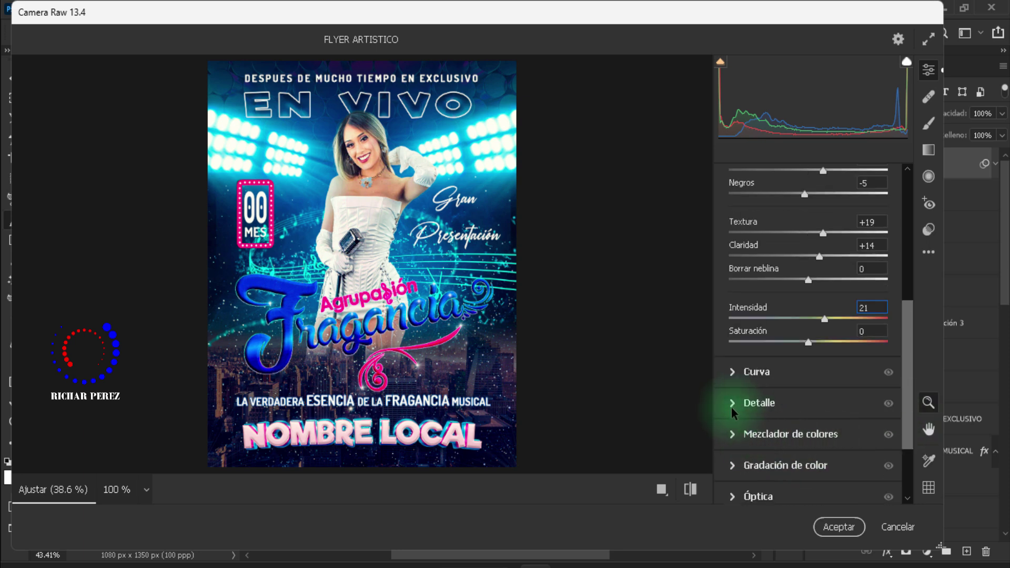
scroll(731, 427, "down", 3)
left_click(734, 456)
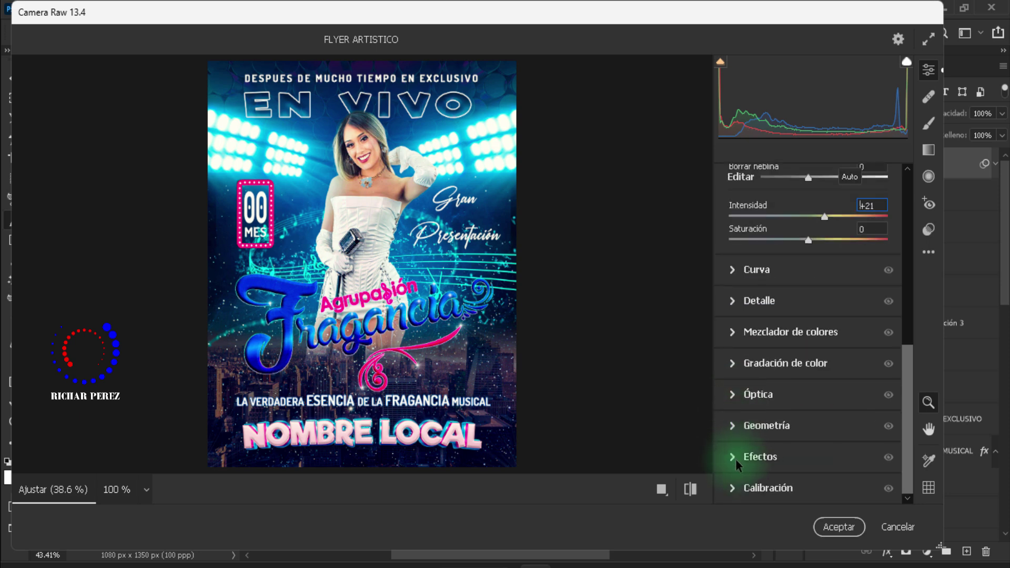
left_click_drag(805, 460, 802, 460)
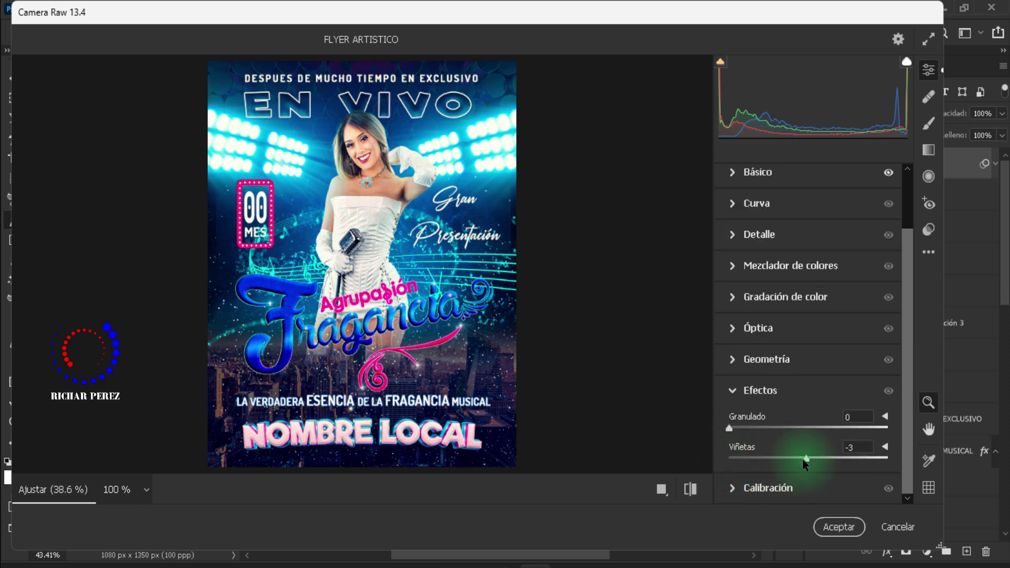
left_click(840, 526)
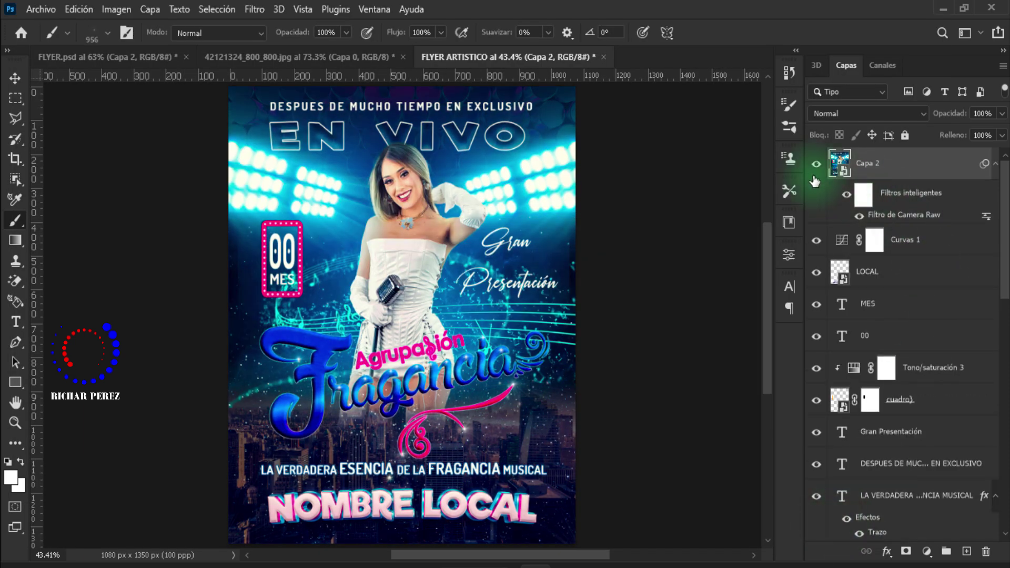
left_click(816, 164)
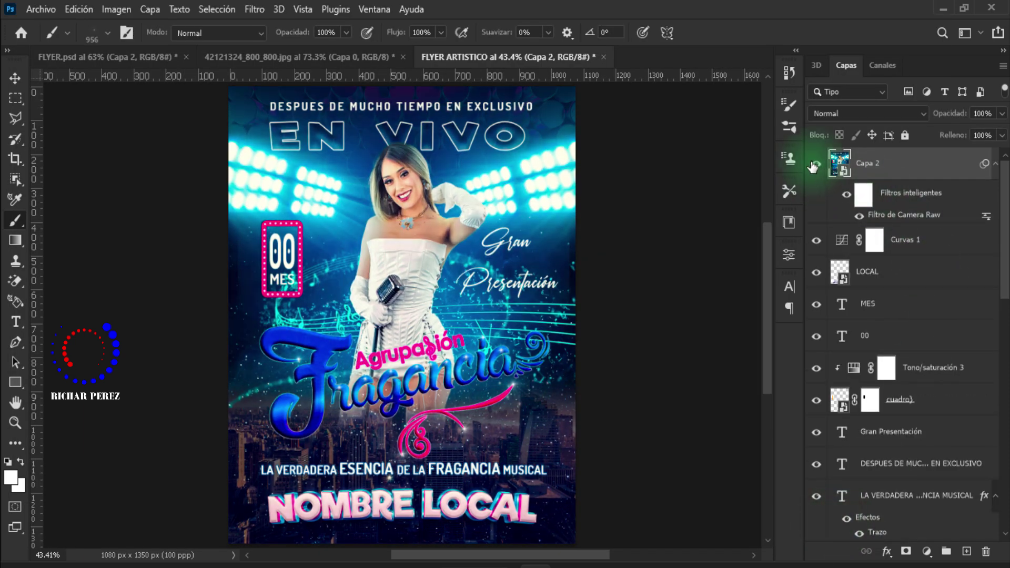